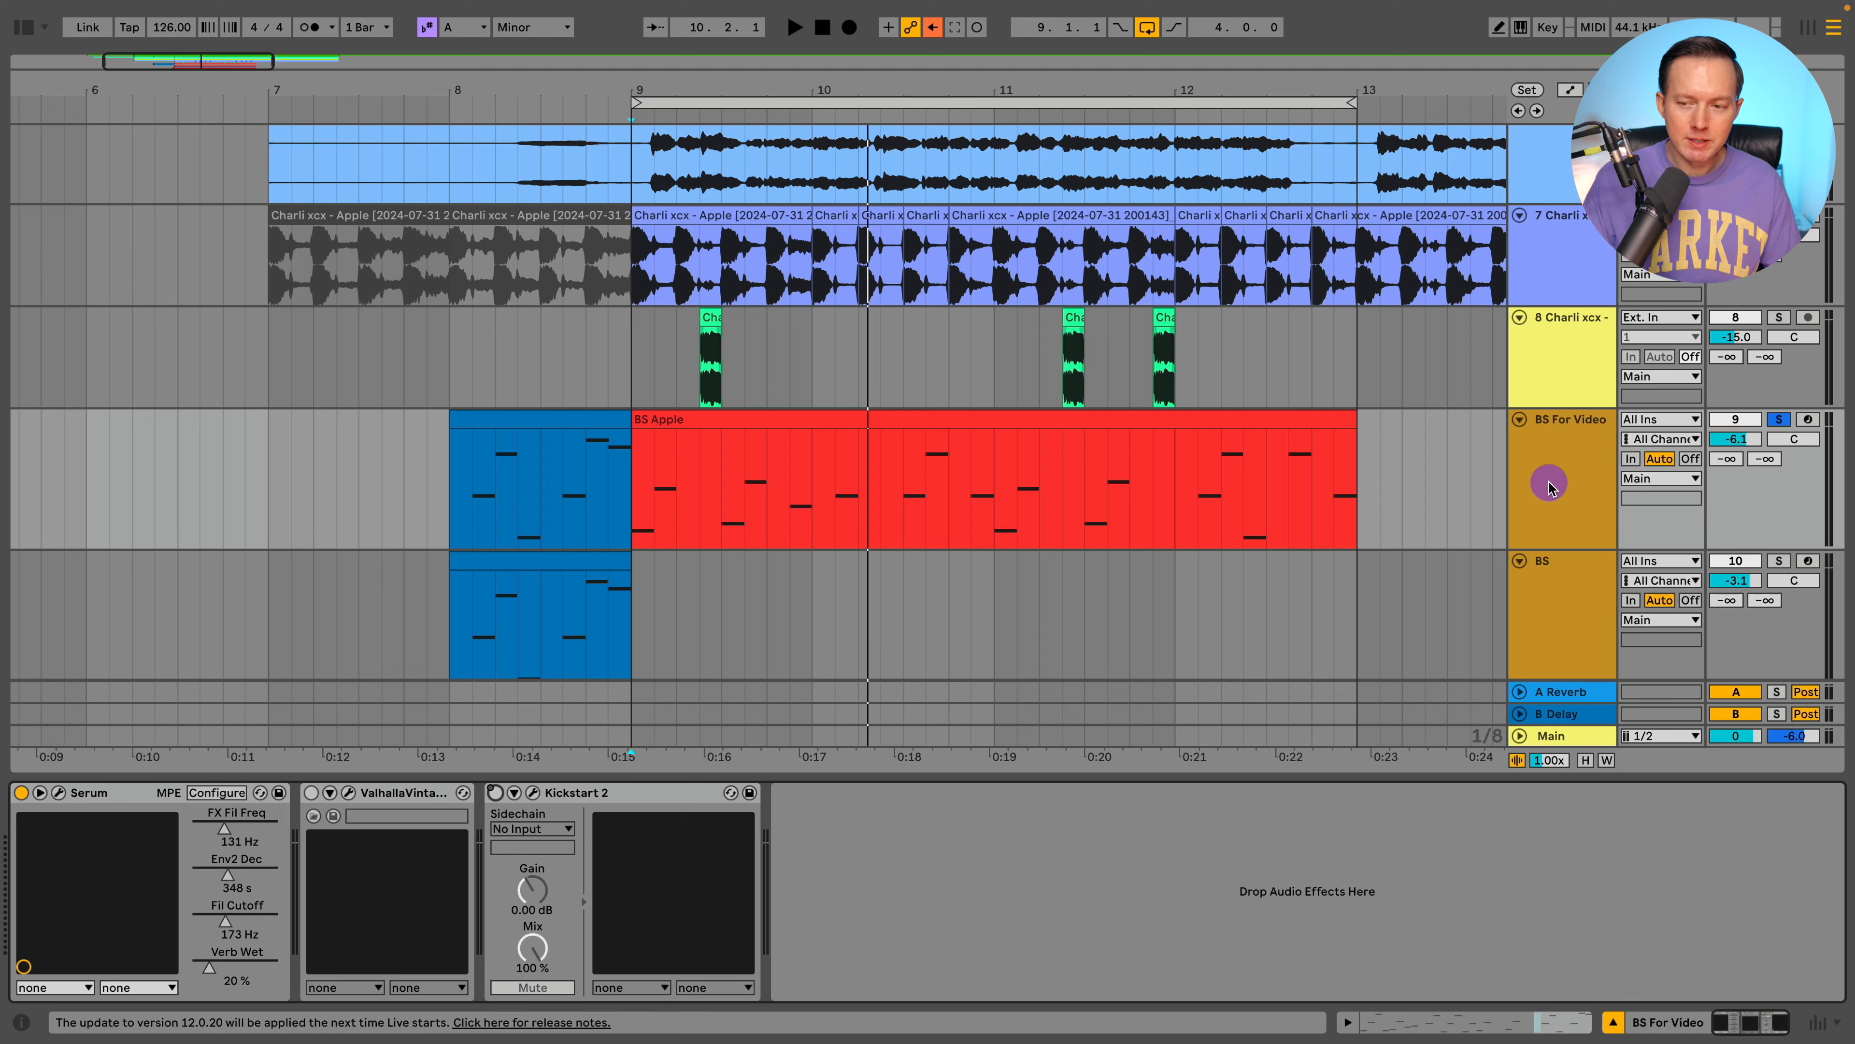
Step: Remove the Swapping Audio Effect filter from the browser's plug-in list and hide the browser
key("space")
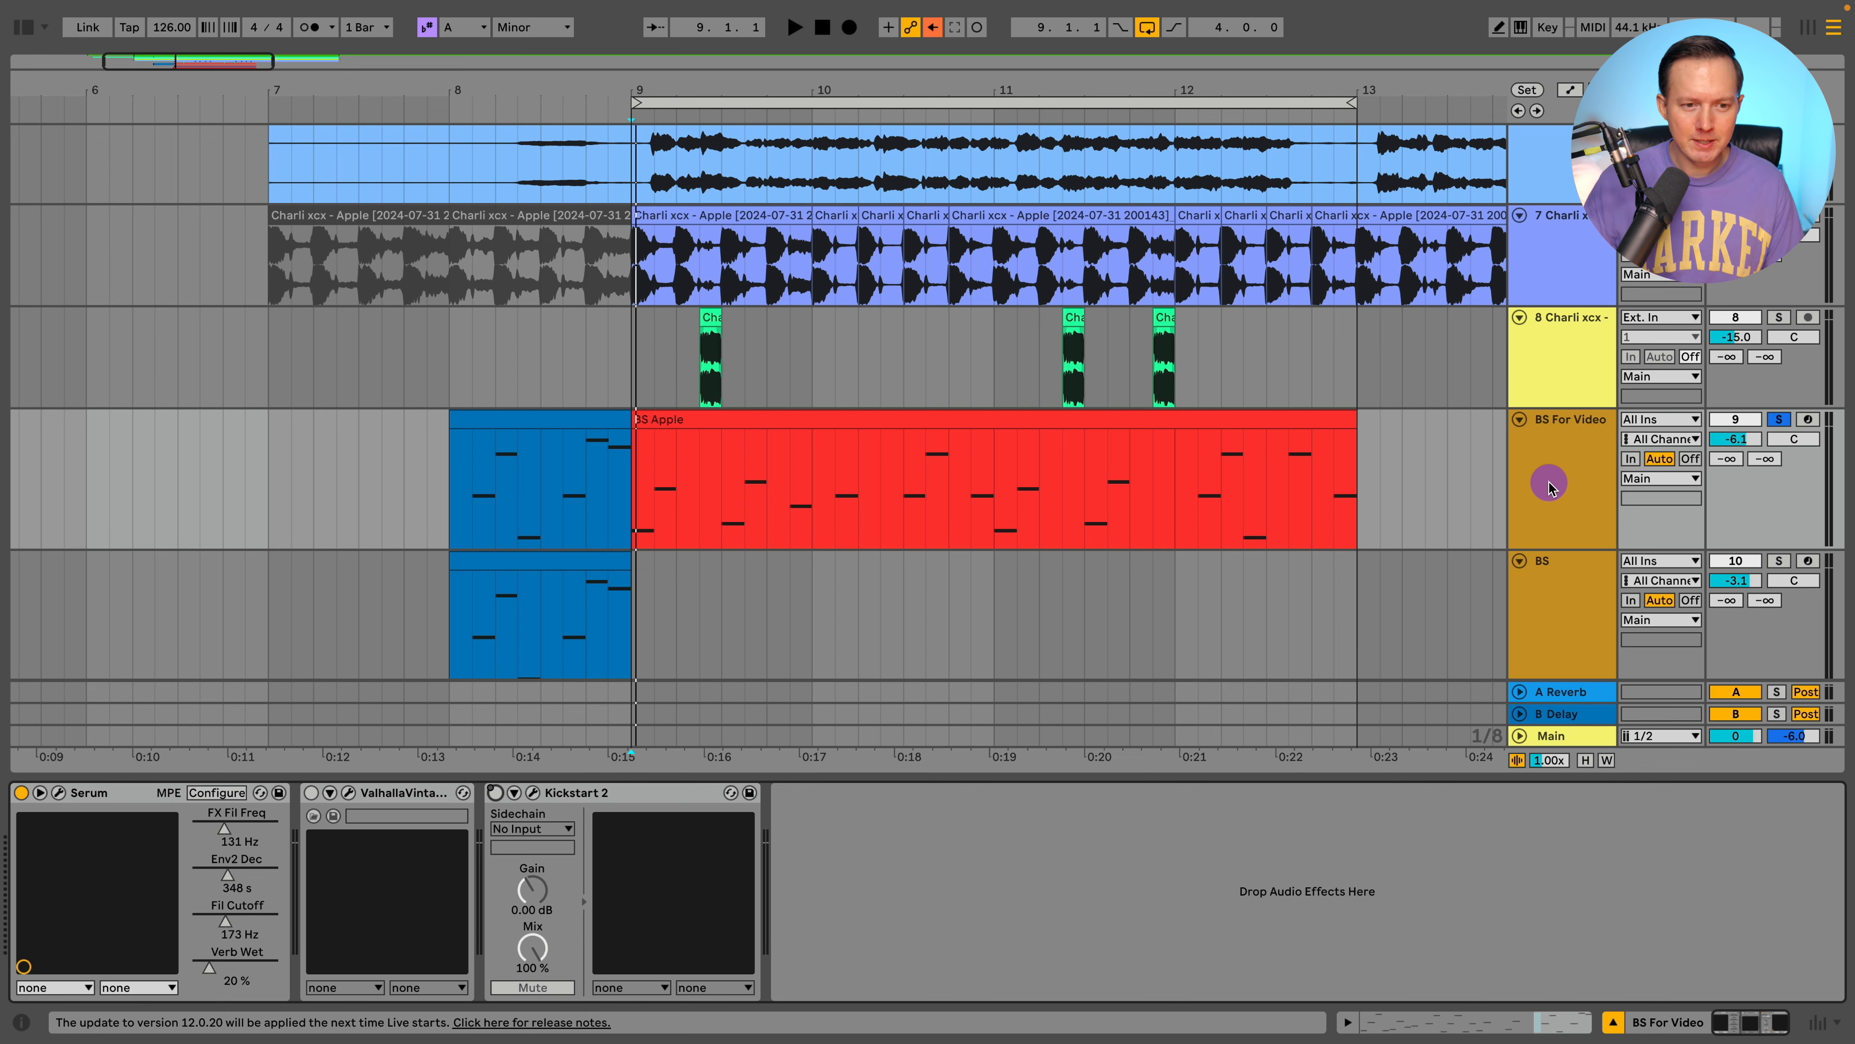
key("q")
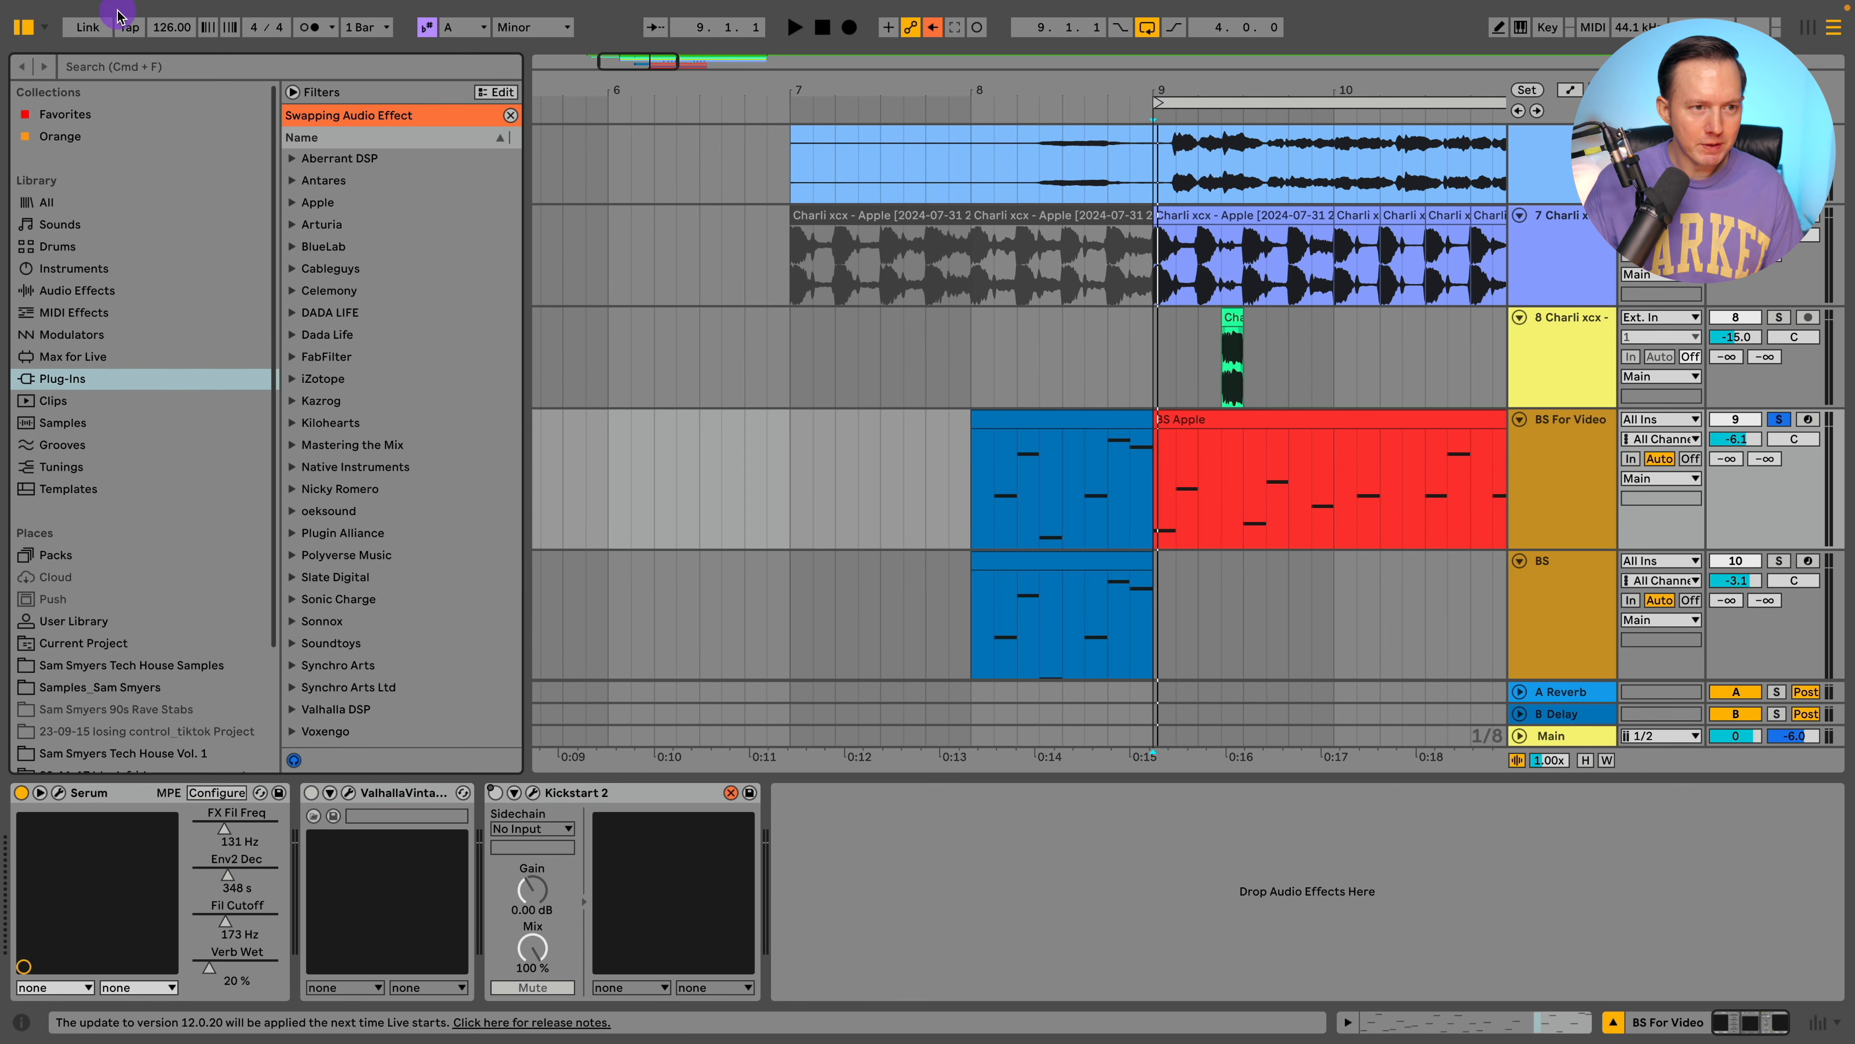
left_click(507, 116)
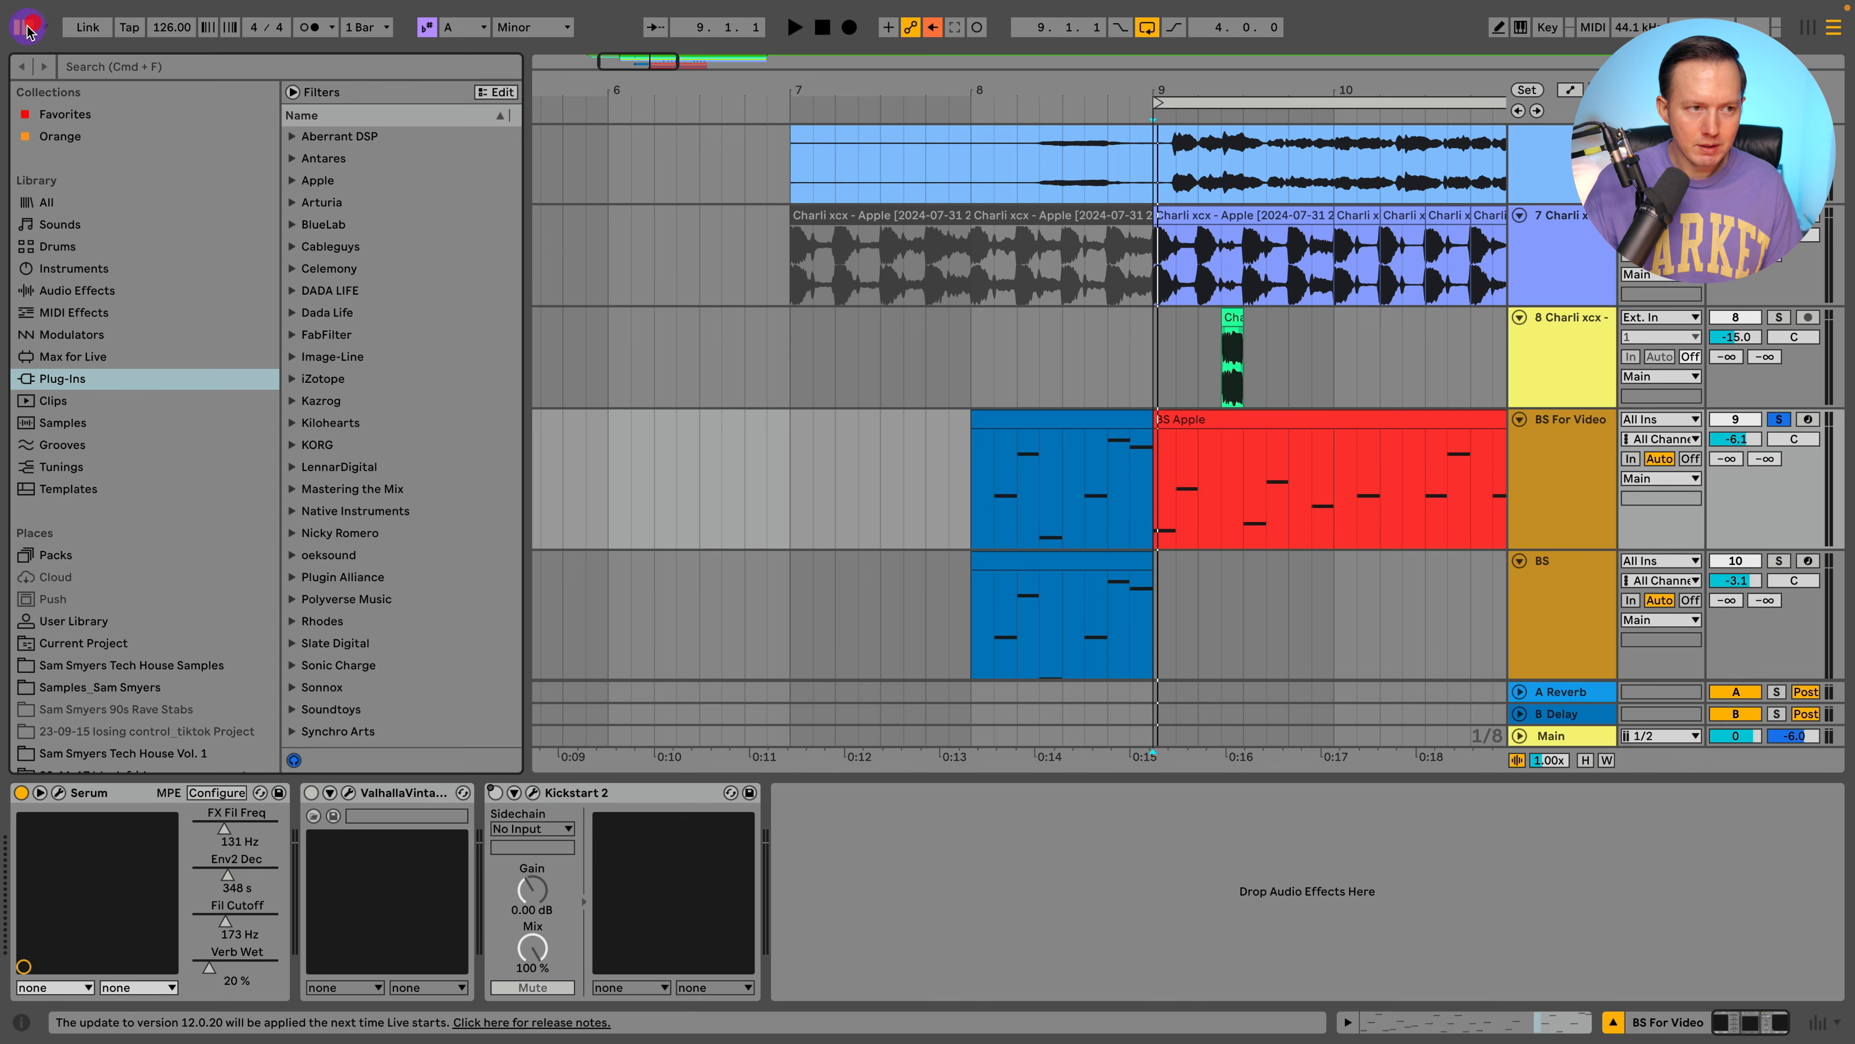
scroll(915, 480, "right", 3)
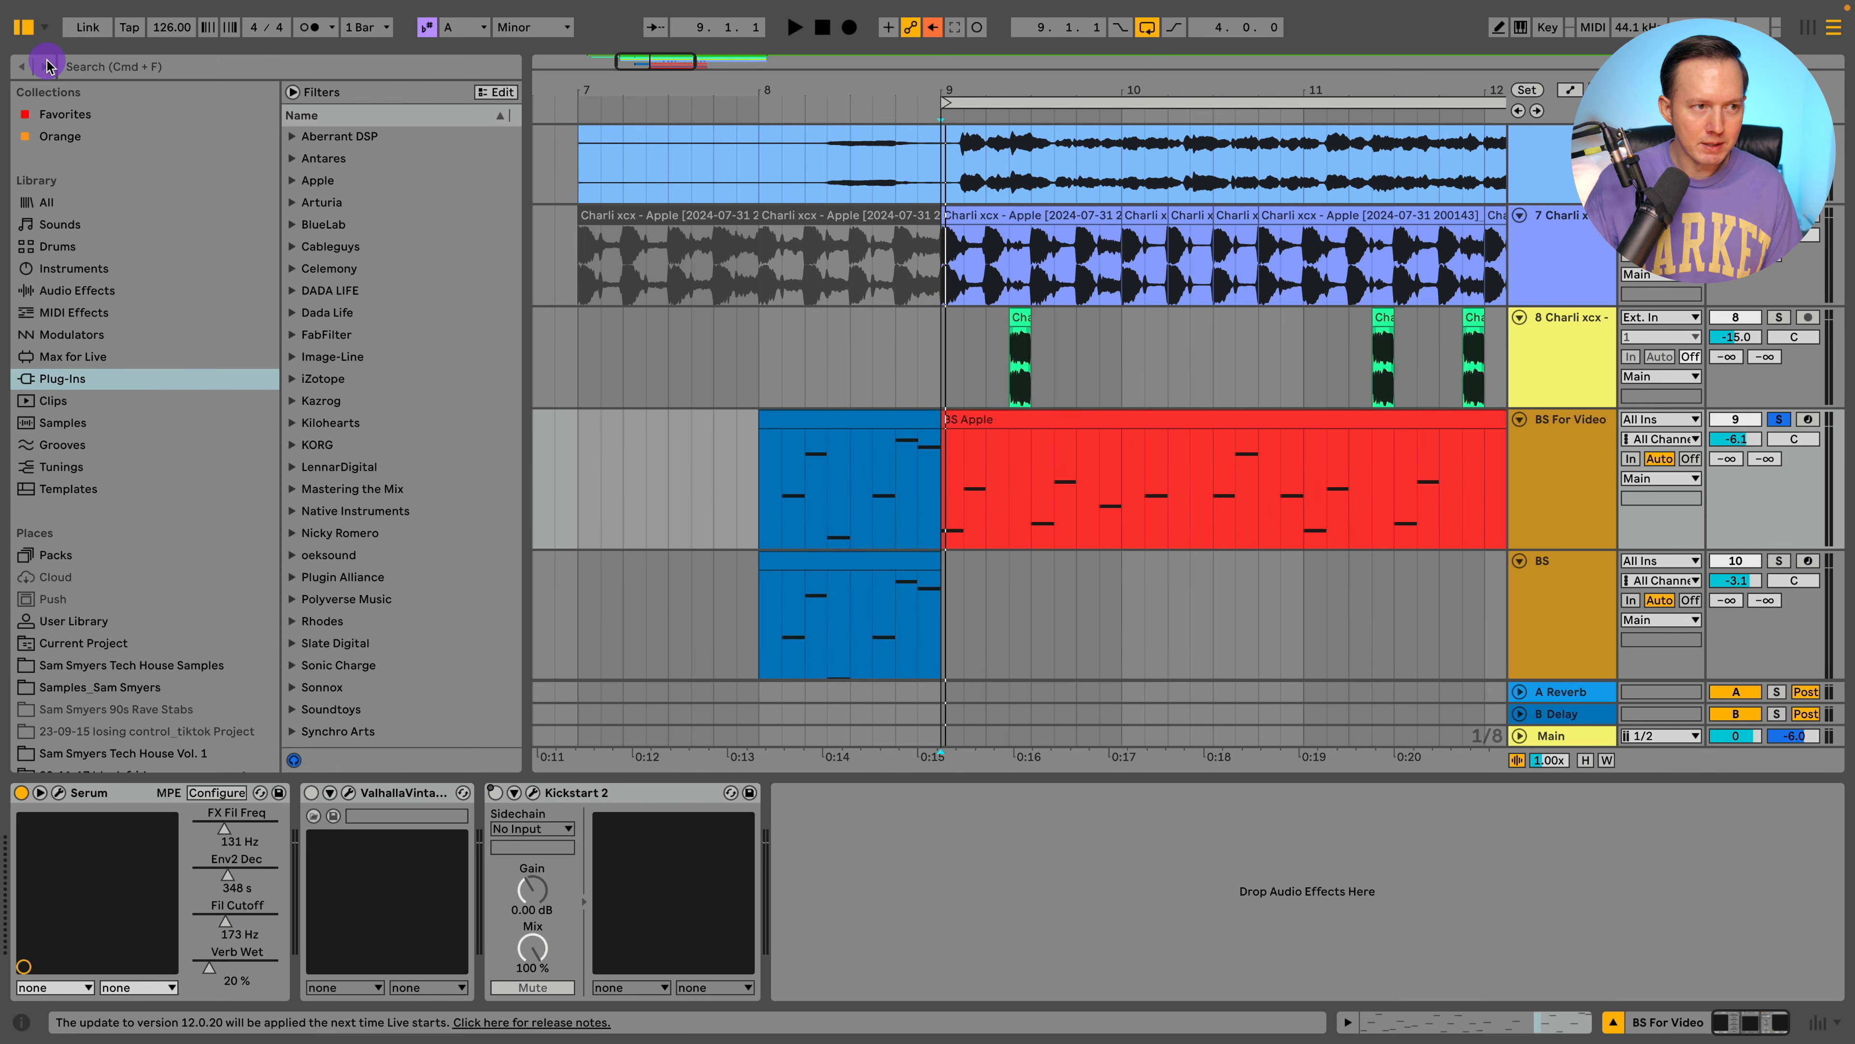
left_click(20, 30)
Step: Enable Kickstart 2 on the unsoloed BS For Video track and play the loop from bar 9 in the full mix
scroll(515, 402, "down", 1)
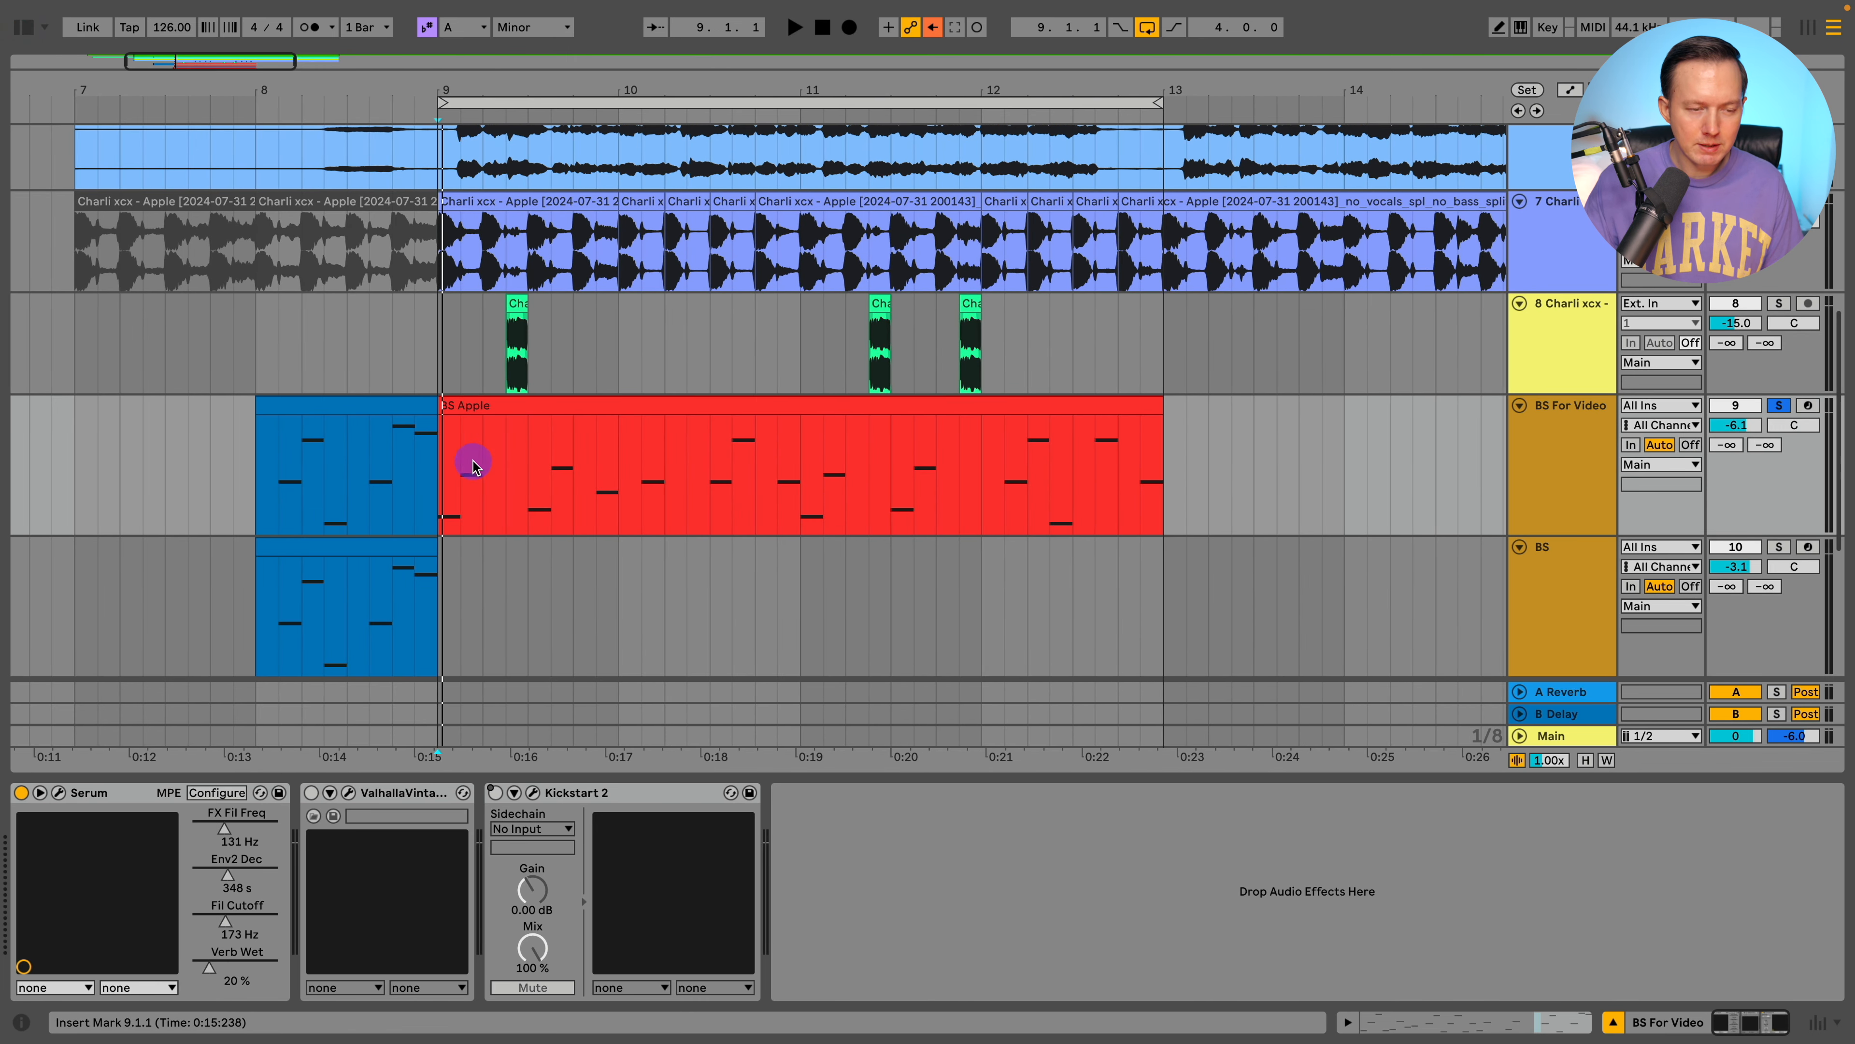
scroll(509, 480, "left", 1)
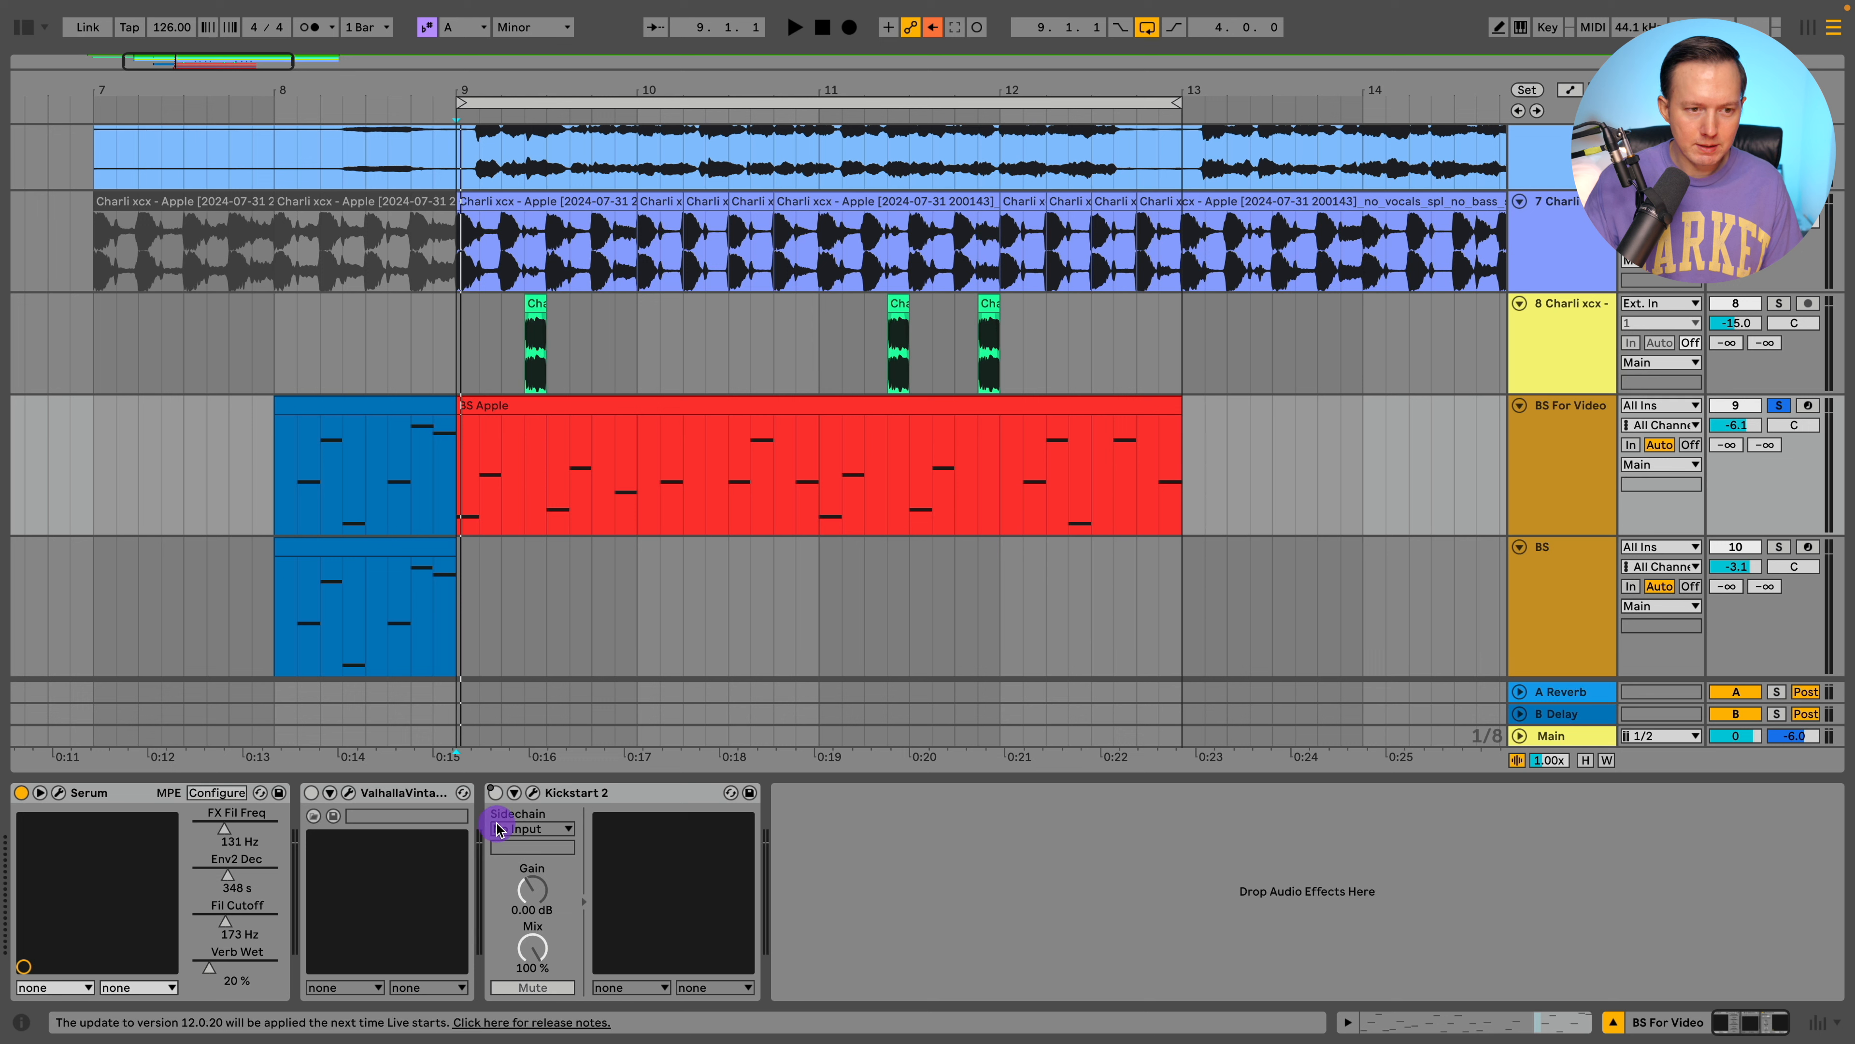
left_click(1039, 280)
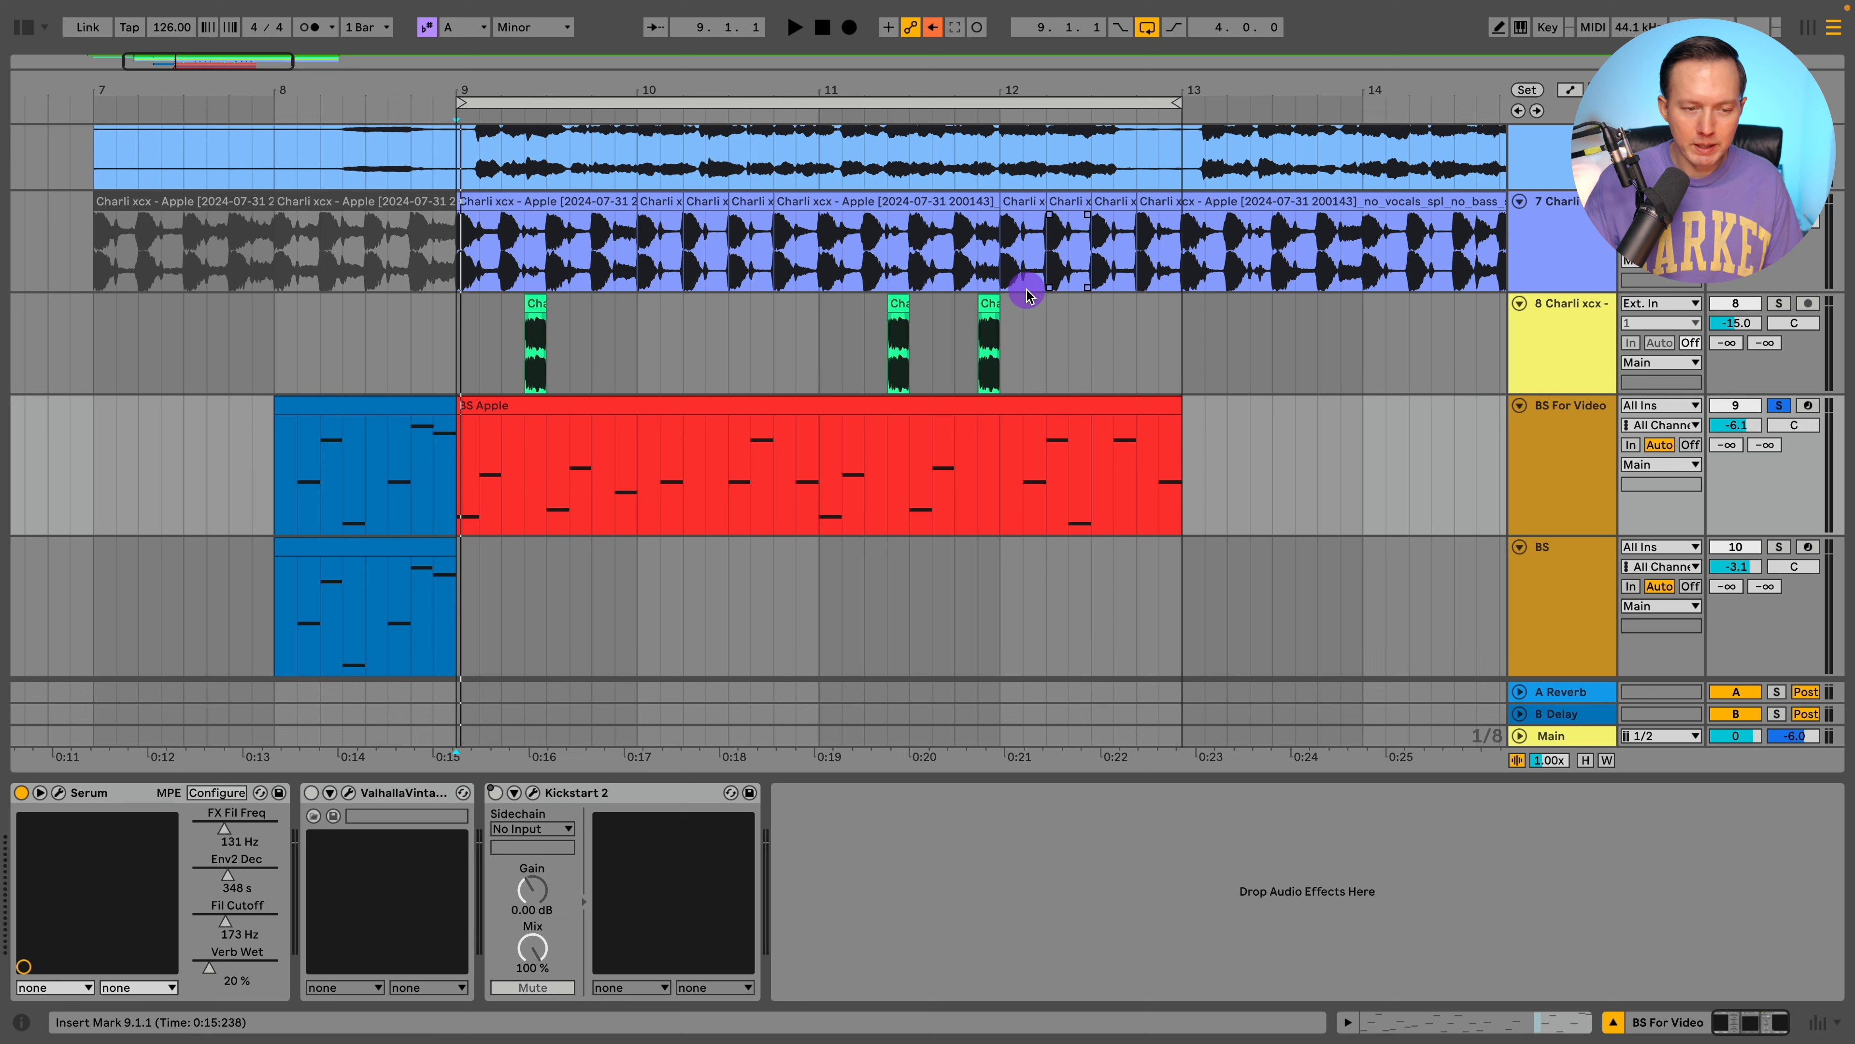
left_click(495, 795)
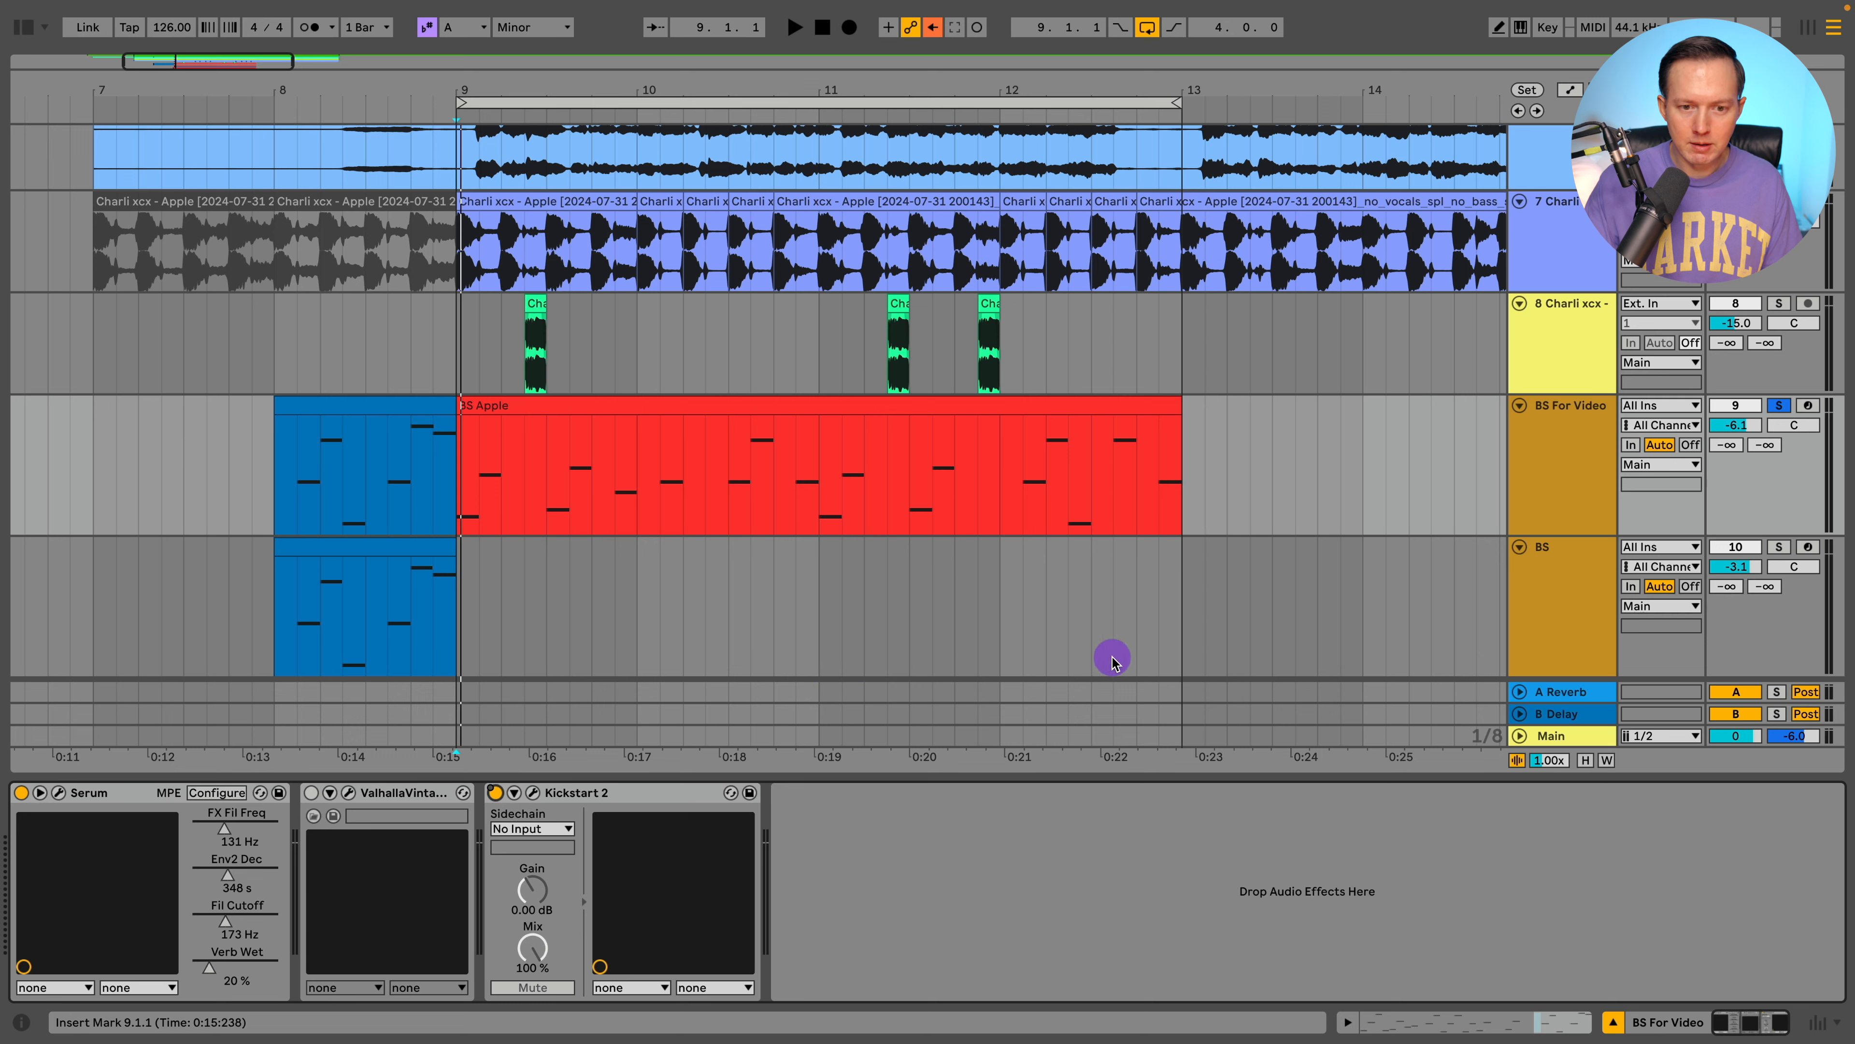
key("space")
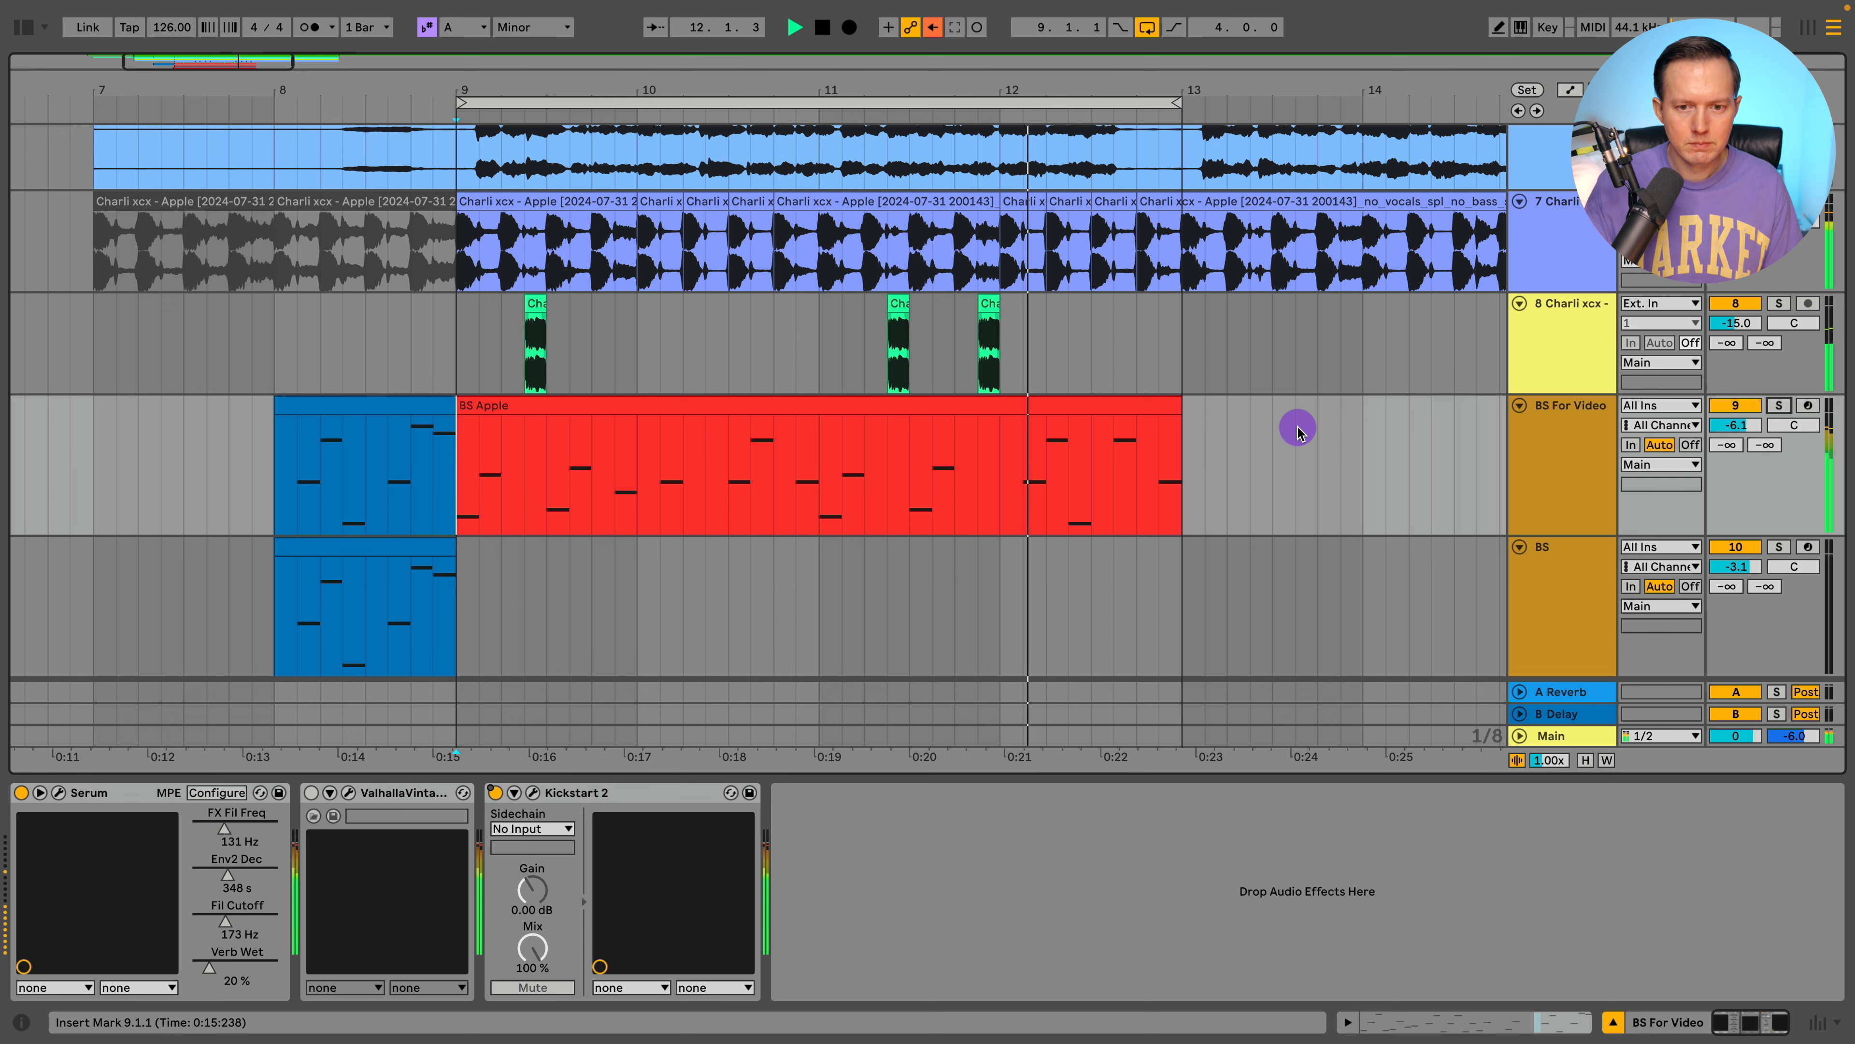
key("space")
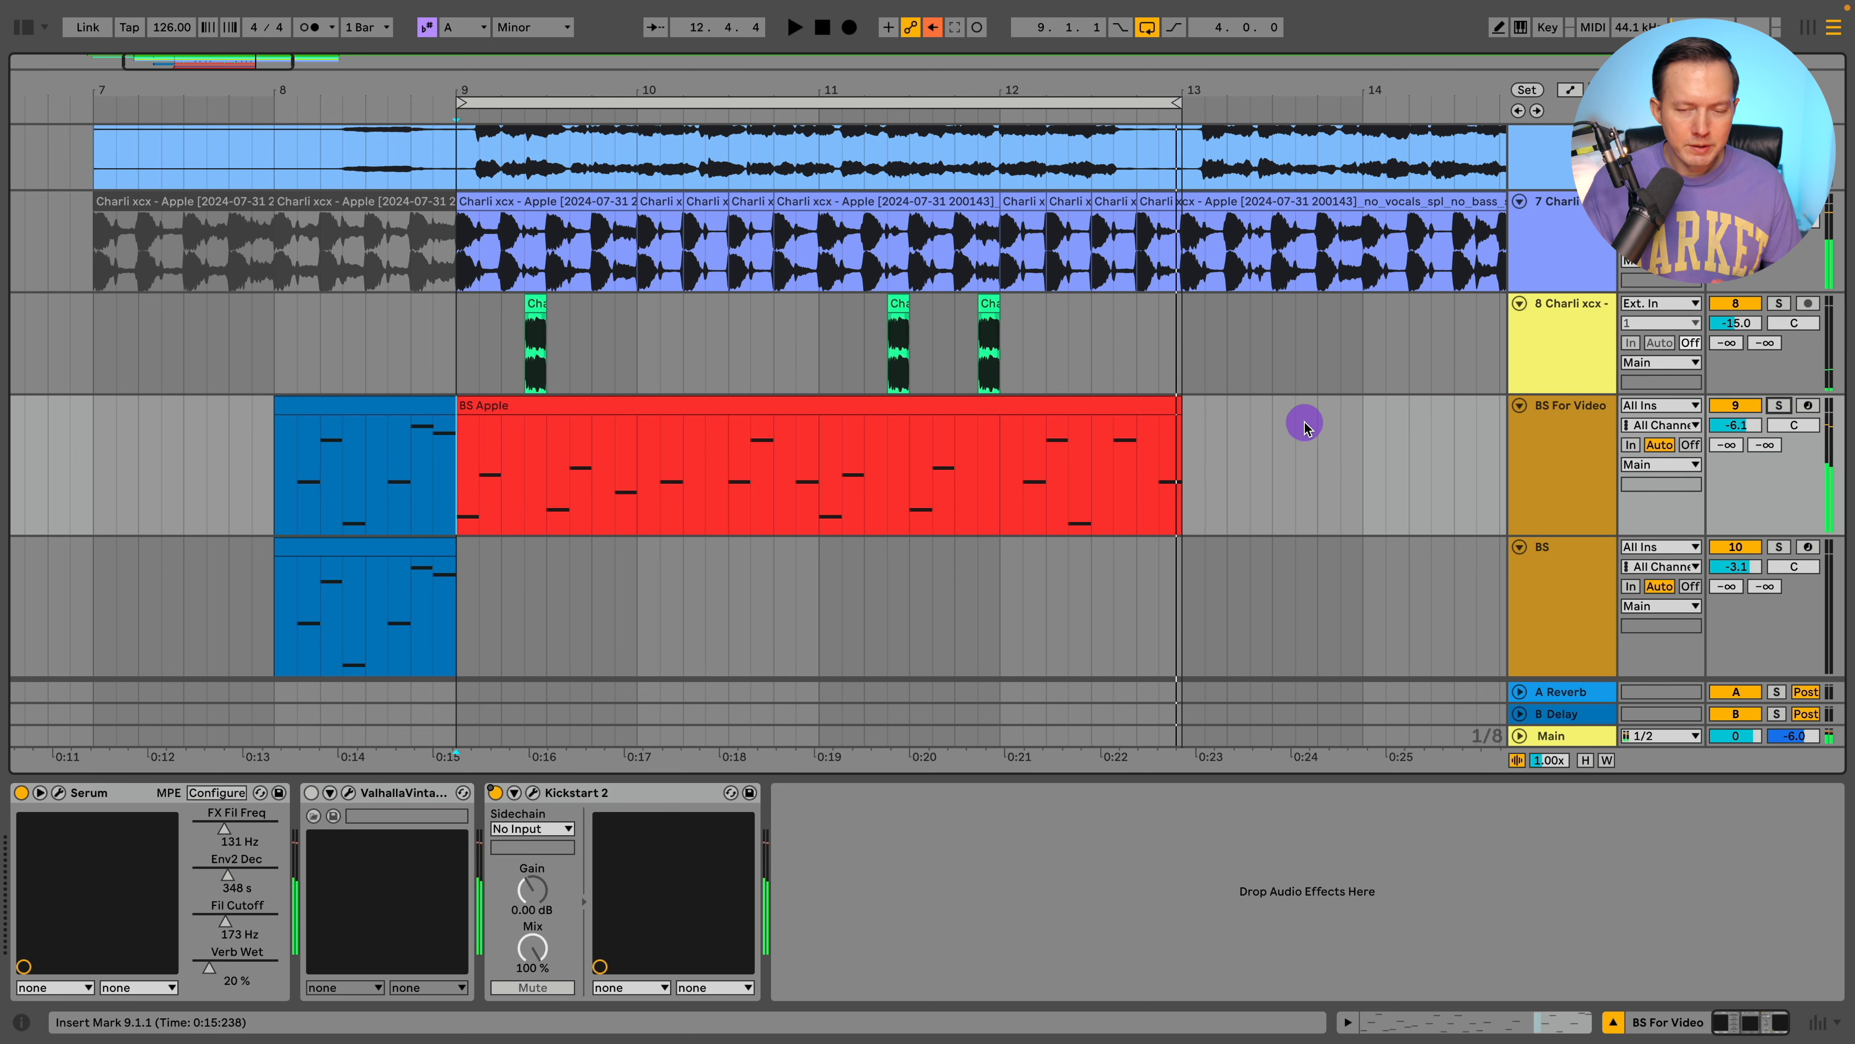
Step: Solo the 12 Serum track and play its Saw Synth clip from bar 9
scroll(1308, 428, "down", 5)
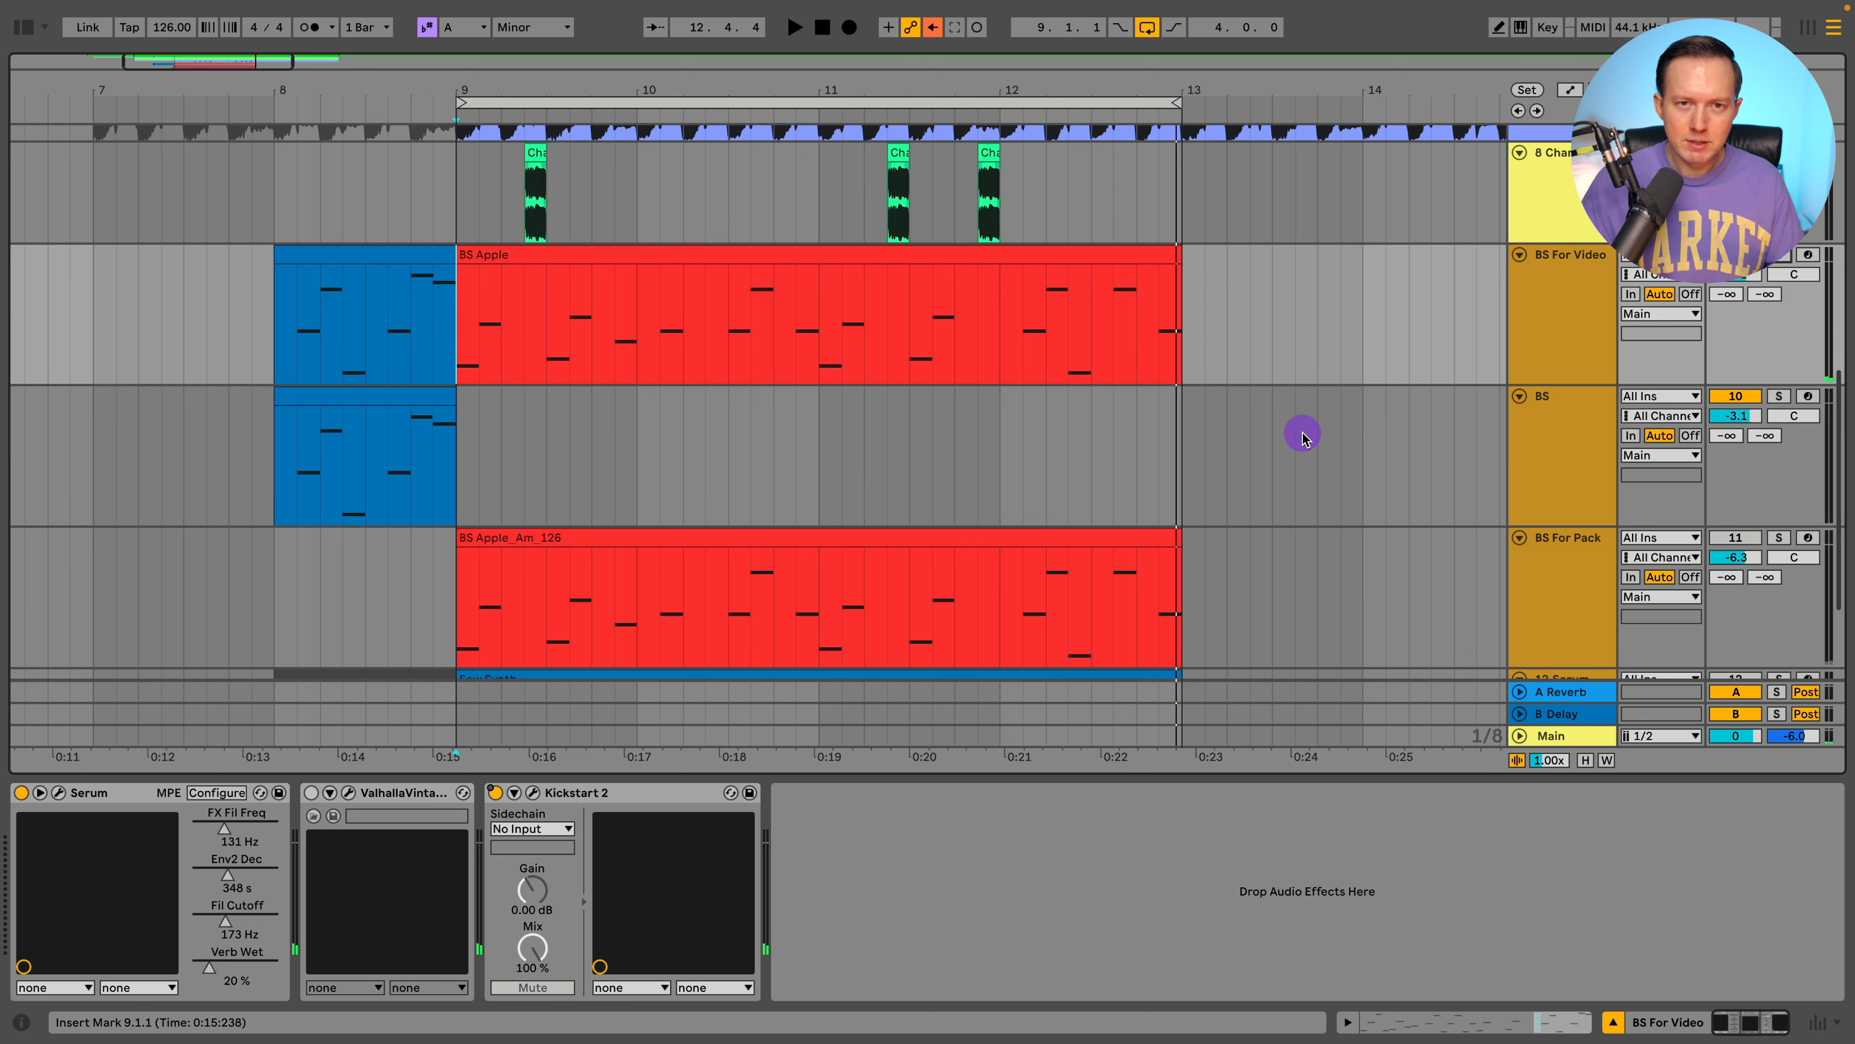
scroll(1241, 421, "down", 5)
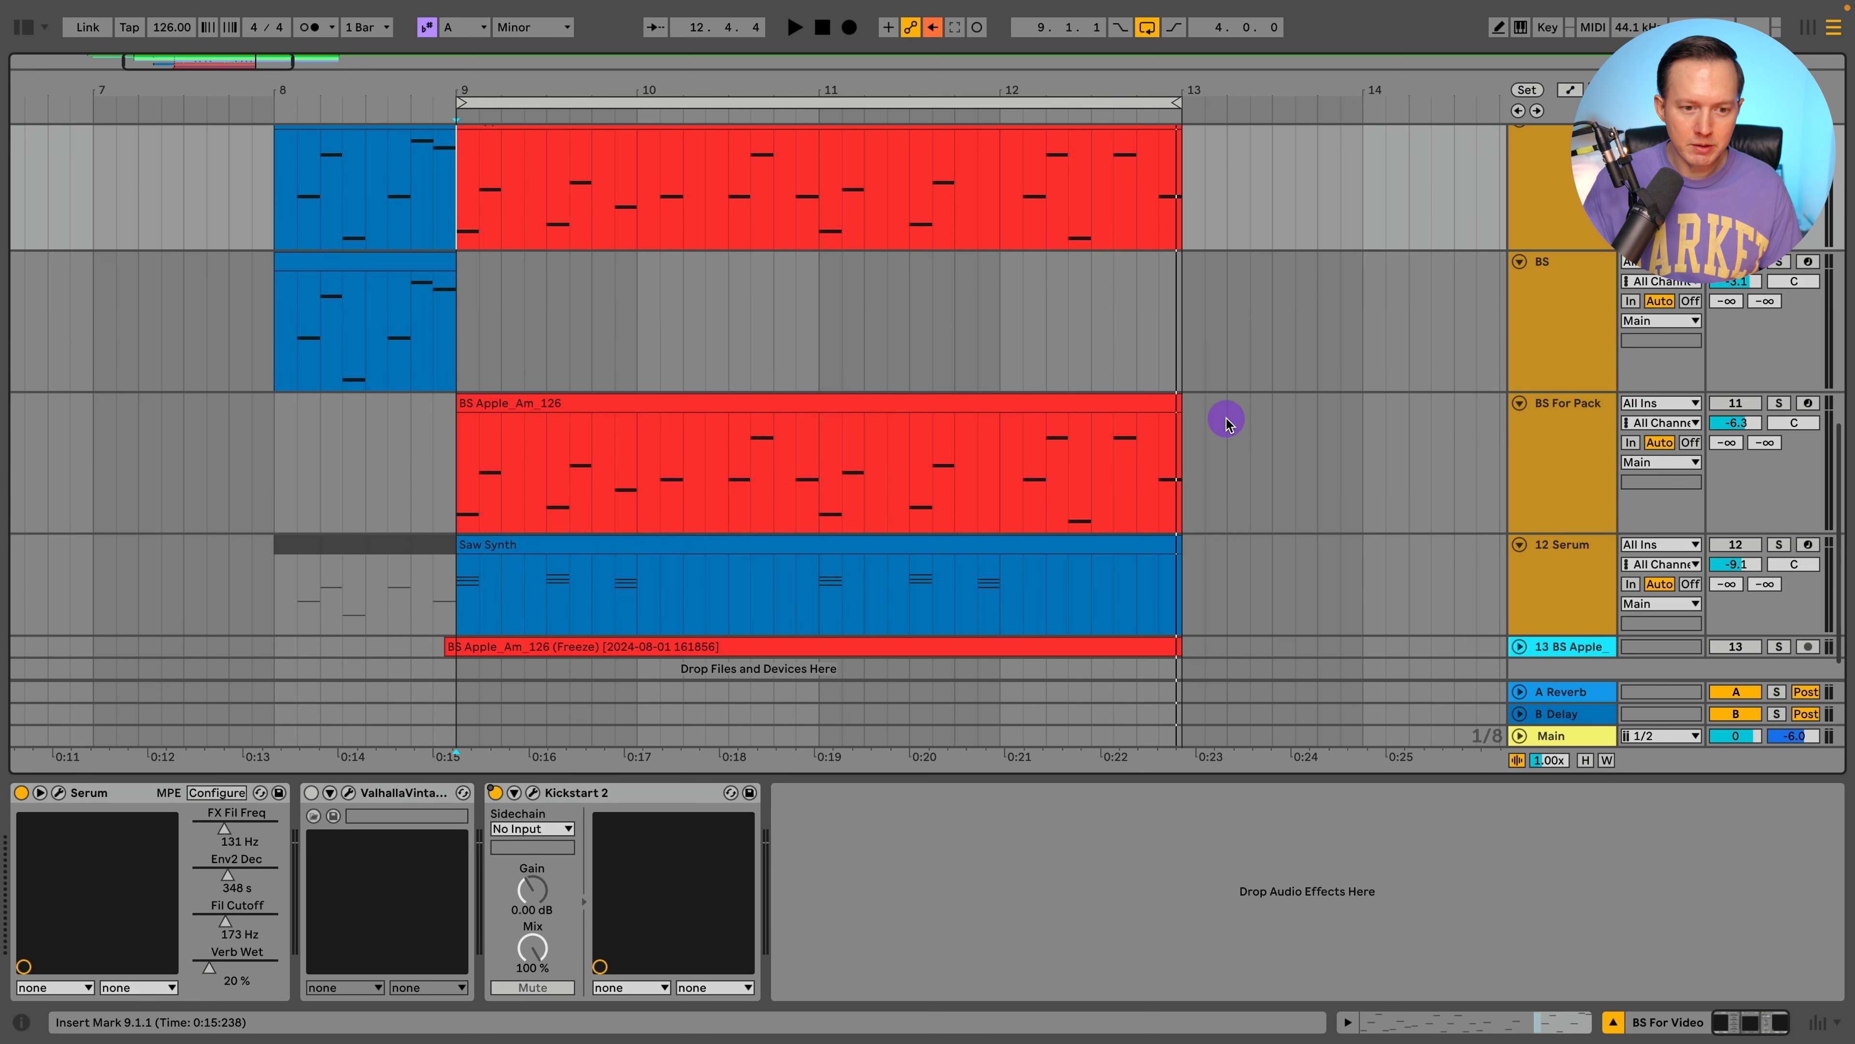
left_click(457, 570)
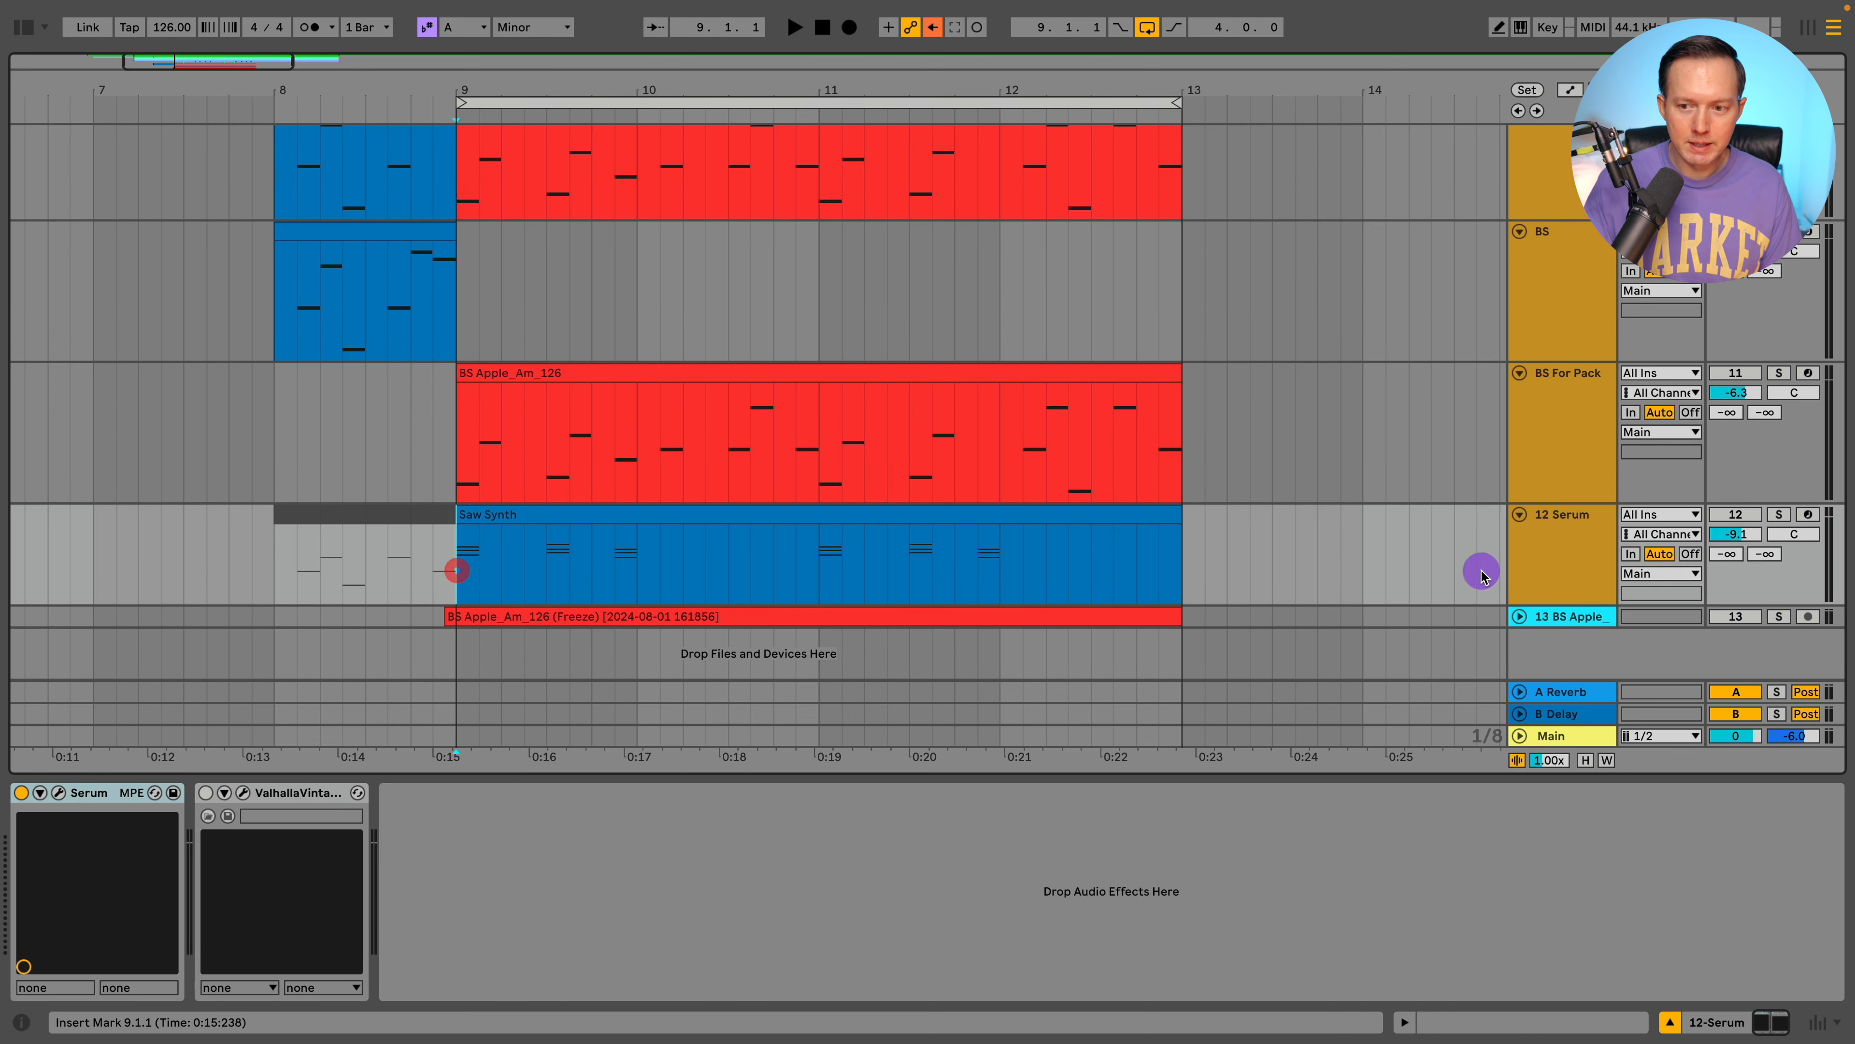
left_click(1552, 554)
left_click(1778, 514)
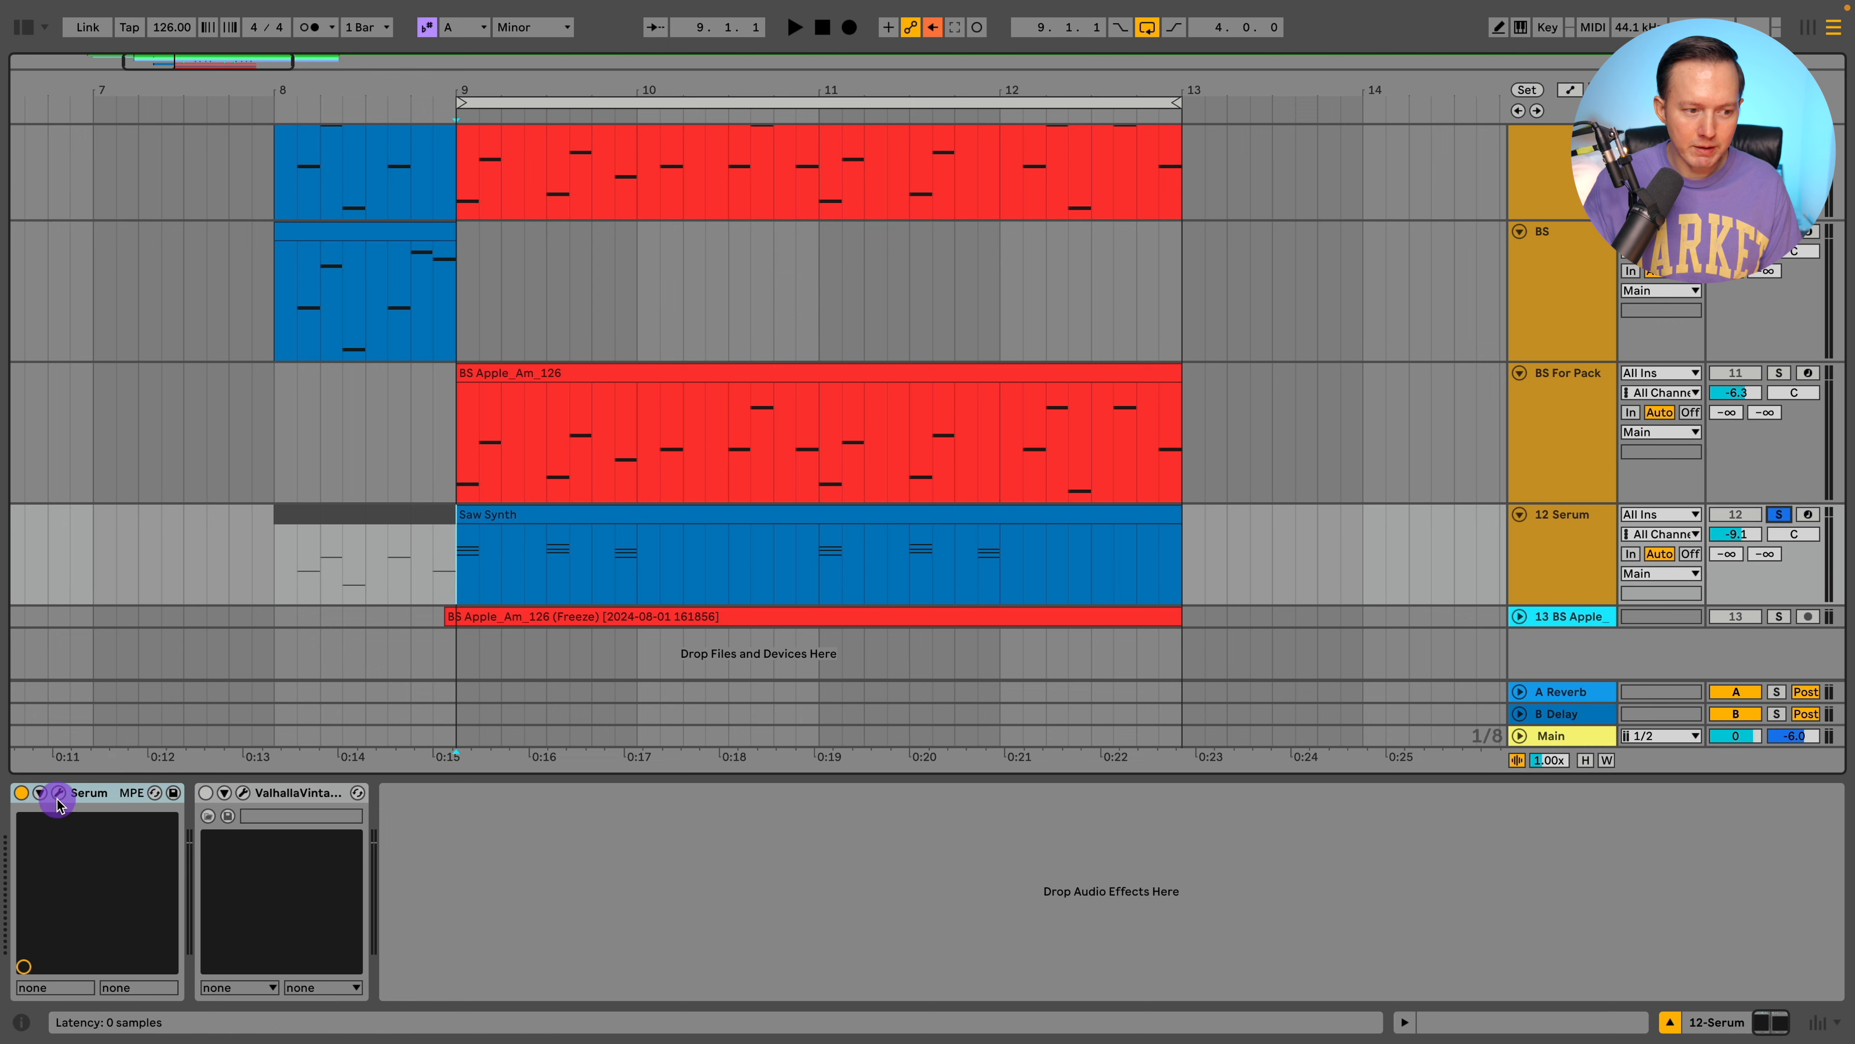
key("space")
Step: Open the Saw Synth clip's MIDI notes to examine the chords while it plays, and stop playback
left_click(561, 514)
double_click(561, 515)
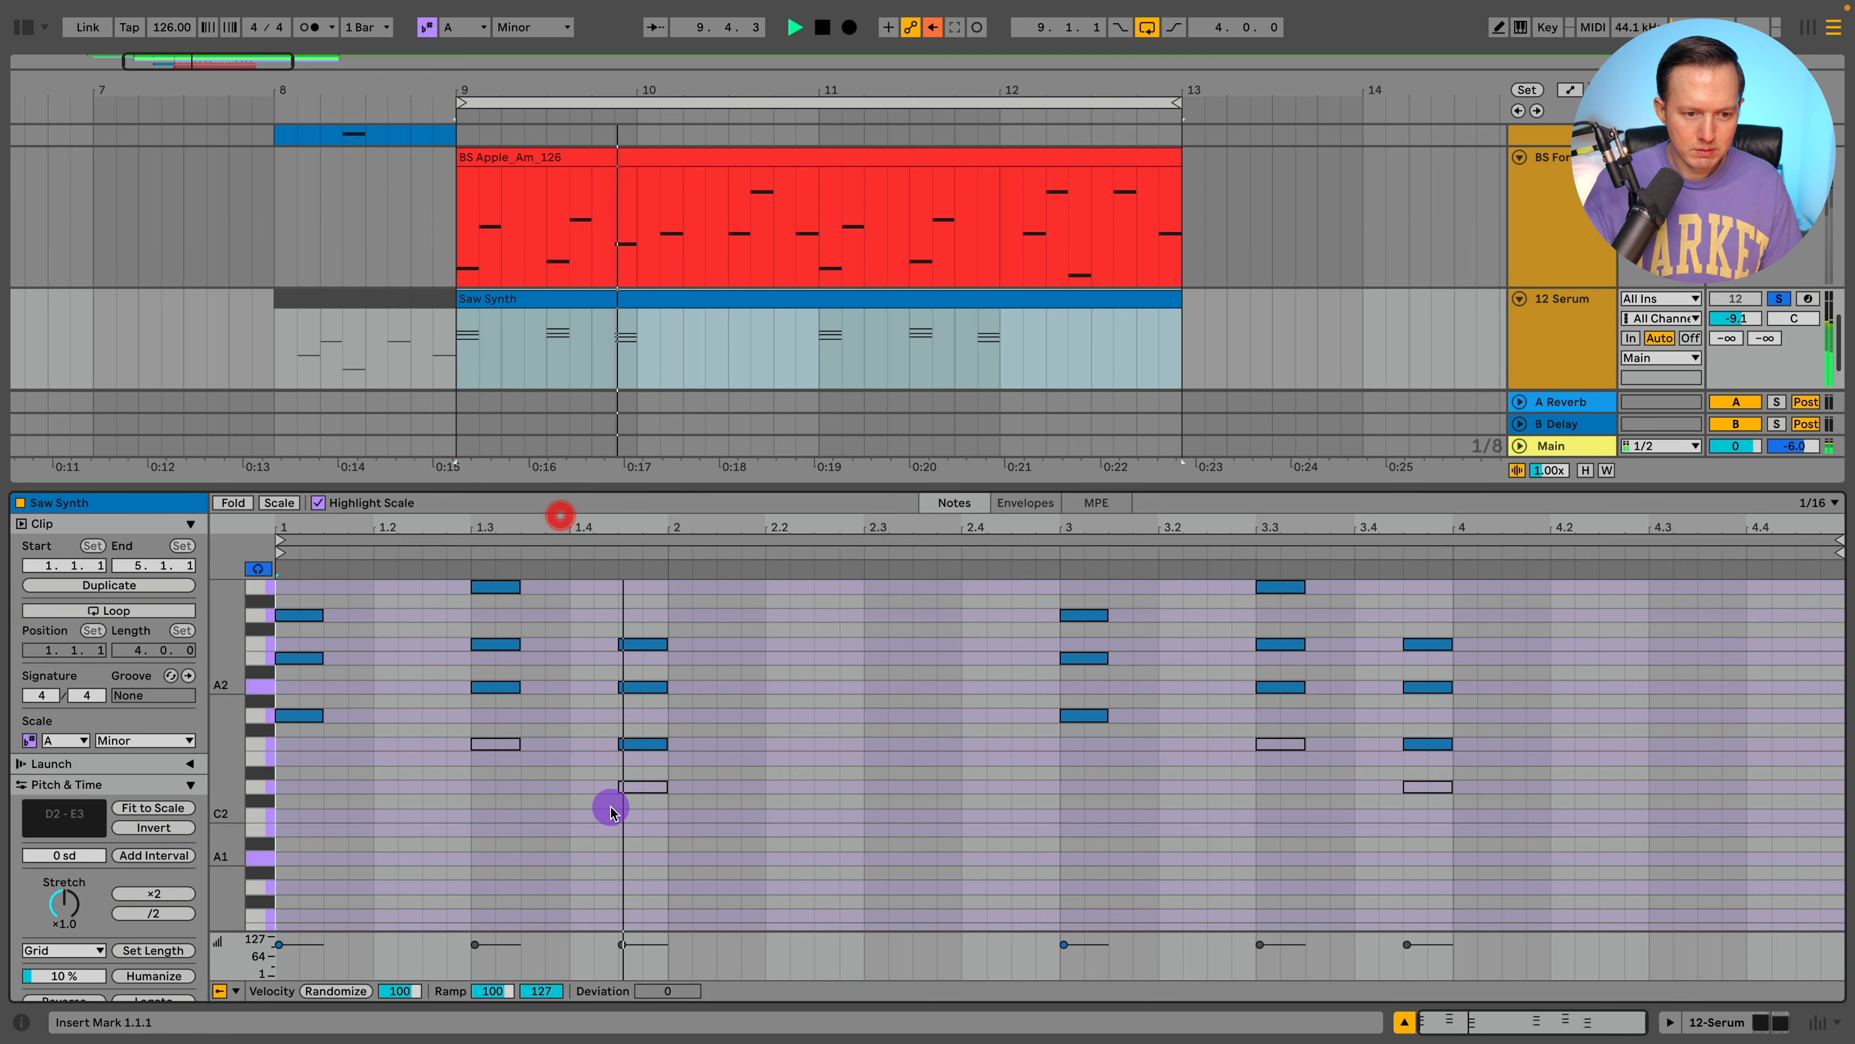
key("space")
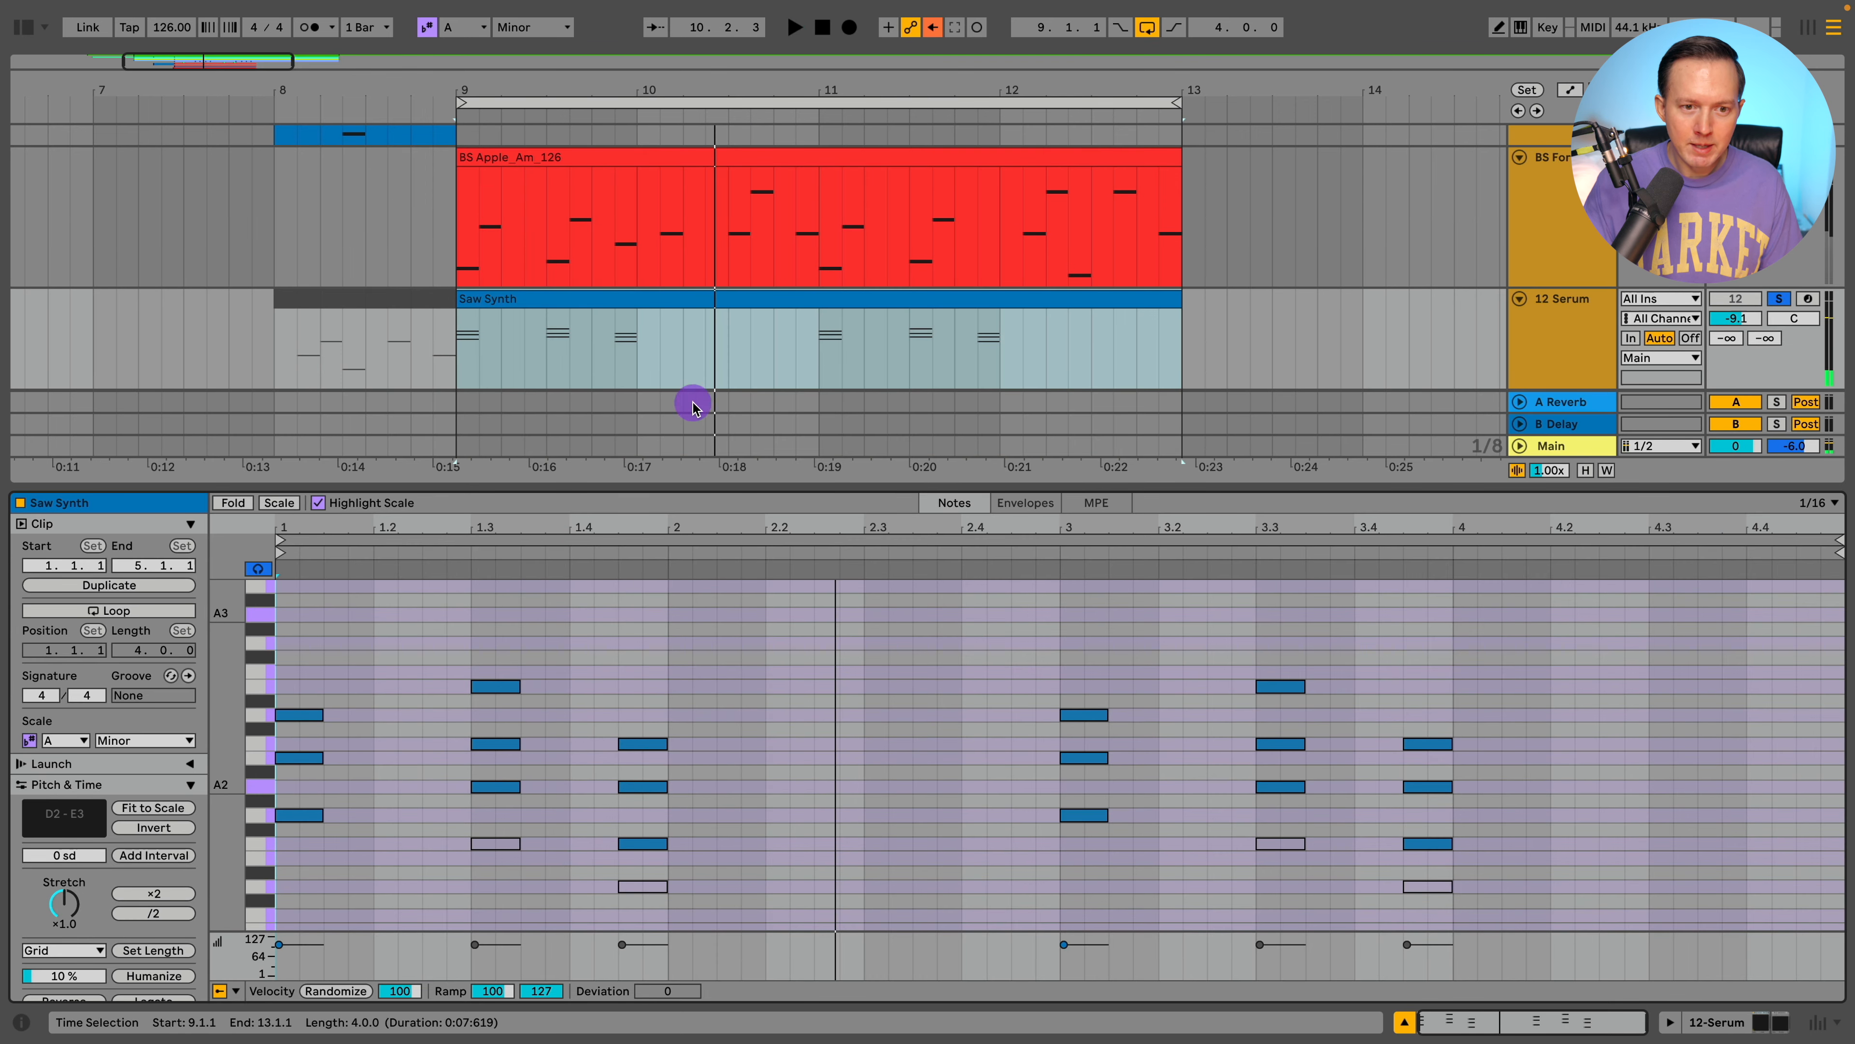
Step: Hide the note editor, solo the track 7 Charli xcx audio and audition it from 9.4.3
left_click(819, 356)
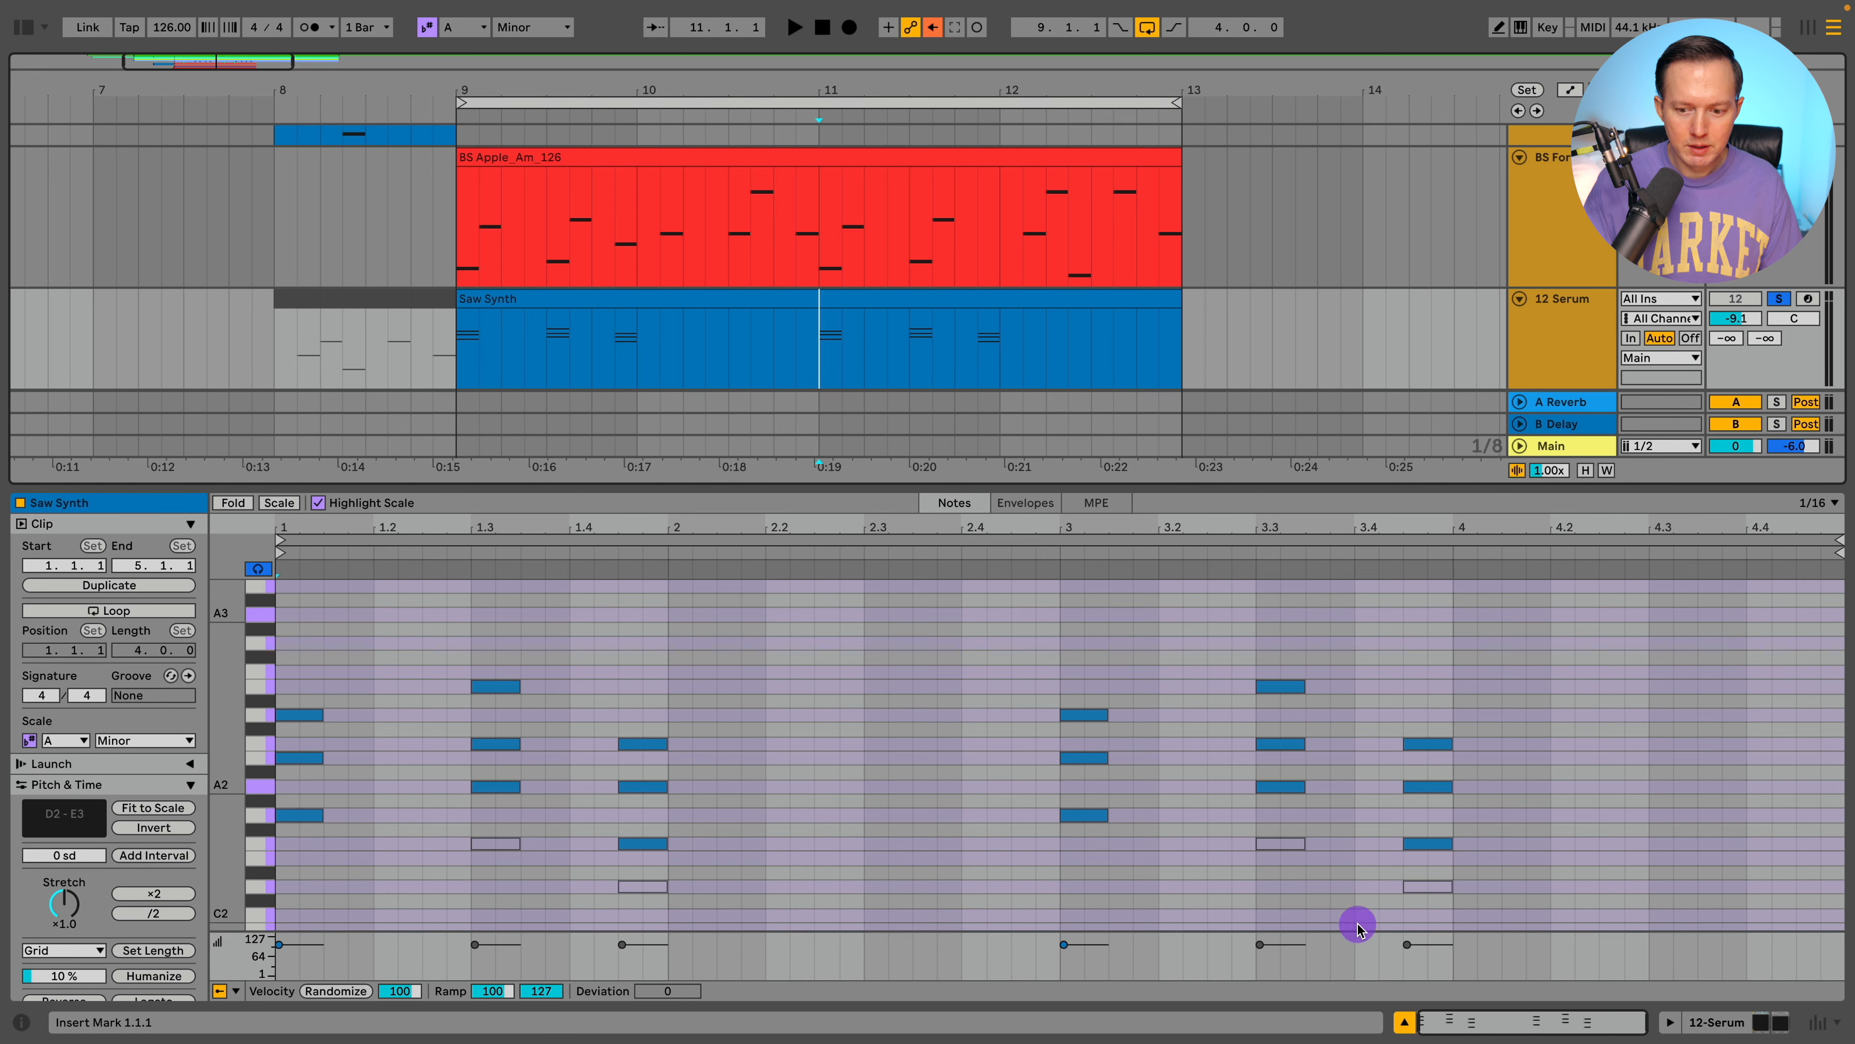
left_click(1405, 1022)
left_click(732, 369)
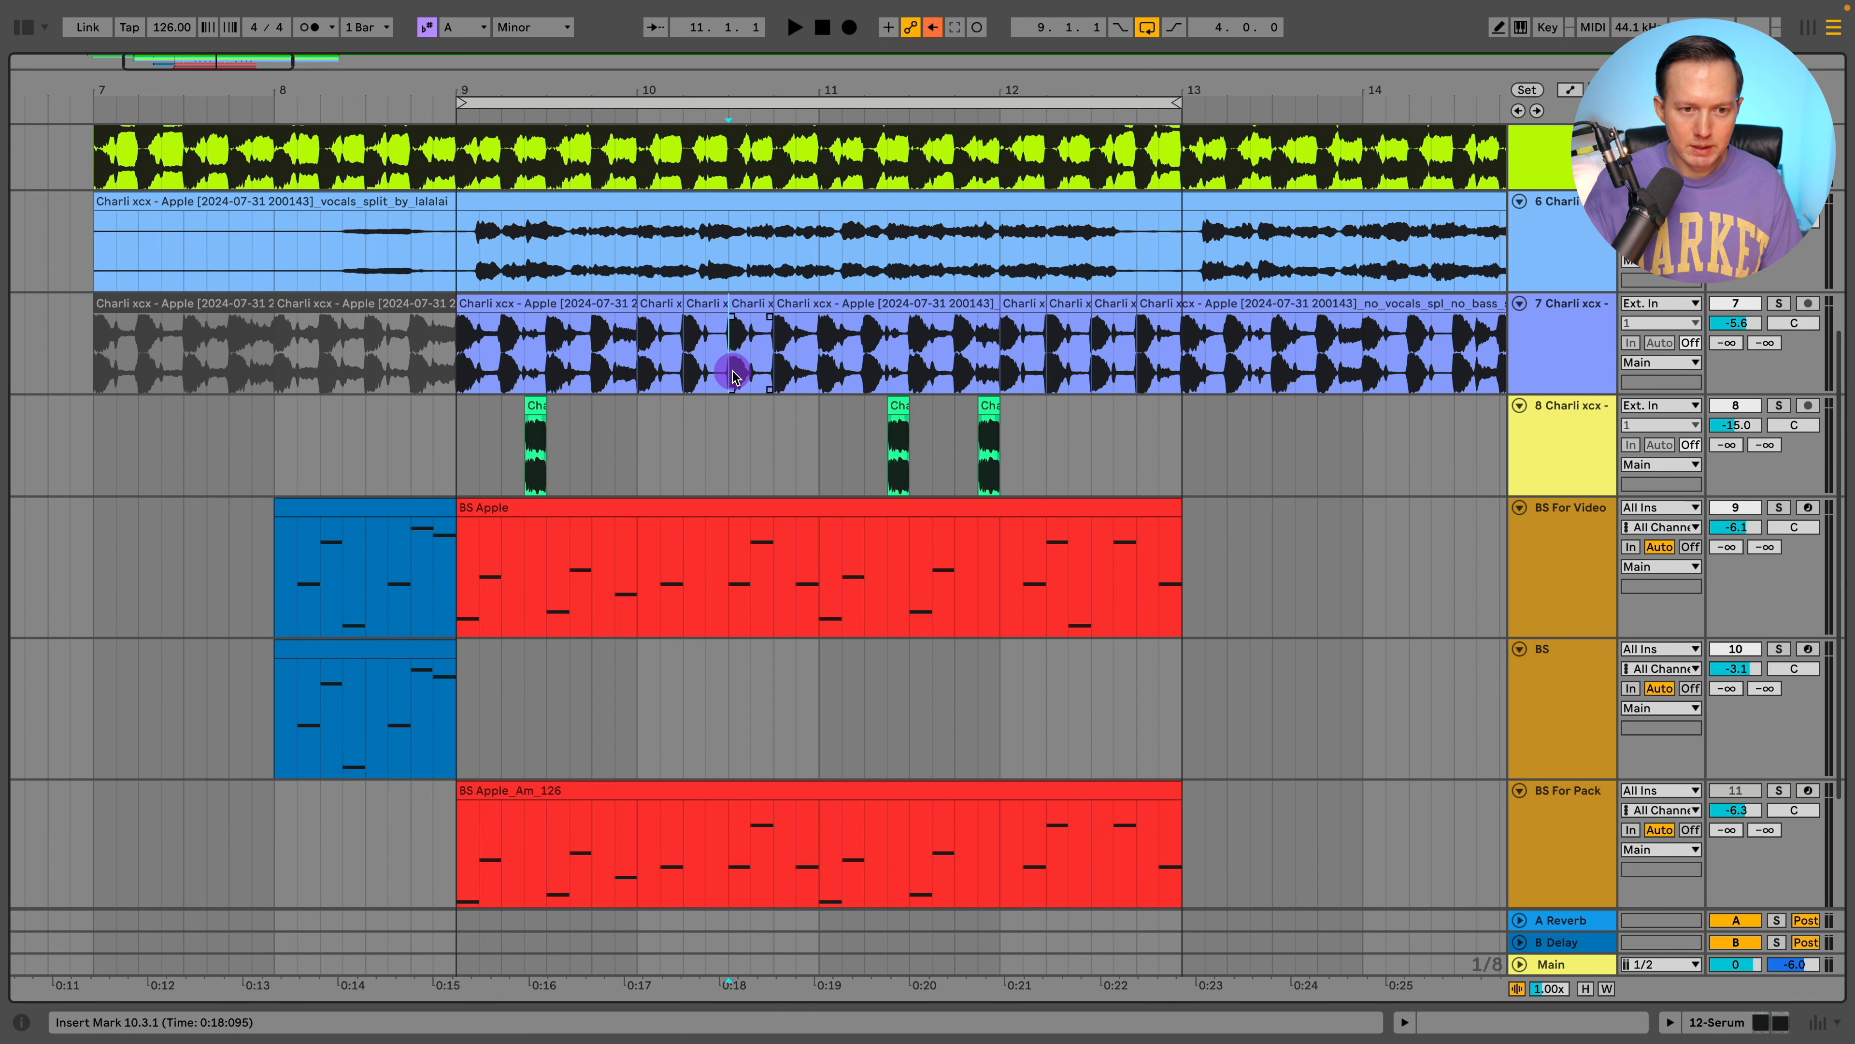
key("space")
left_click(1777, 304)
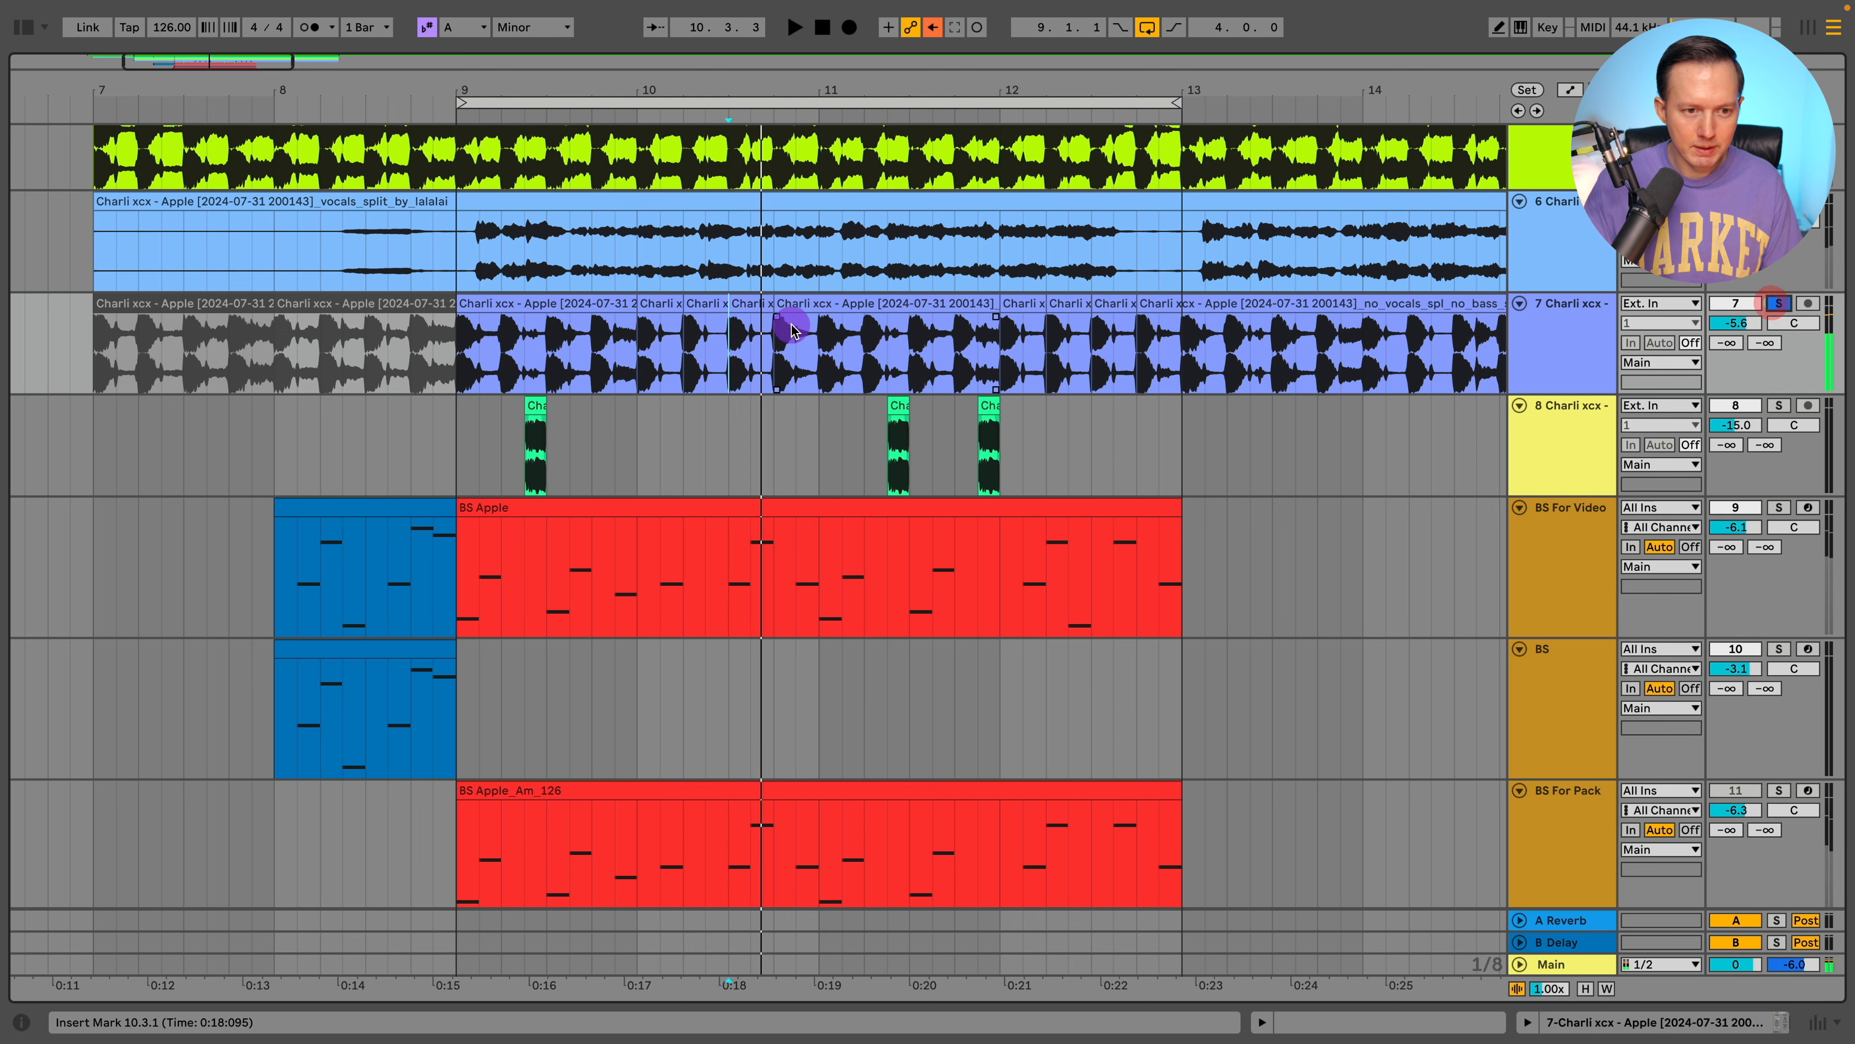
left_click(601, 352)
key("space")
left_click(615, 353)
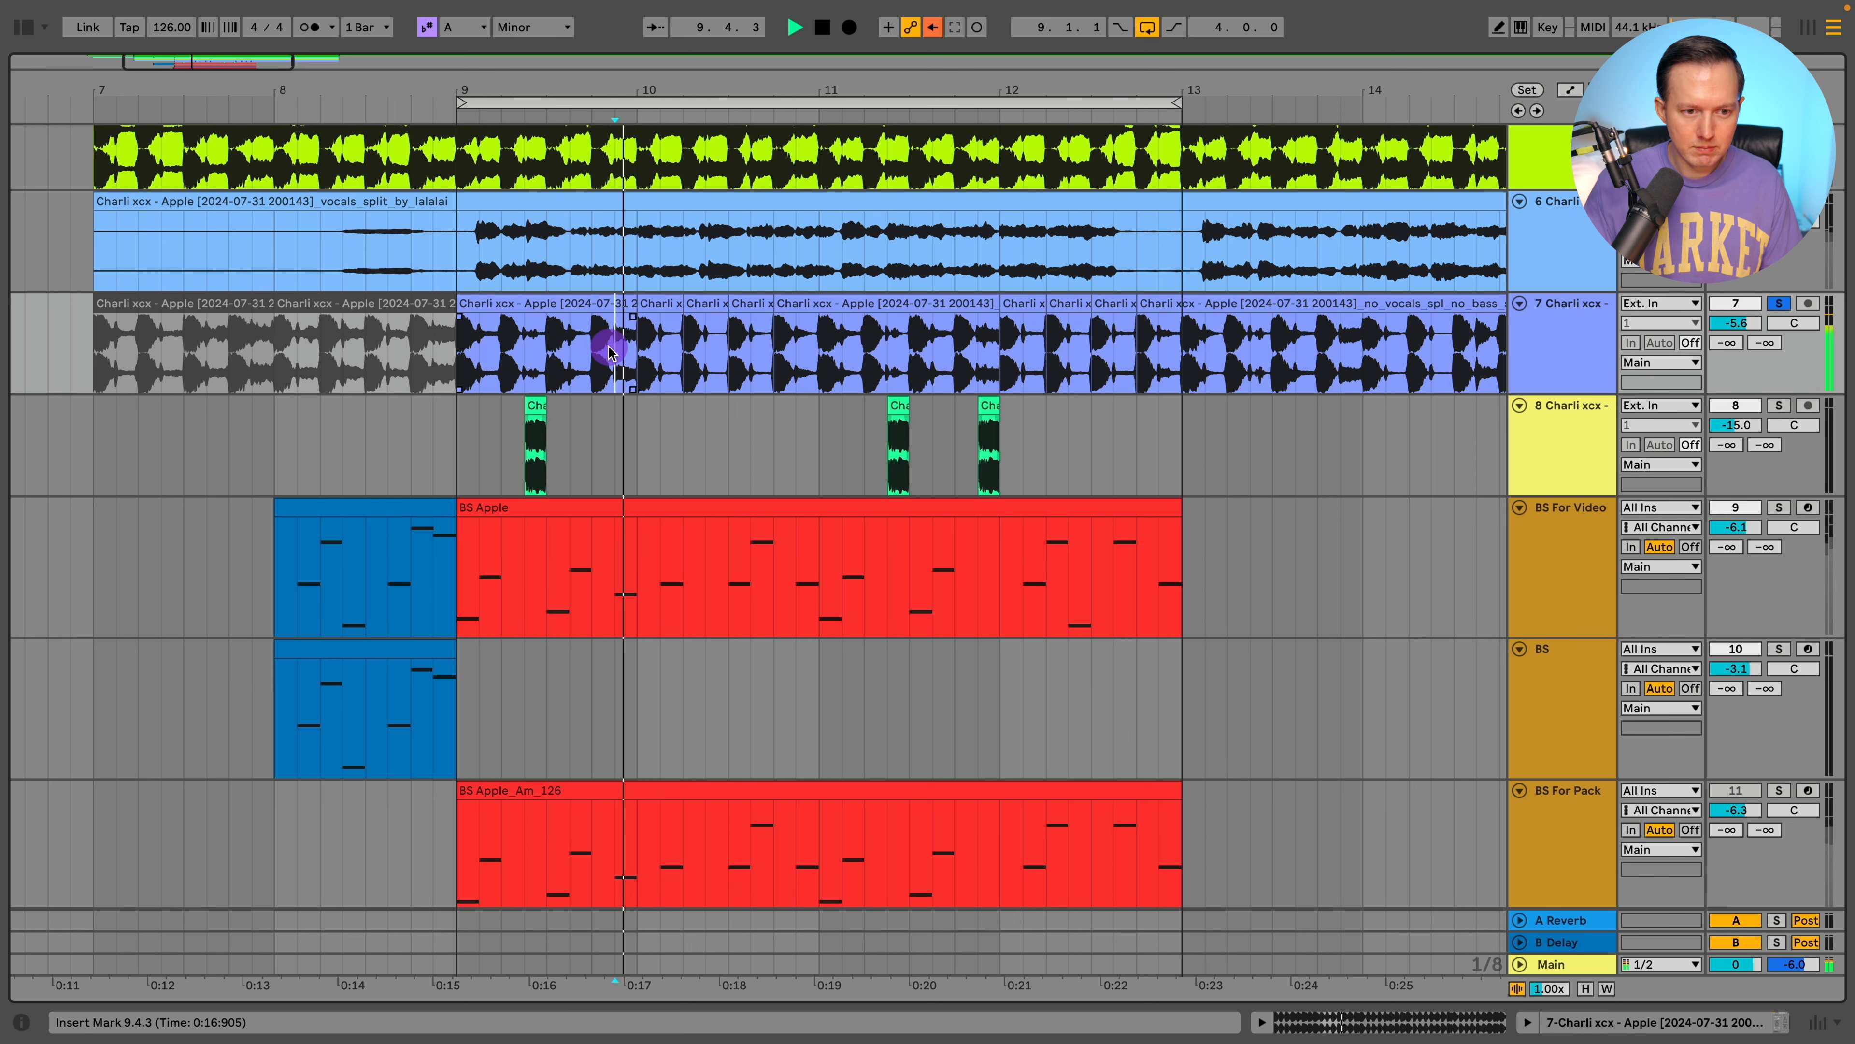
key("space")
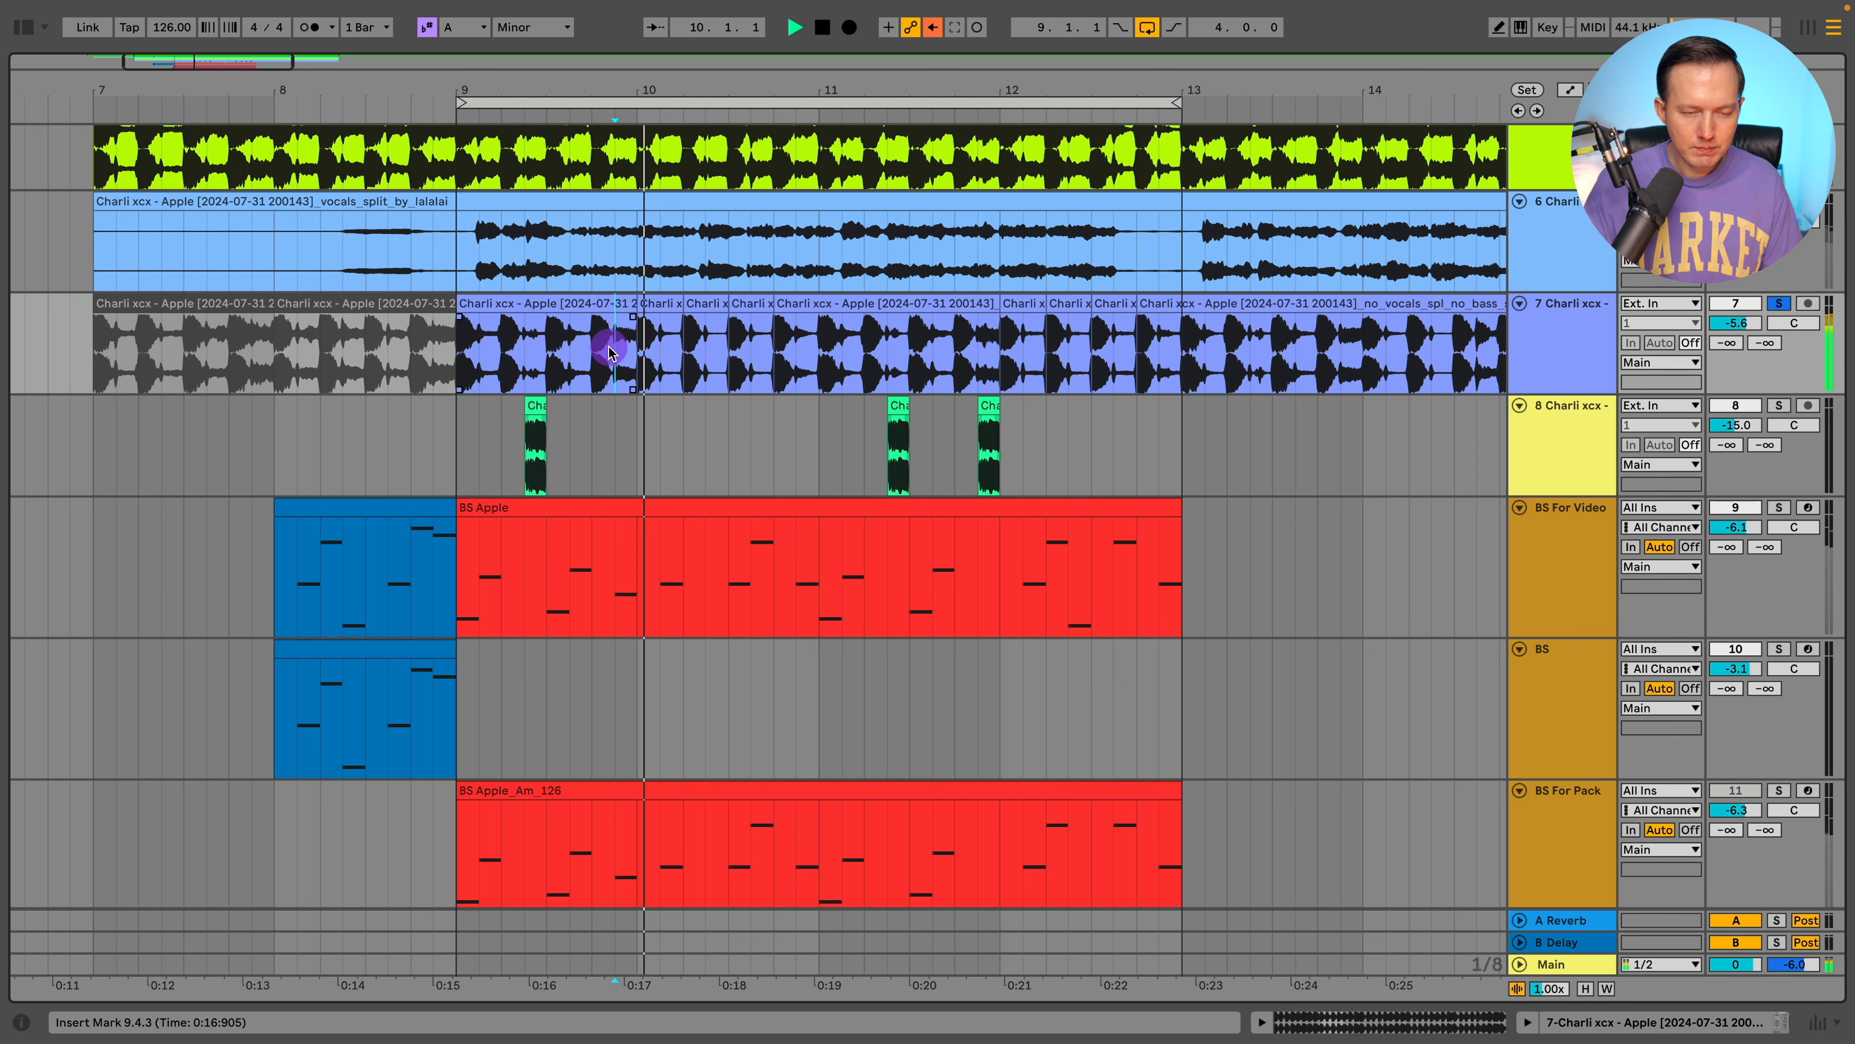
key("space")
Step: Solo the 12 Serum track and play the Saw Synth clip from 9.4.3 for comparison
scroll(1341, 749, "down", 3)
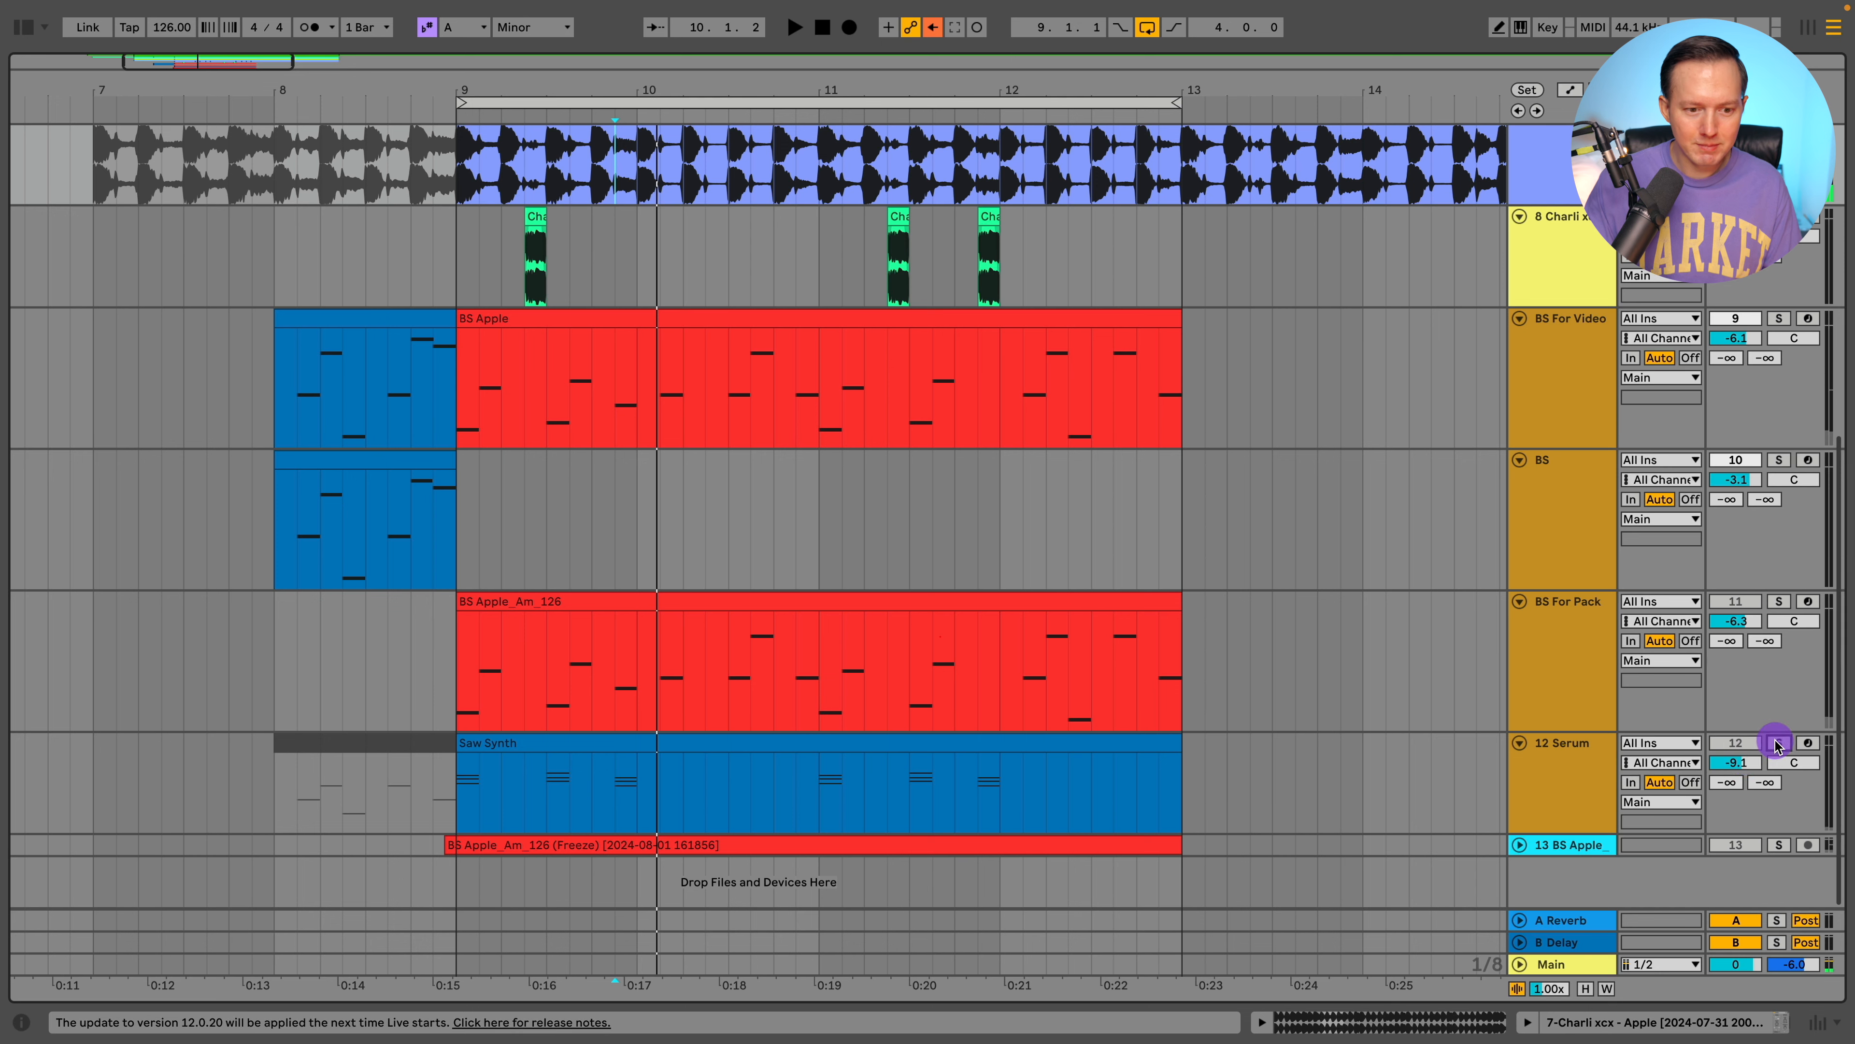
left_click(612, 804)
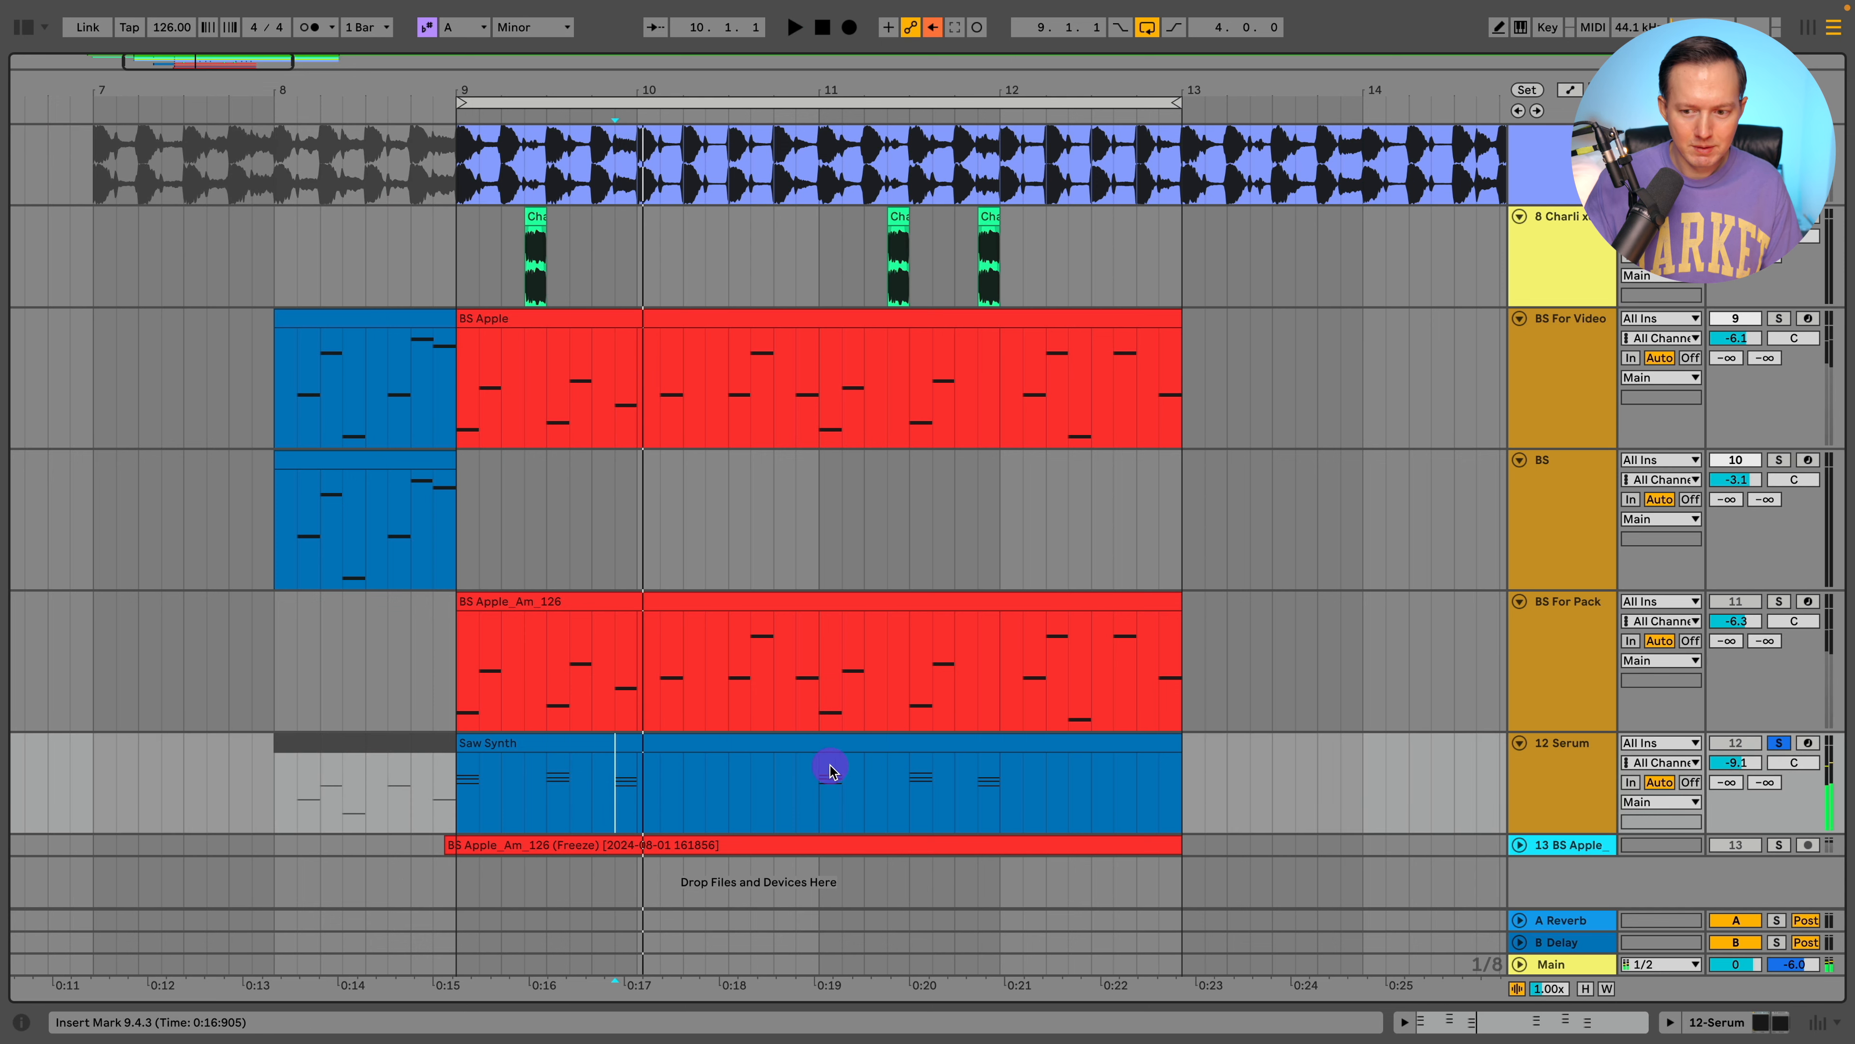
left_click(1565, 746)
Step: Open the Serum plug-in on the 12 Serum track, examine its oscillator and FX settings, and close it
left_click(1712, 1023)
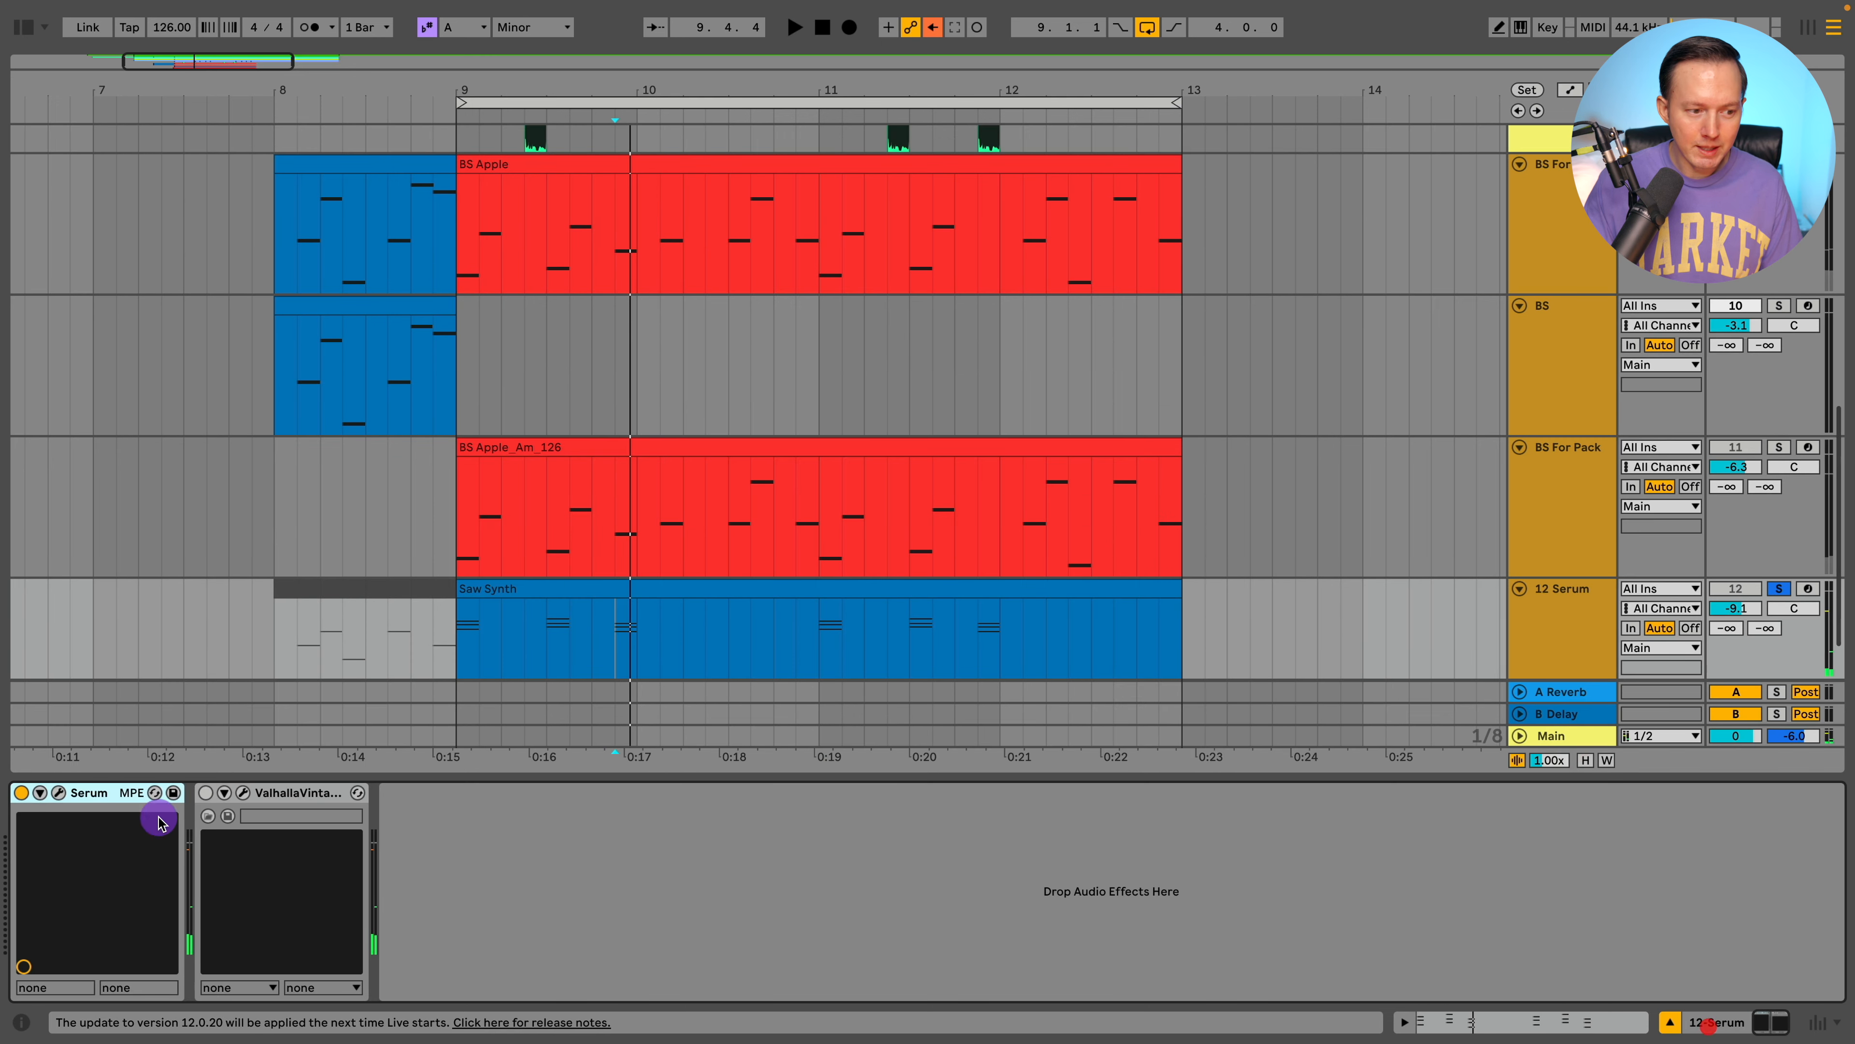
left_click(58, 792)
left_click_drag(789, 238, 734, 163)
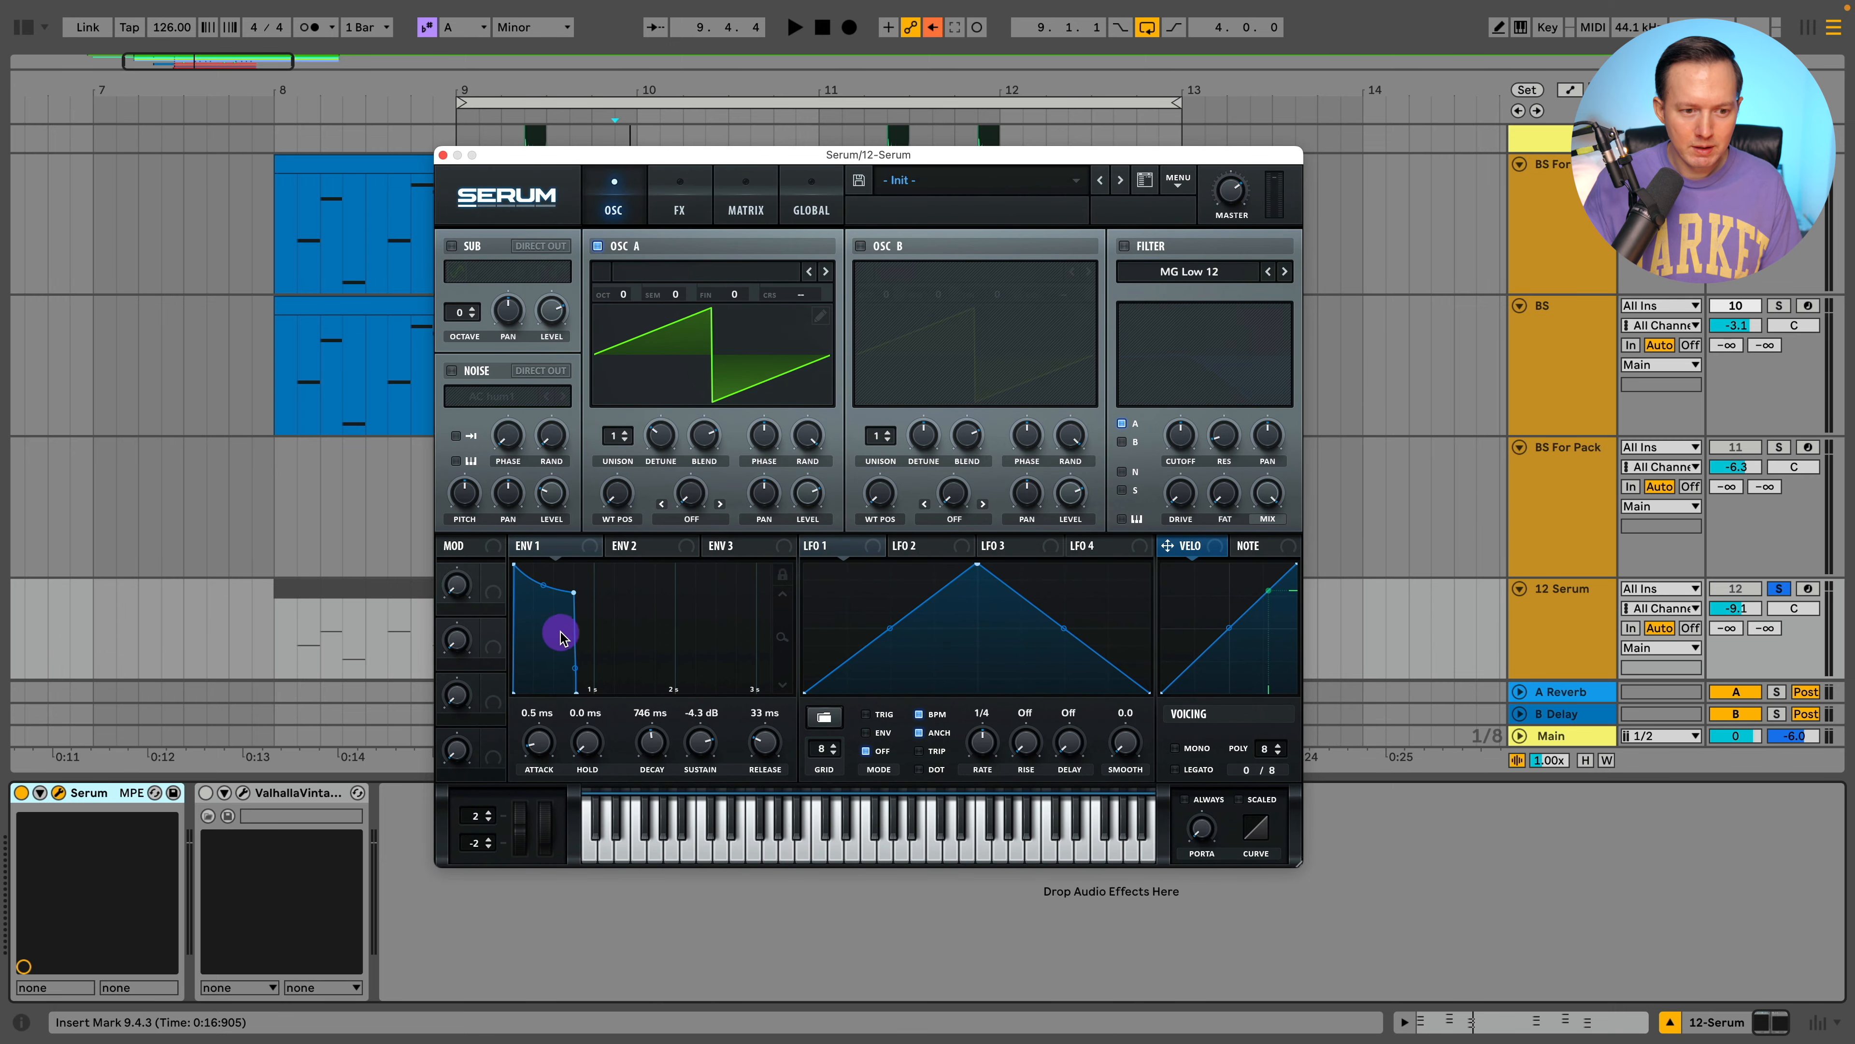
left_click(680, 210)
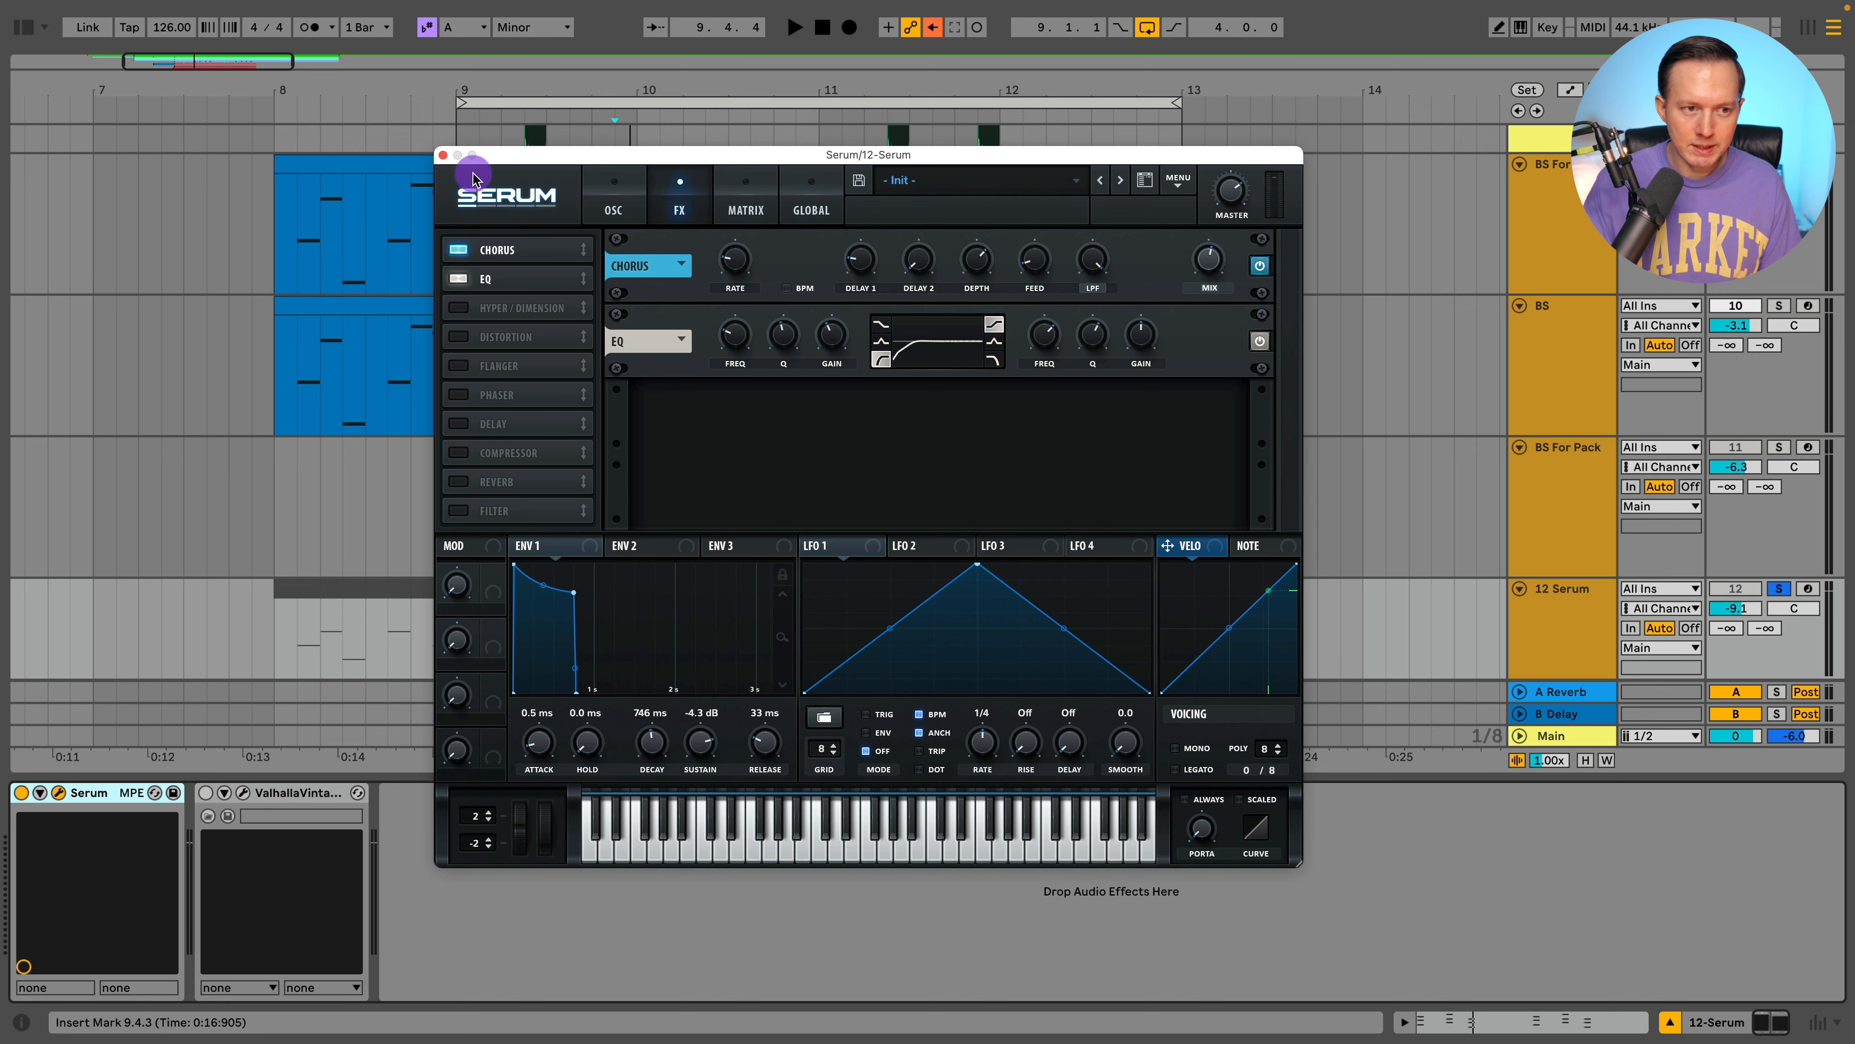
left_click(444, 157)
Step: Fold the 12 Serum track in the arrangement
scroll(816, 325, "down", 2)
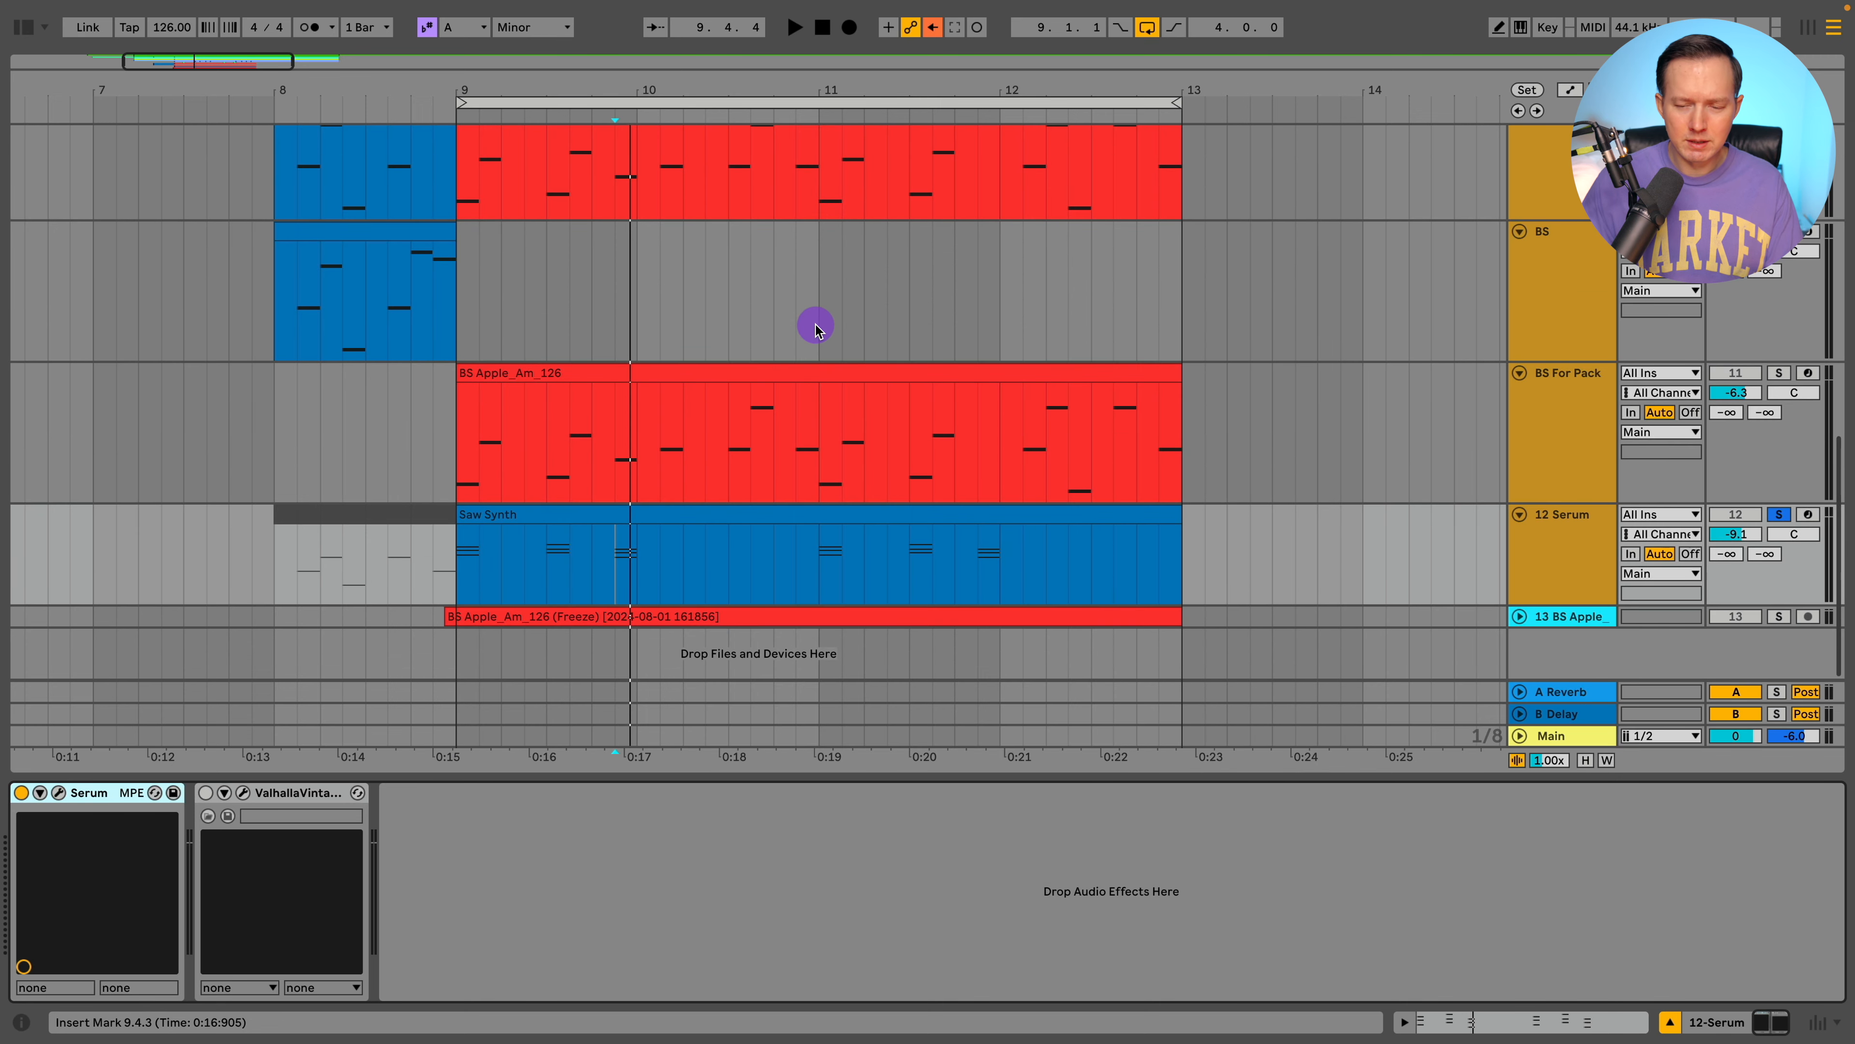
left_click(1531, 523)
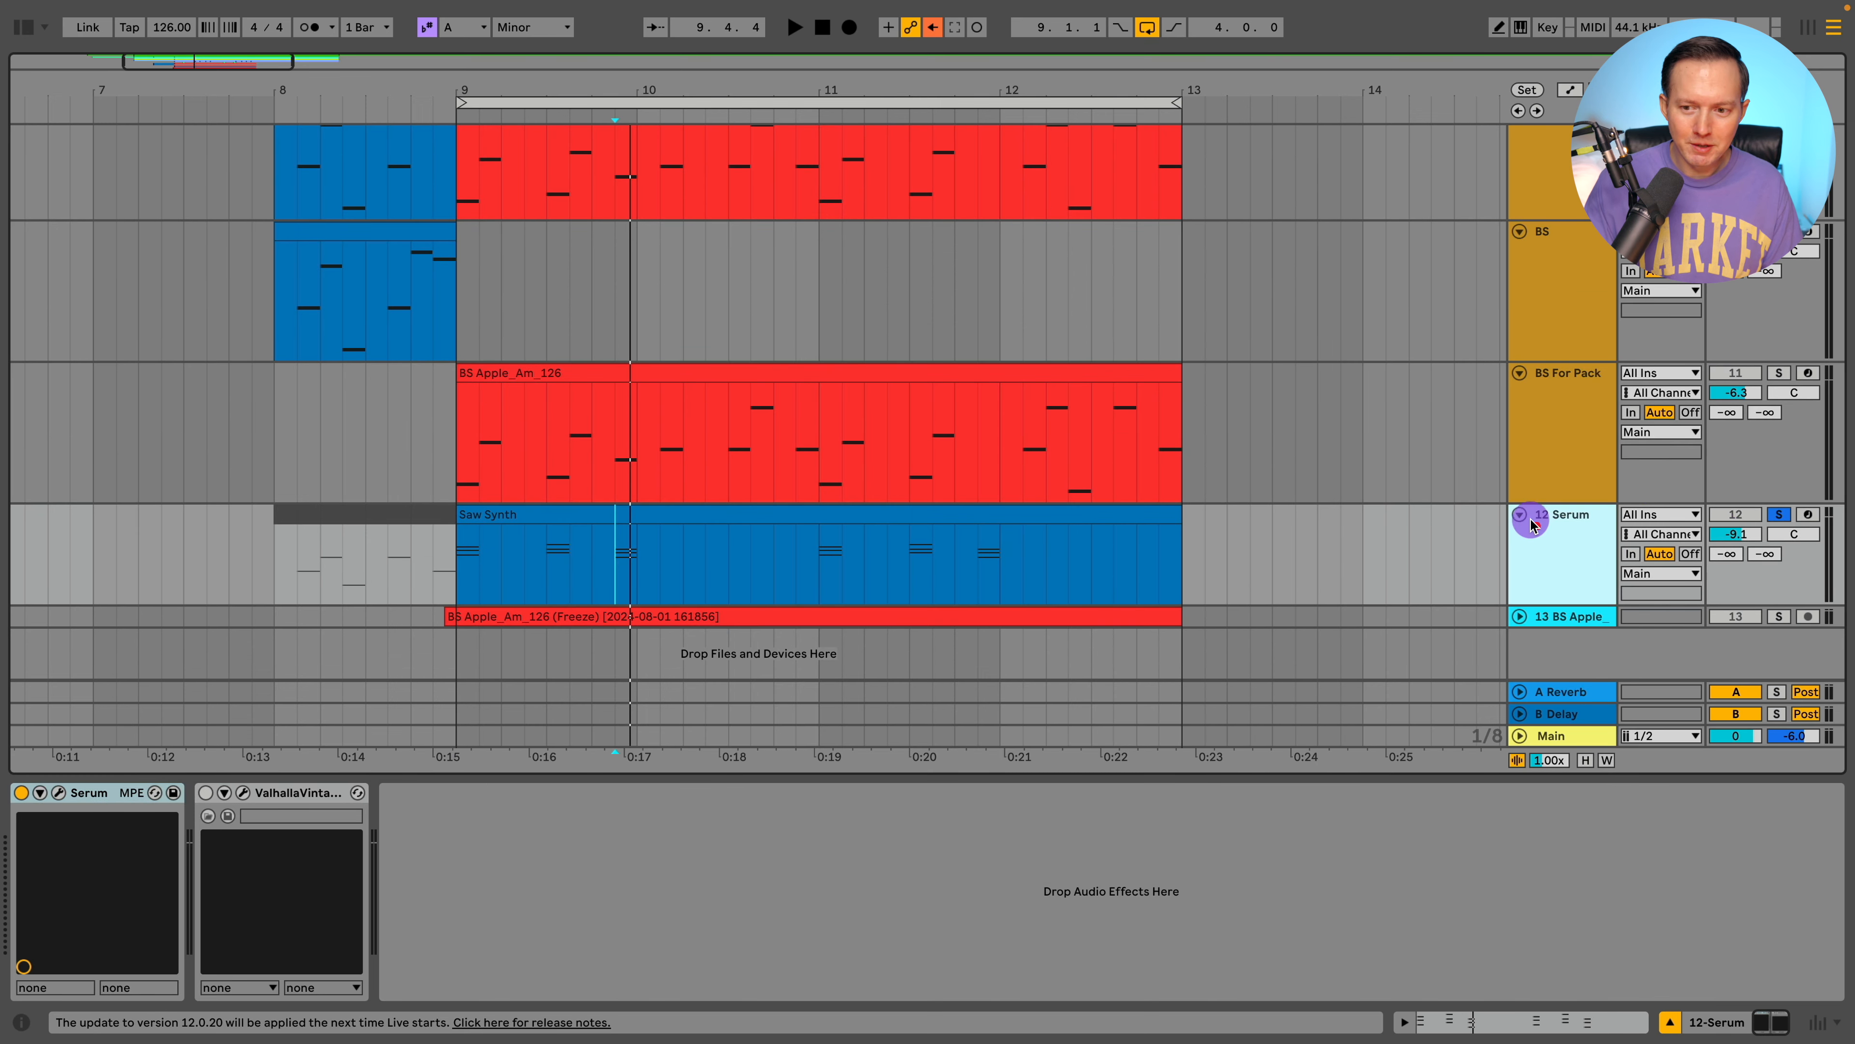
left_click(1520, 515)
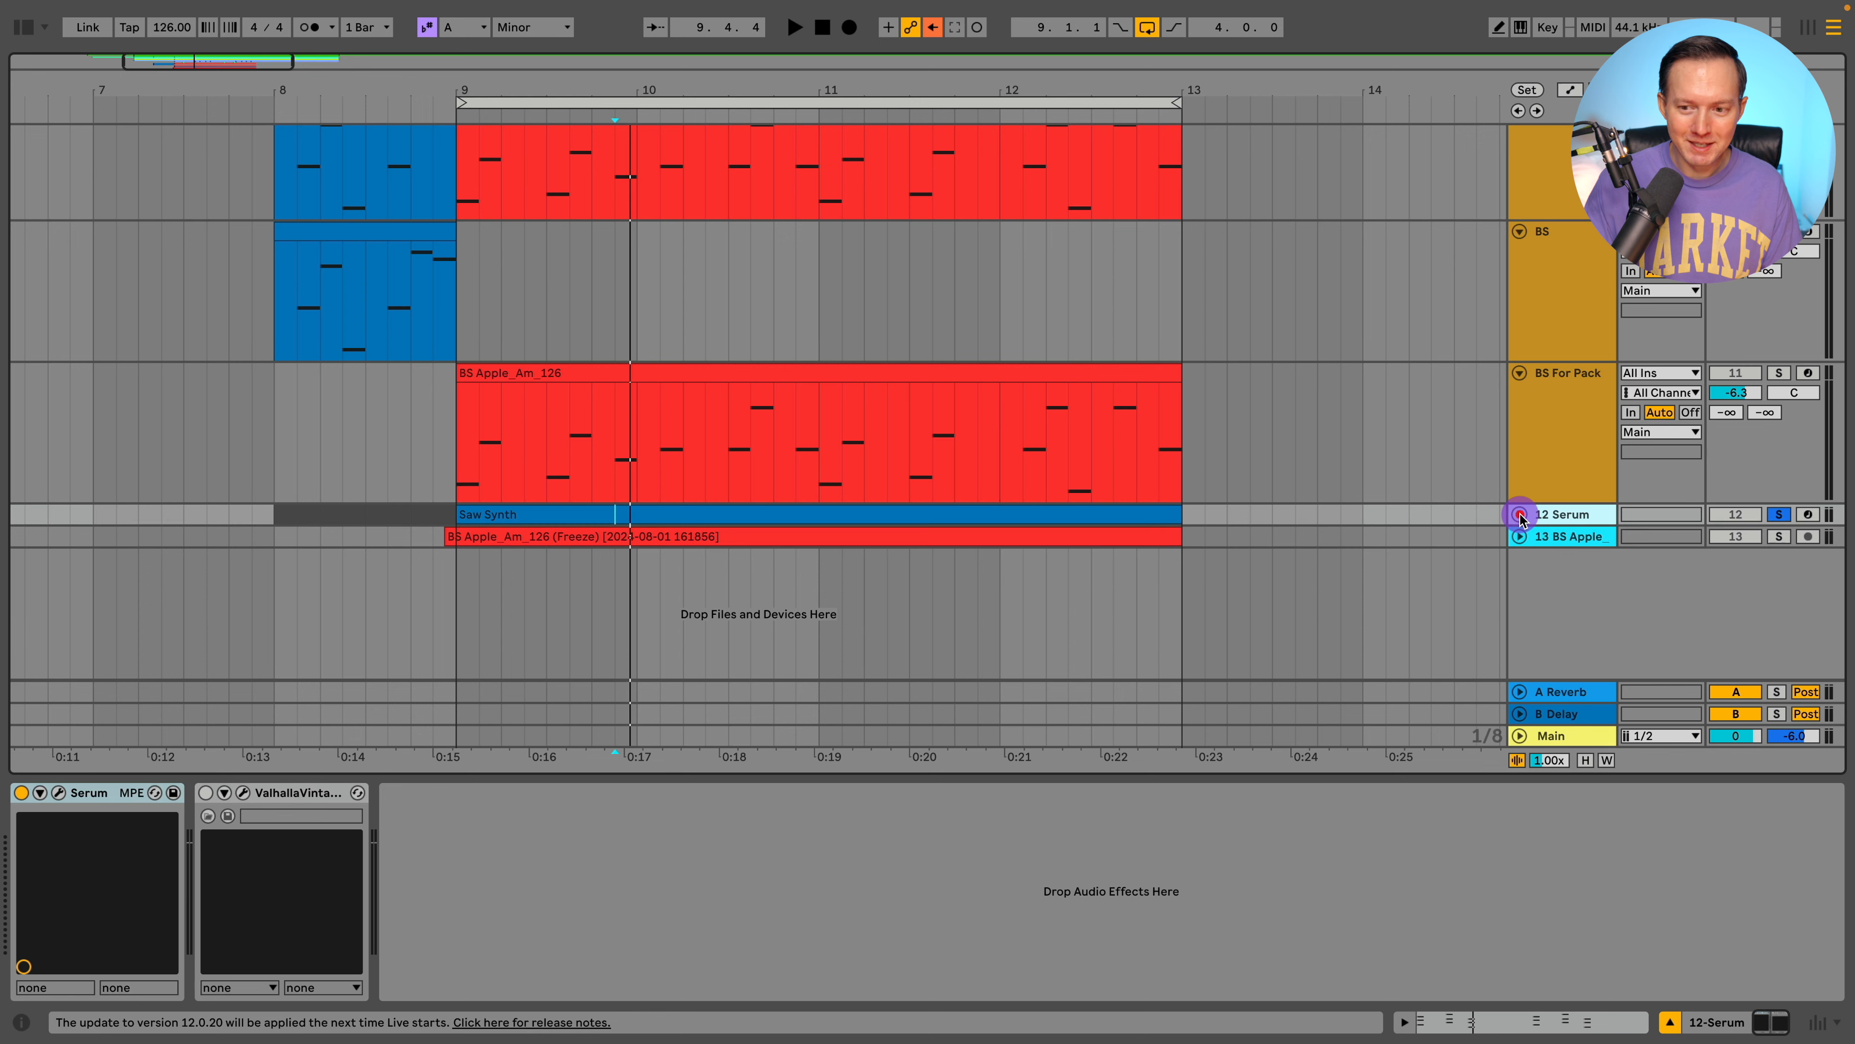
Step: Solo the track 8 Charli xcx audio and audition its first short clip repeatedly from 9.2.3
scroll(1541, 488, "up", 5)
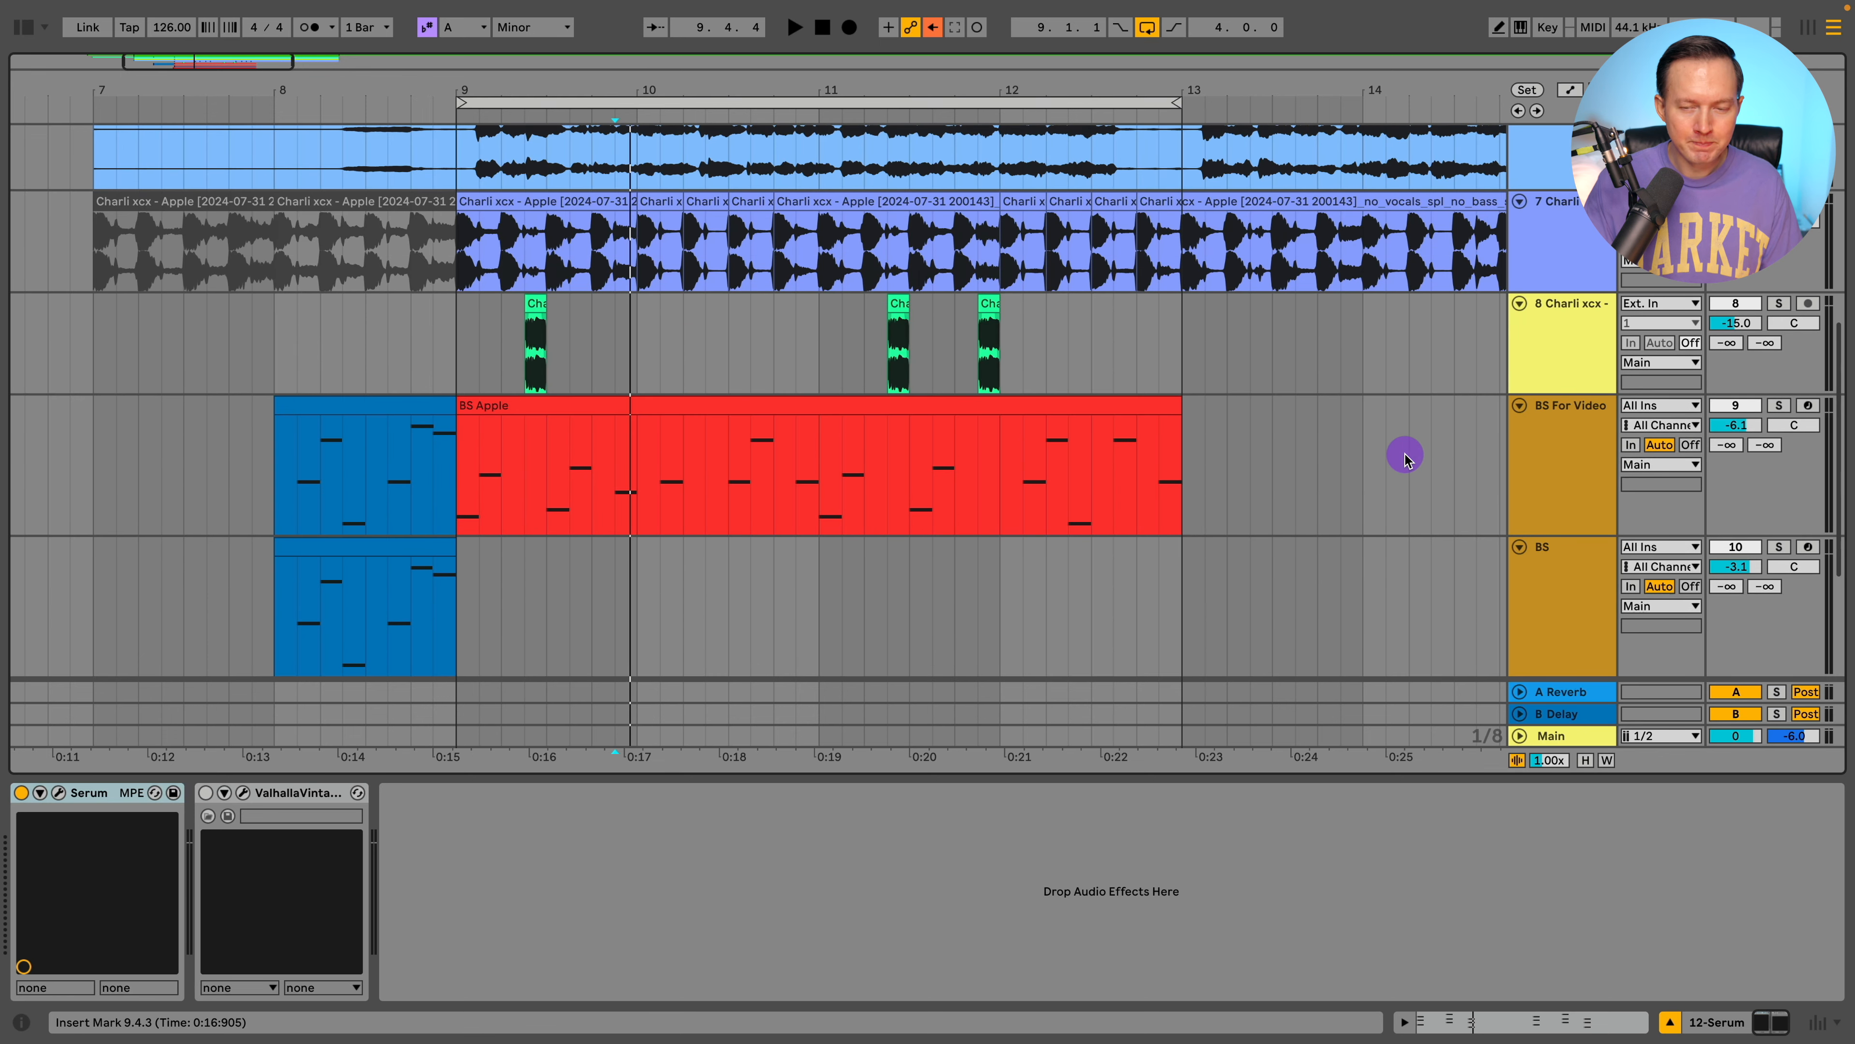
left_click(459, 349)
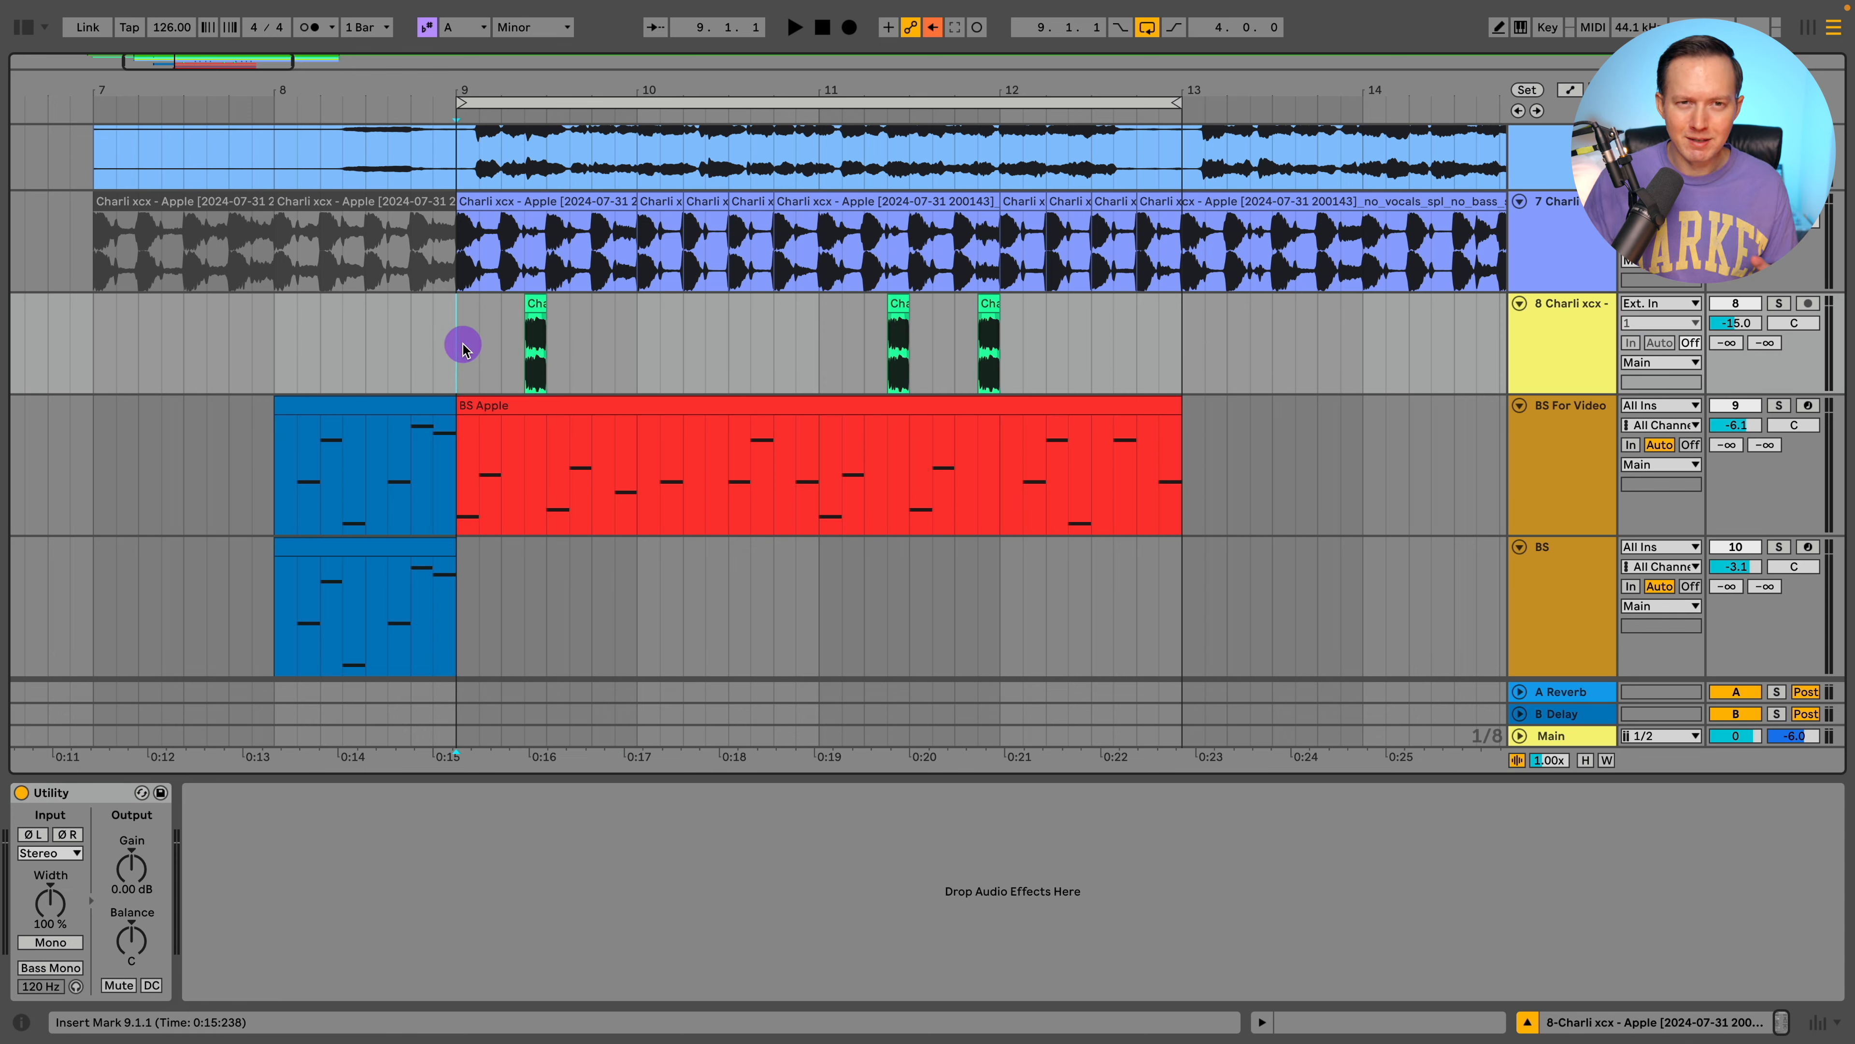
left_click(525, 335)
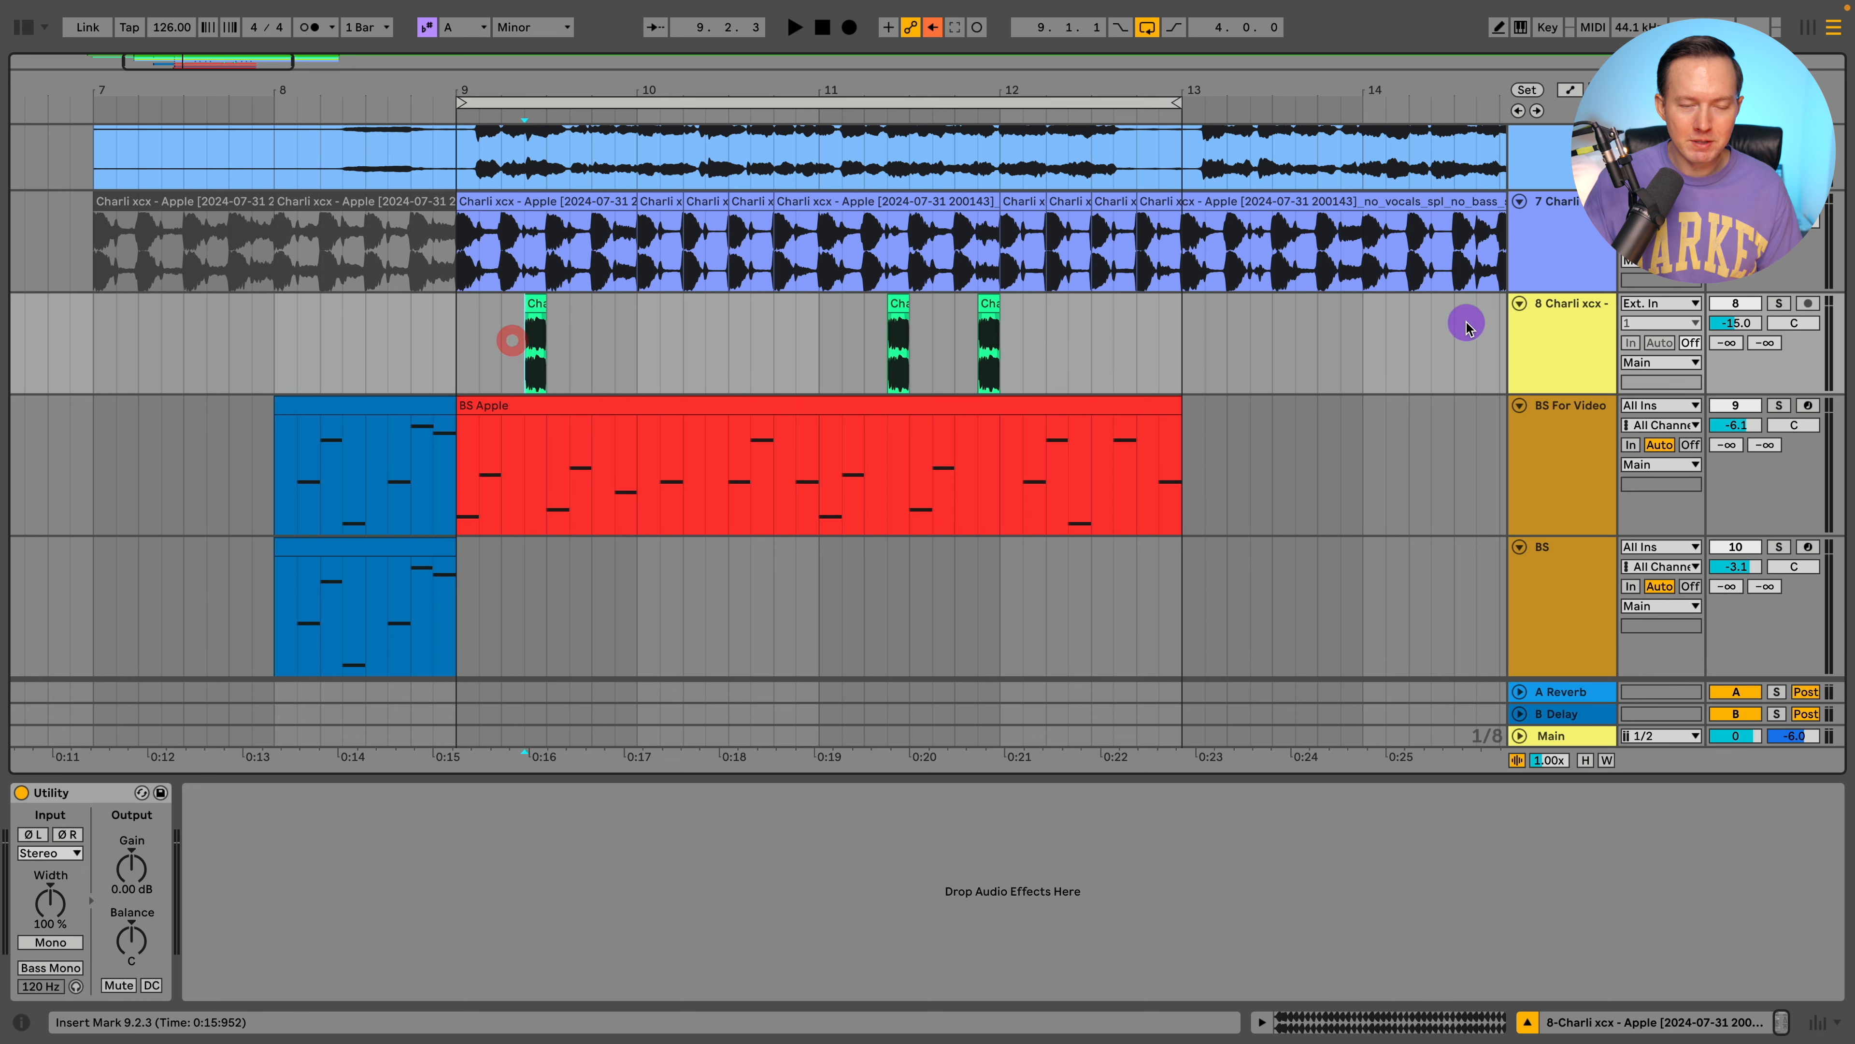
left_click(1780, 305)
key("space")
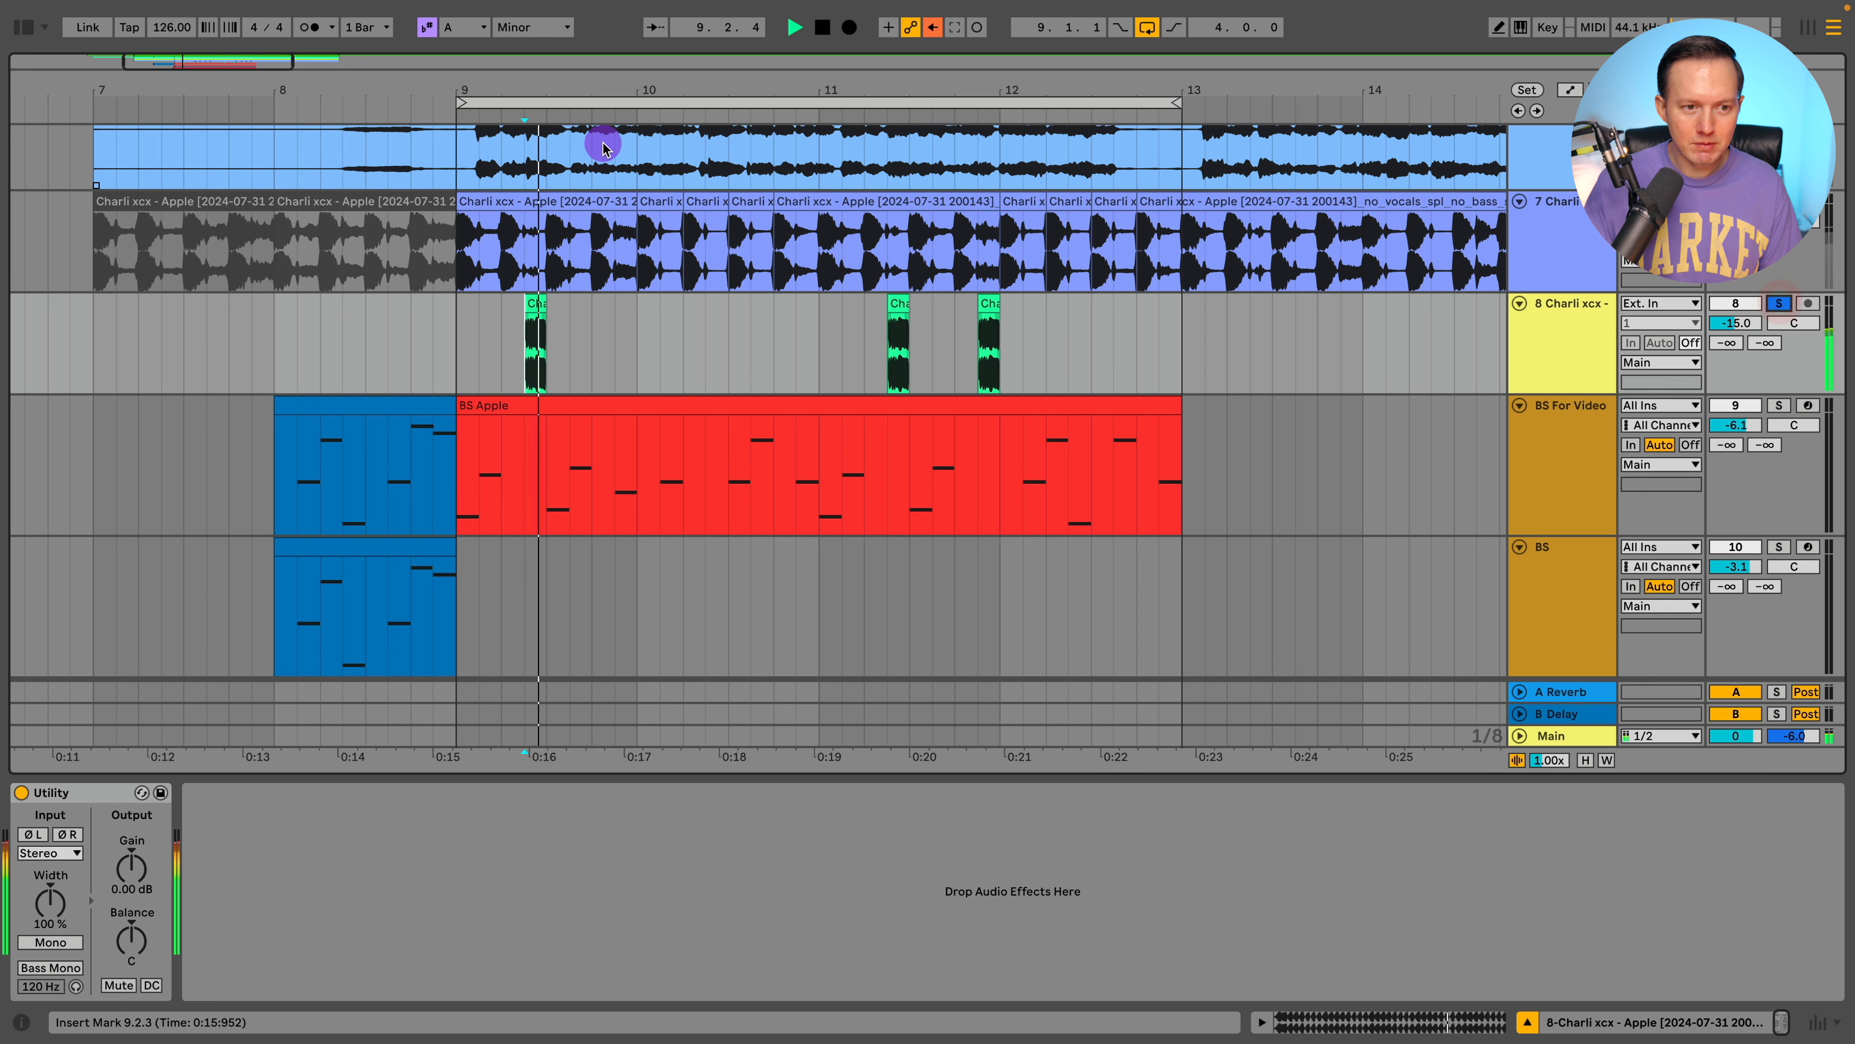
key("space")
key("space")
key("space")
left_click_drag(489, 93, 544, 67)
key("space")
key("space")
key("space")
key("space")
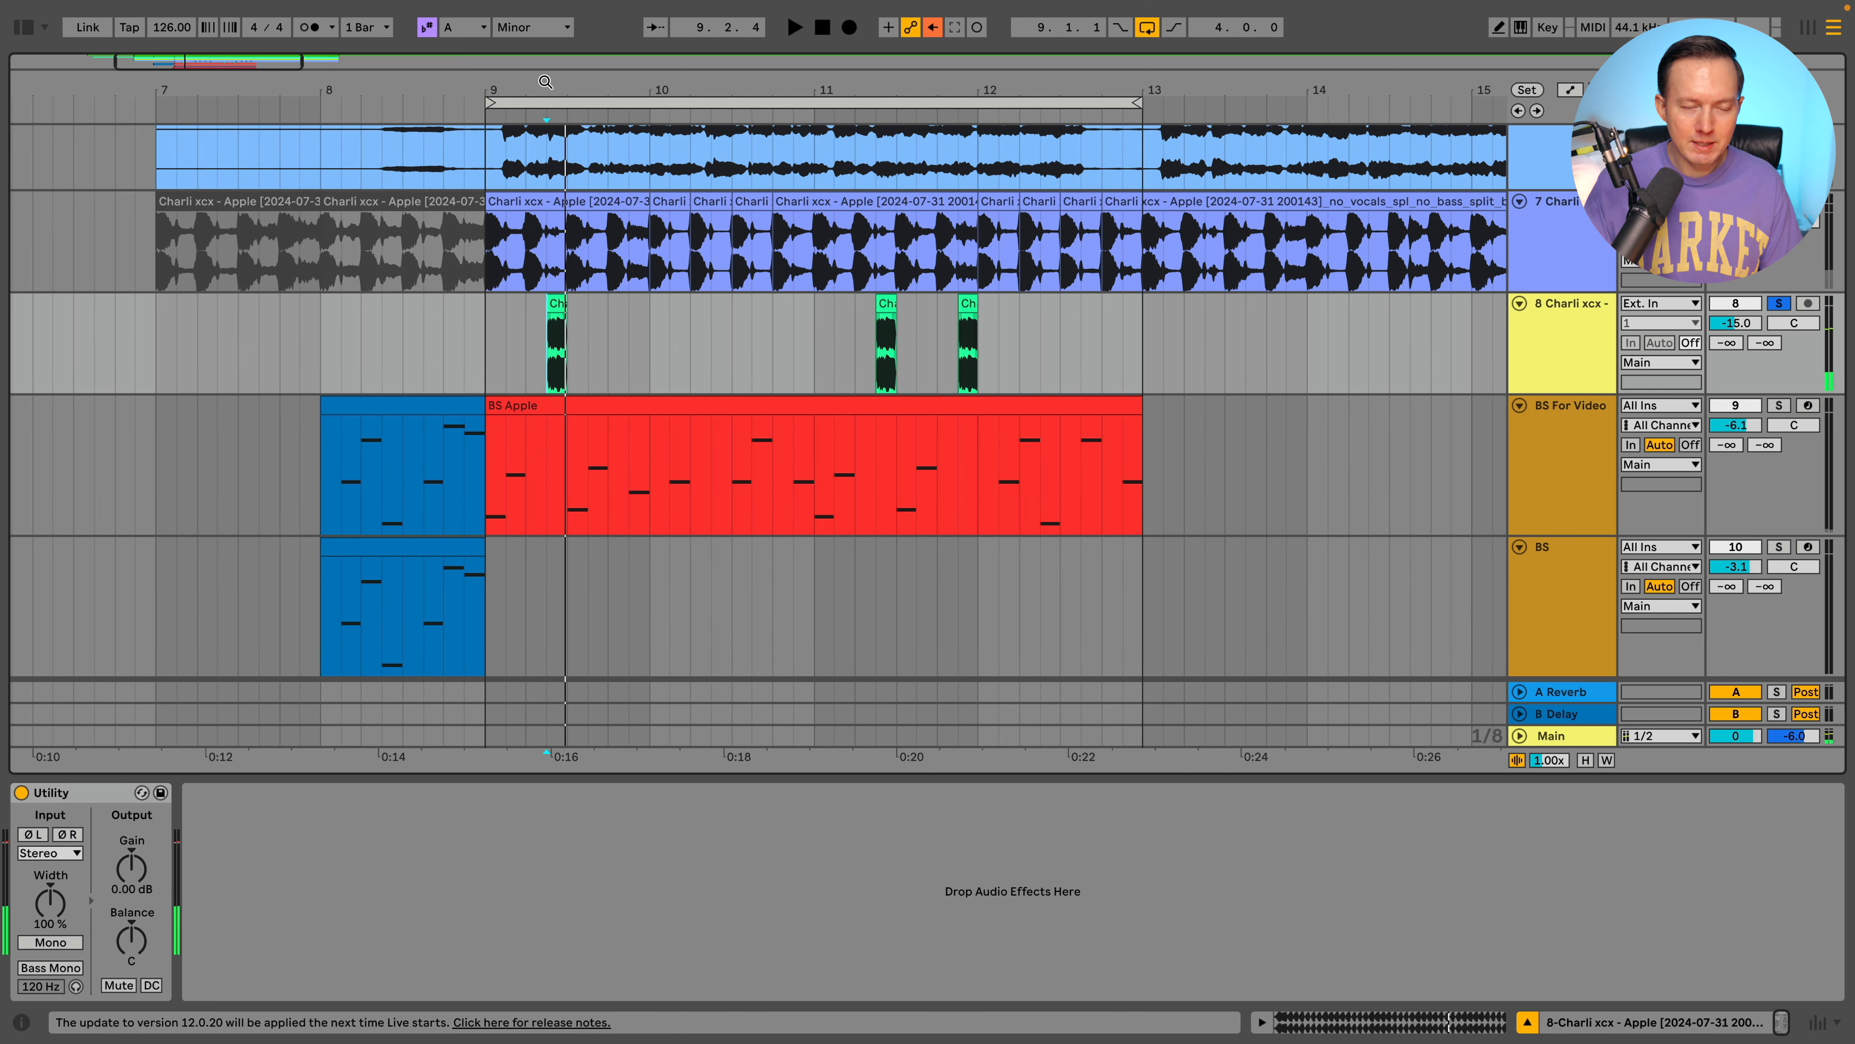
key("space")
key("space")
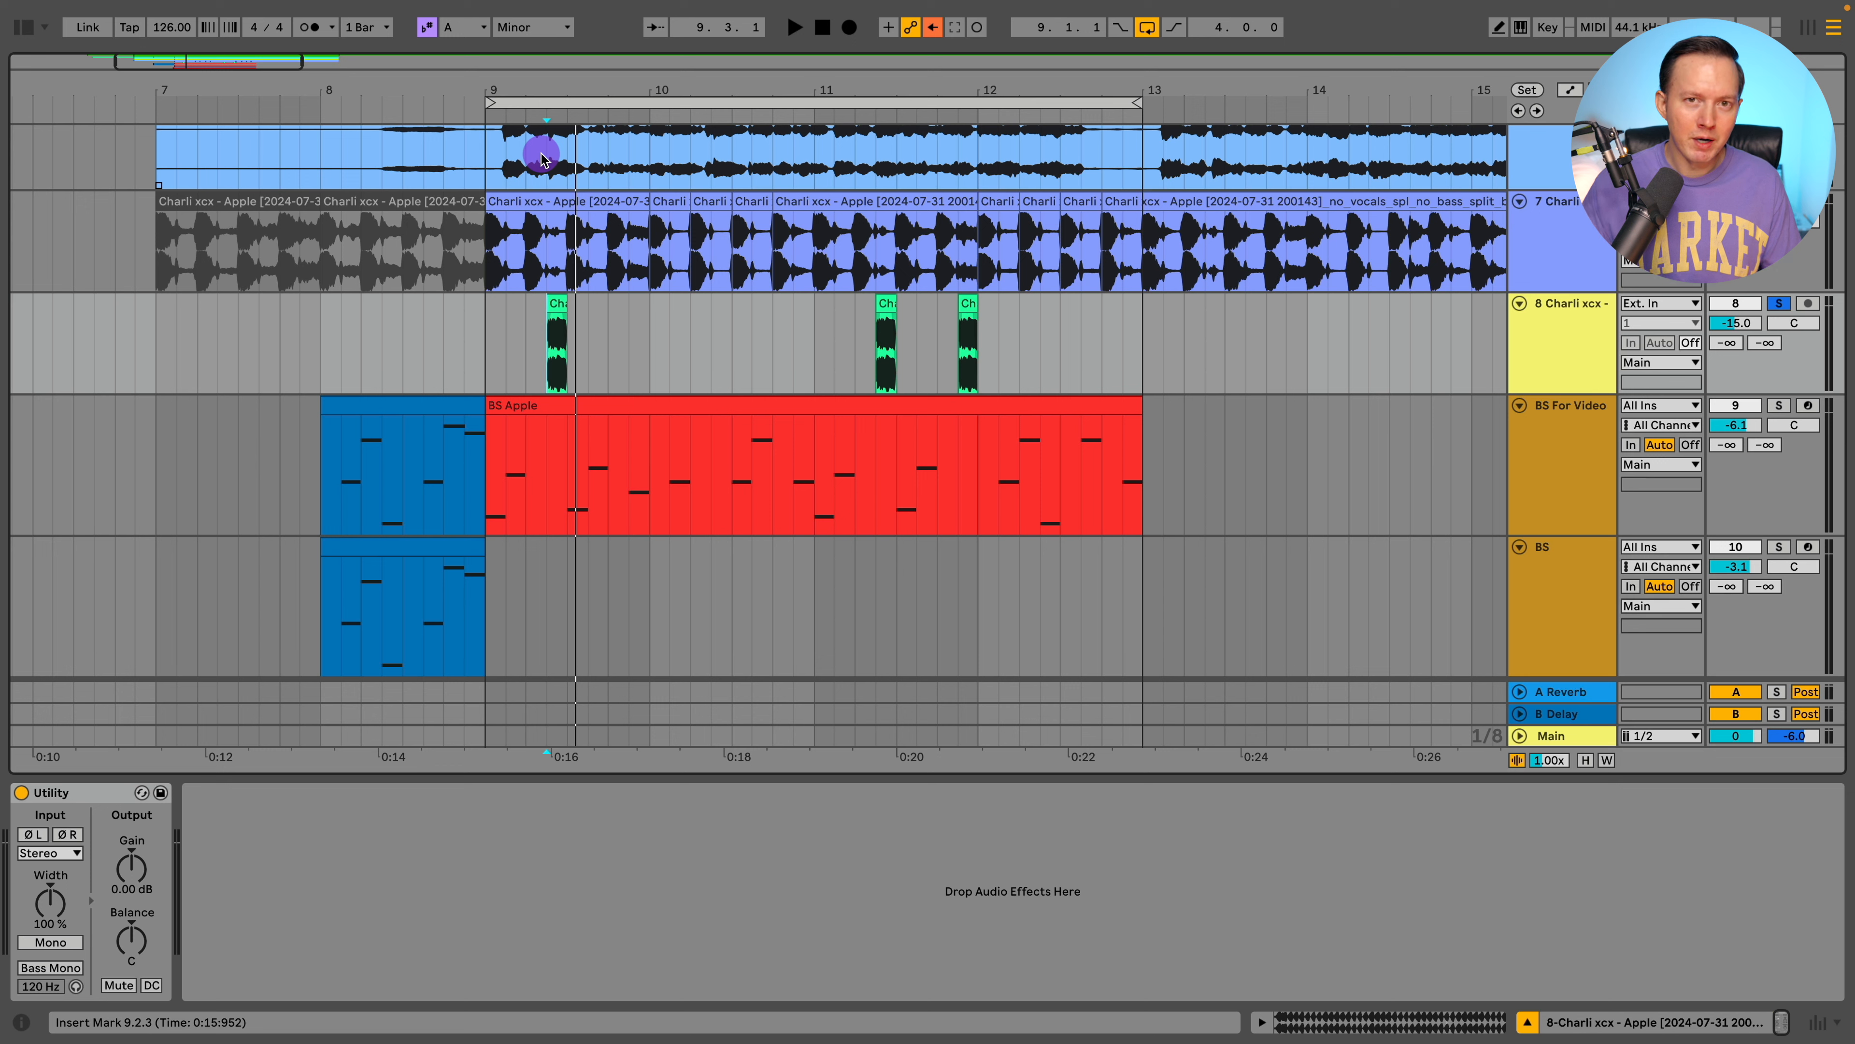
Step: Audition the first short clip on track 8 once more, and the second short clip from 11.2.3
key("space")
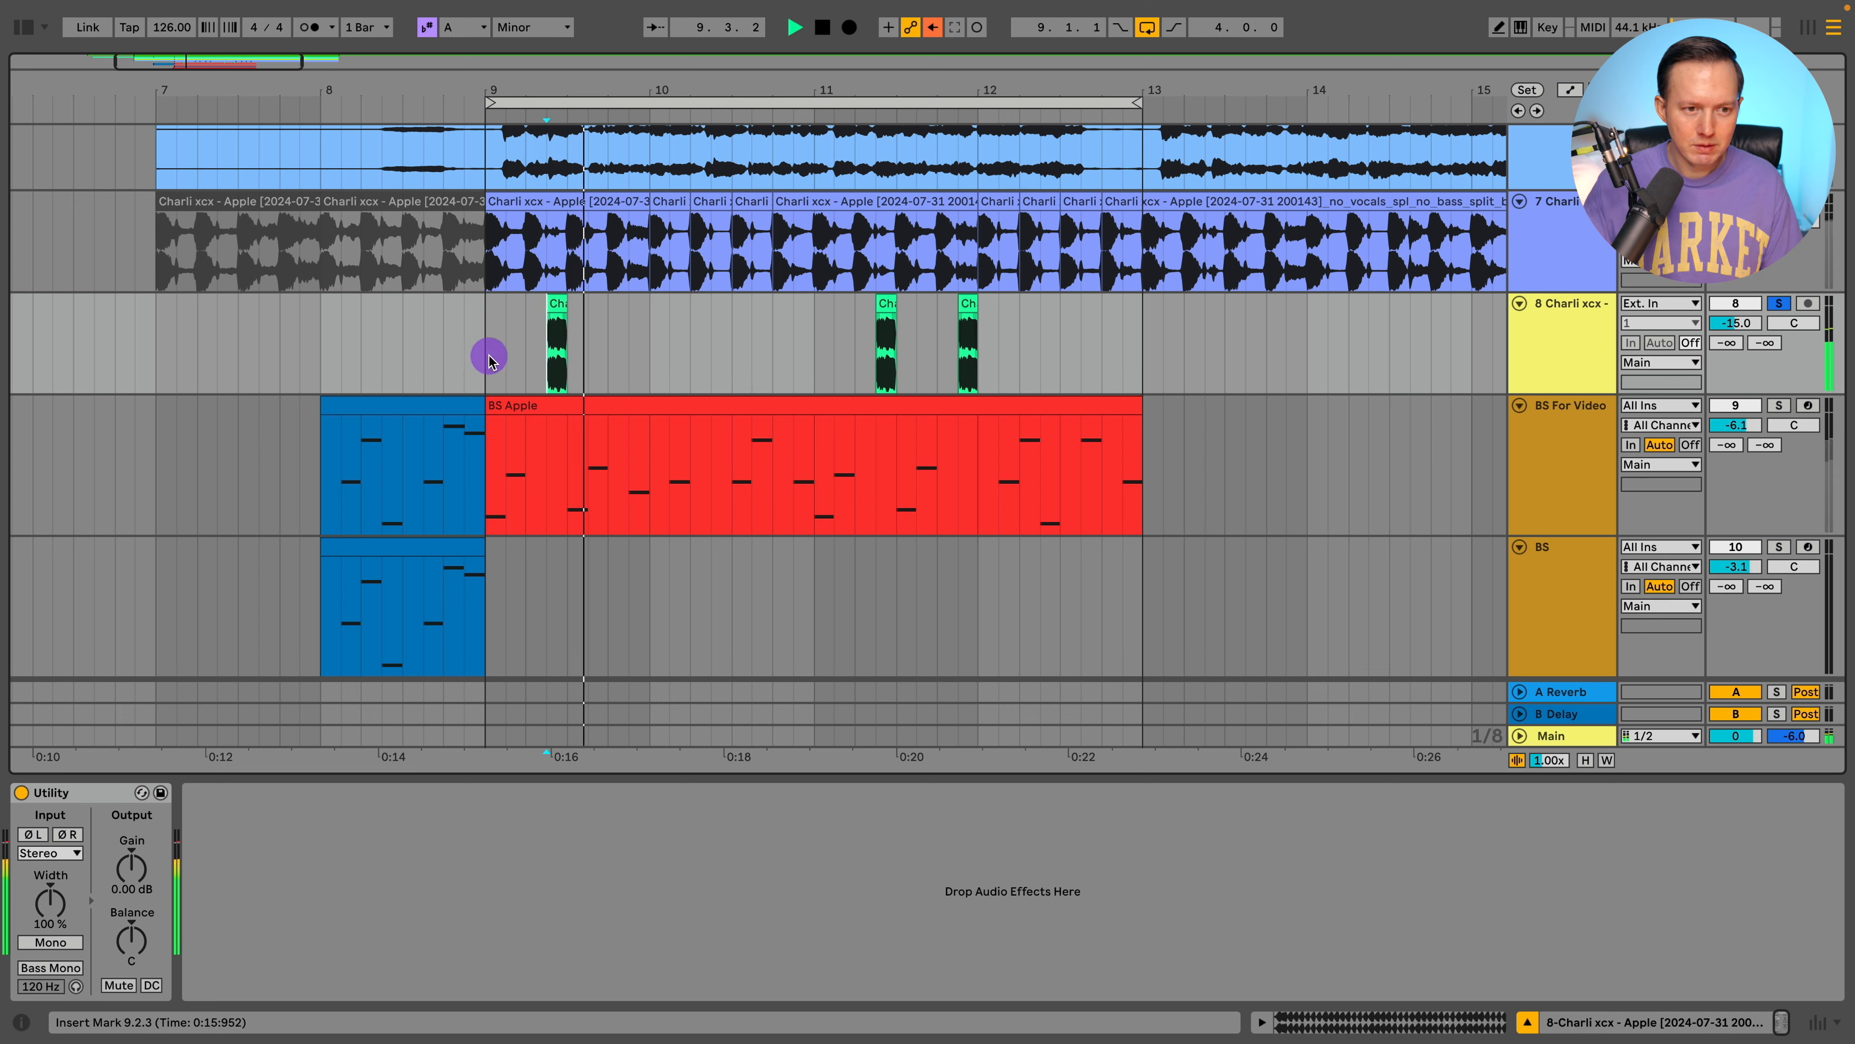
left_click(875, 345)
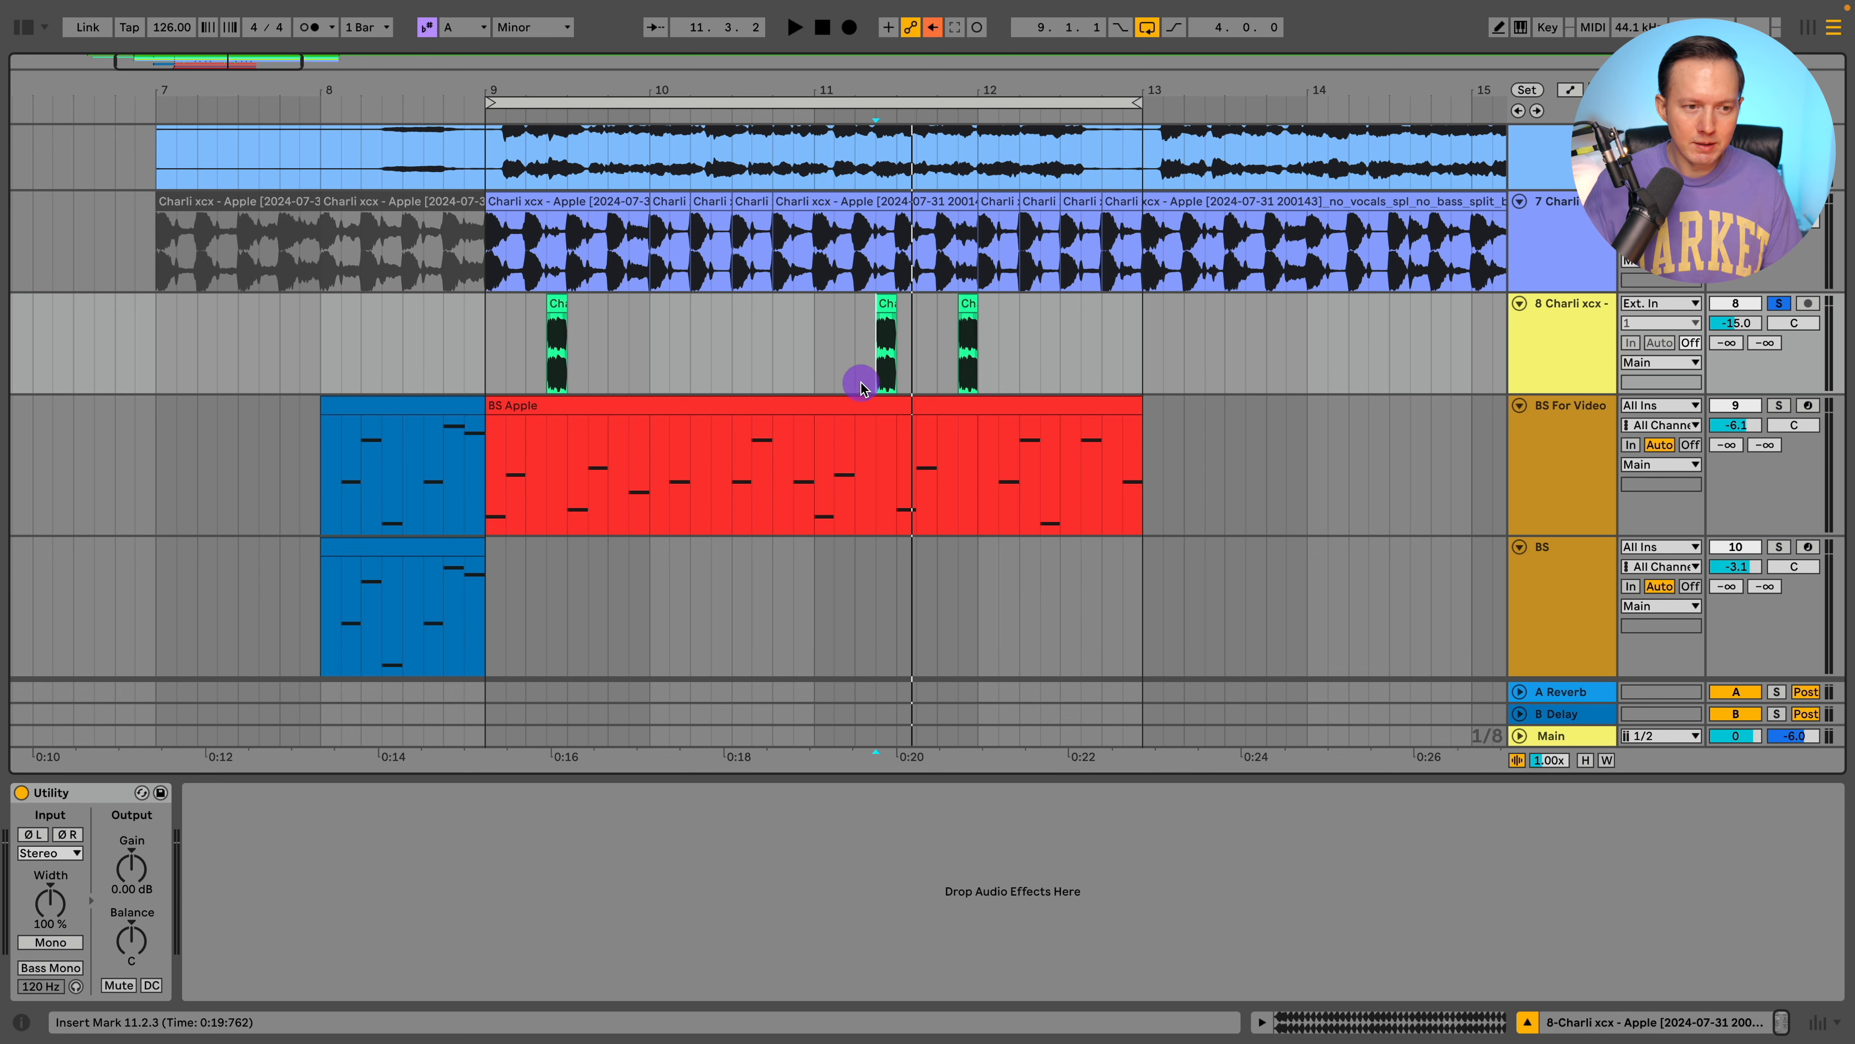
Step: Solo the BS track and play its blue MIDI clip from 8.1.1
scroll(759, 414, "down", 1)
scroll(803, 414, "left", 3)
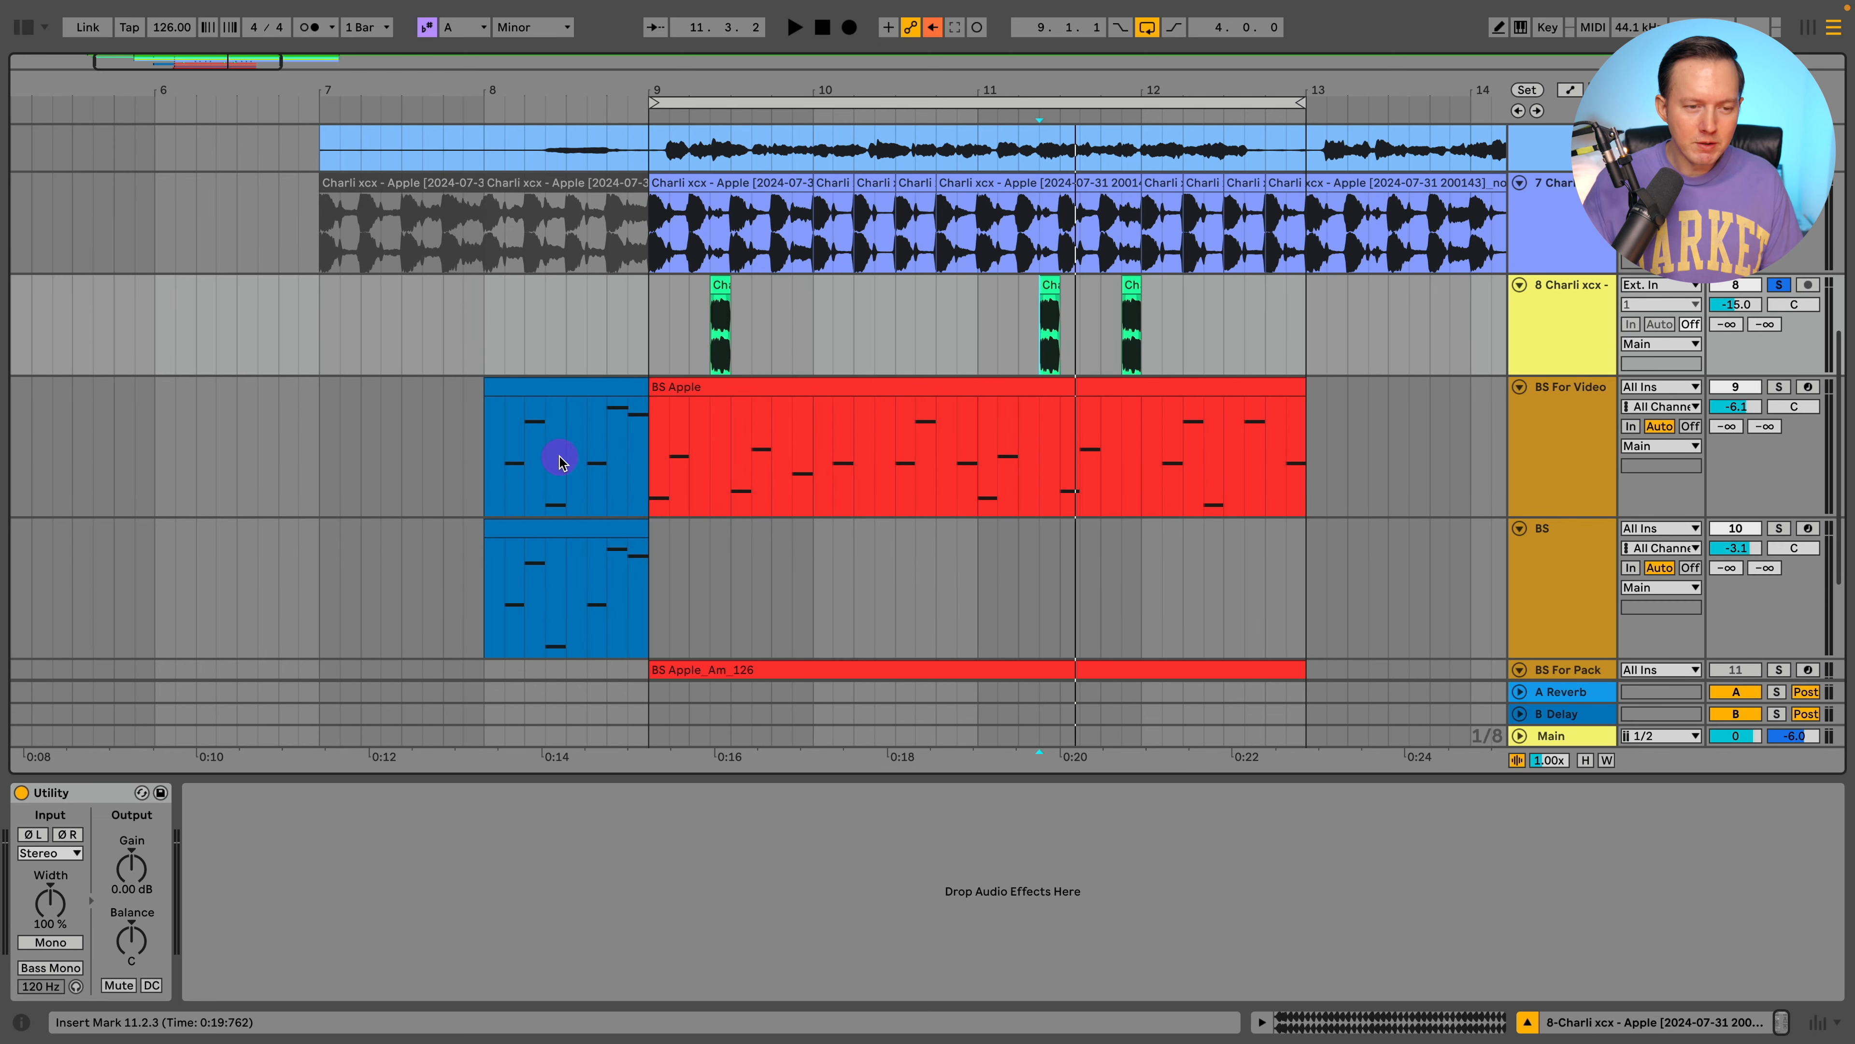
left_click(479, 466)
scroll(550, 460, "left", 2)
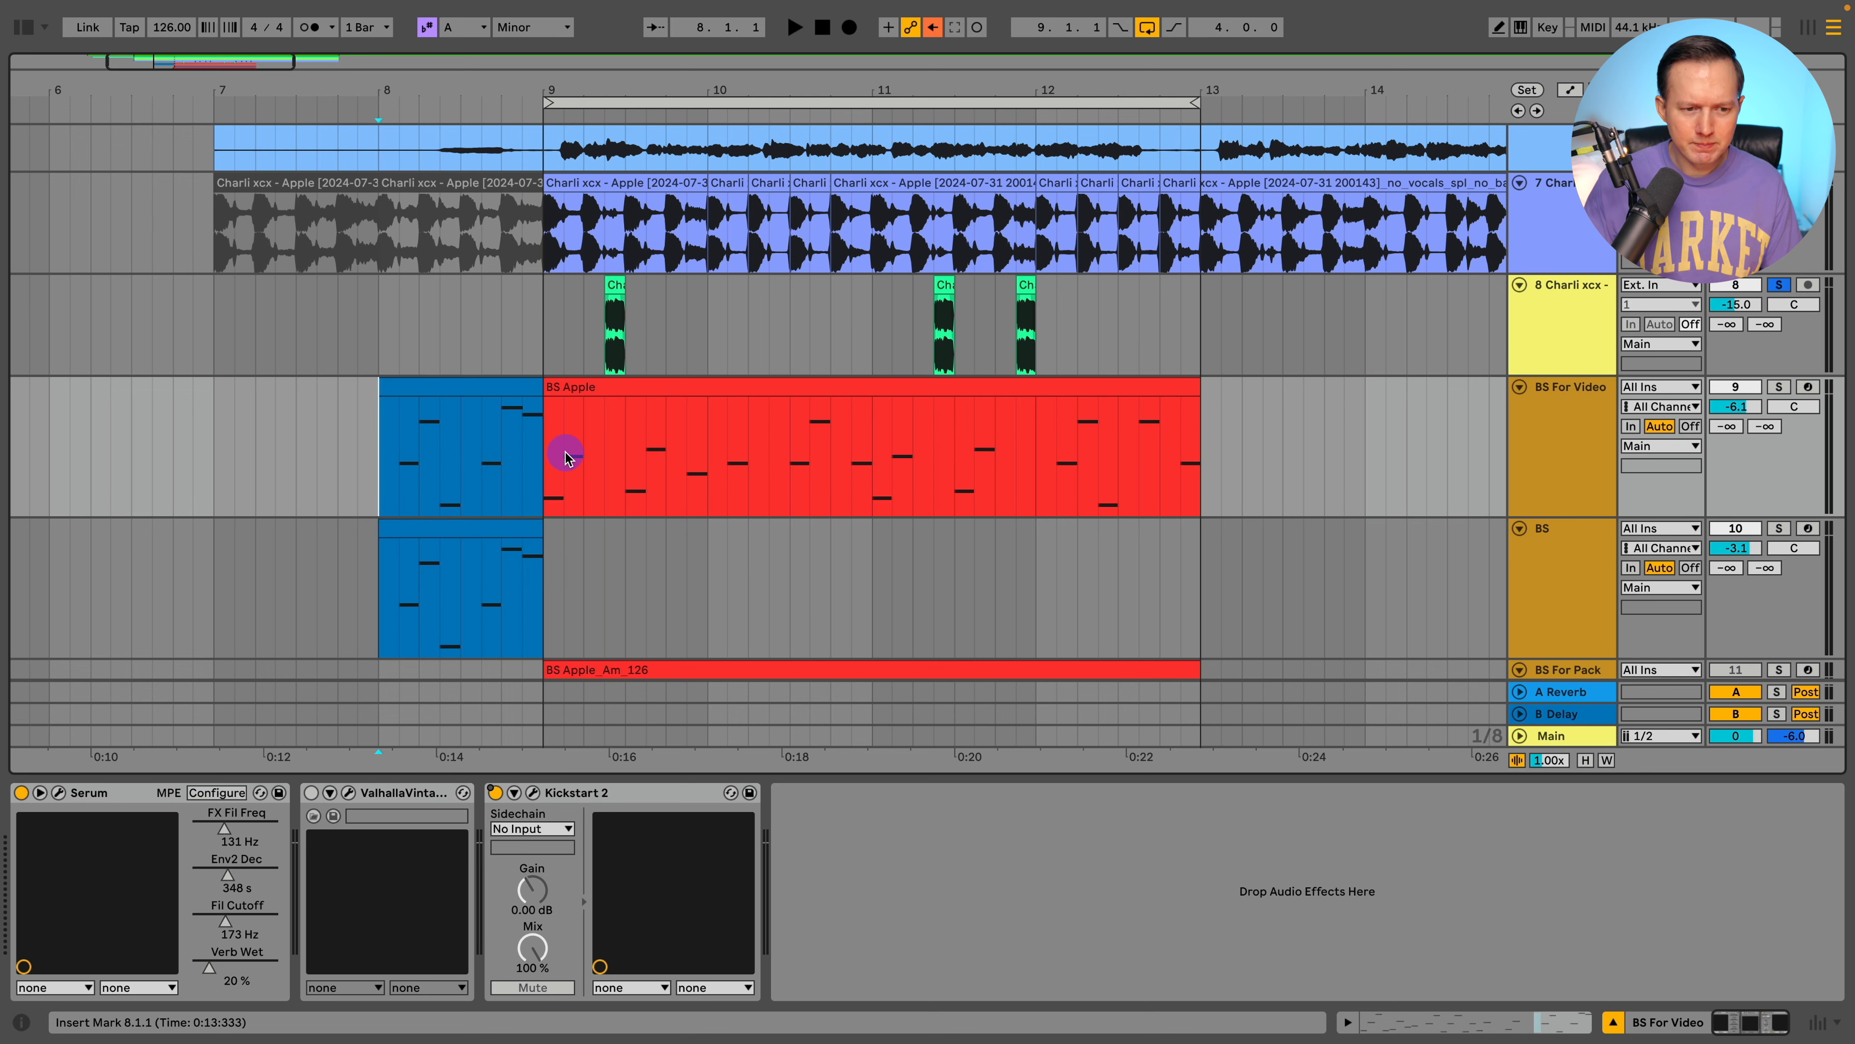
scroll(1250, 468, "down", 3)
left_click(1523, 483)
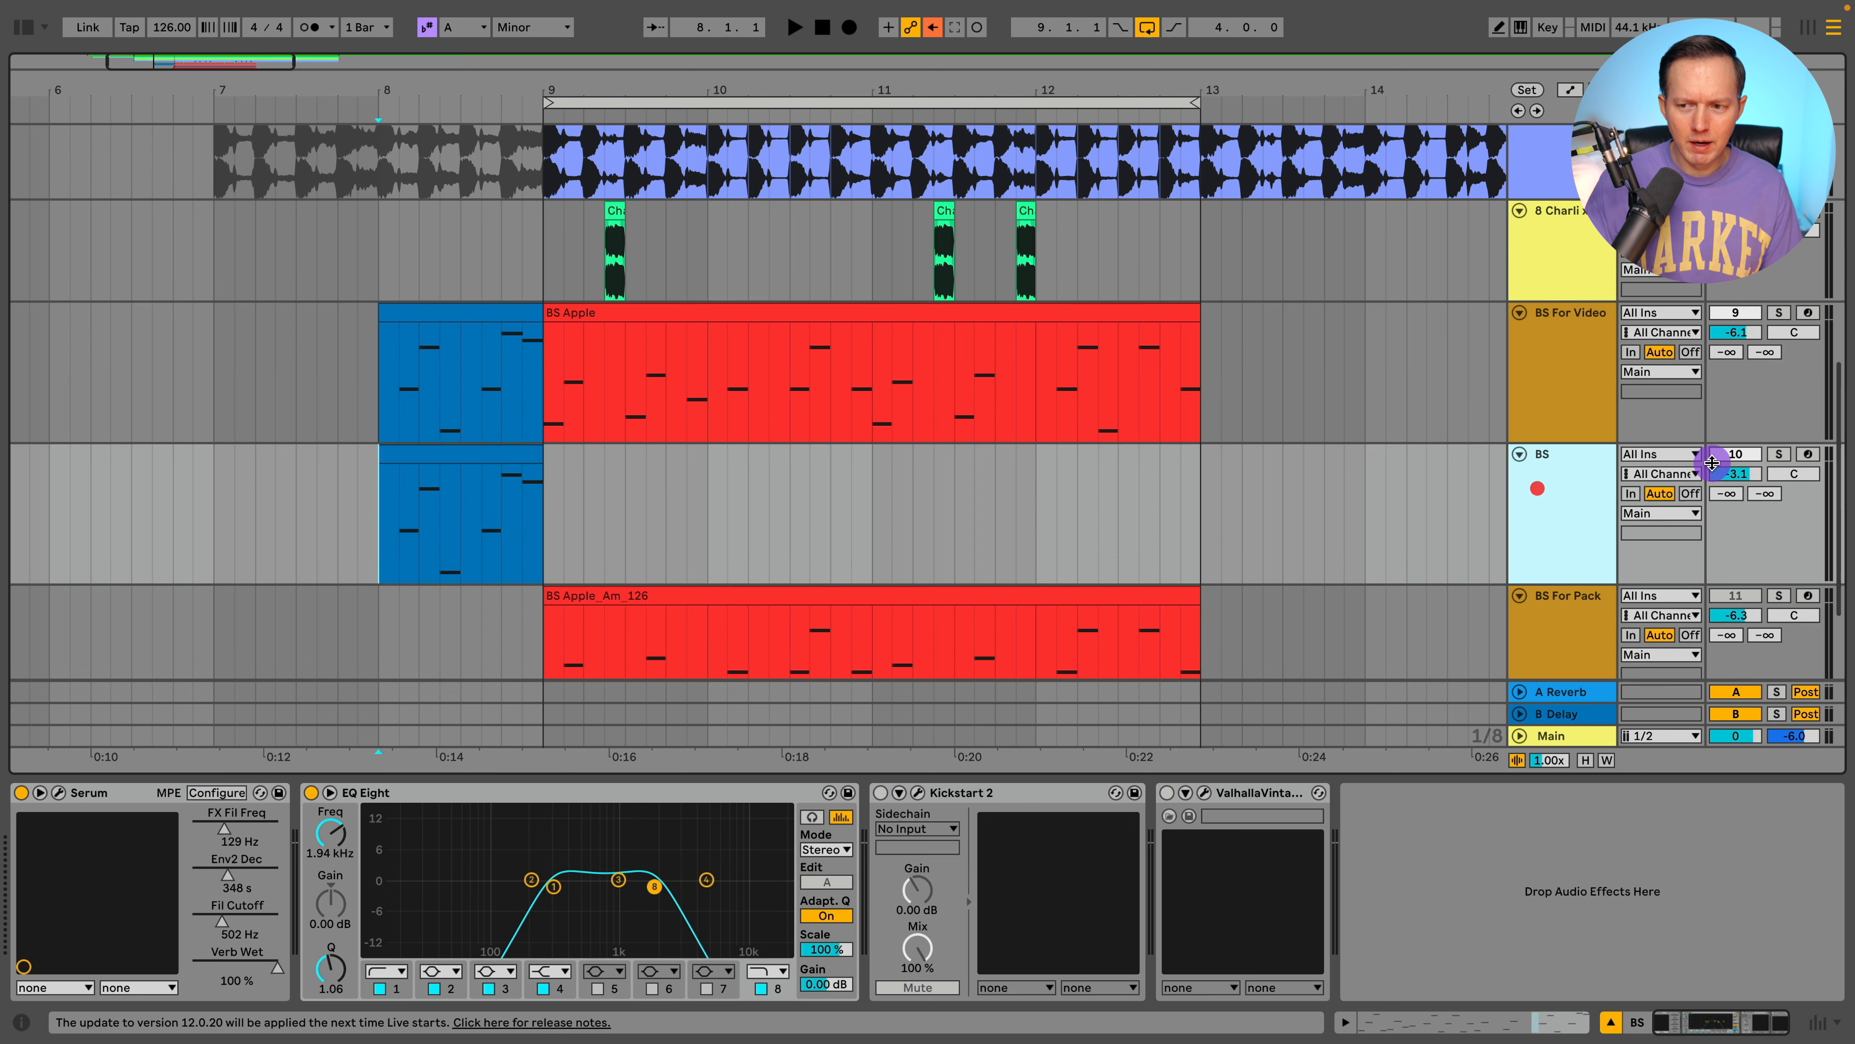
left_click(1780, 457)
left_click(1581, 474)
left_click(1558, 483)
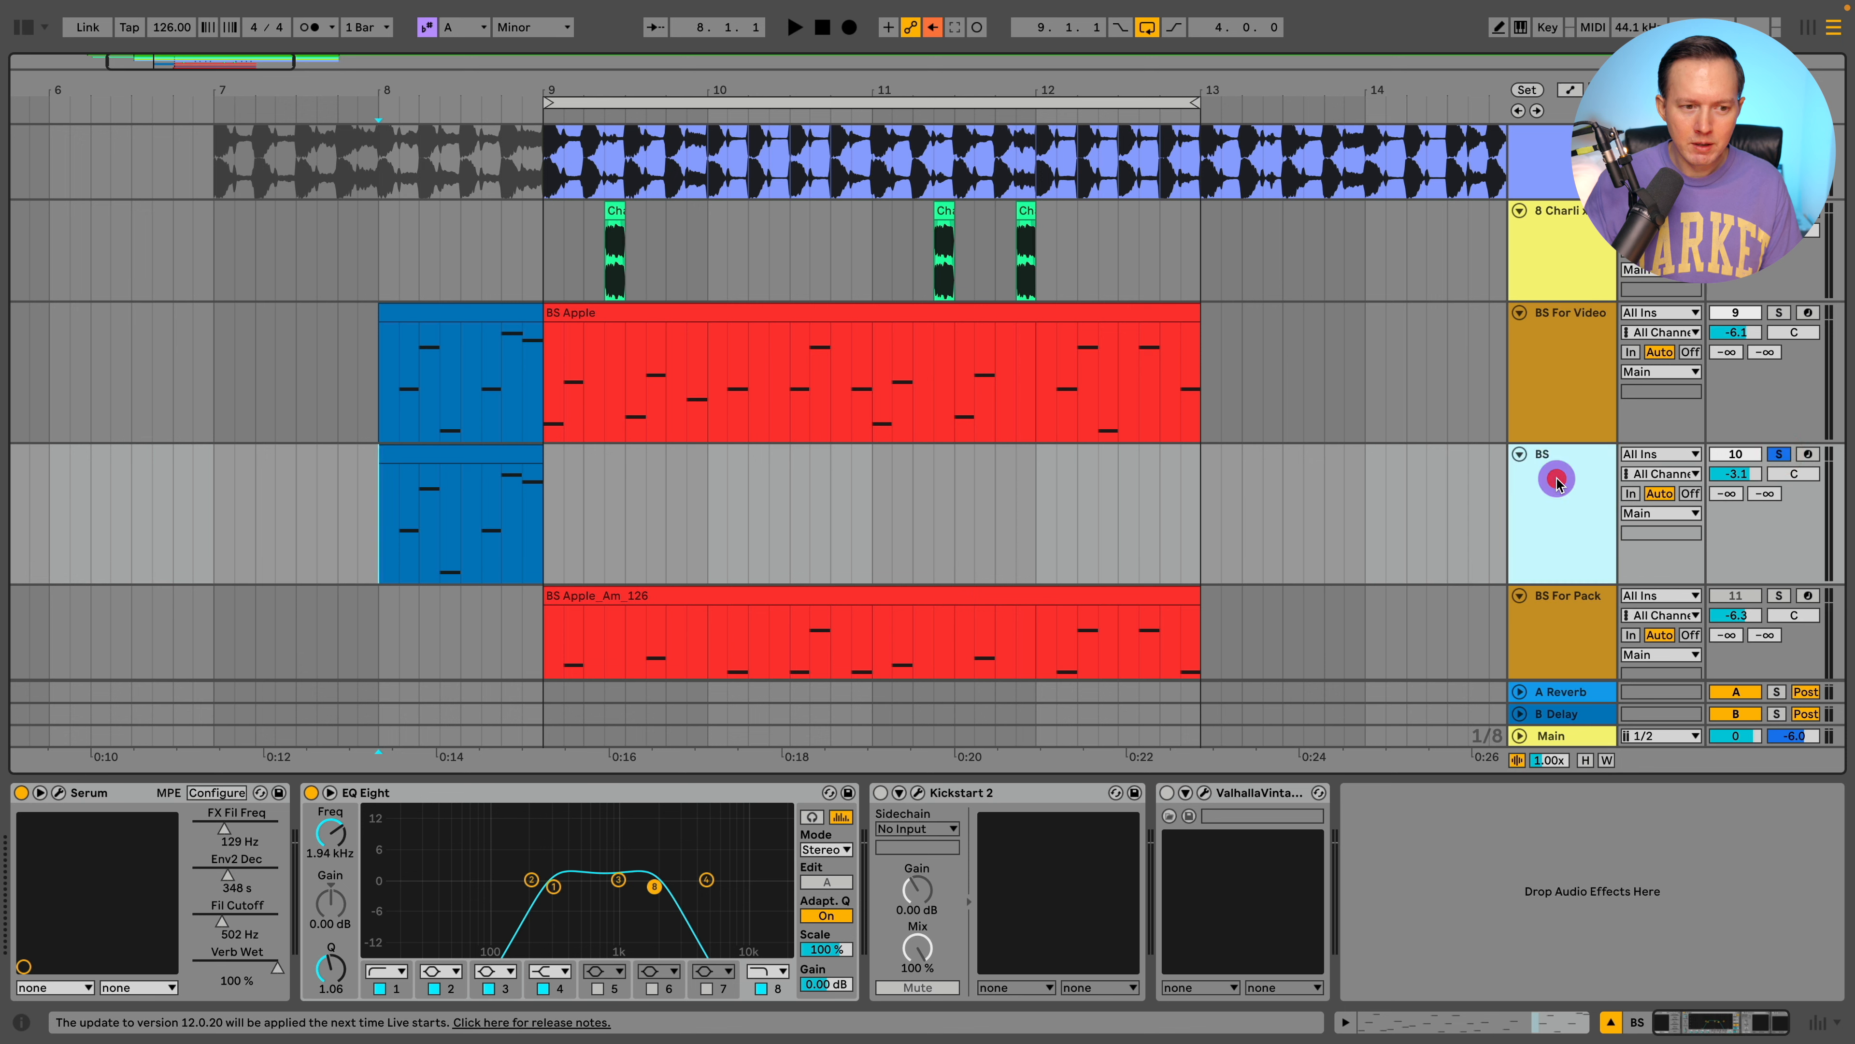
key("space")
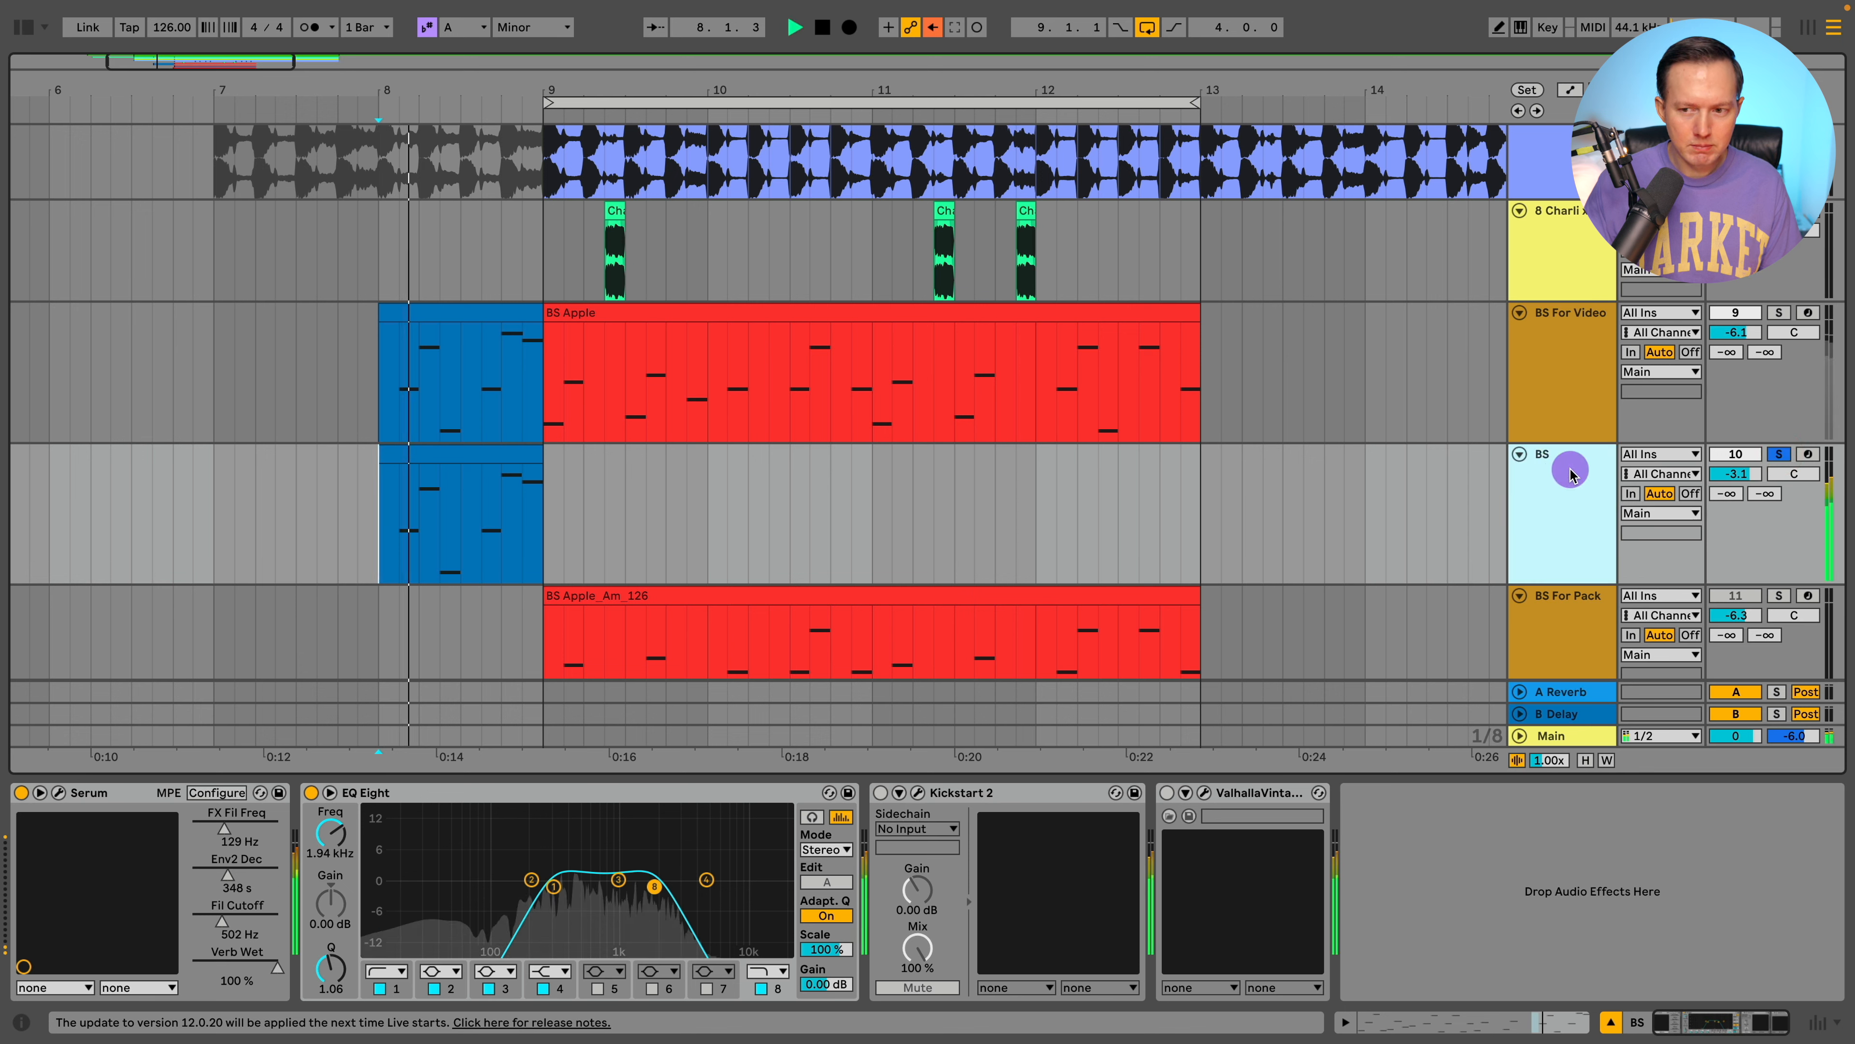
key("space")
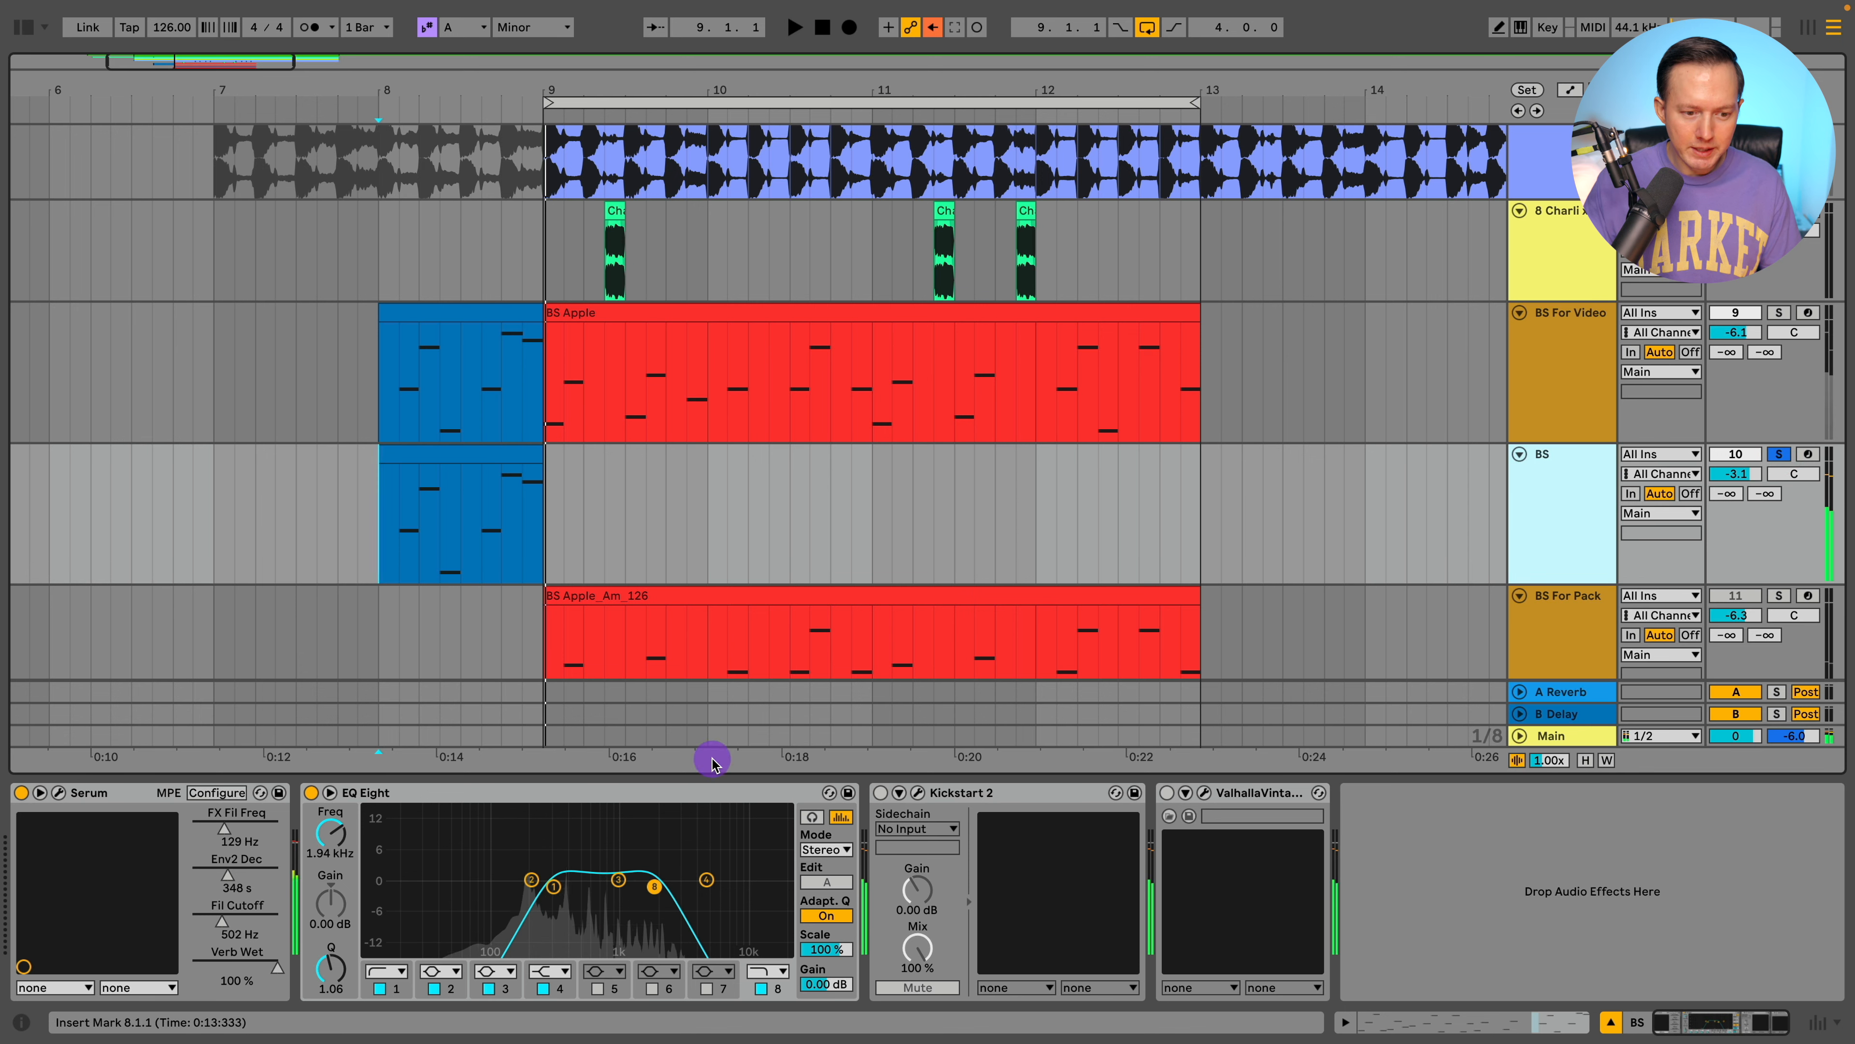
Step: Raise EQ Eight's band 1 low cut on the BS track to 375 Hz with a Q of 1.11 while auditioning the clip
key("space")
mouse_move(556, 888)
left_mouse_down()
mouse_move(558, 861)
mouse_move(564, 884)
left_mouse_up()
key("space")
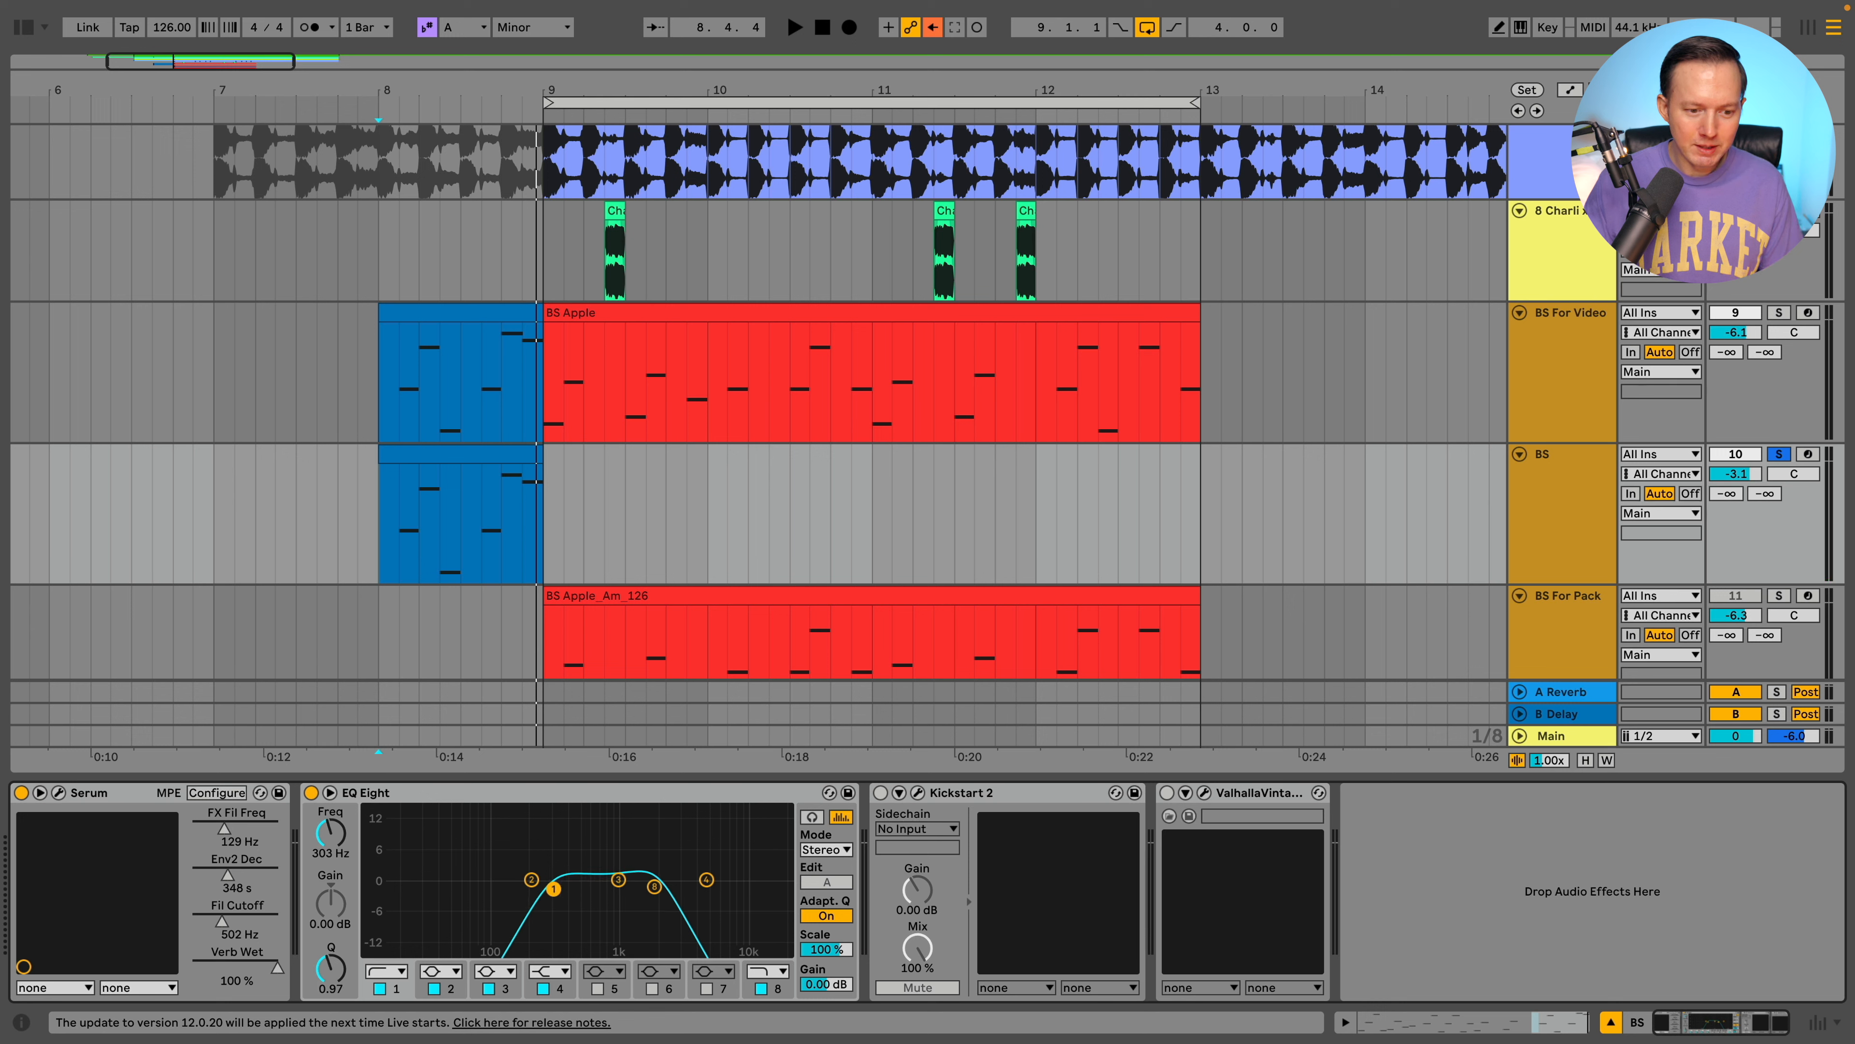
key("space")
left_click_drag(553, 888, 567, 889)
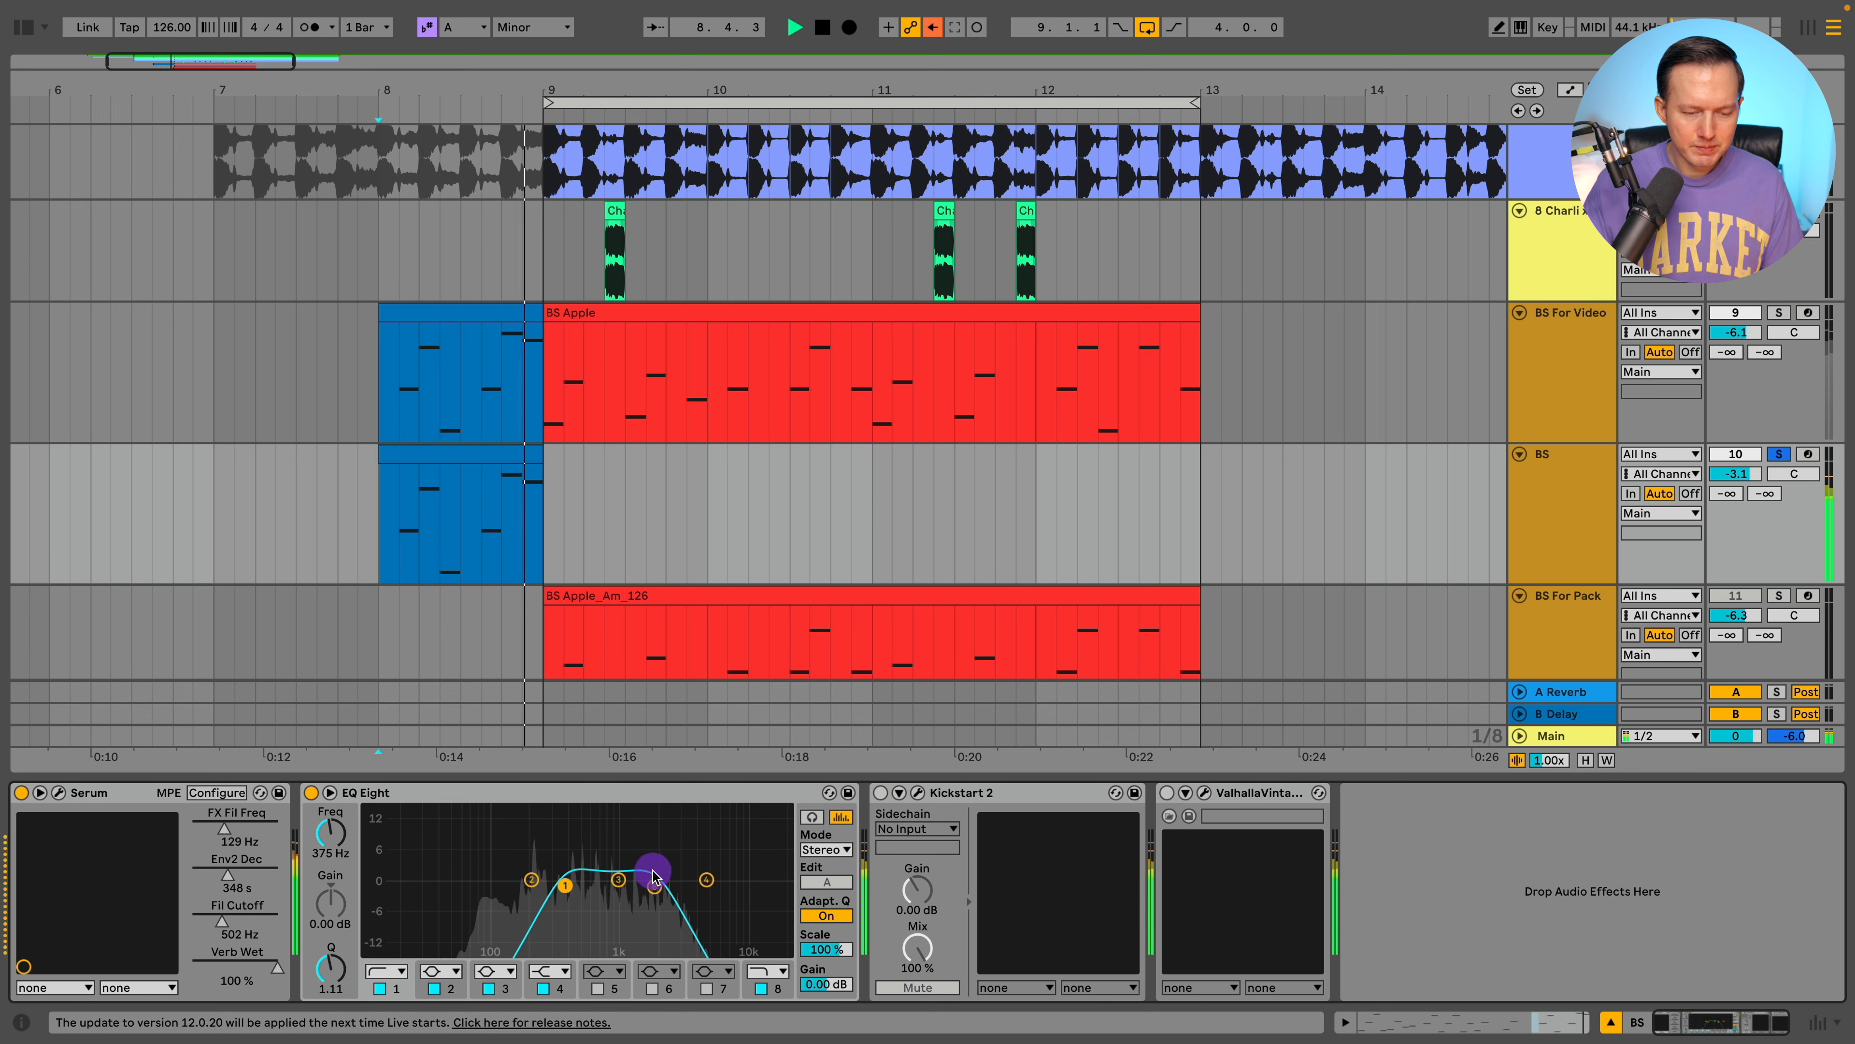
key("space")
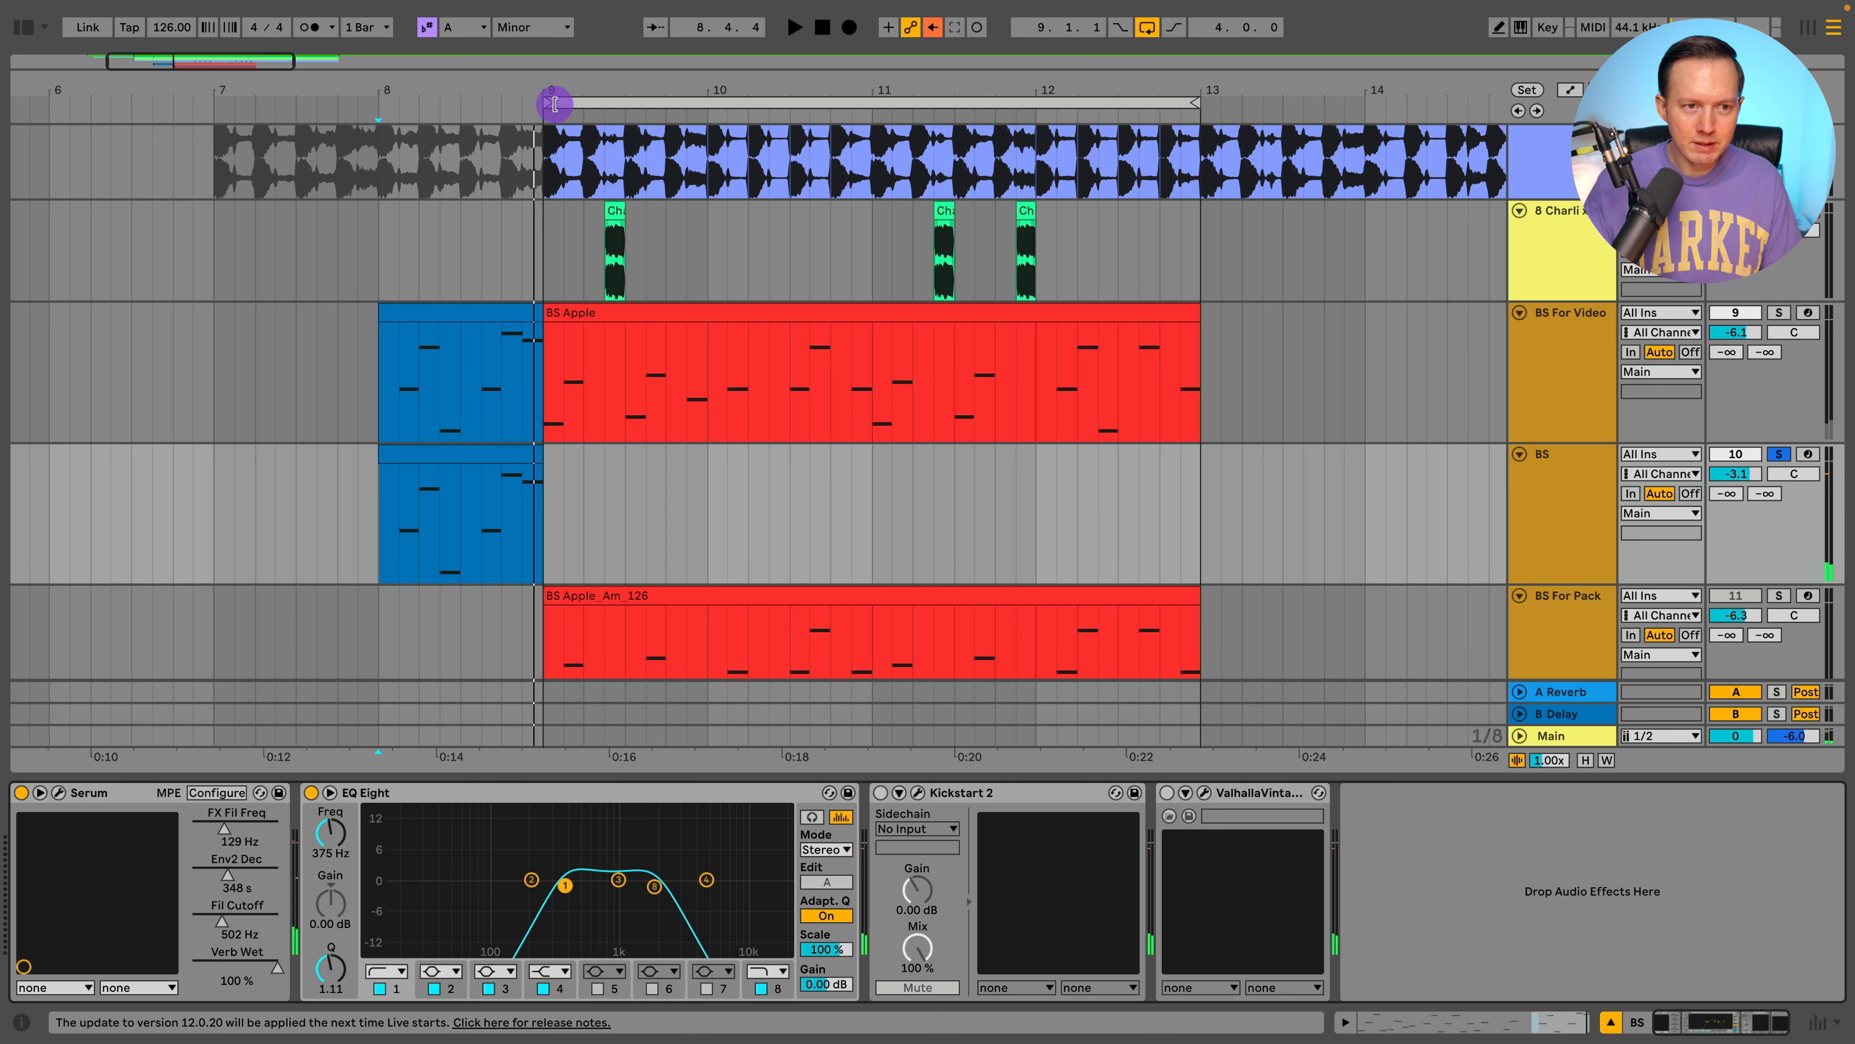
Step: Extend the arrangement loop to start at 8.1.1 with a length of 5 bars, and audition the BS track soloed
left_click_drag(551, 101, 377, 106)
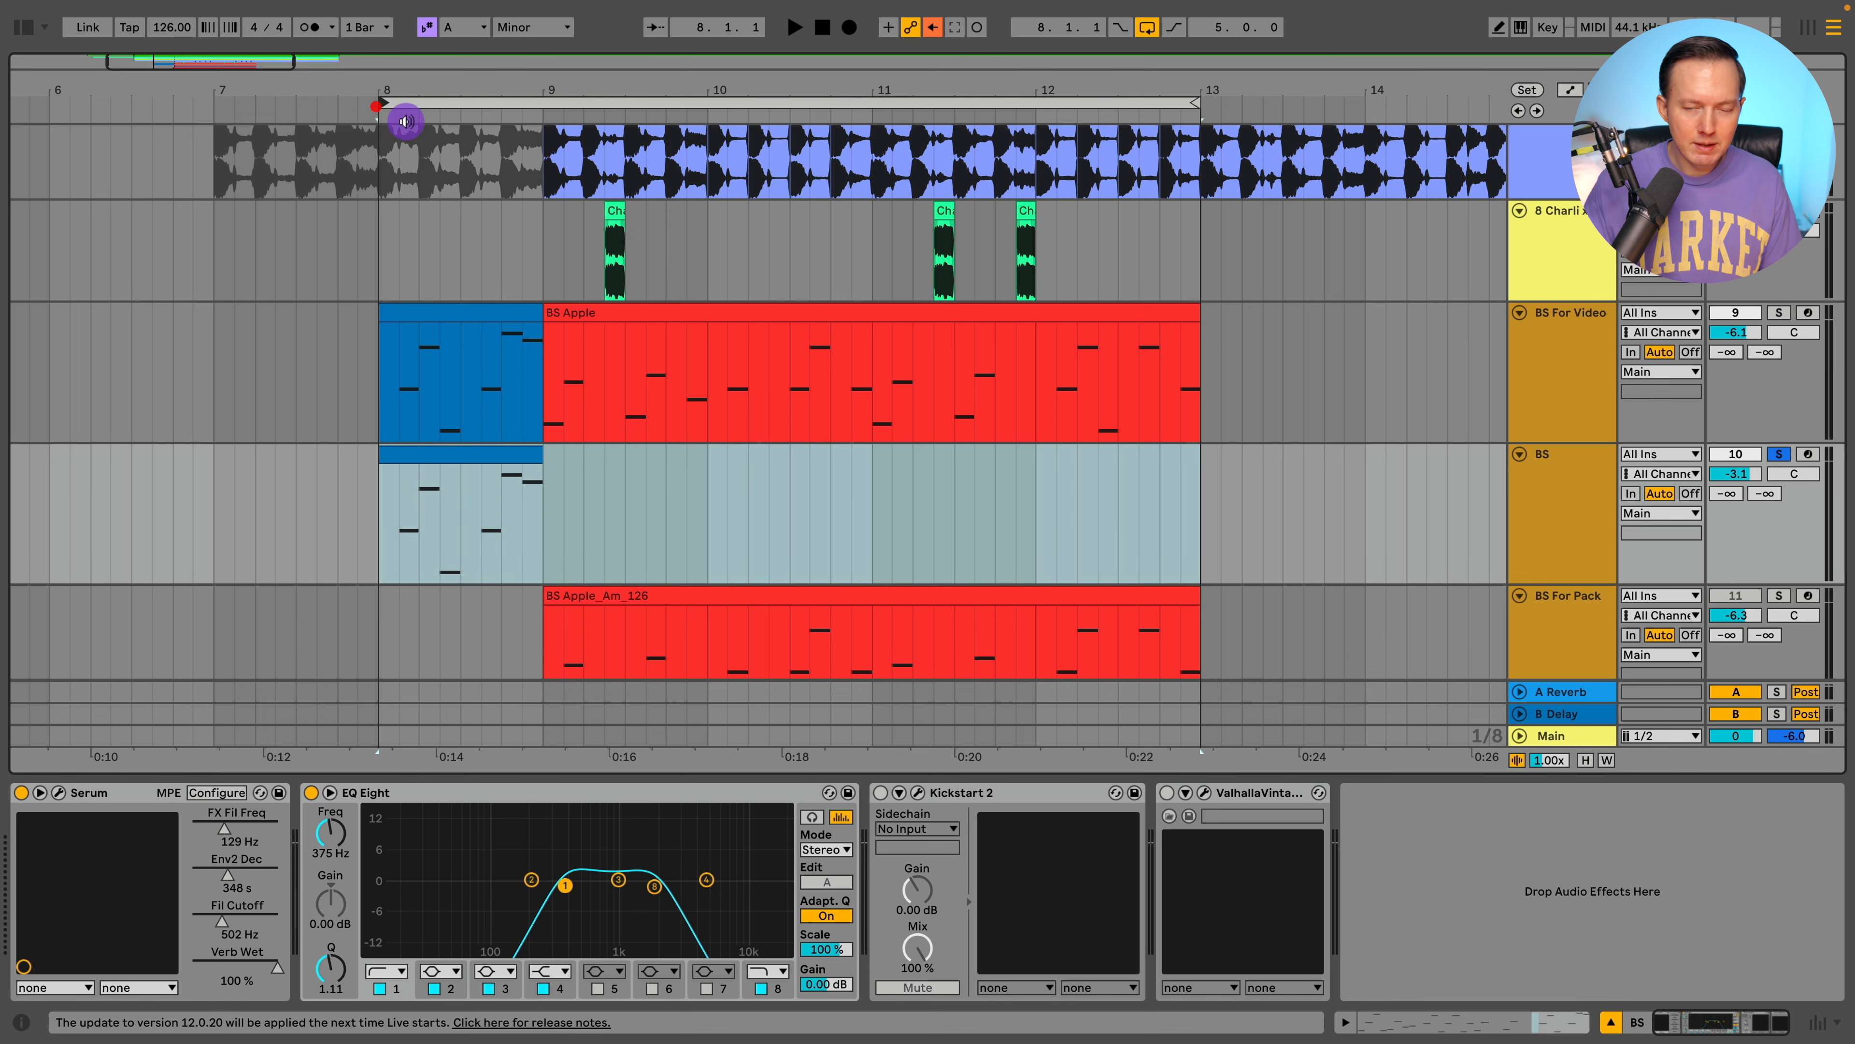
left_click(1779, 455)
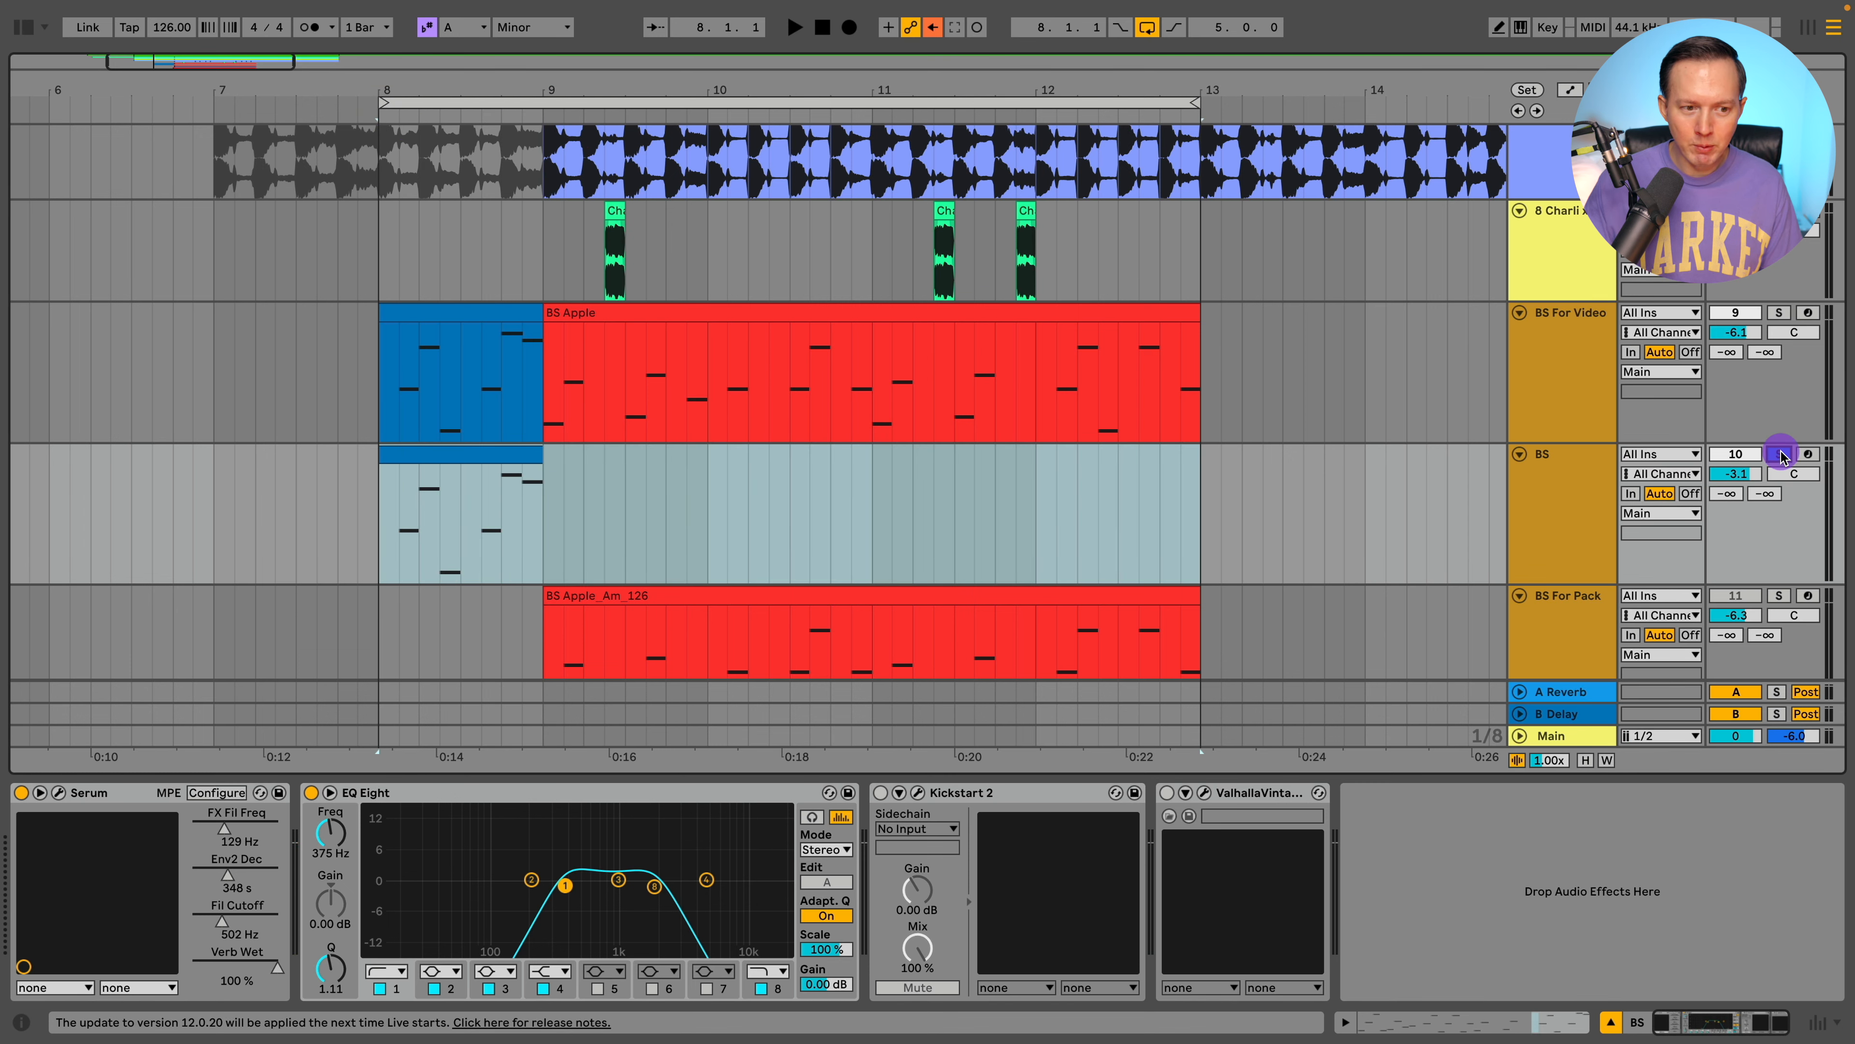
left_click(1555, 374)
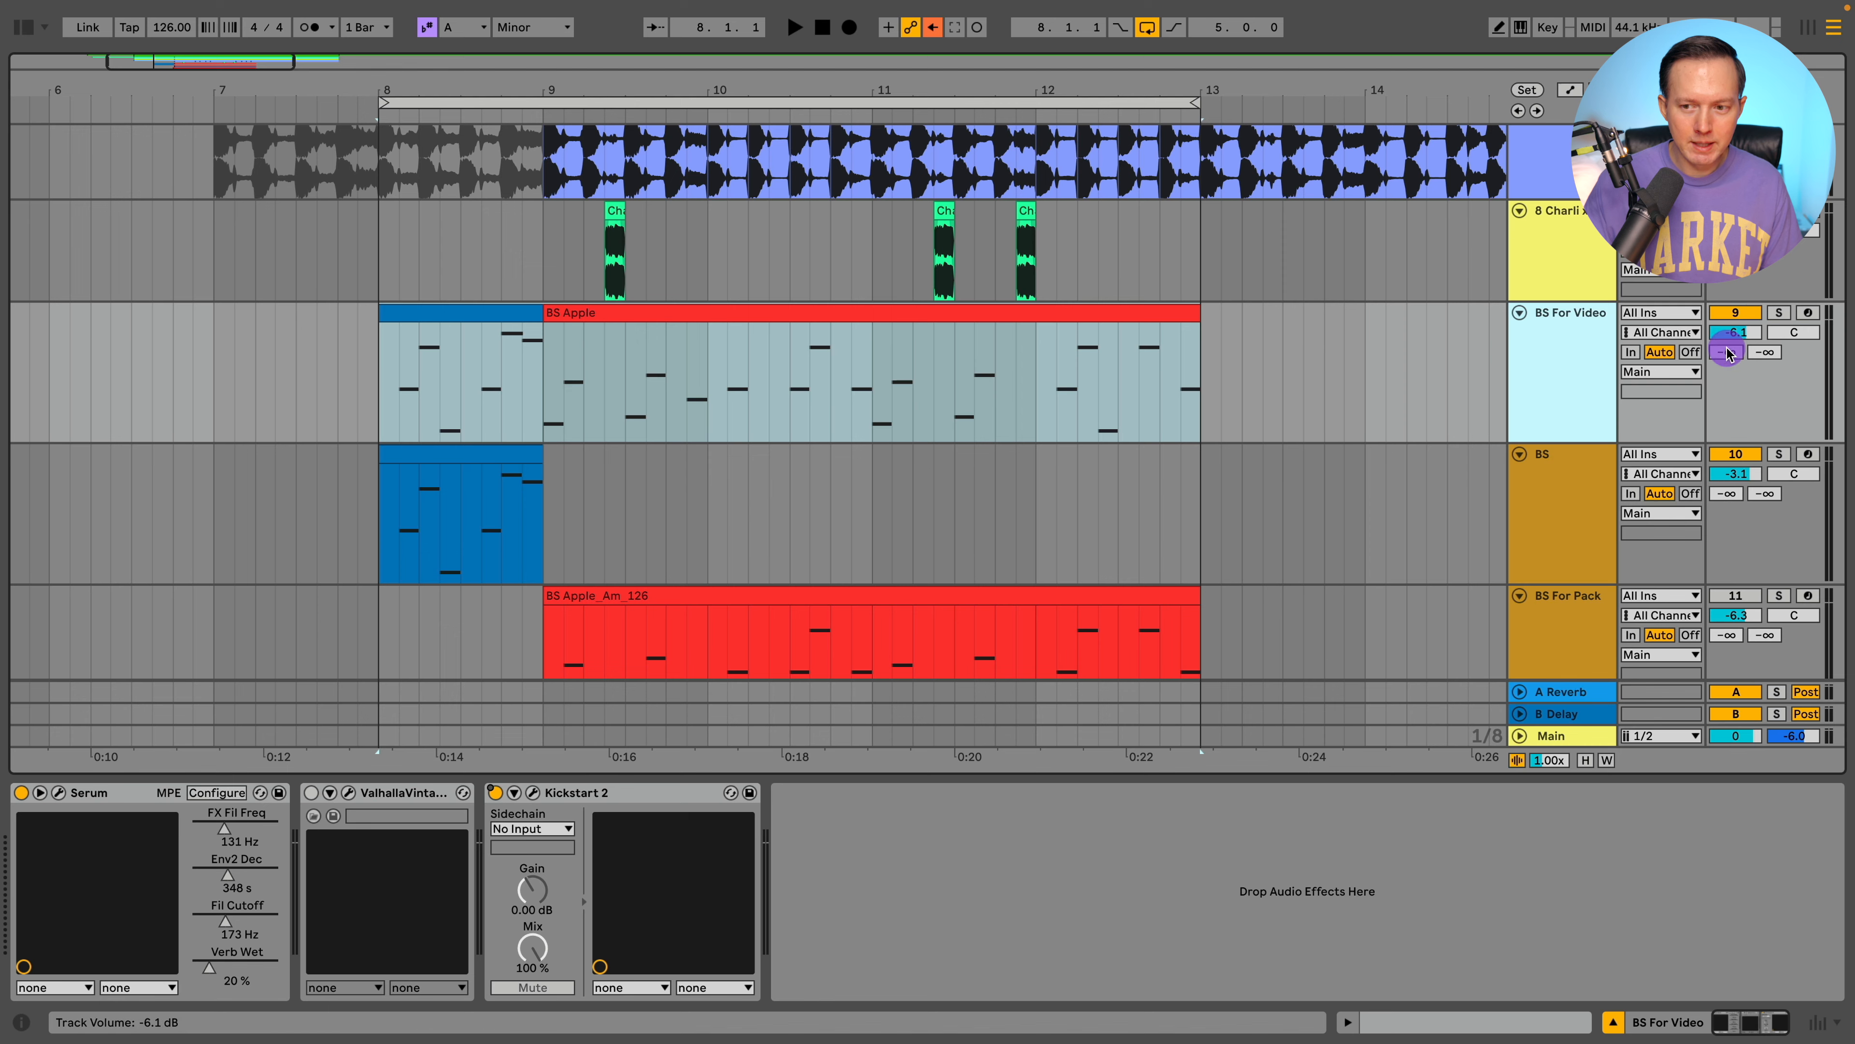
left_click(1570, 486)
left_click(1780, 454)
key("space")
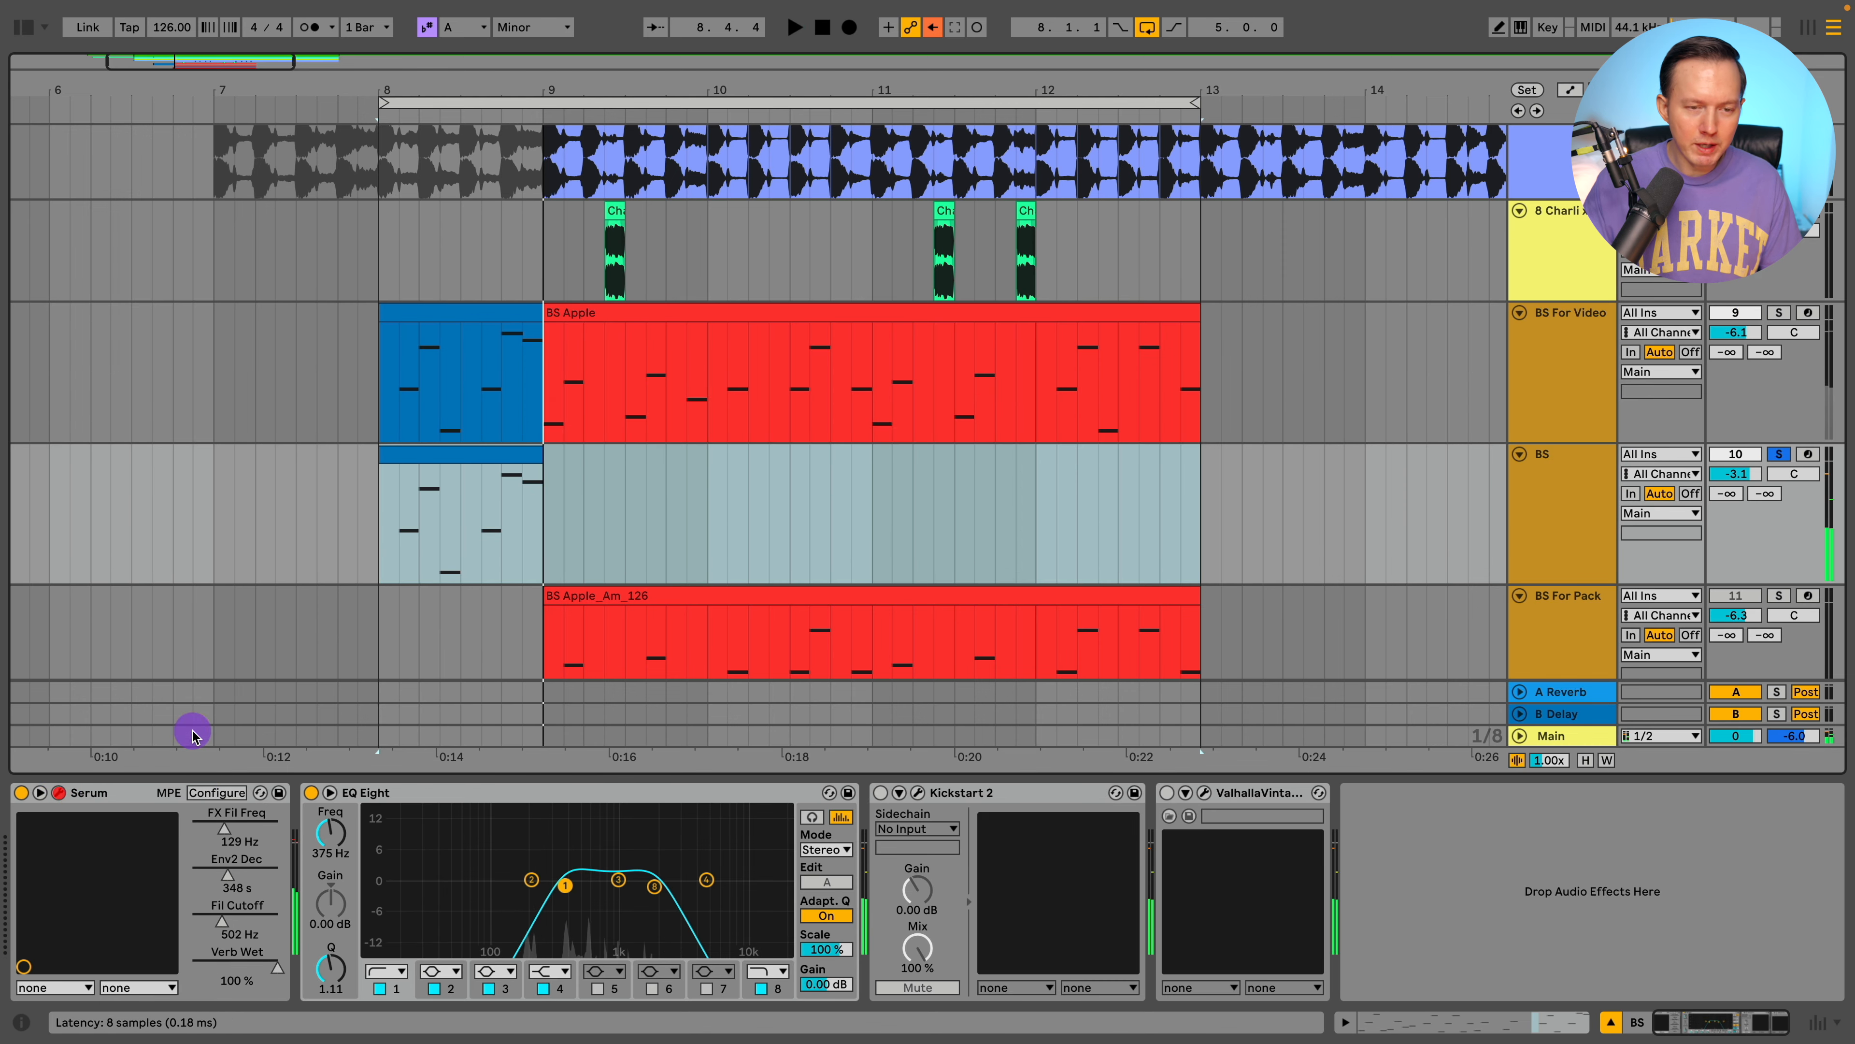
Step: Open Serum on the BS track, examine its FX rack, disable the Hyper/Dimension effect and close the plug-in
left_click(59, 792)
left_click(704, 174)
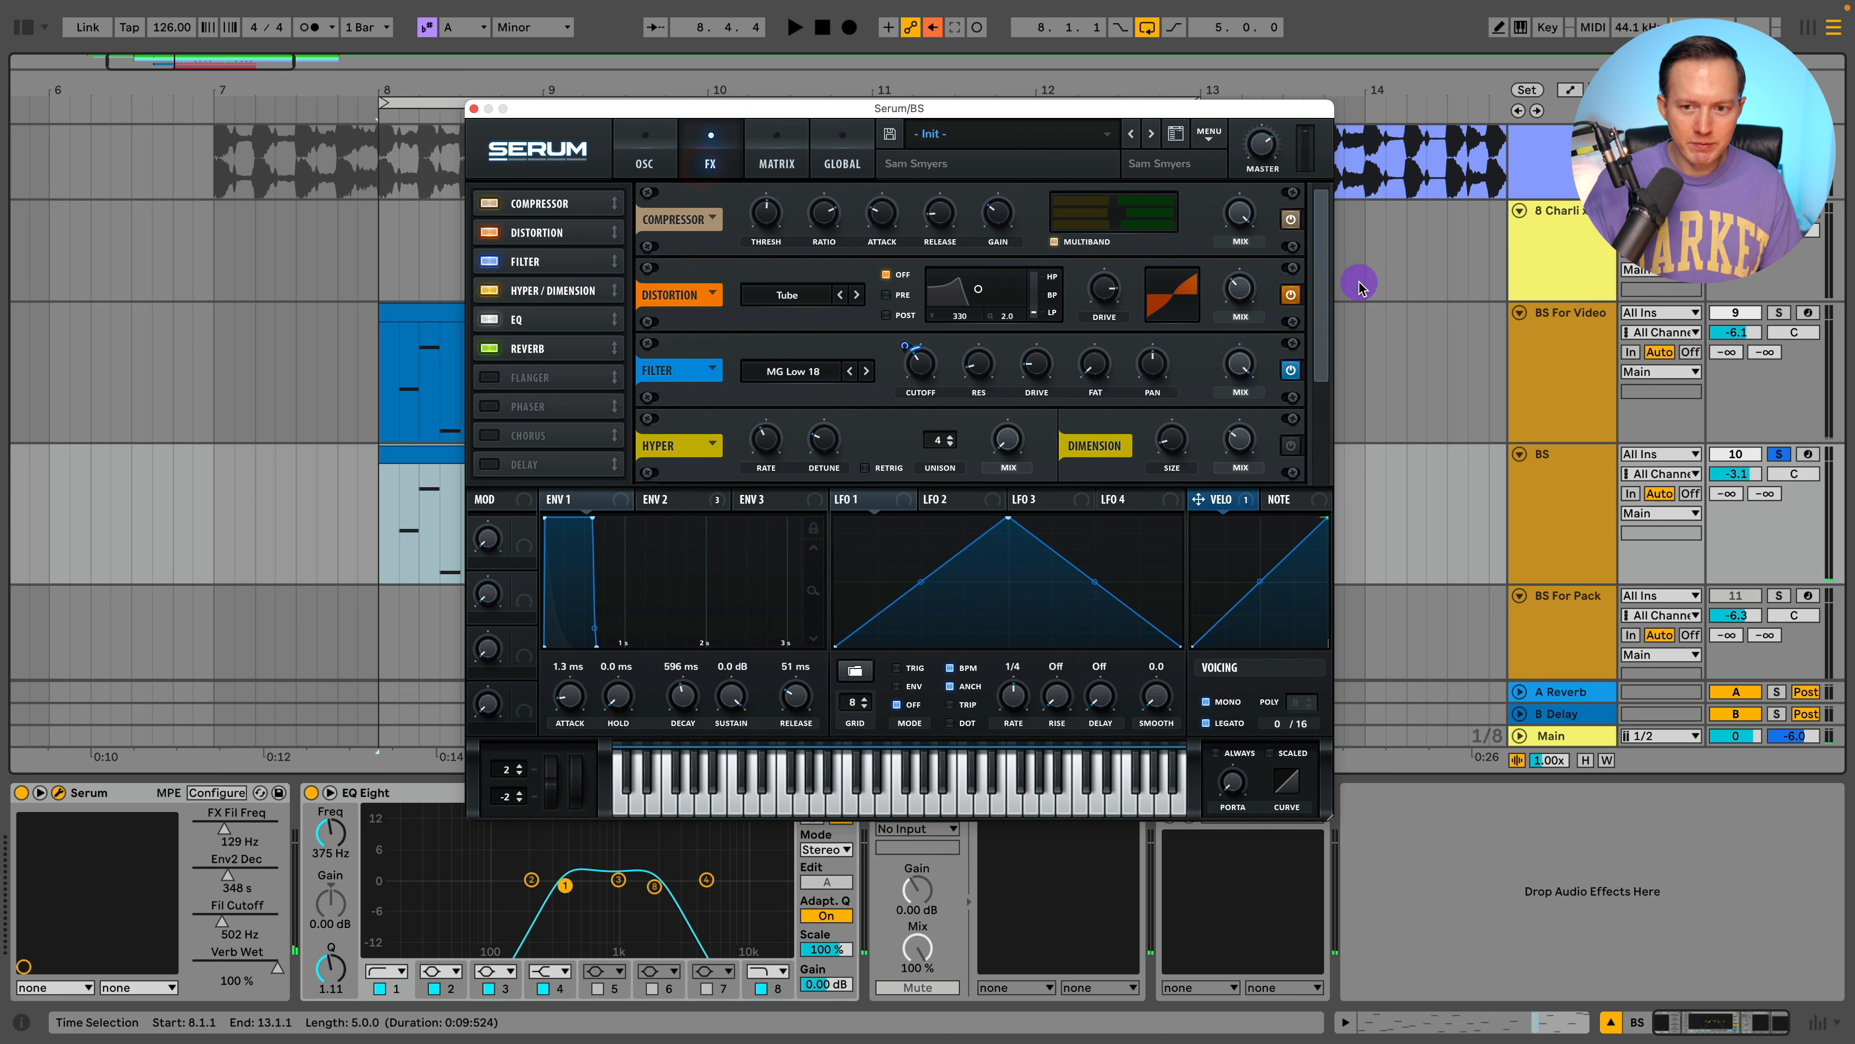
left_click_drag(1326, 300, 1318, 414)
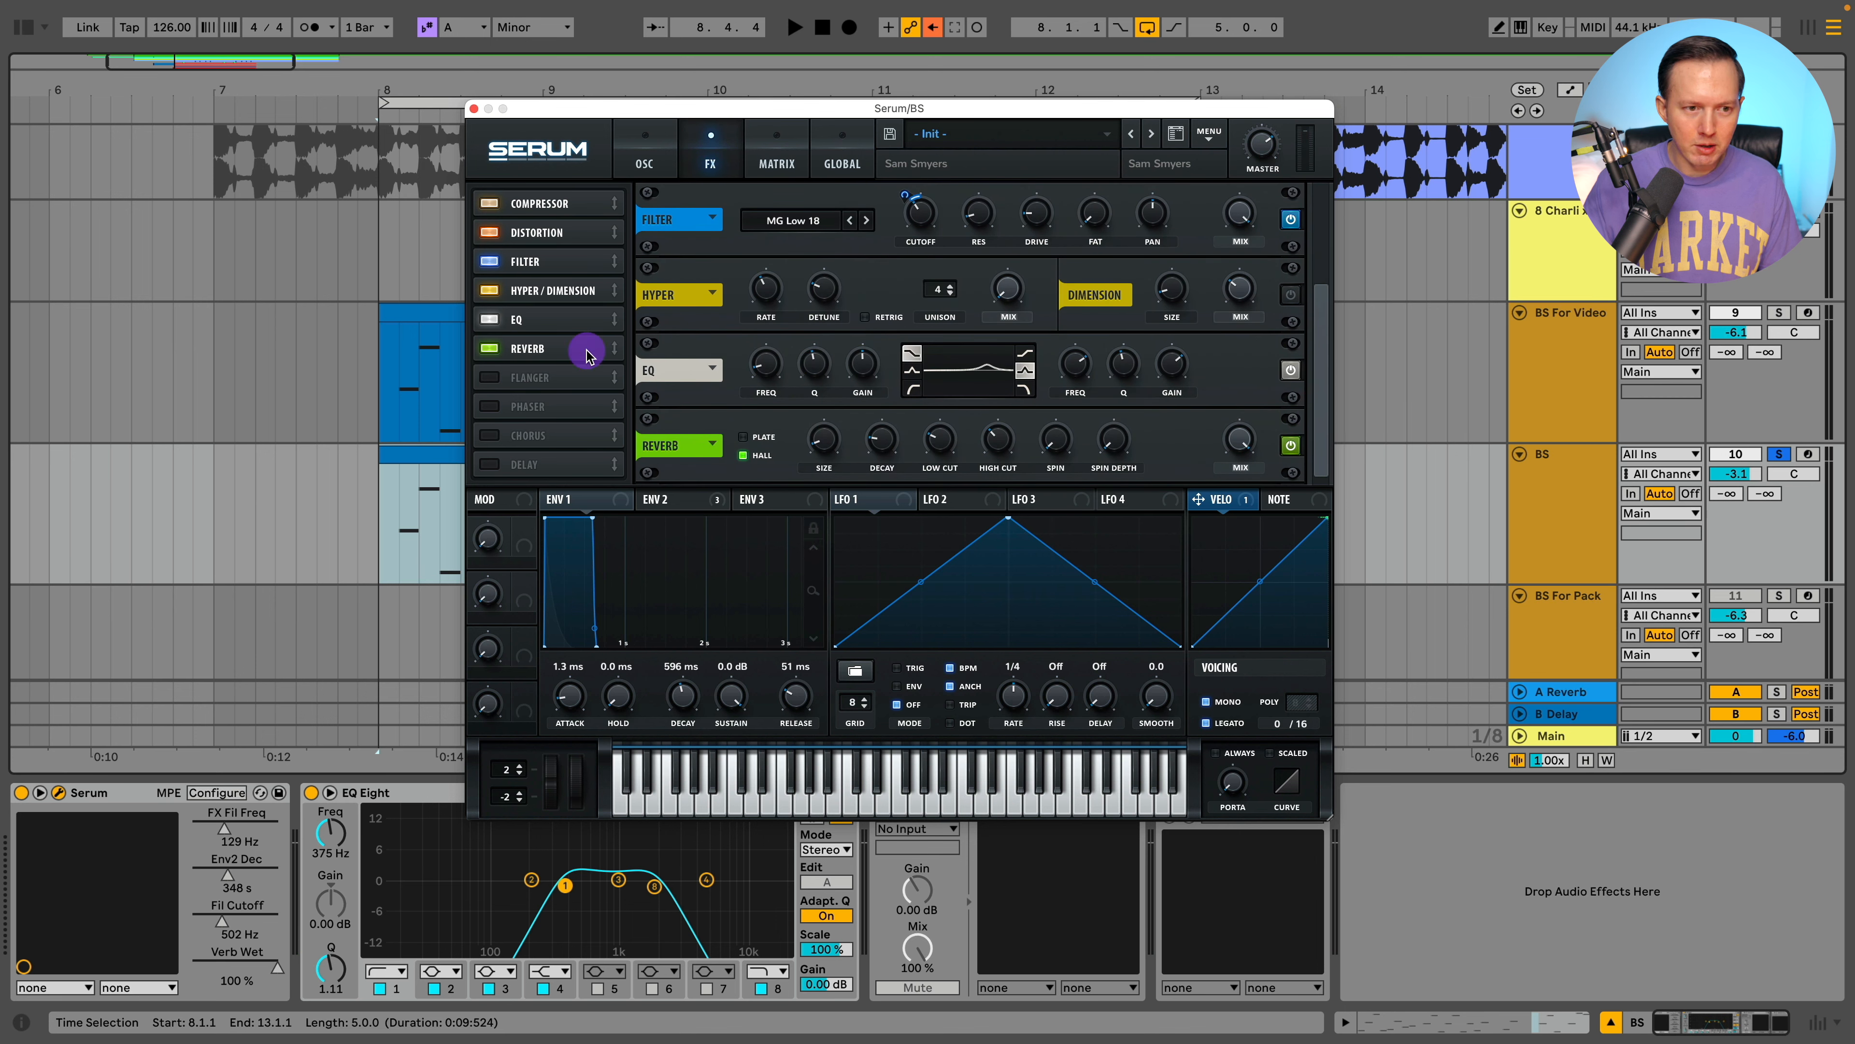
left_click(490, 289)
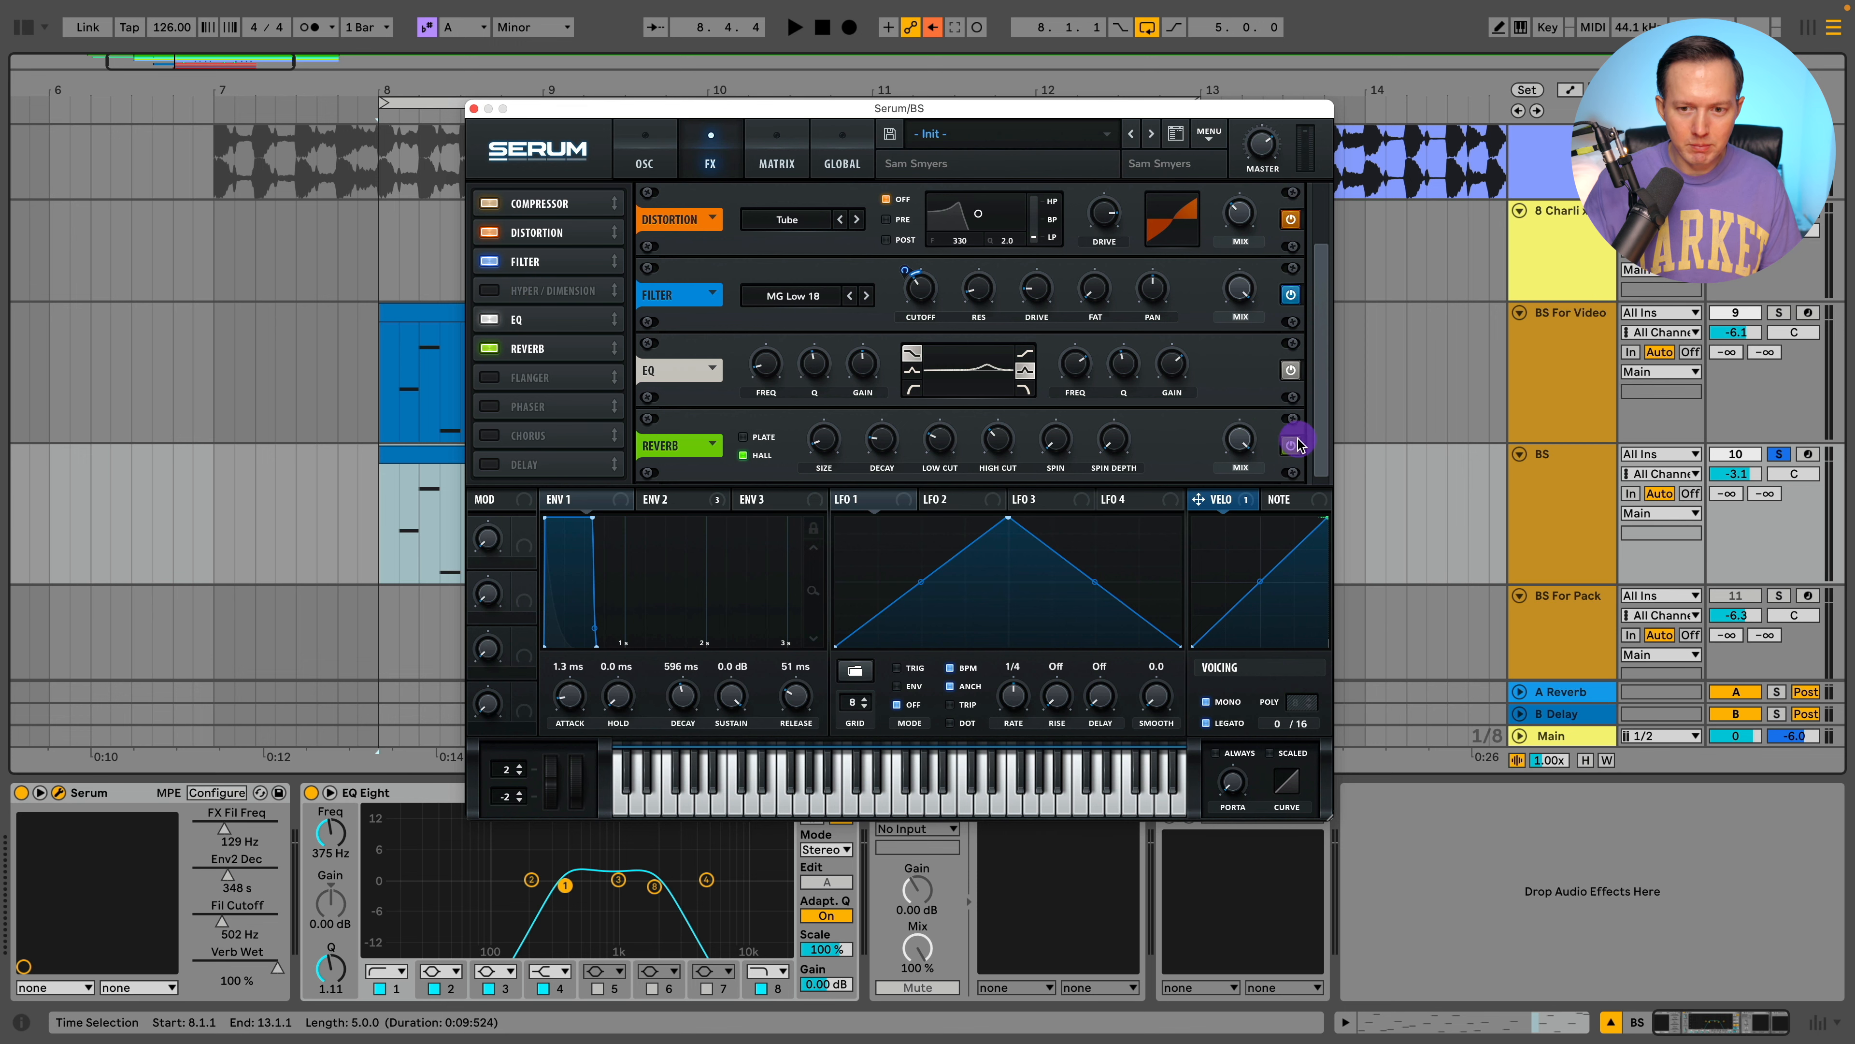
left_click(559, 108)
left_click(473, 109)
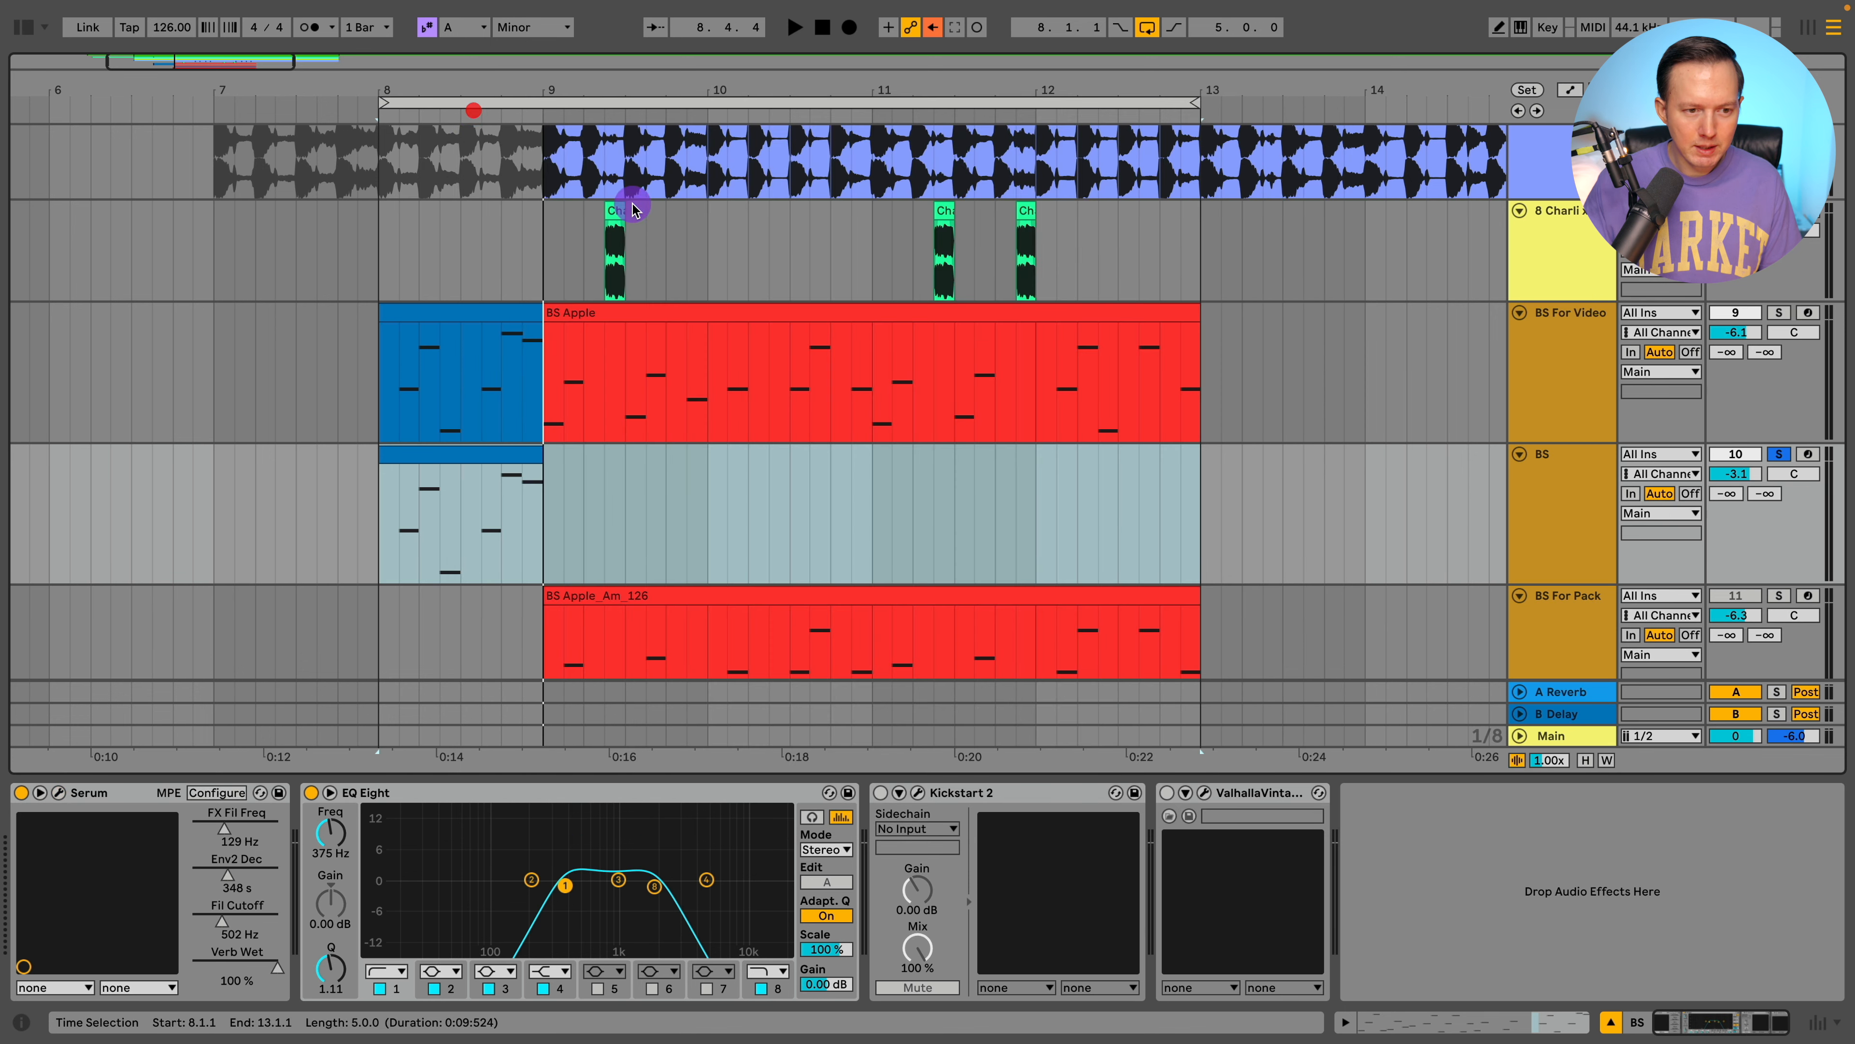
Step: Solo the BS For Video track, play it from 8.1.1, and re-enable the overridden automation
left_click(1578, 343)
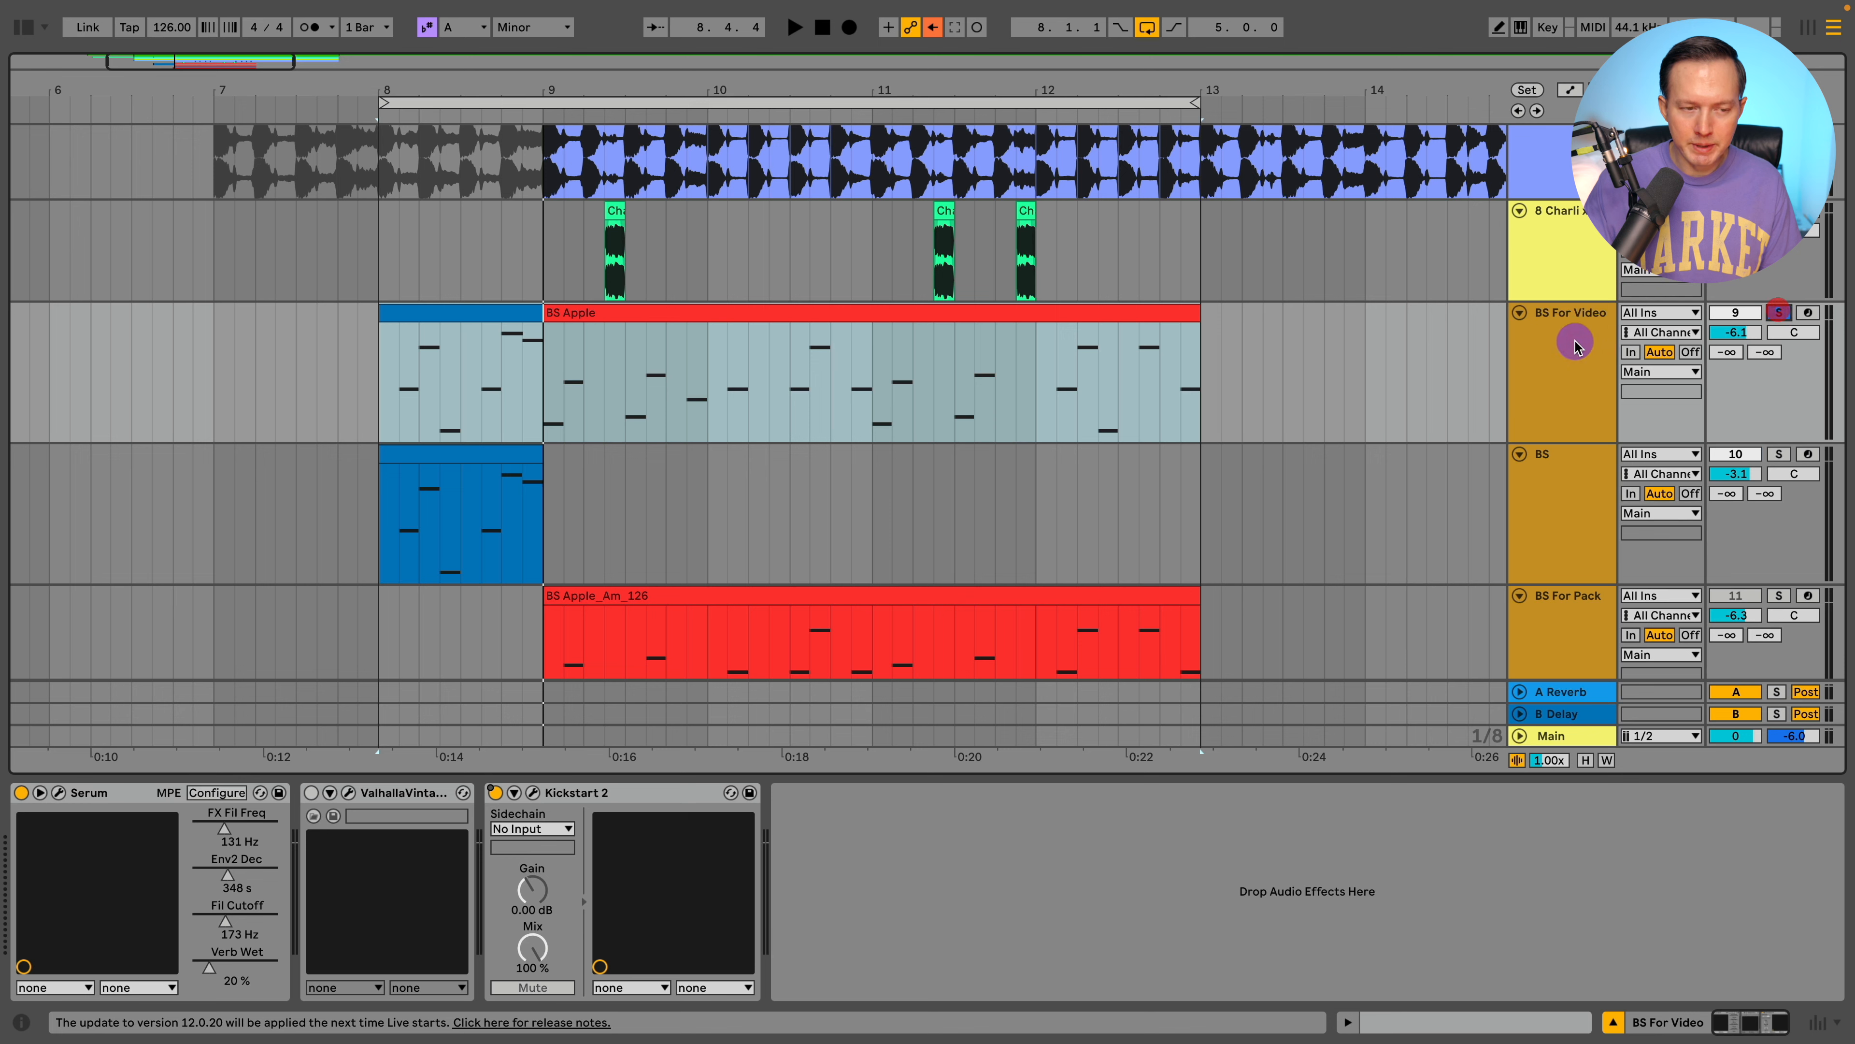
key("space")
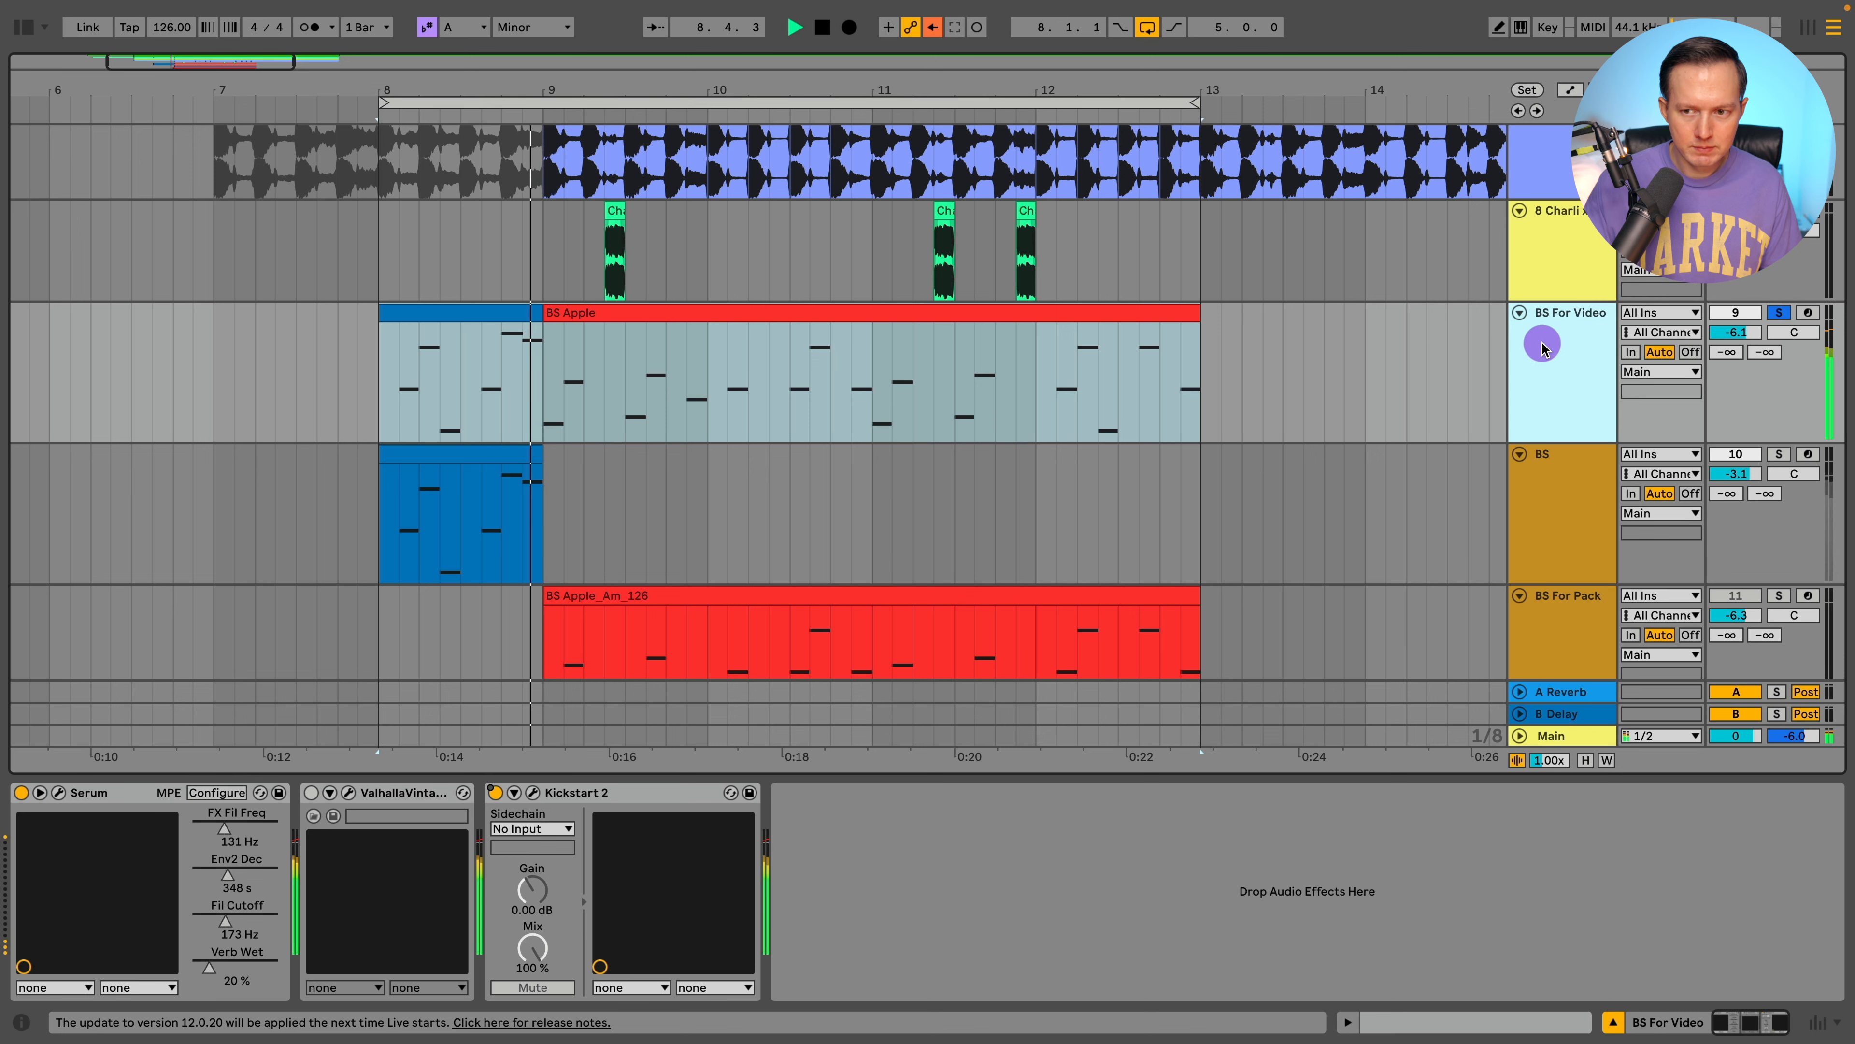
left_click(935, 27)
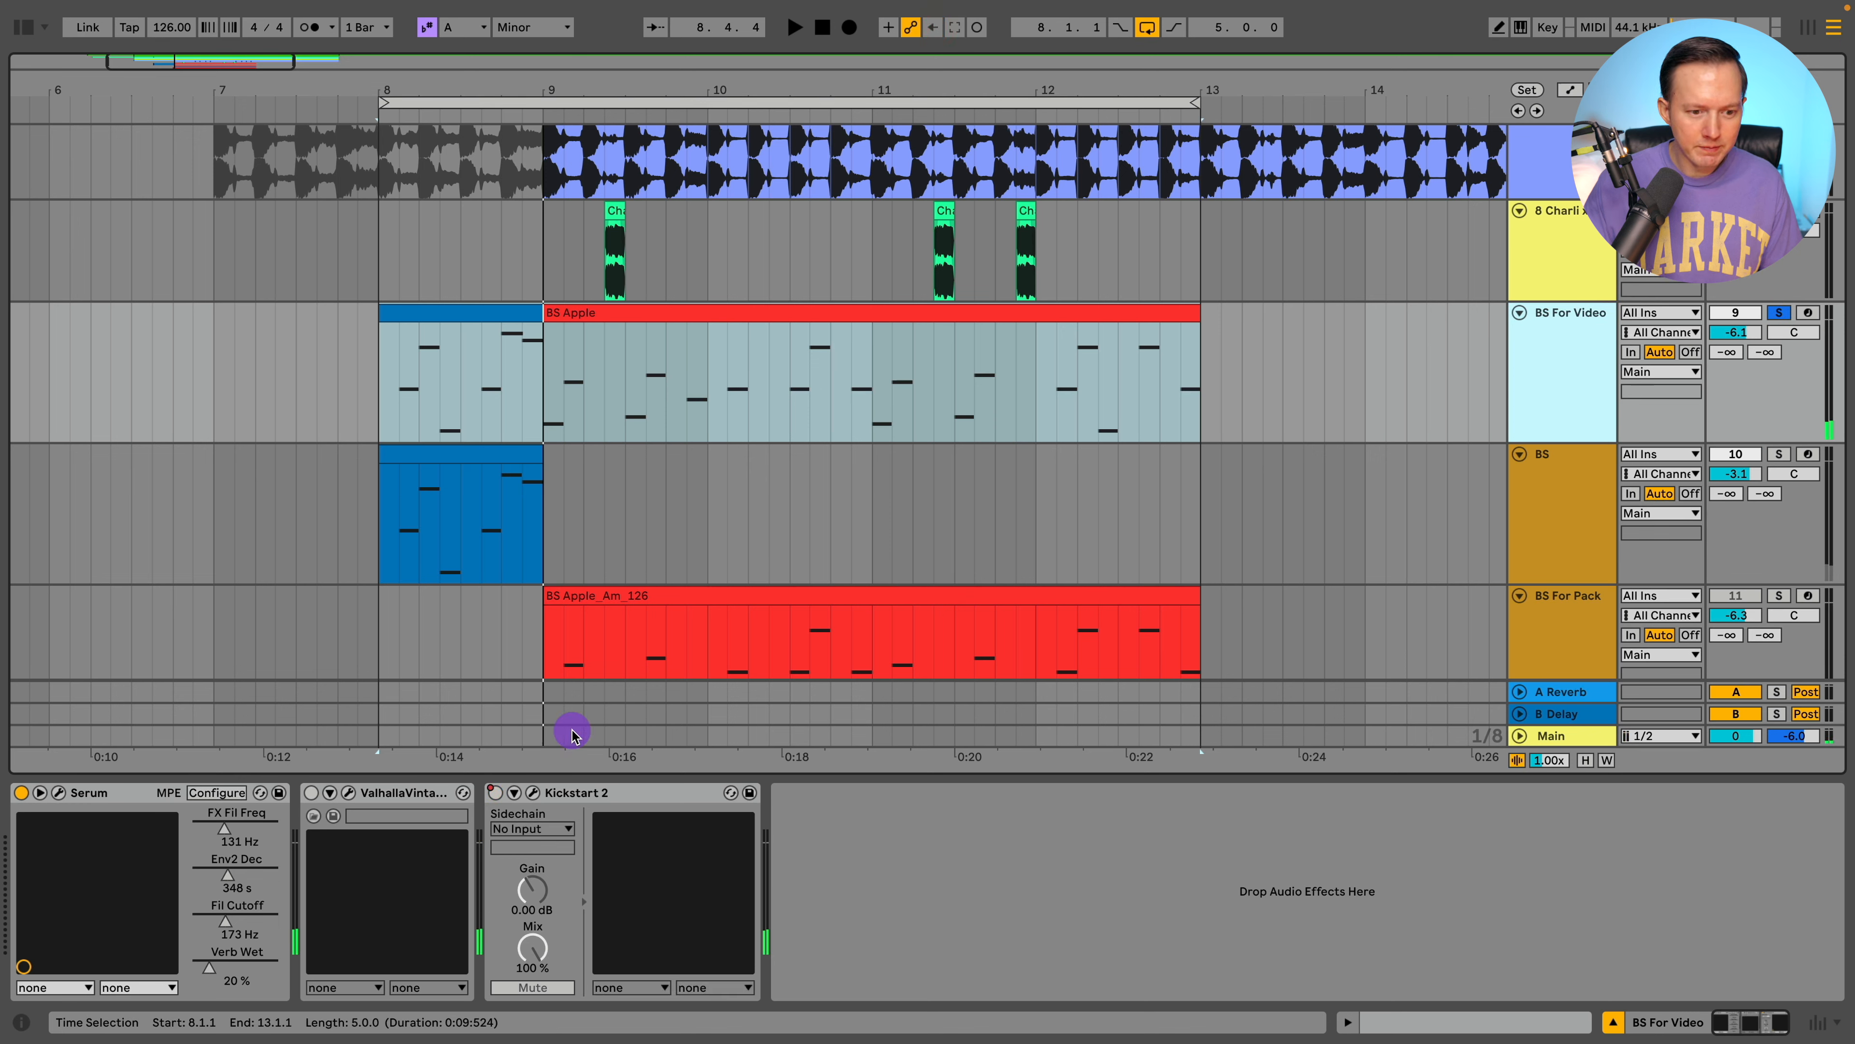
Step: Show the Kickstart 2 Device On automation on the BS For Video track, examine it, and hide the automation lanes
right_click(494, 787)
left_click(555, 798)
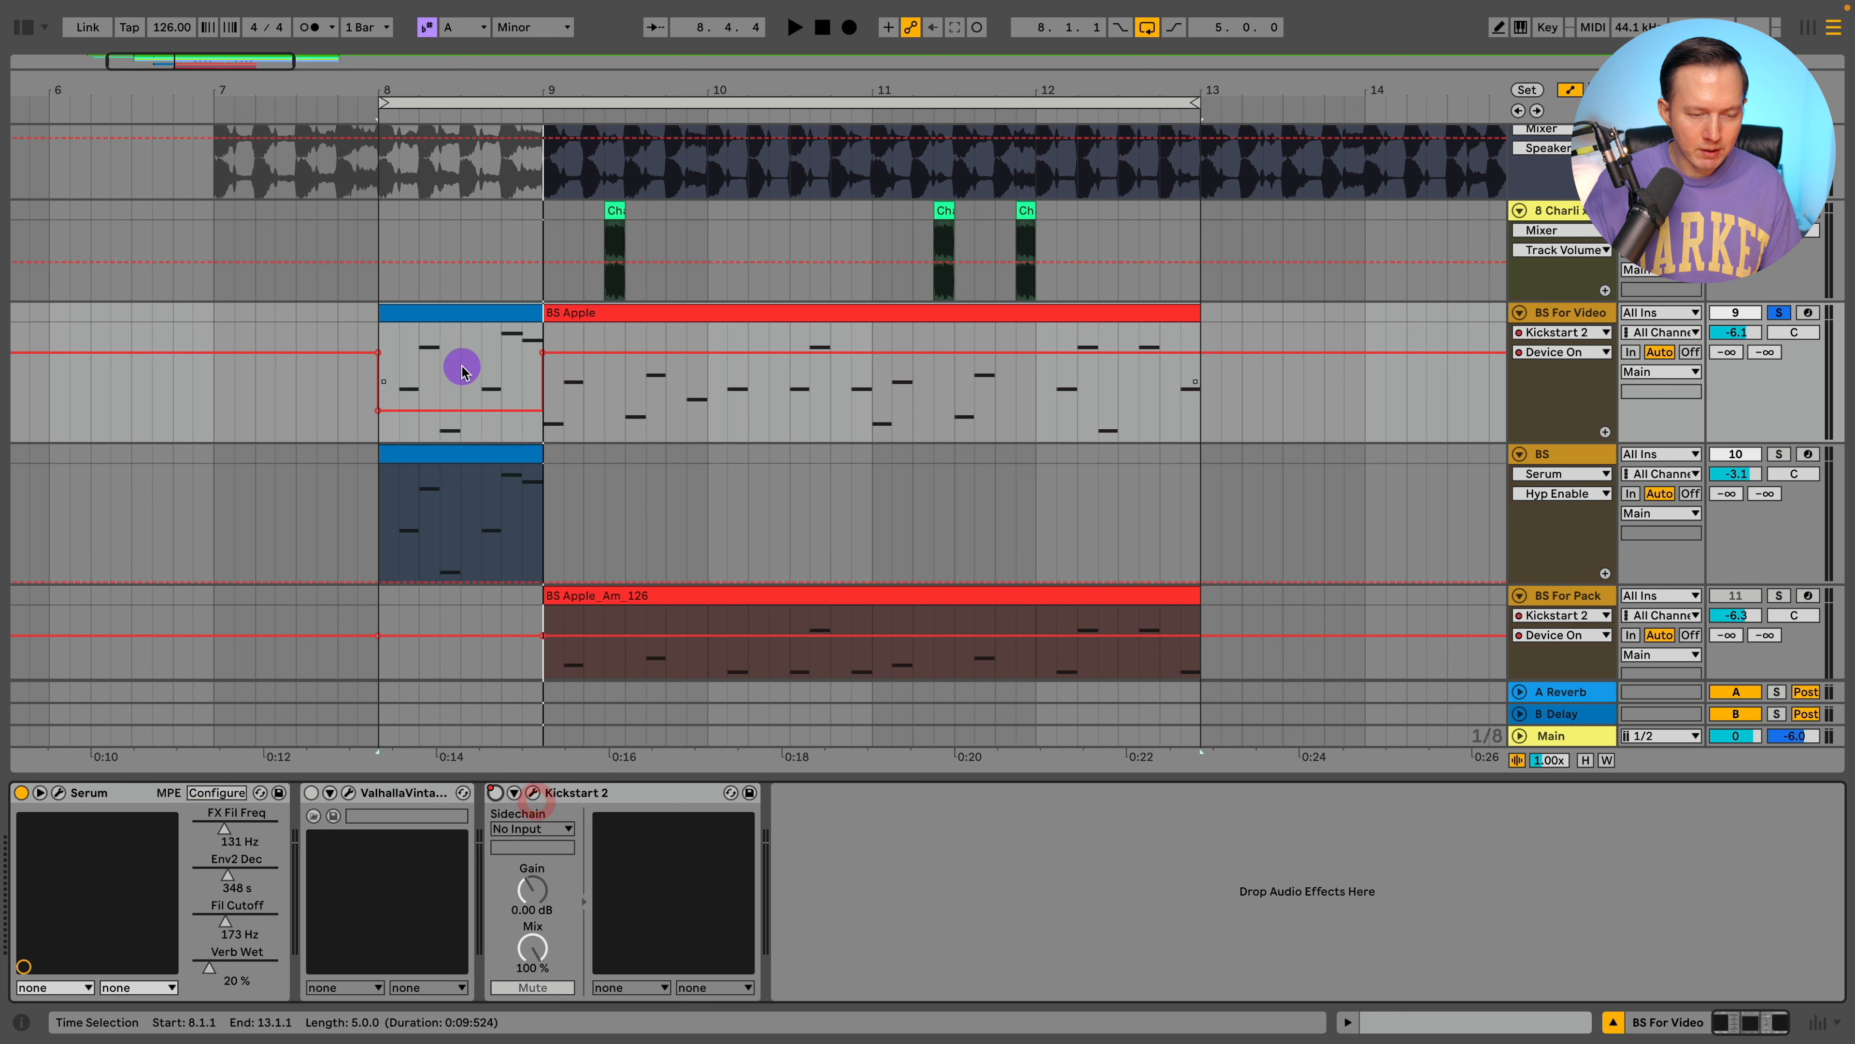
right_click(494, 793)
left_click(529, 807)
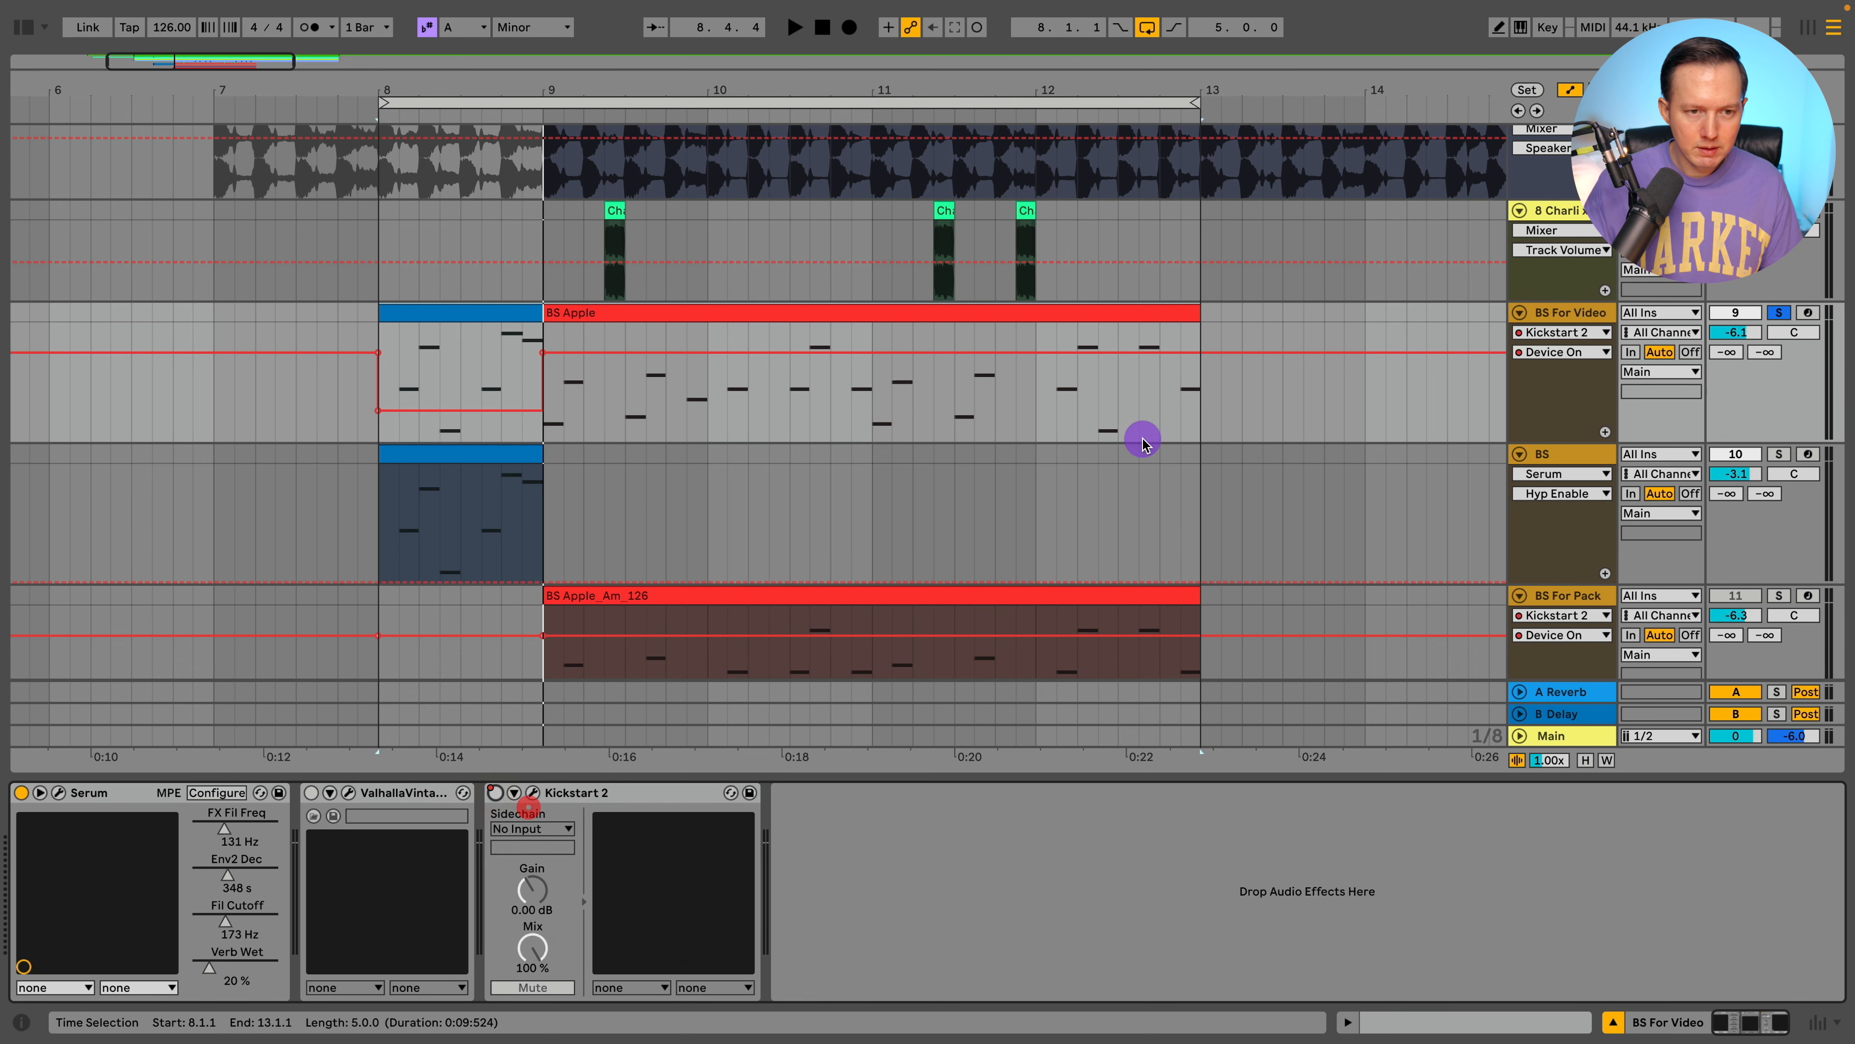
key("a")
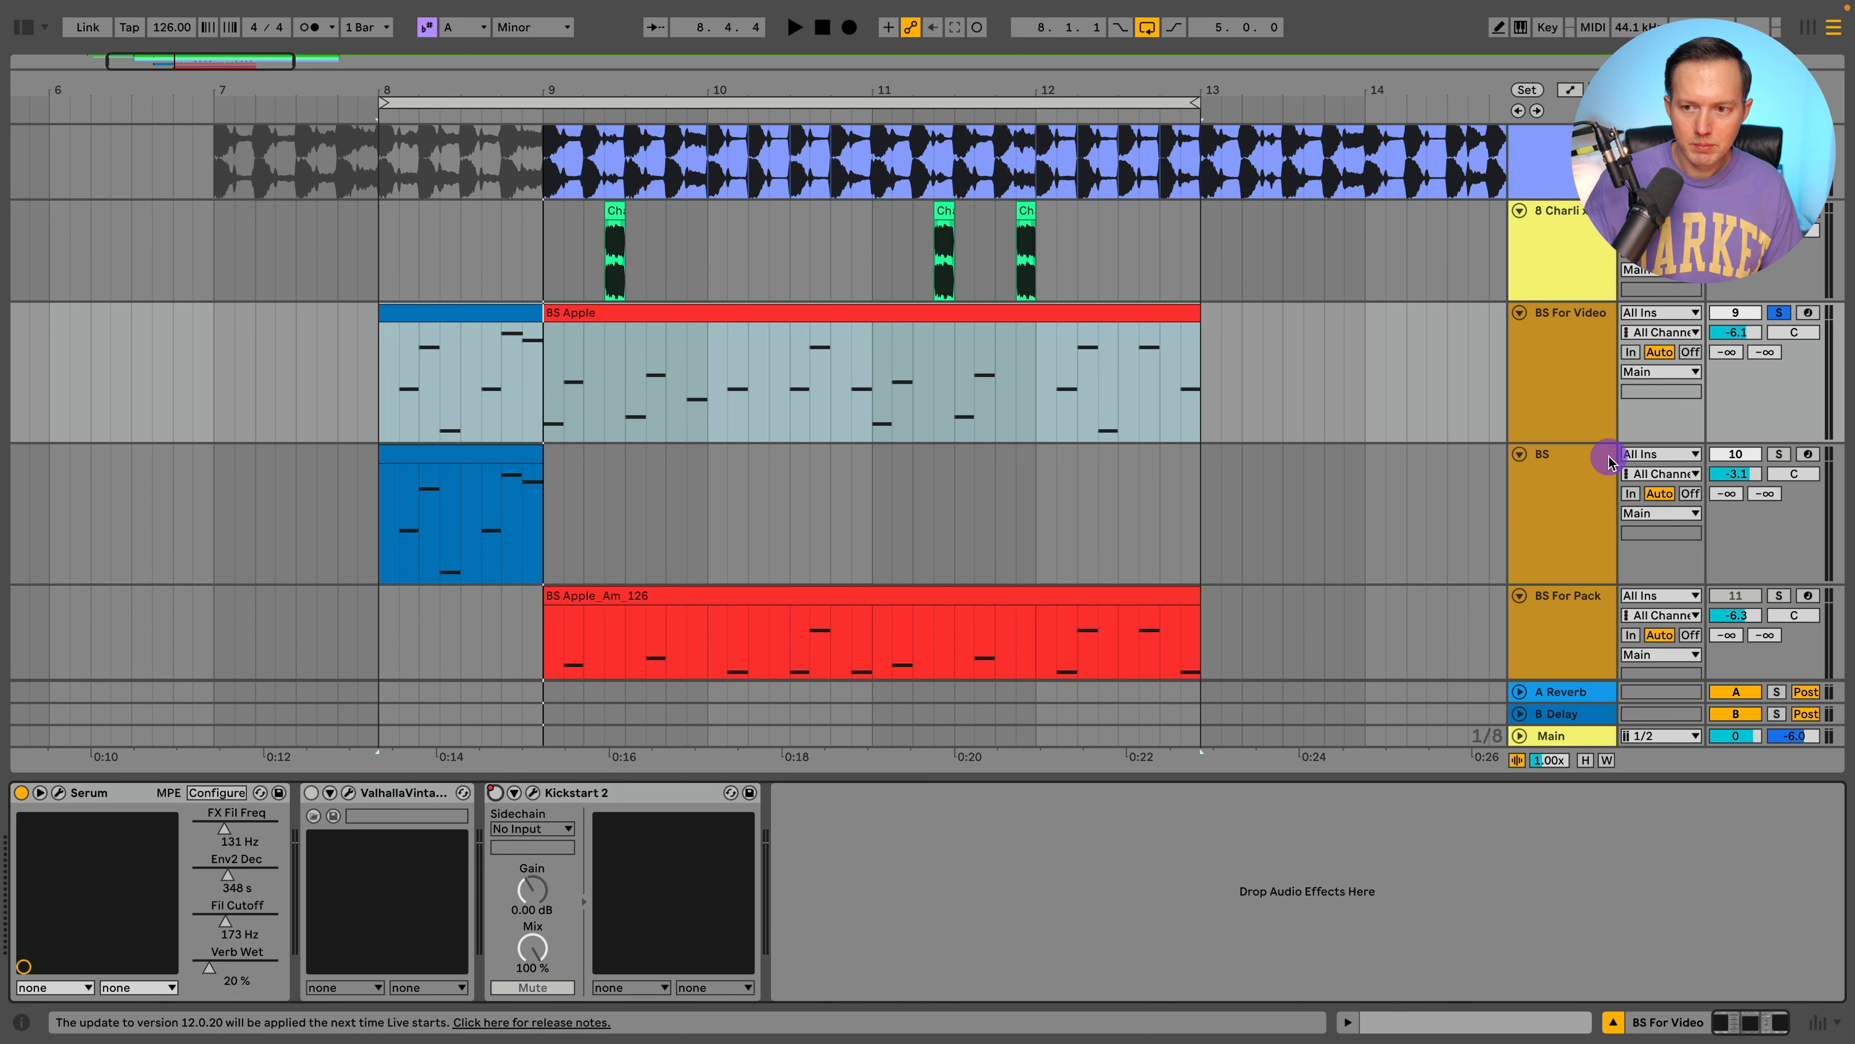
Step: Solo the BS track together with BS For Video, play both bass layers from 8.1.1, and clear the solos
left_click(1570, 467)
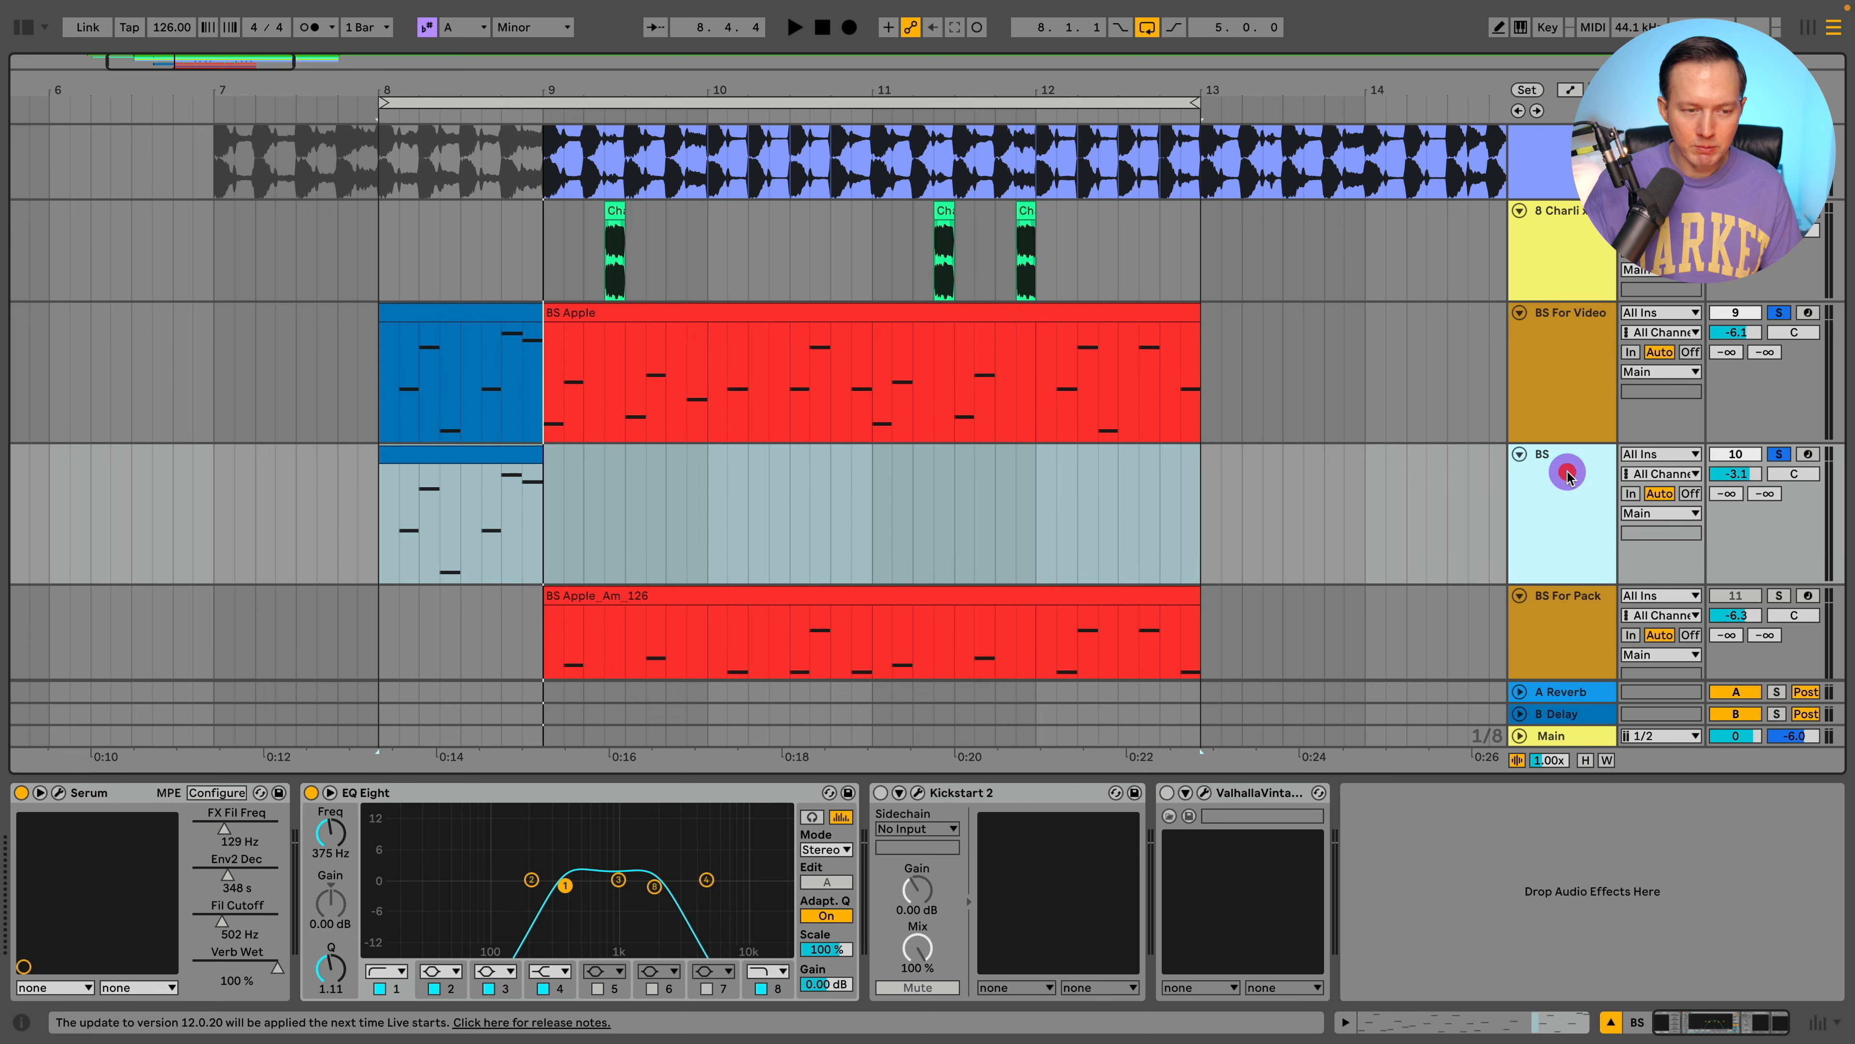
key("space")
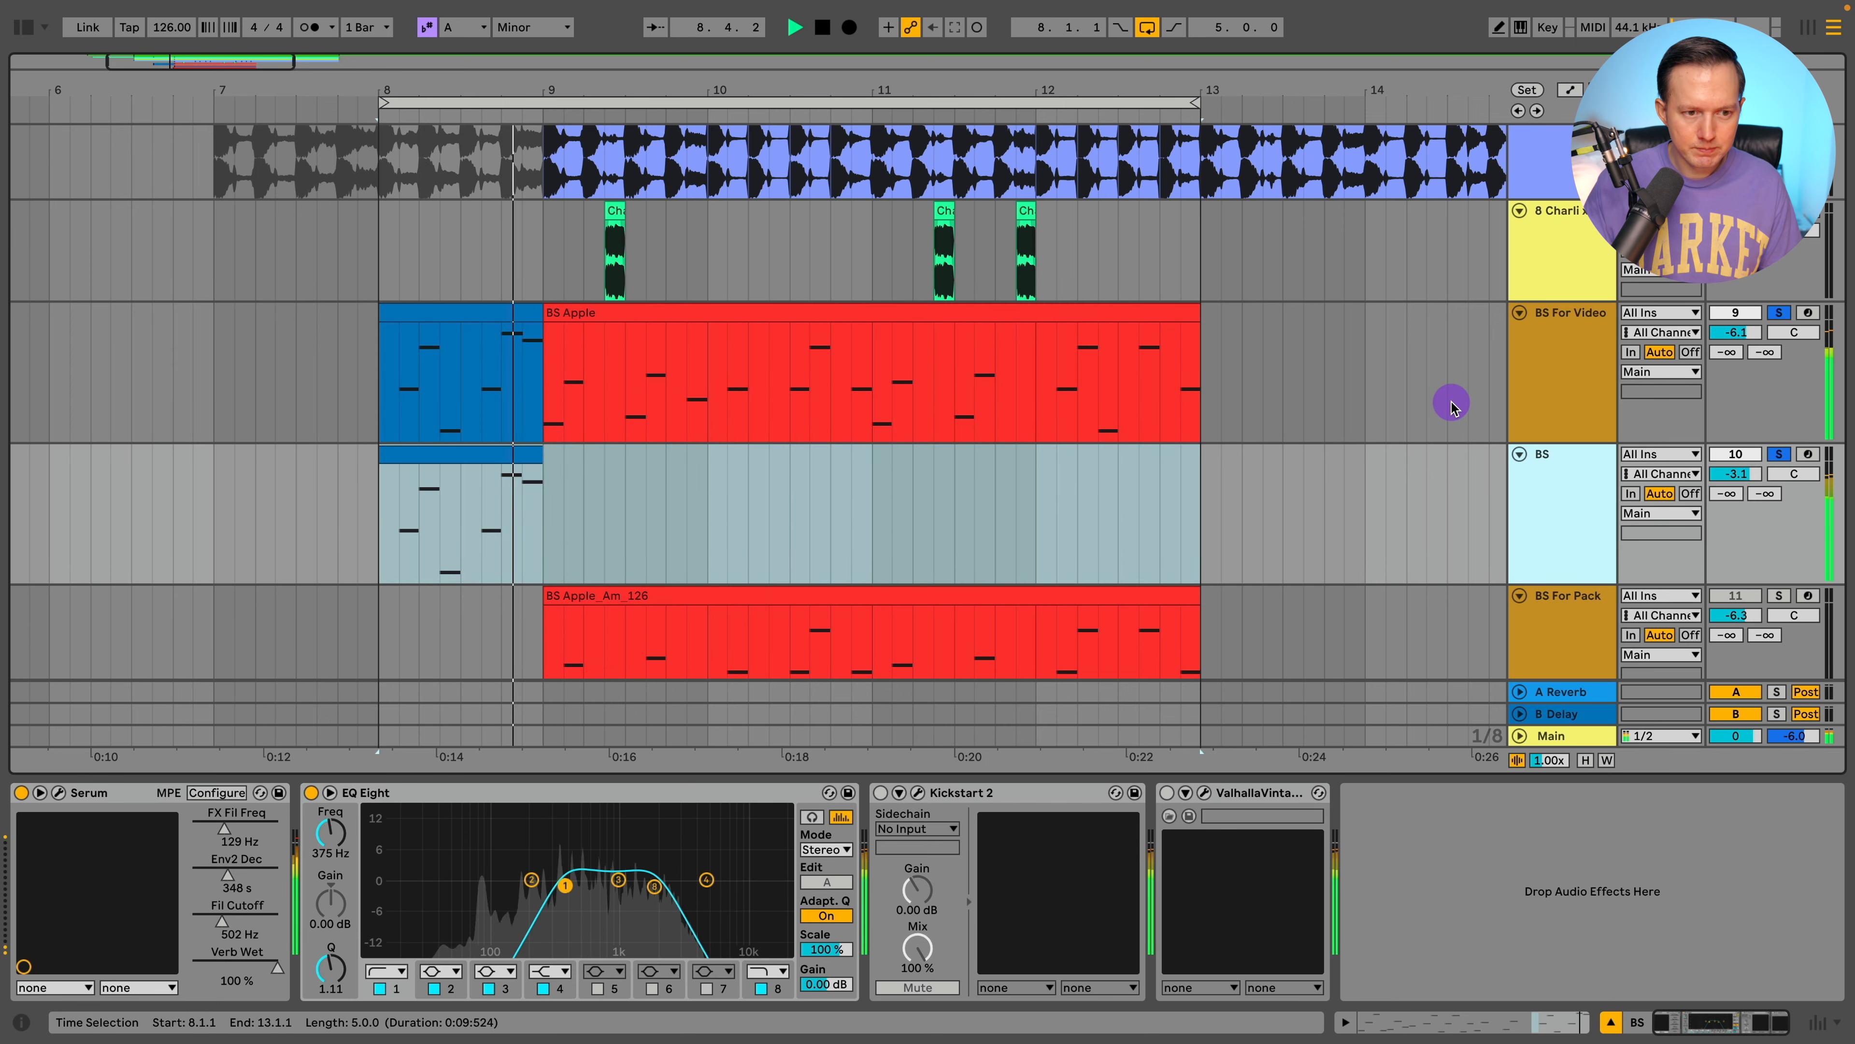
left_click(1567, 338)
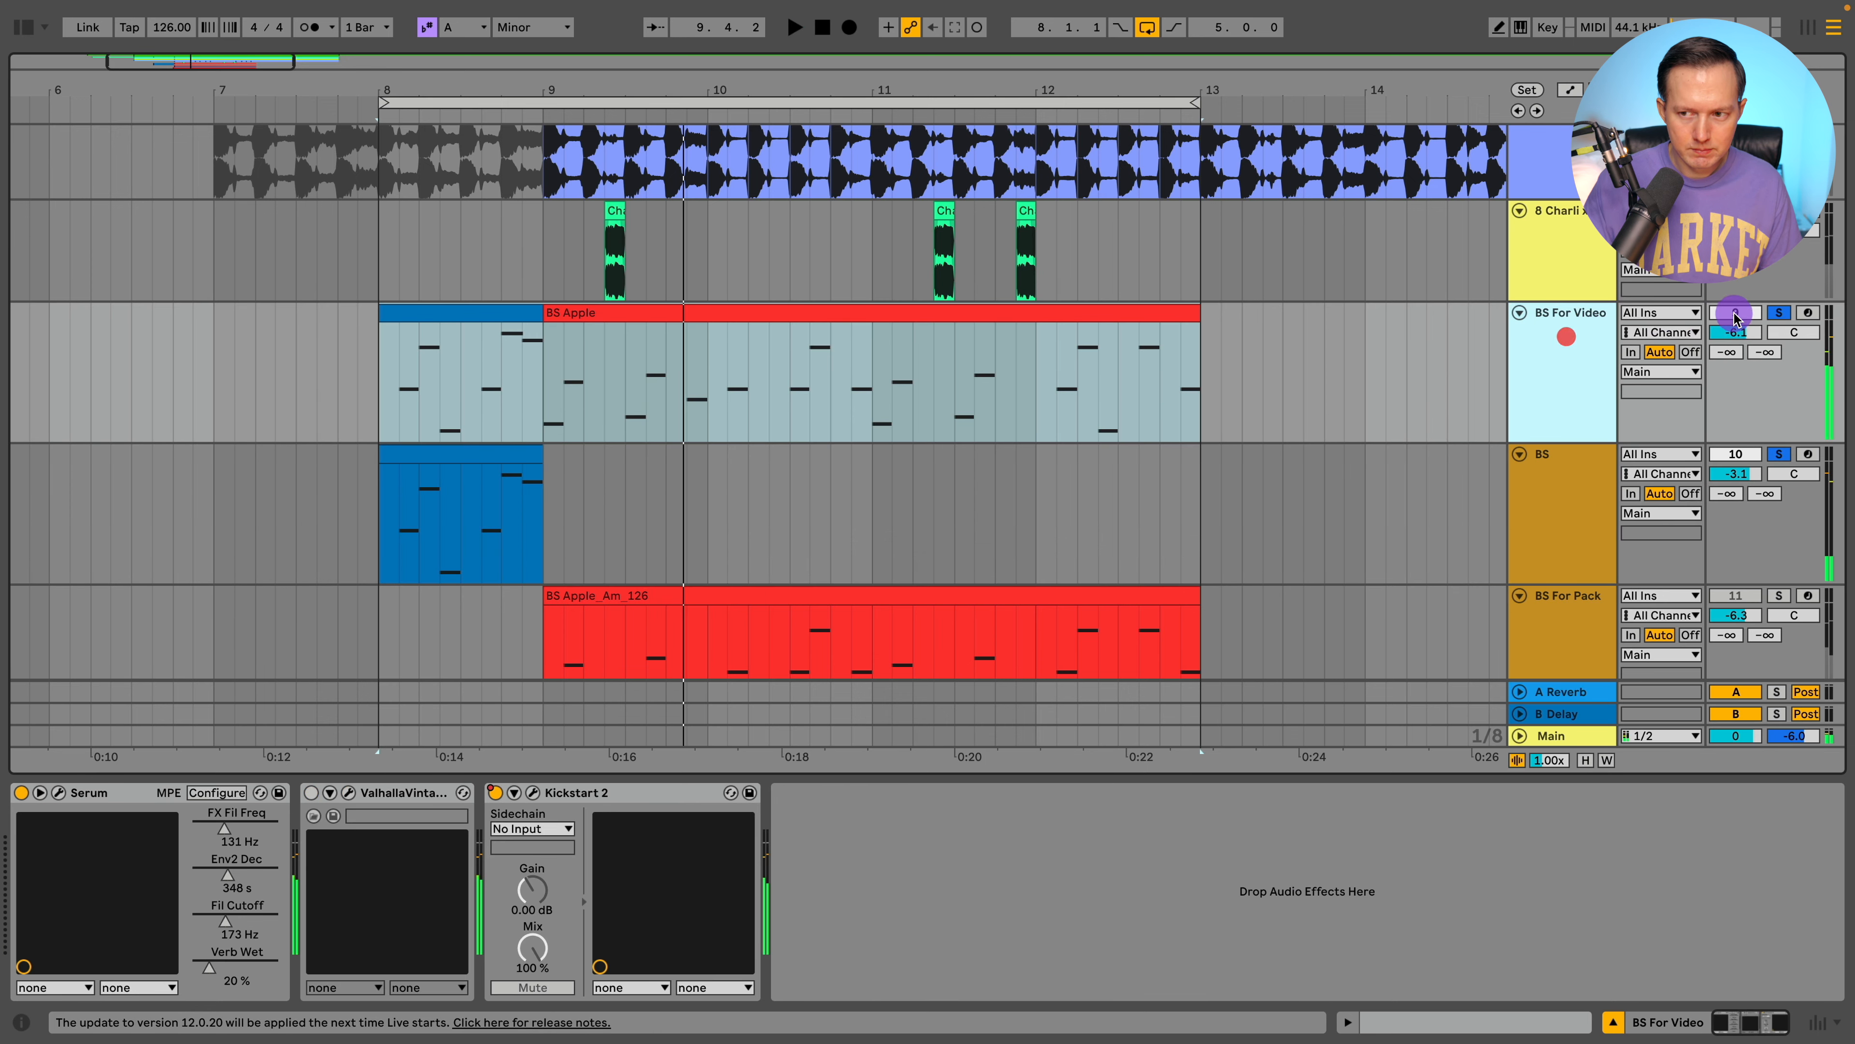
key("space")
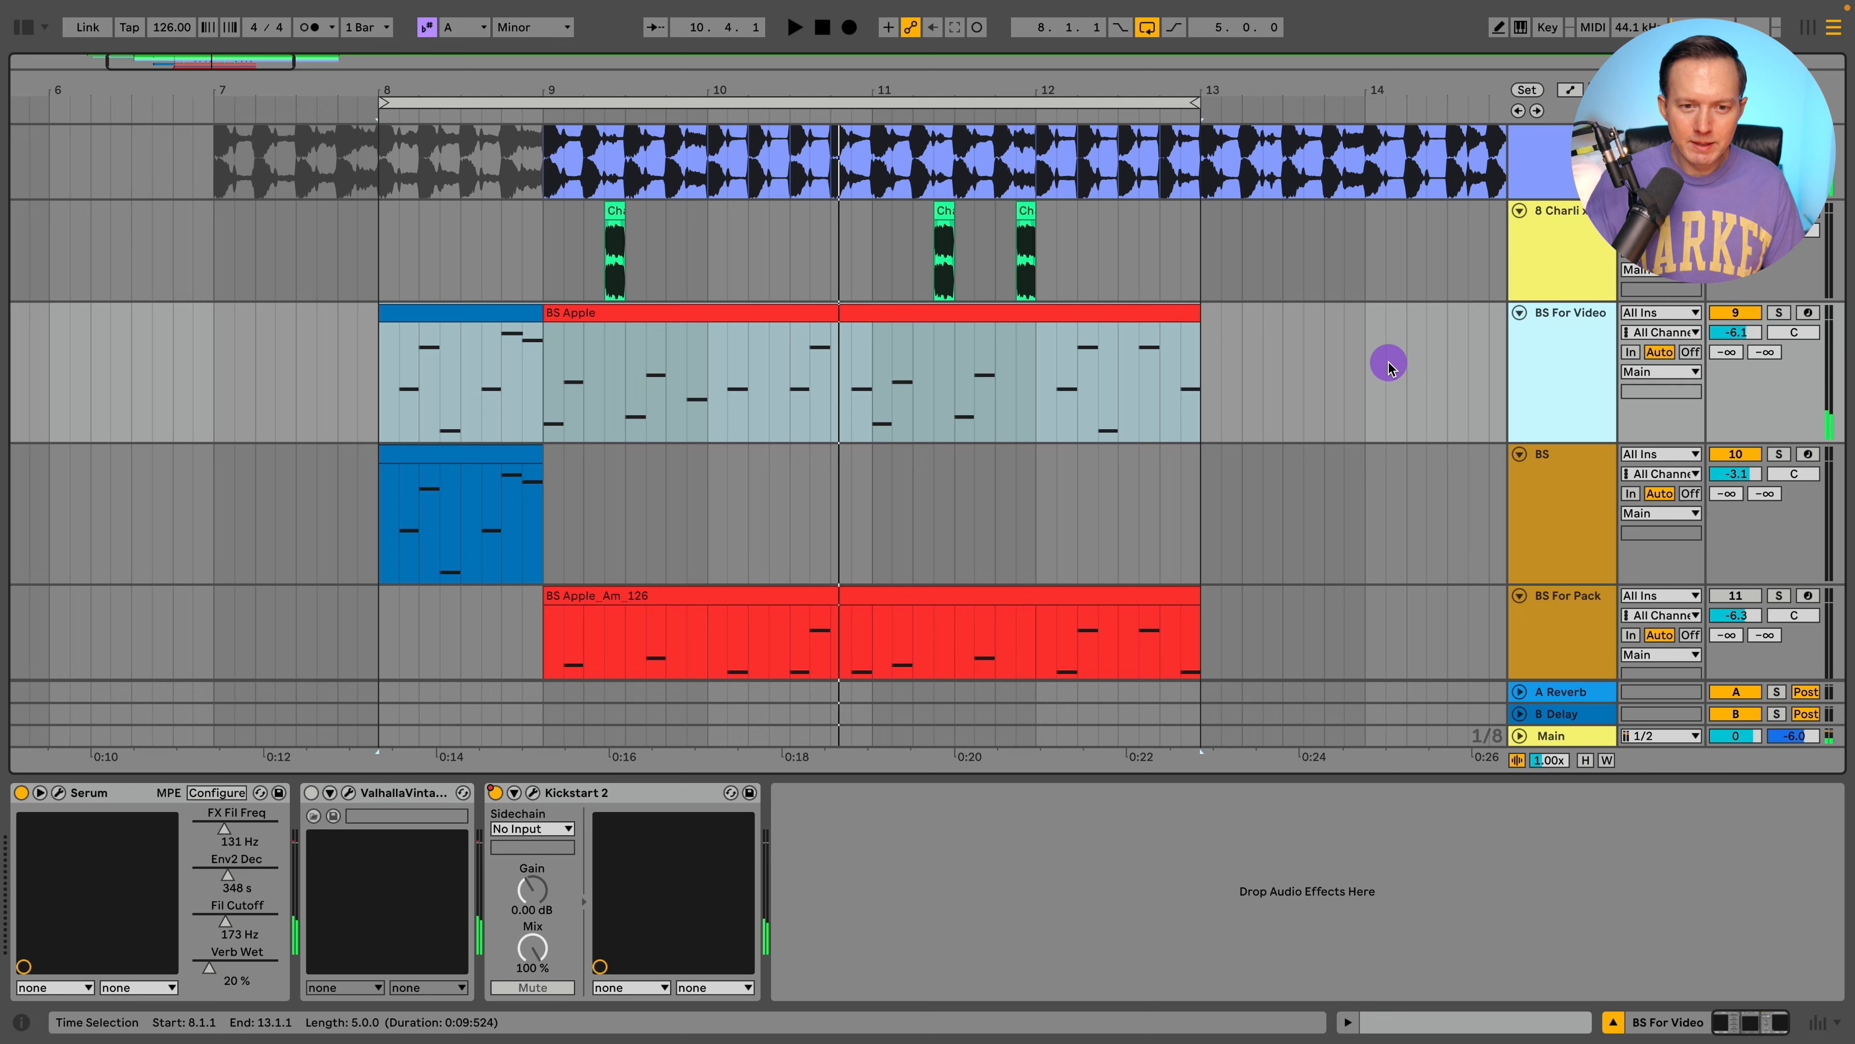
Step: Set the arrangement loop to the BS Apple clip on BS For Video, from 9.1.1 with a length of 4 bars
left_click(1411, 365)
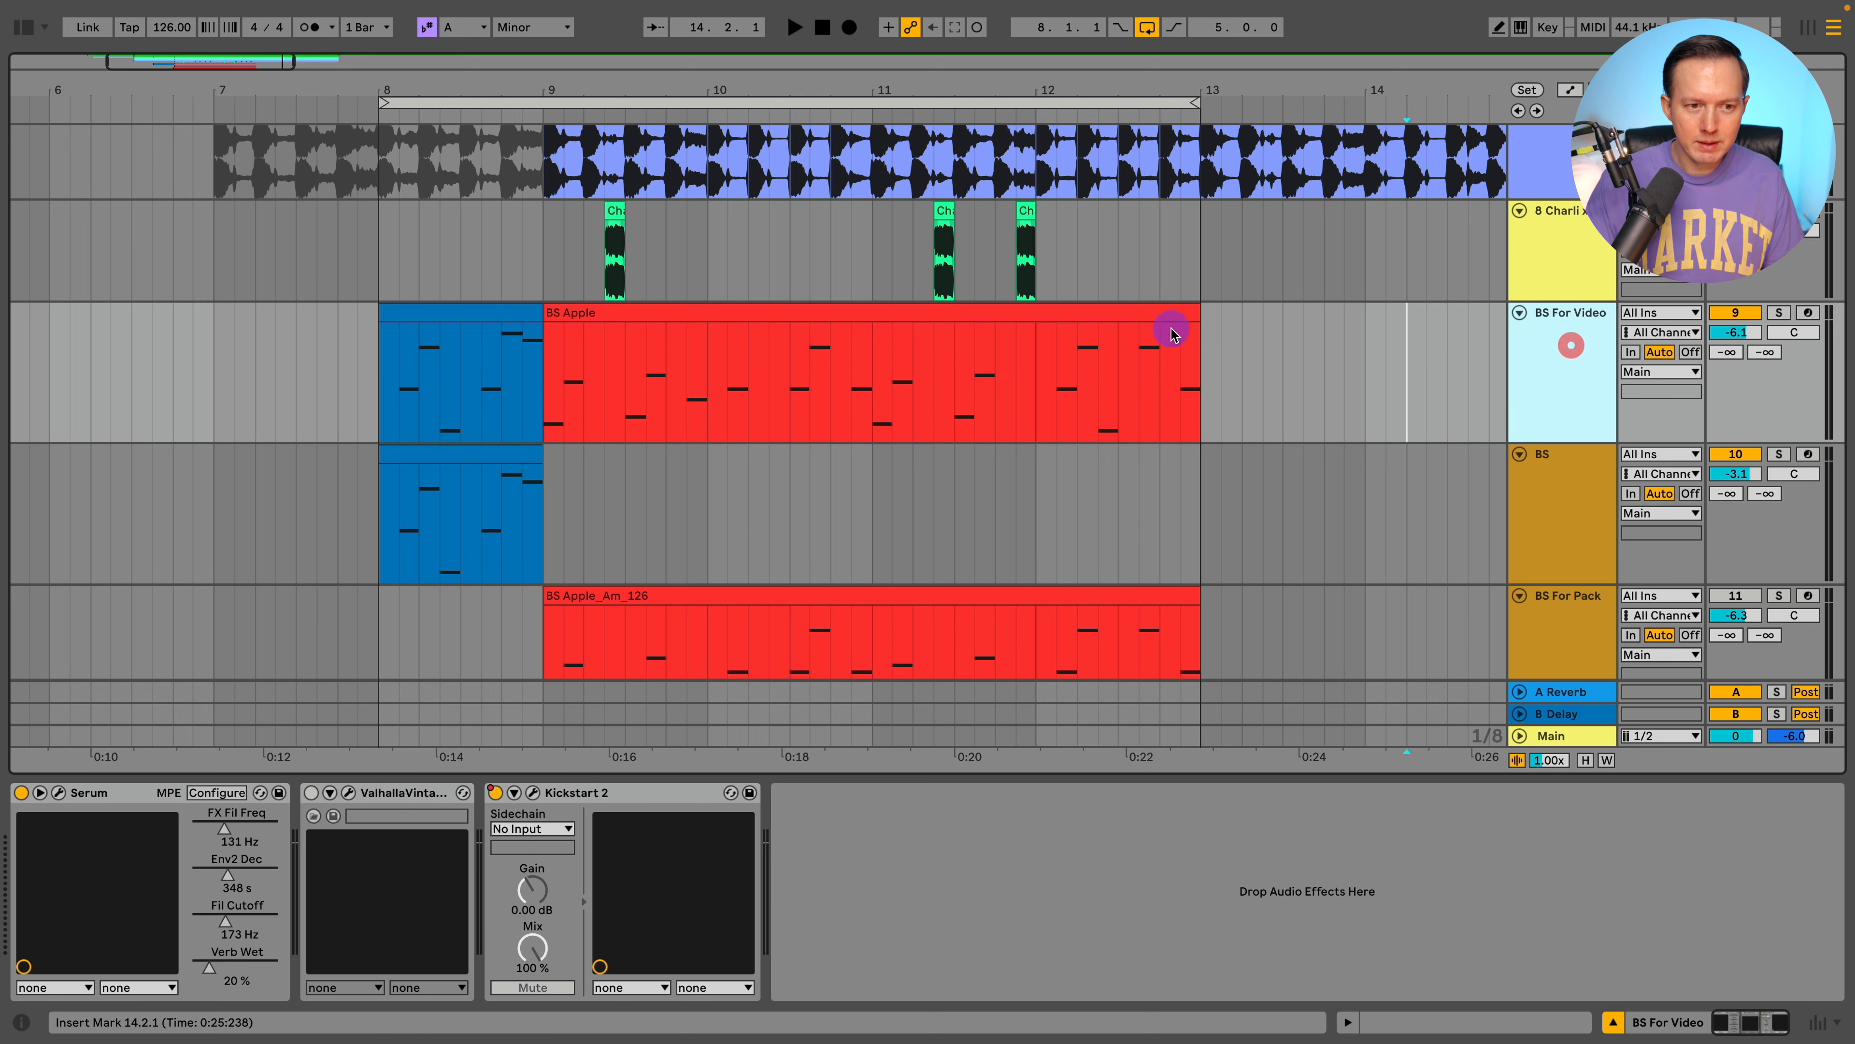
left_click(538, 360)
left_click(609, 315)
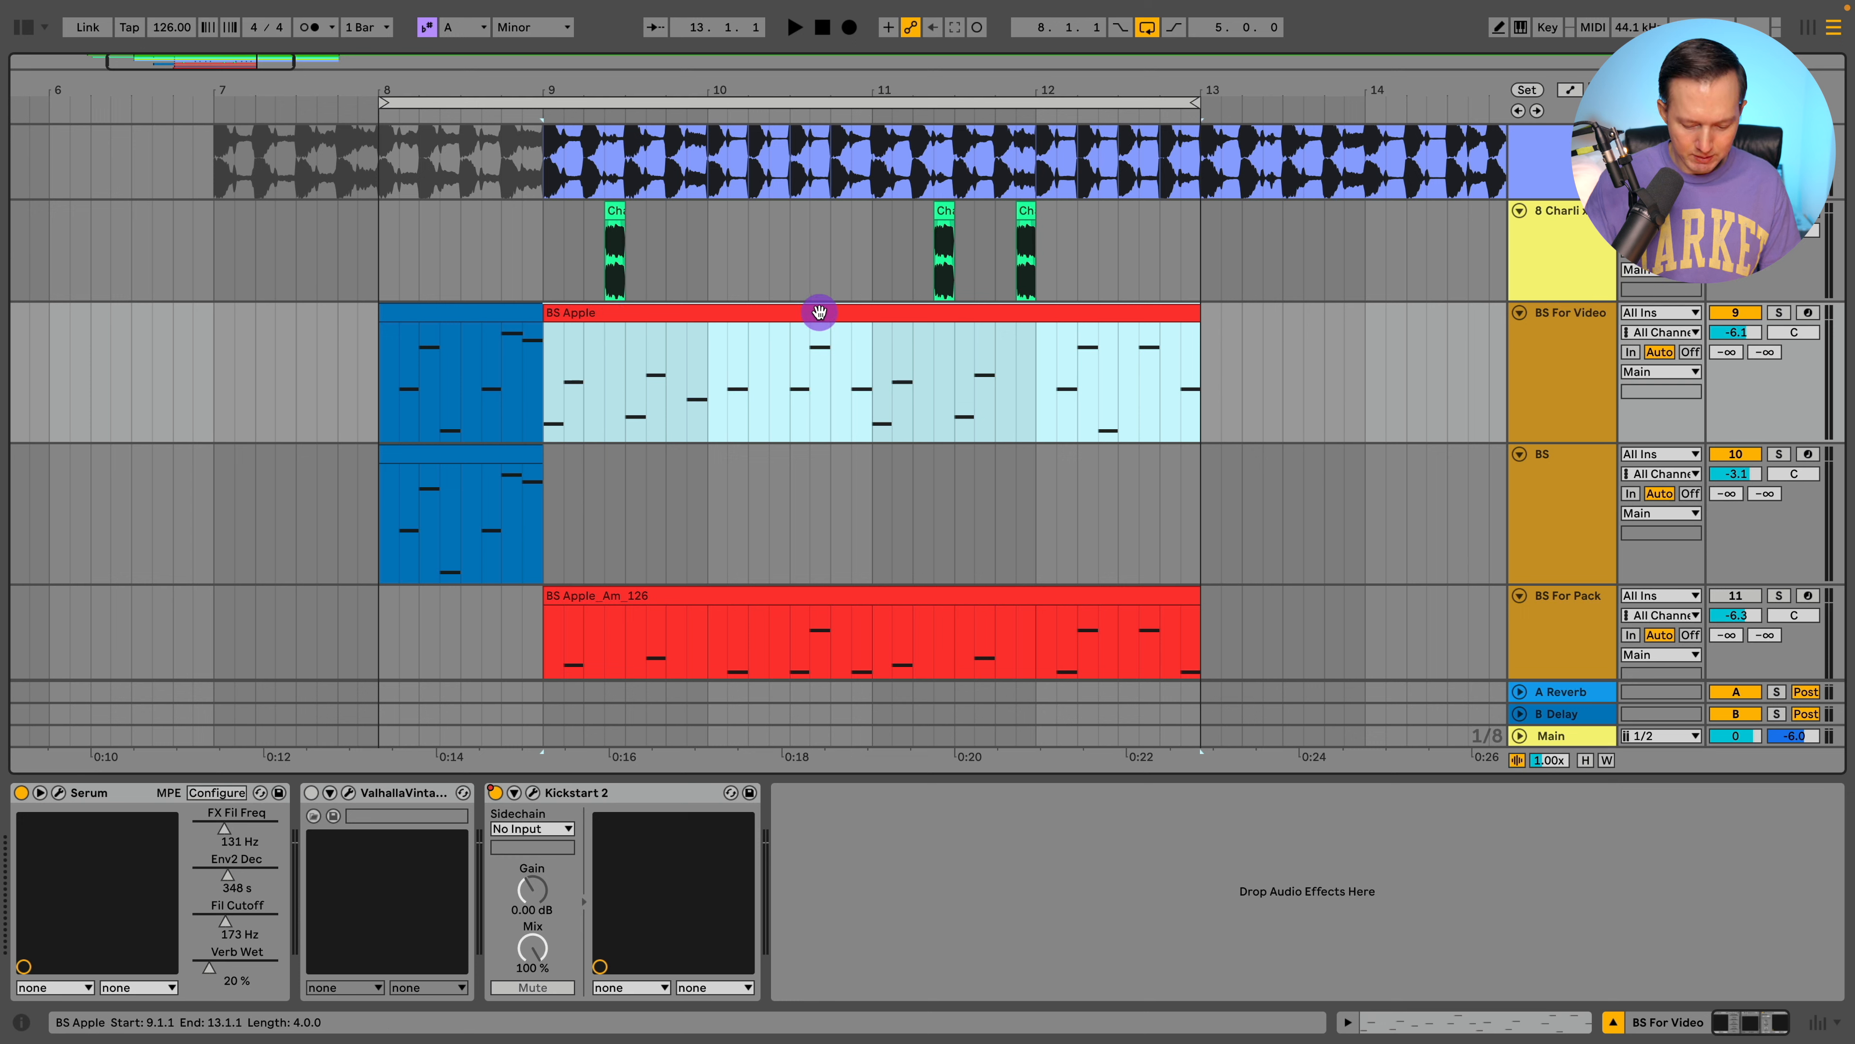
key("super+l")
Step: Solo the BS For Video track, open the BS Apple clip's notes in the piano roll, and audition the bassline from 9.1.1
left_click(1539, 335)
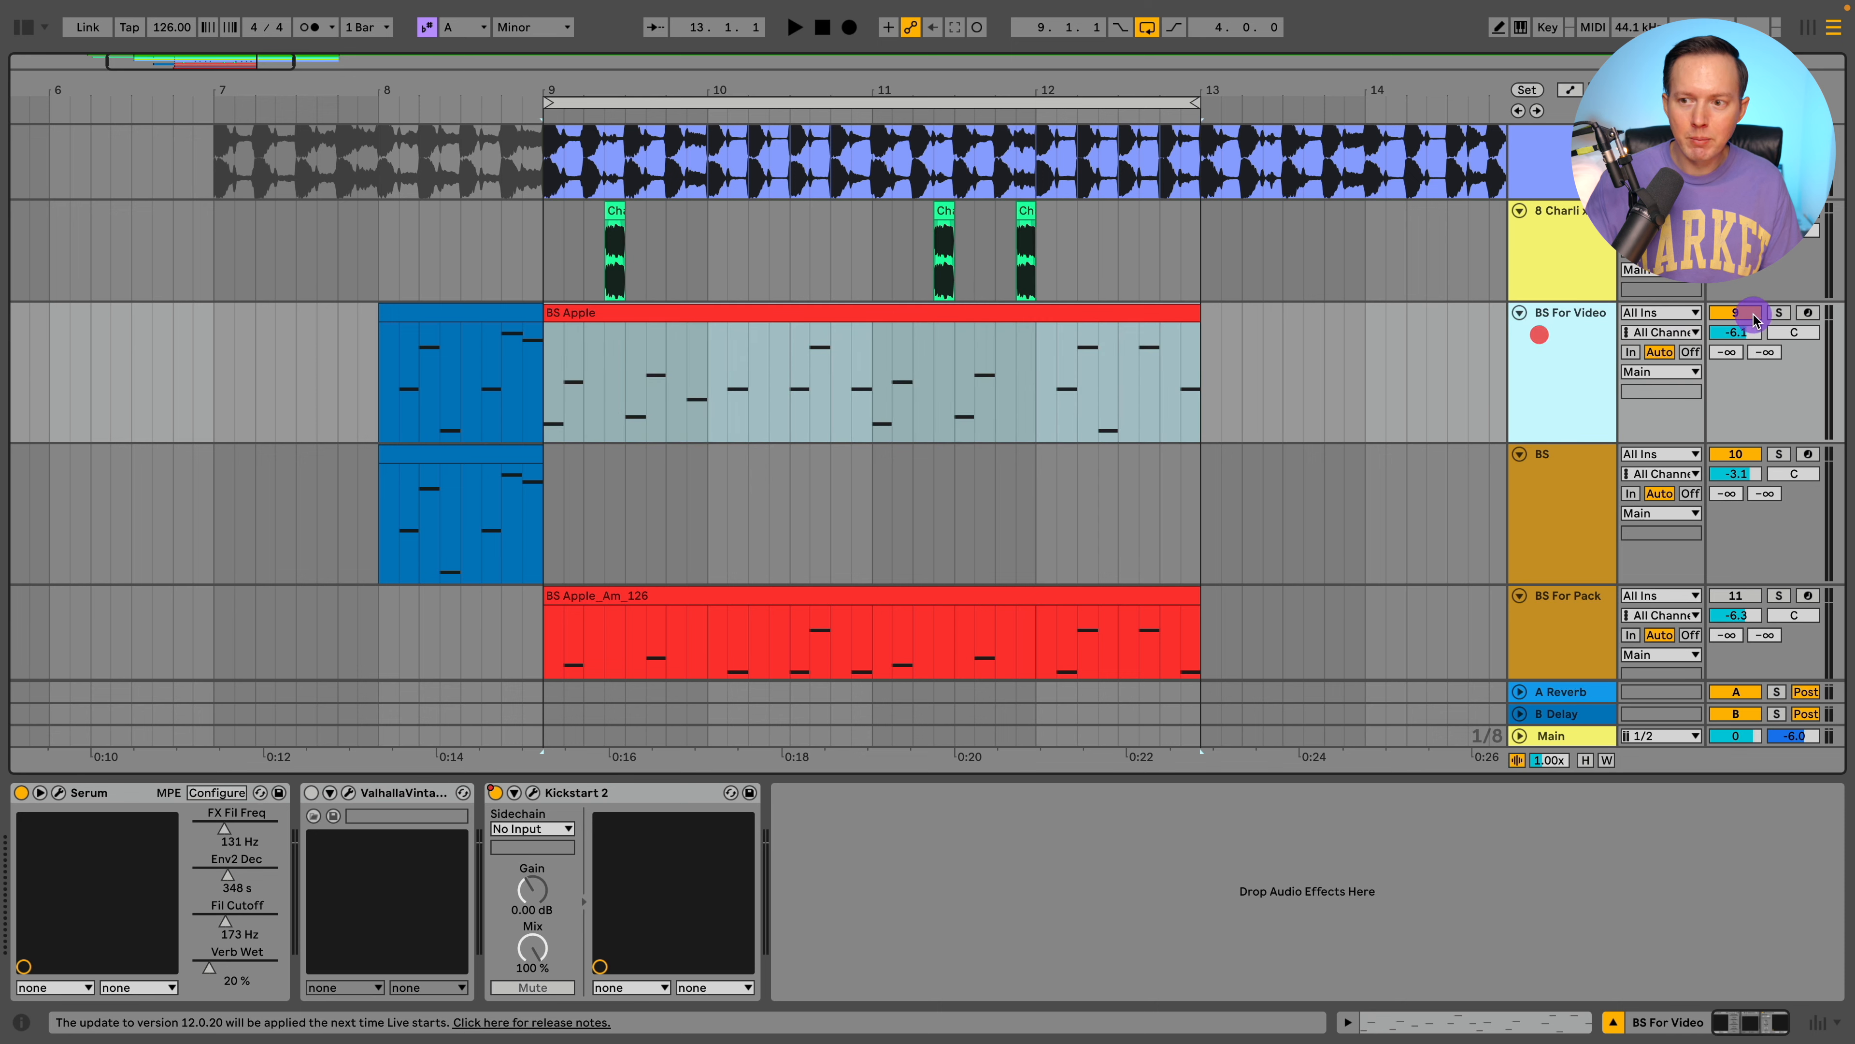
left_click(1776, 311)
double_click(965, 315)
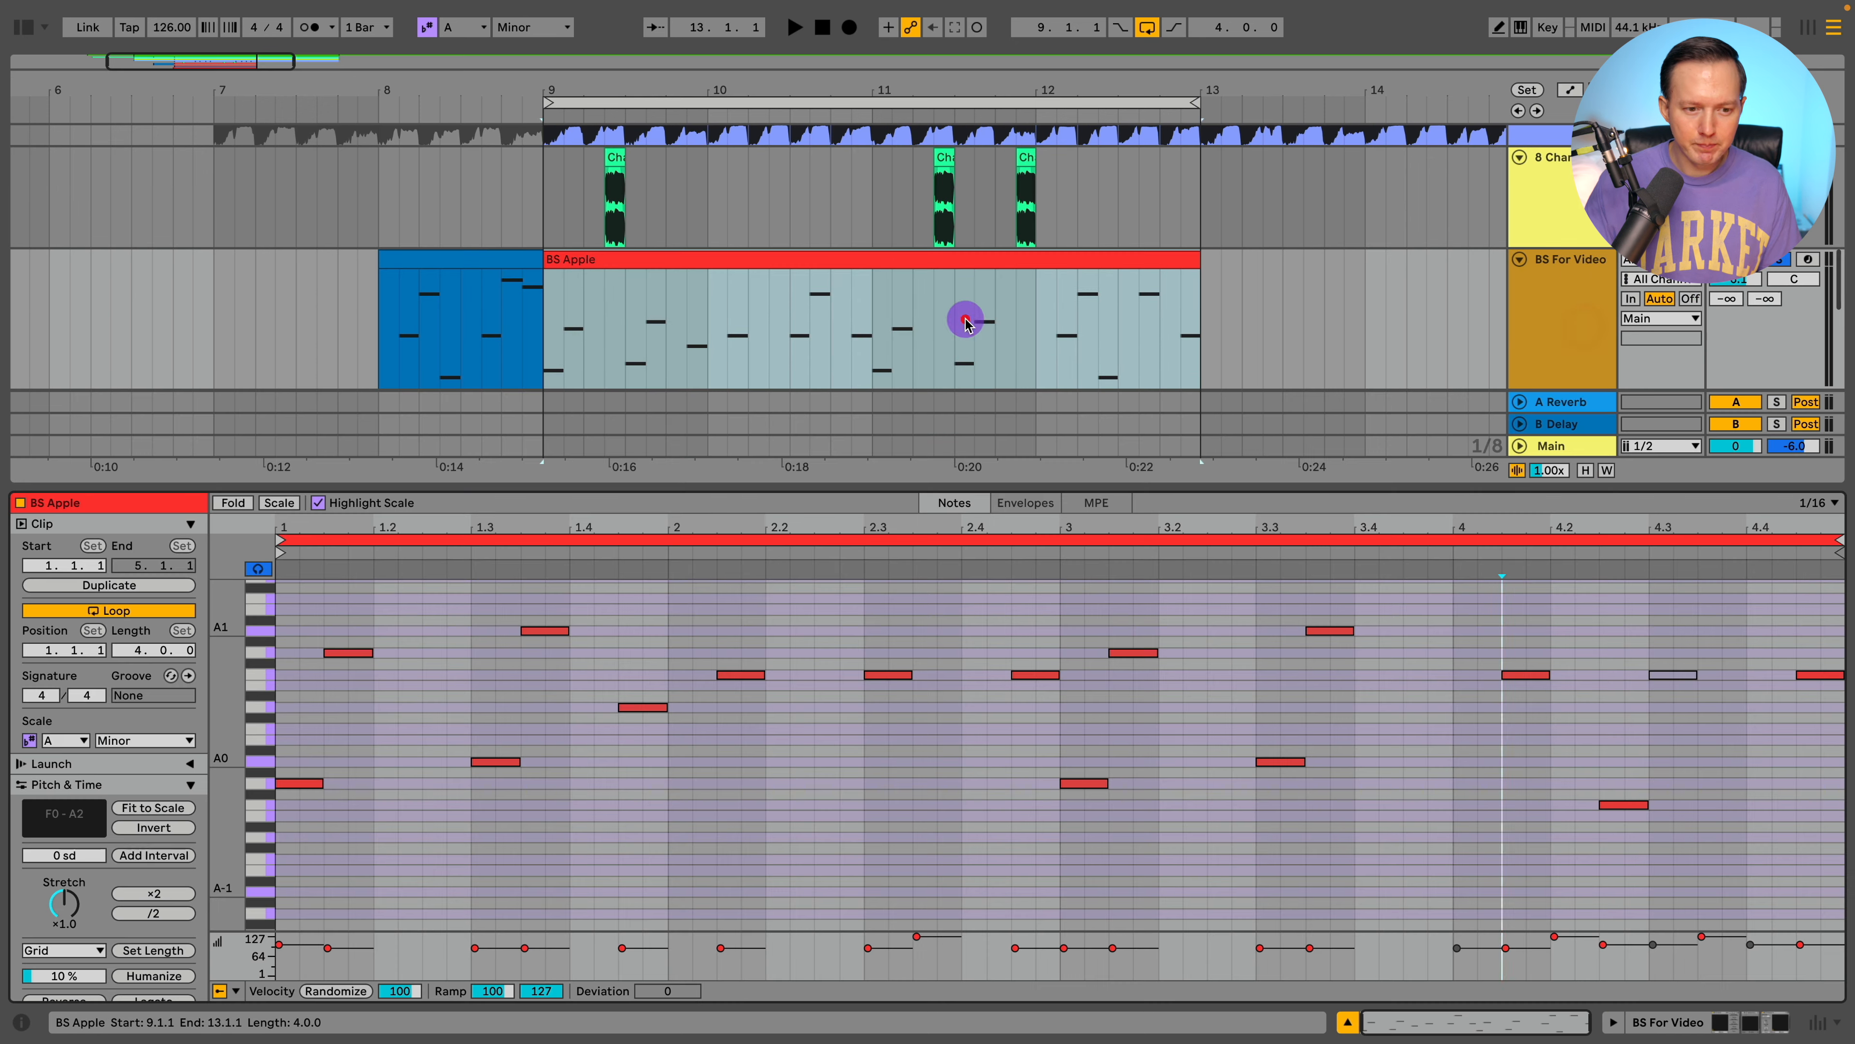
left_click_drag(268, 833, 218, 752)
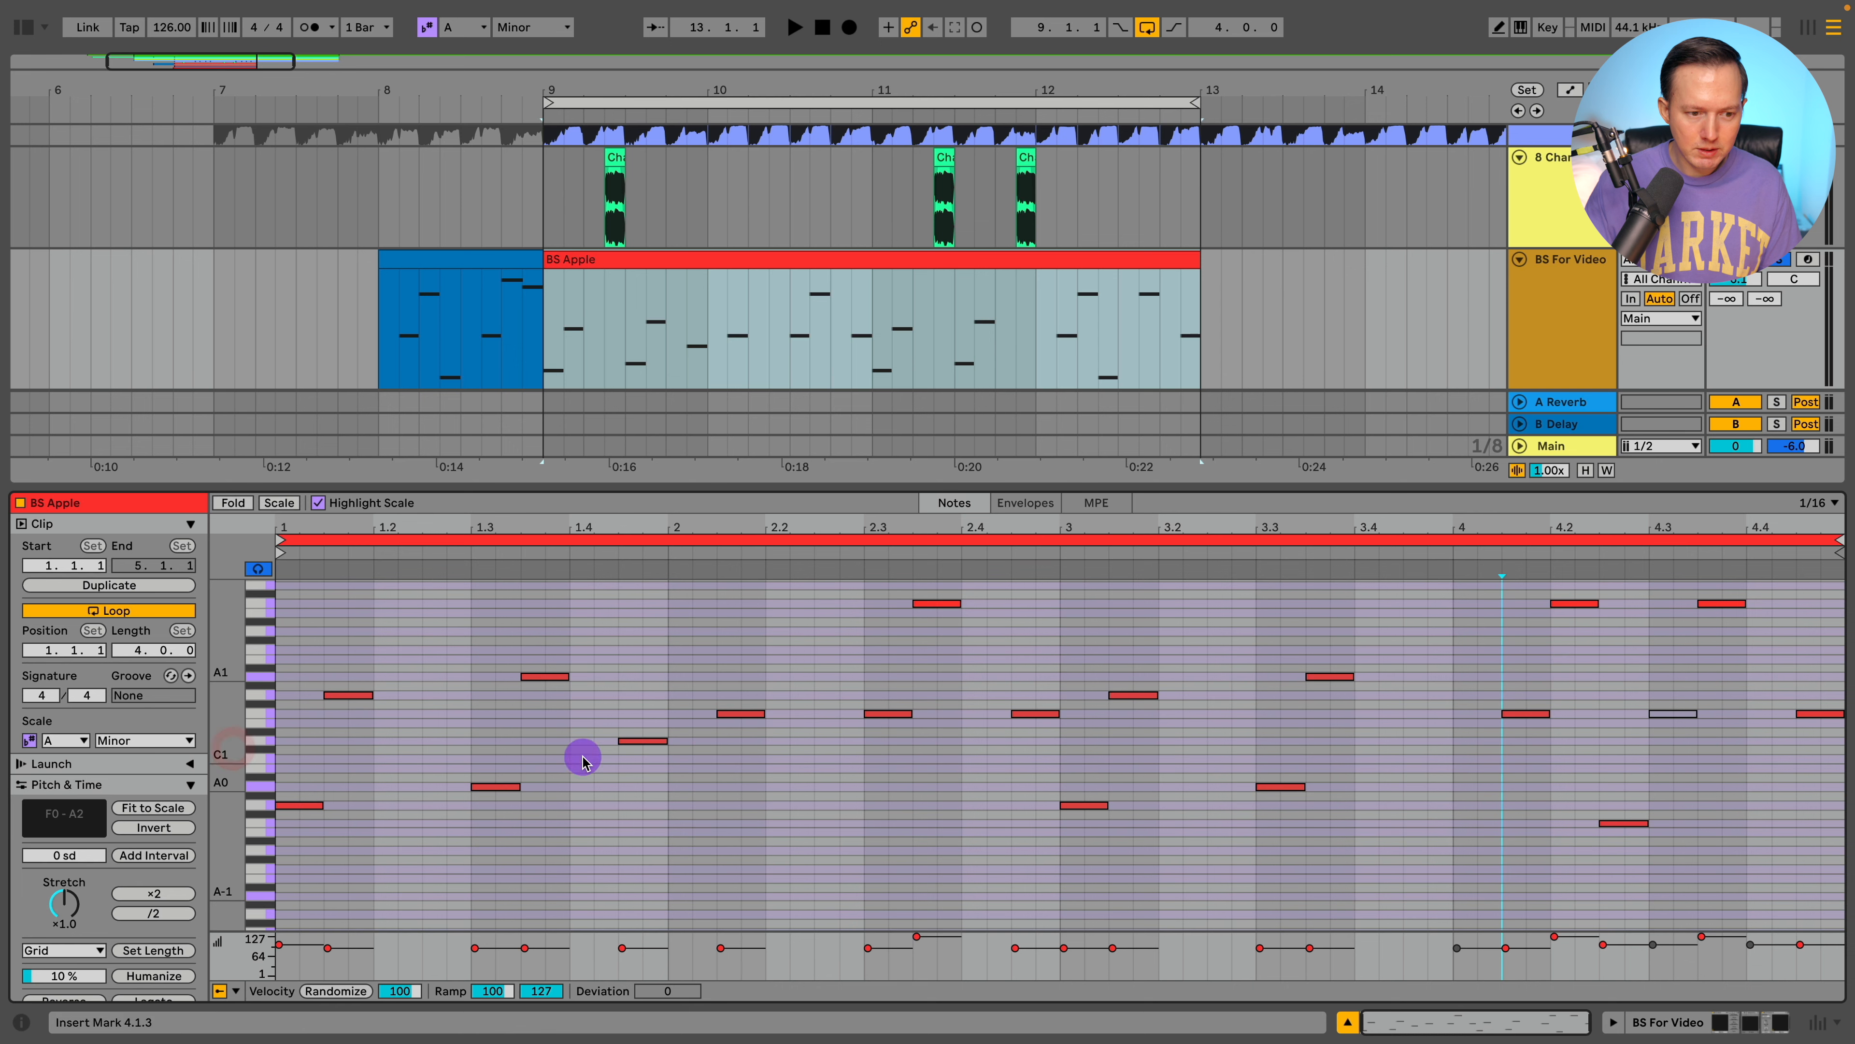
key("space")
left_click(1561, 296)
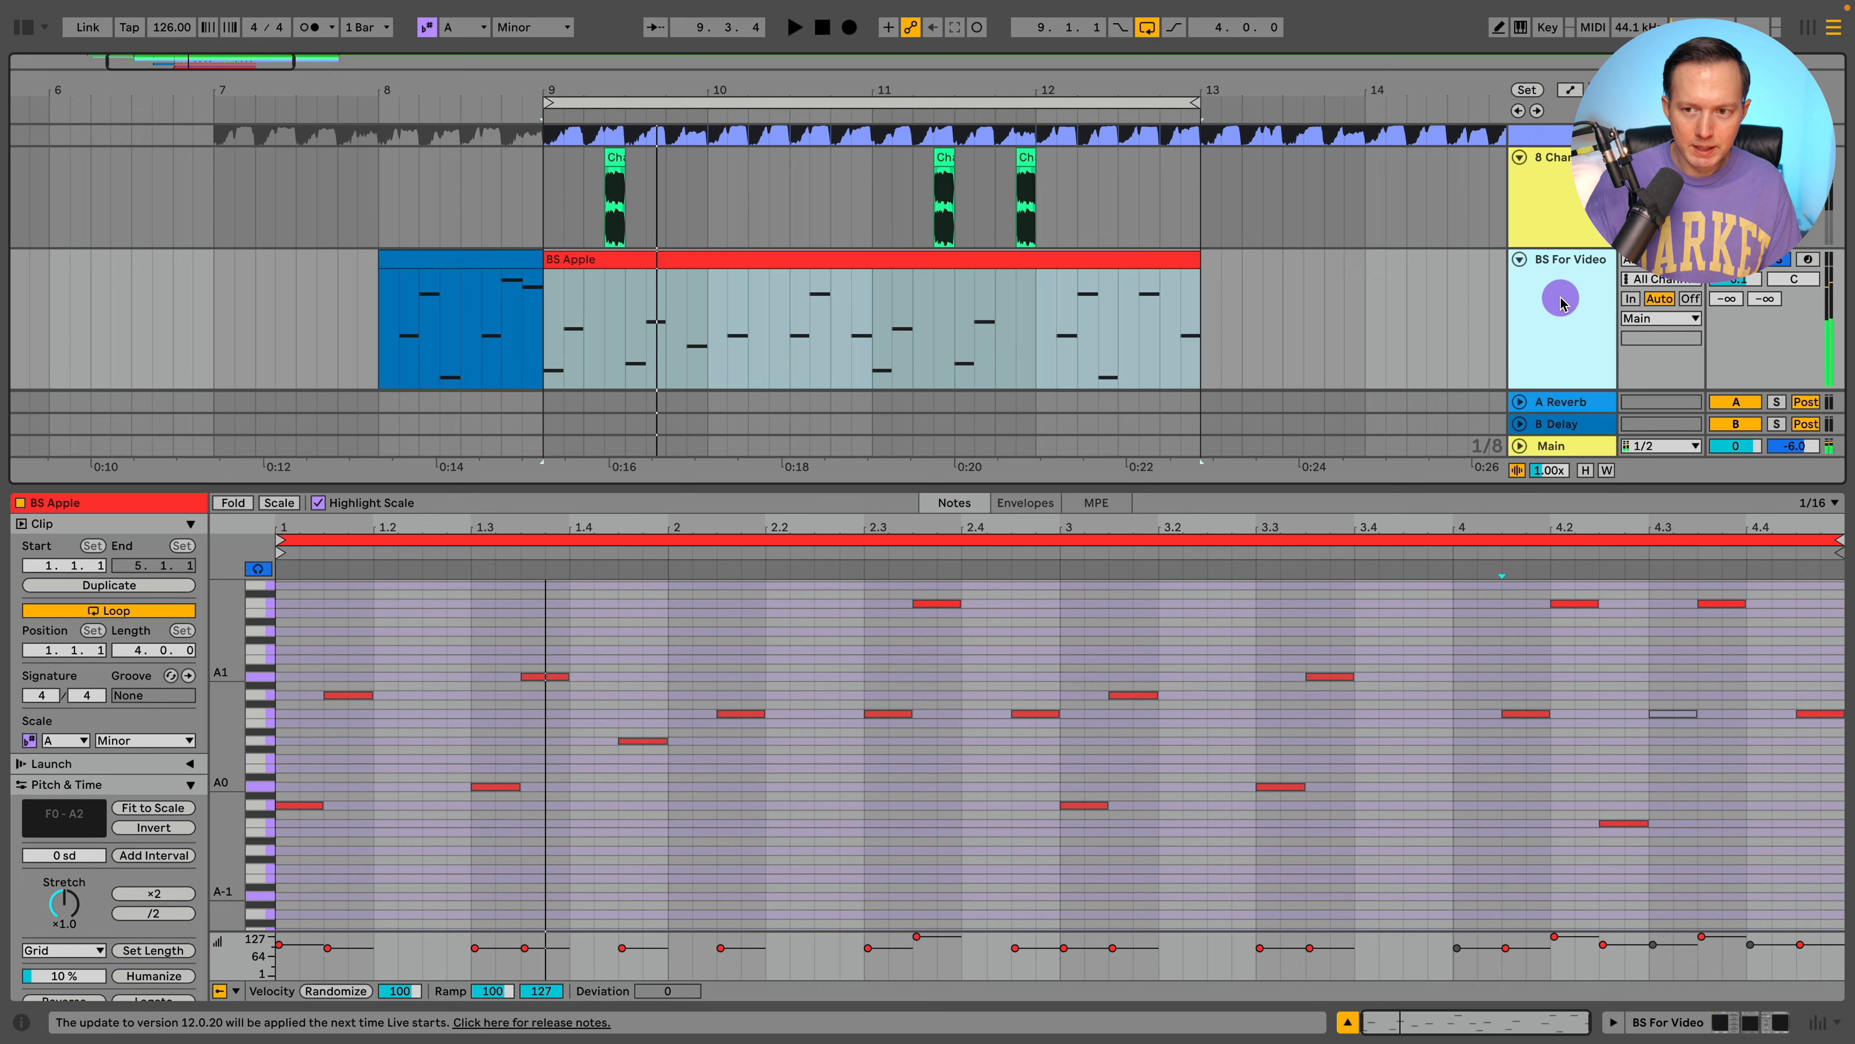
Step: Turn off the Kickstart 2 device on the BS For Video track and audition the BS Apple clip without it
left_click(1684, 1023)
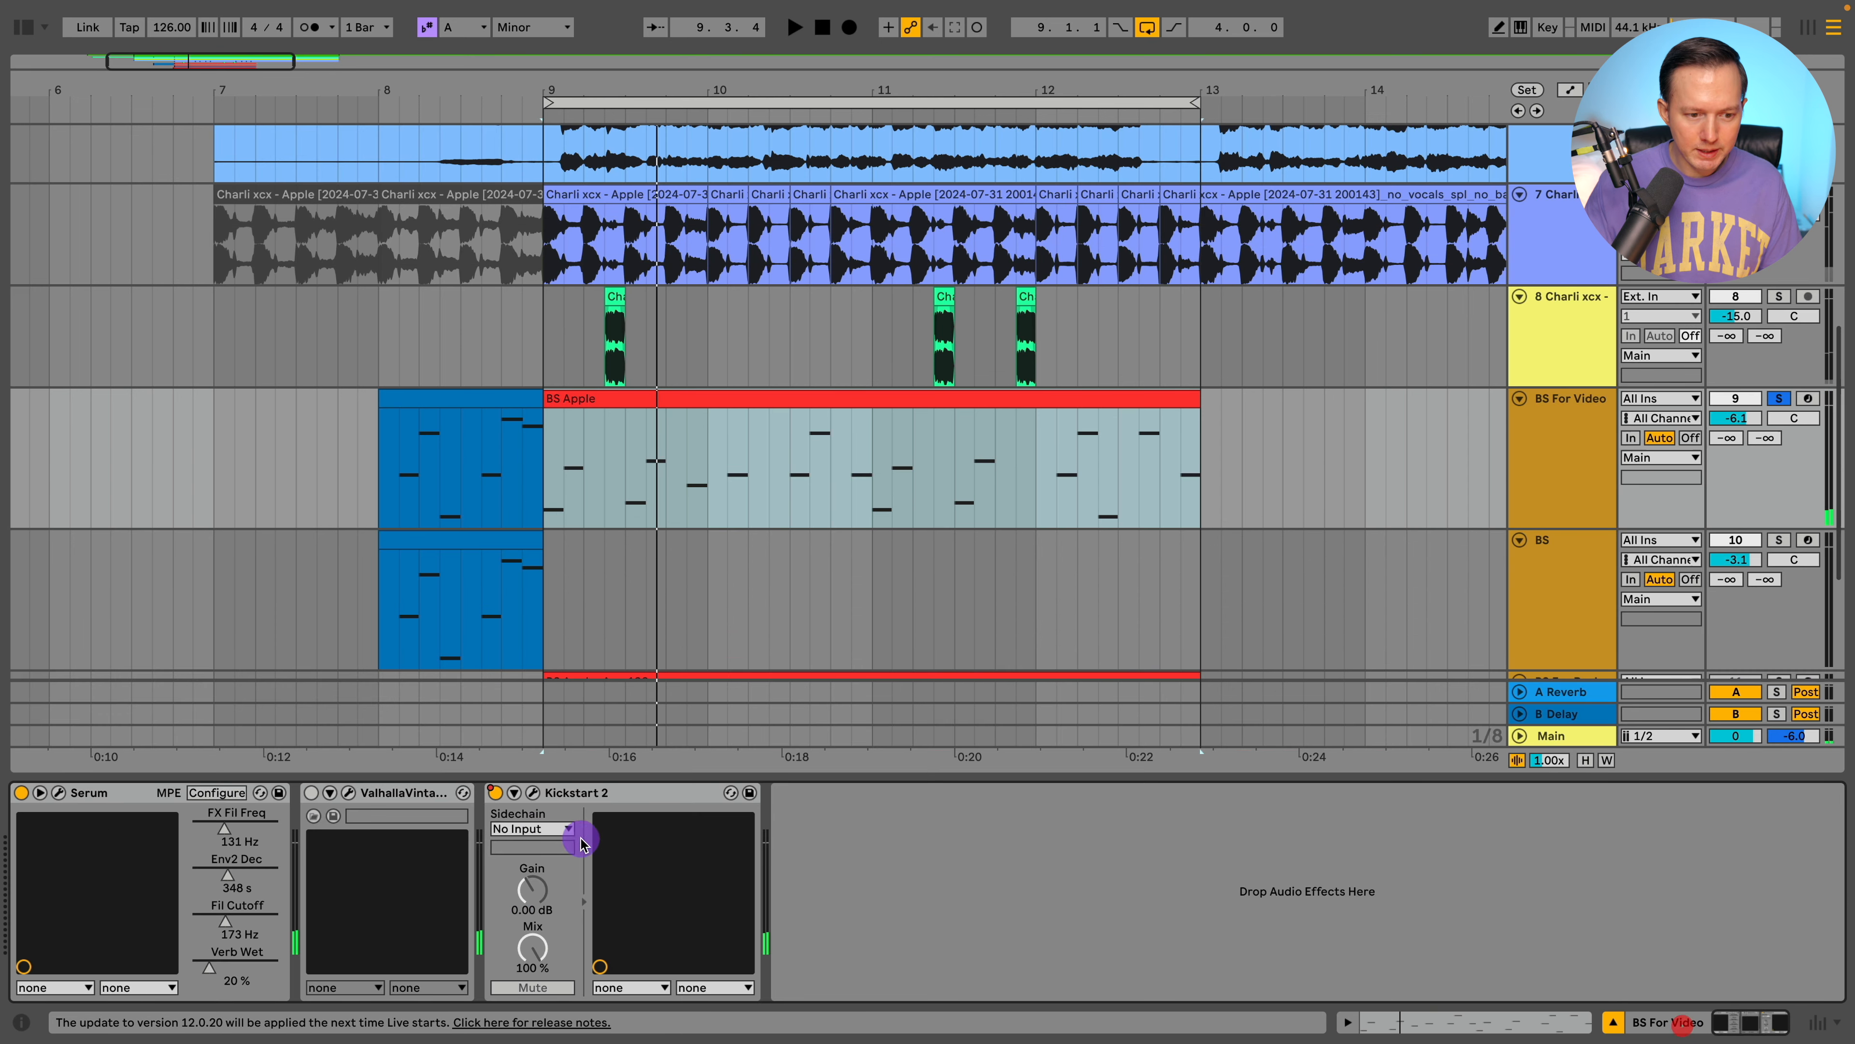
left_click(495, 793)
right_click(495, 793)
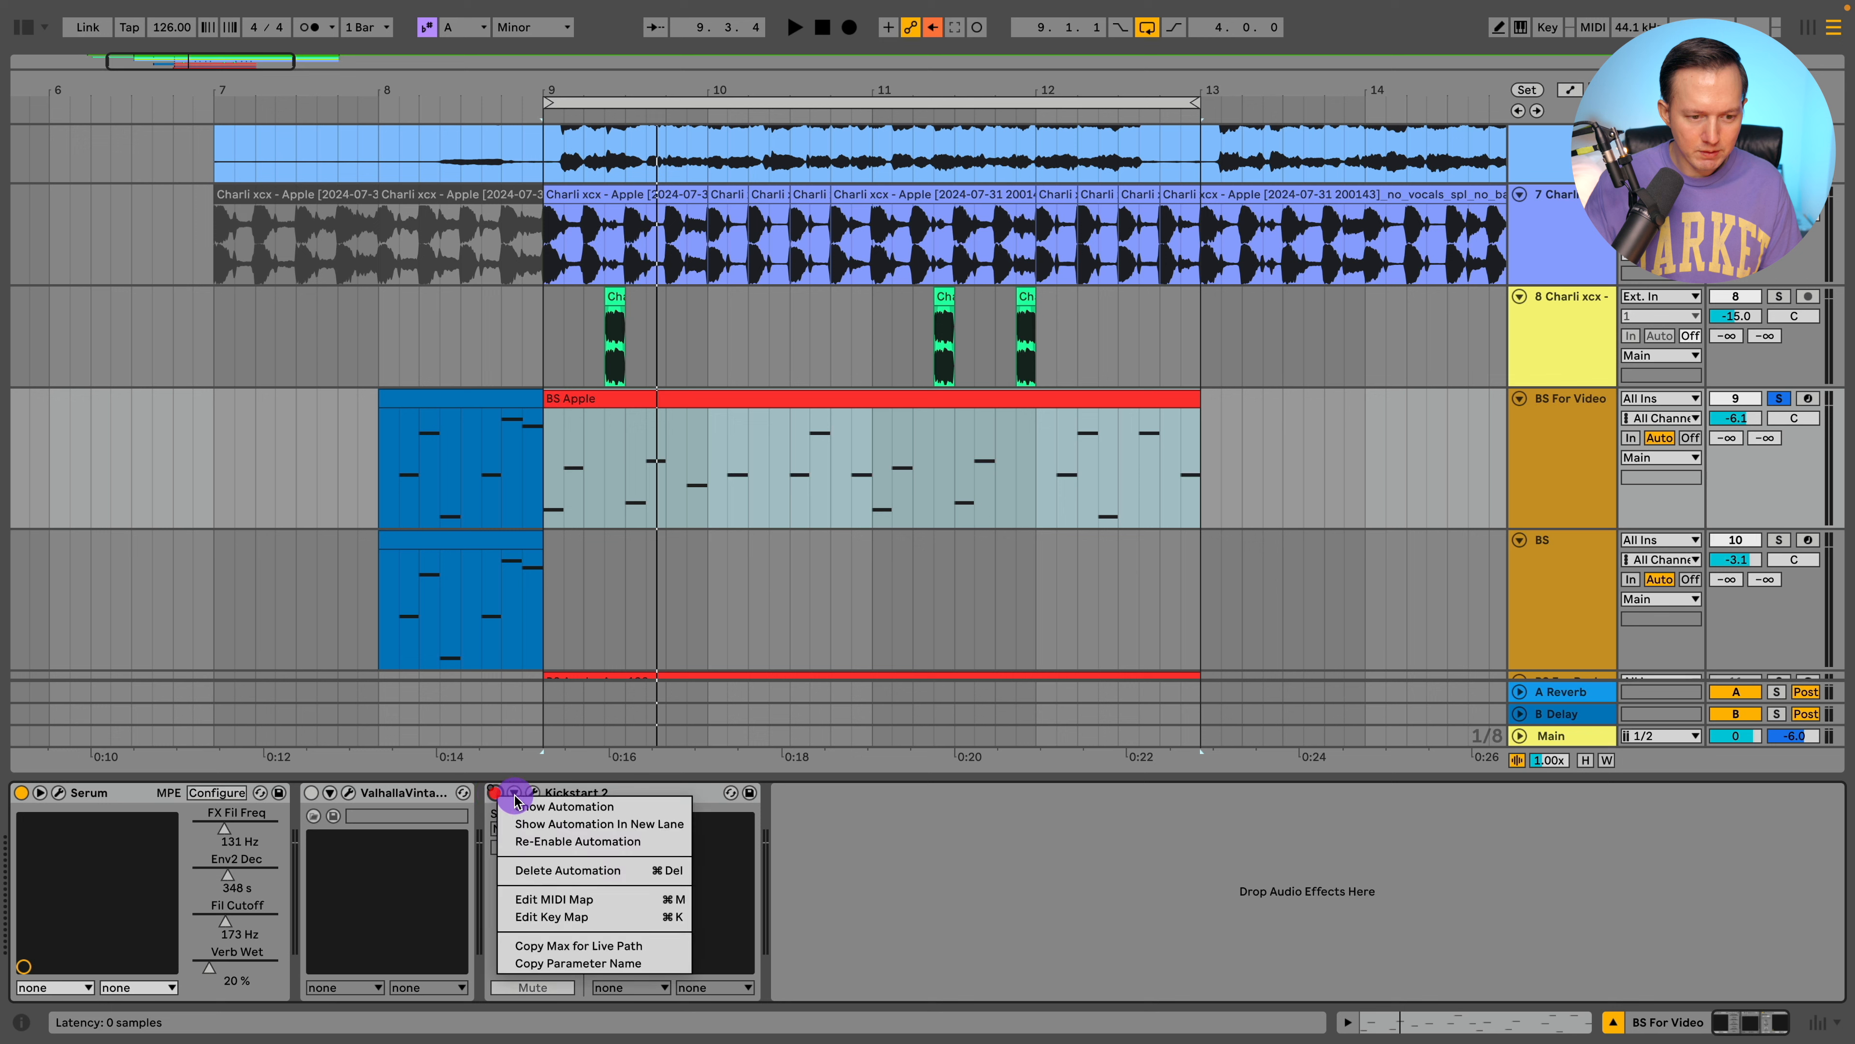
left_click(700, 786)
left_click(1611, 421)
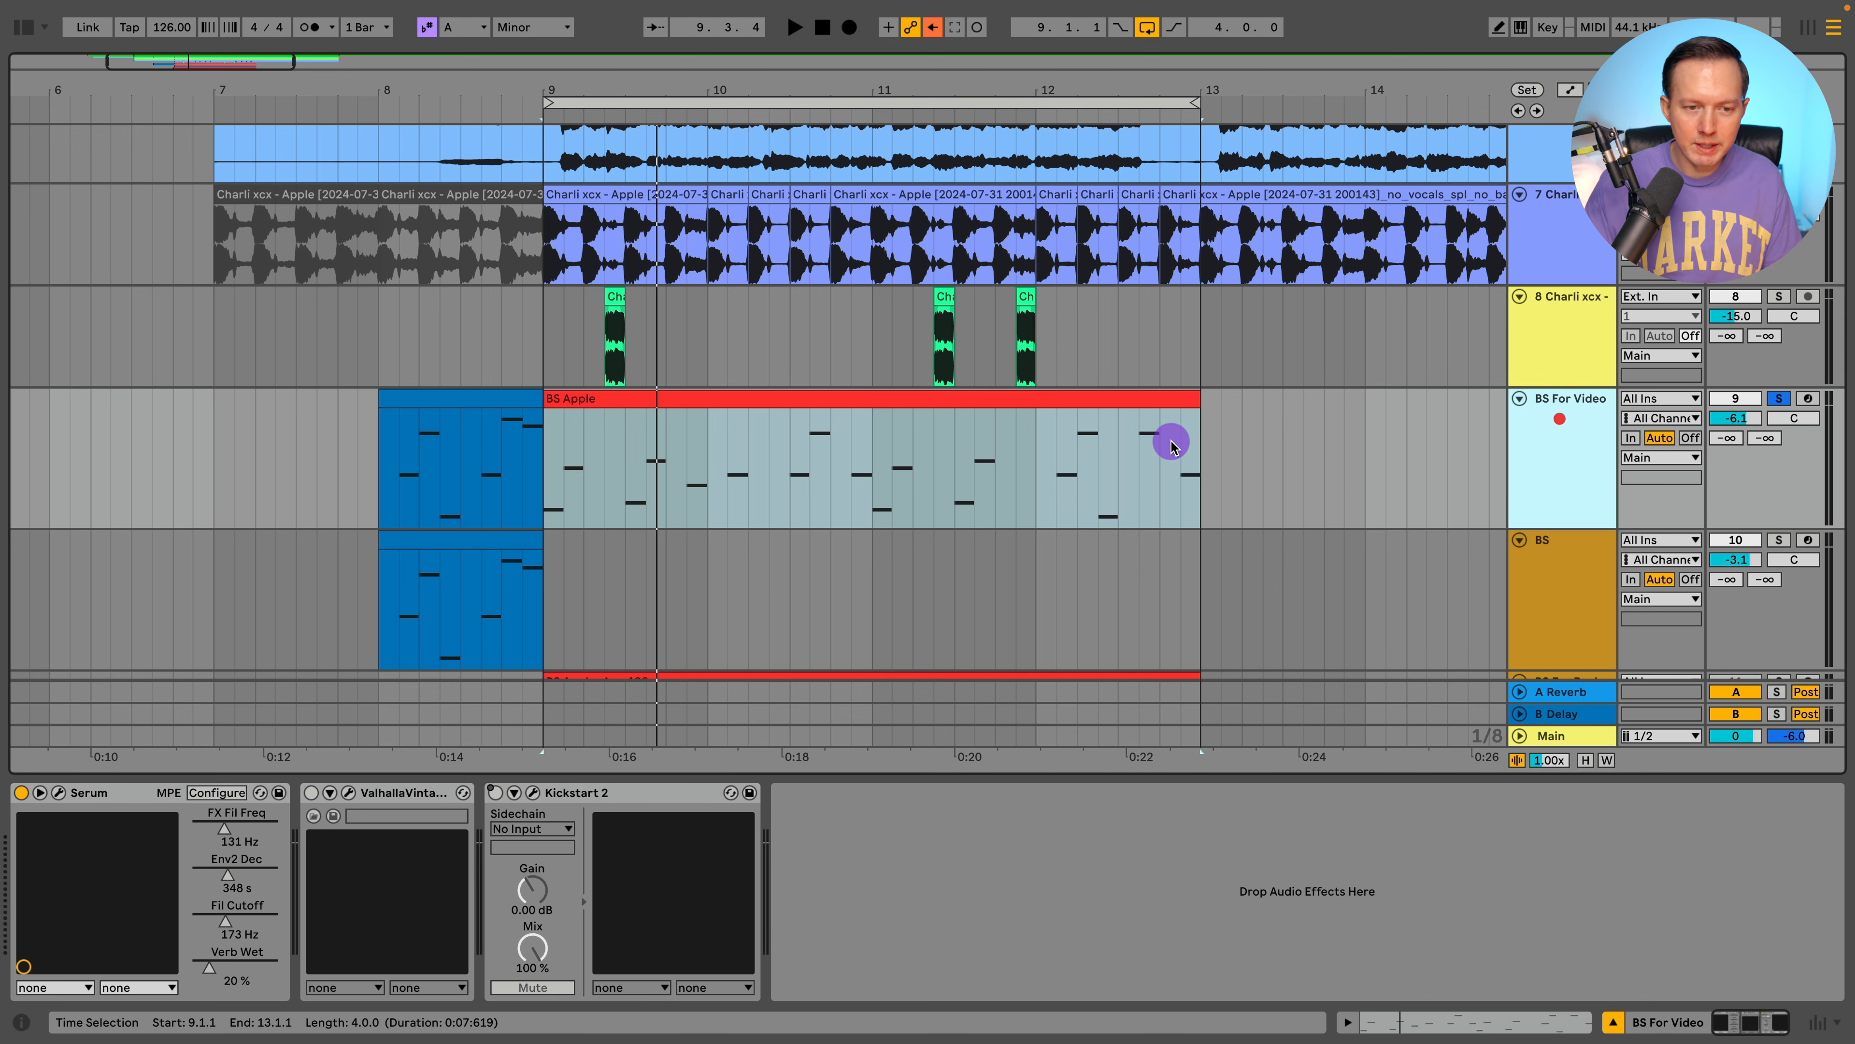
key("space")
left_click(736, 408)
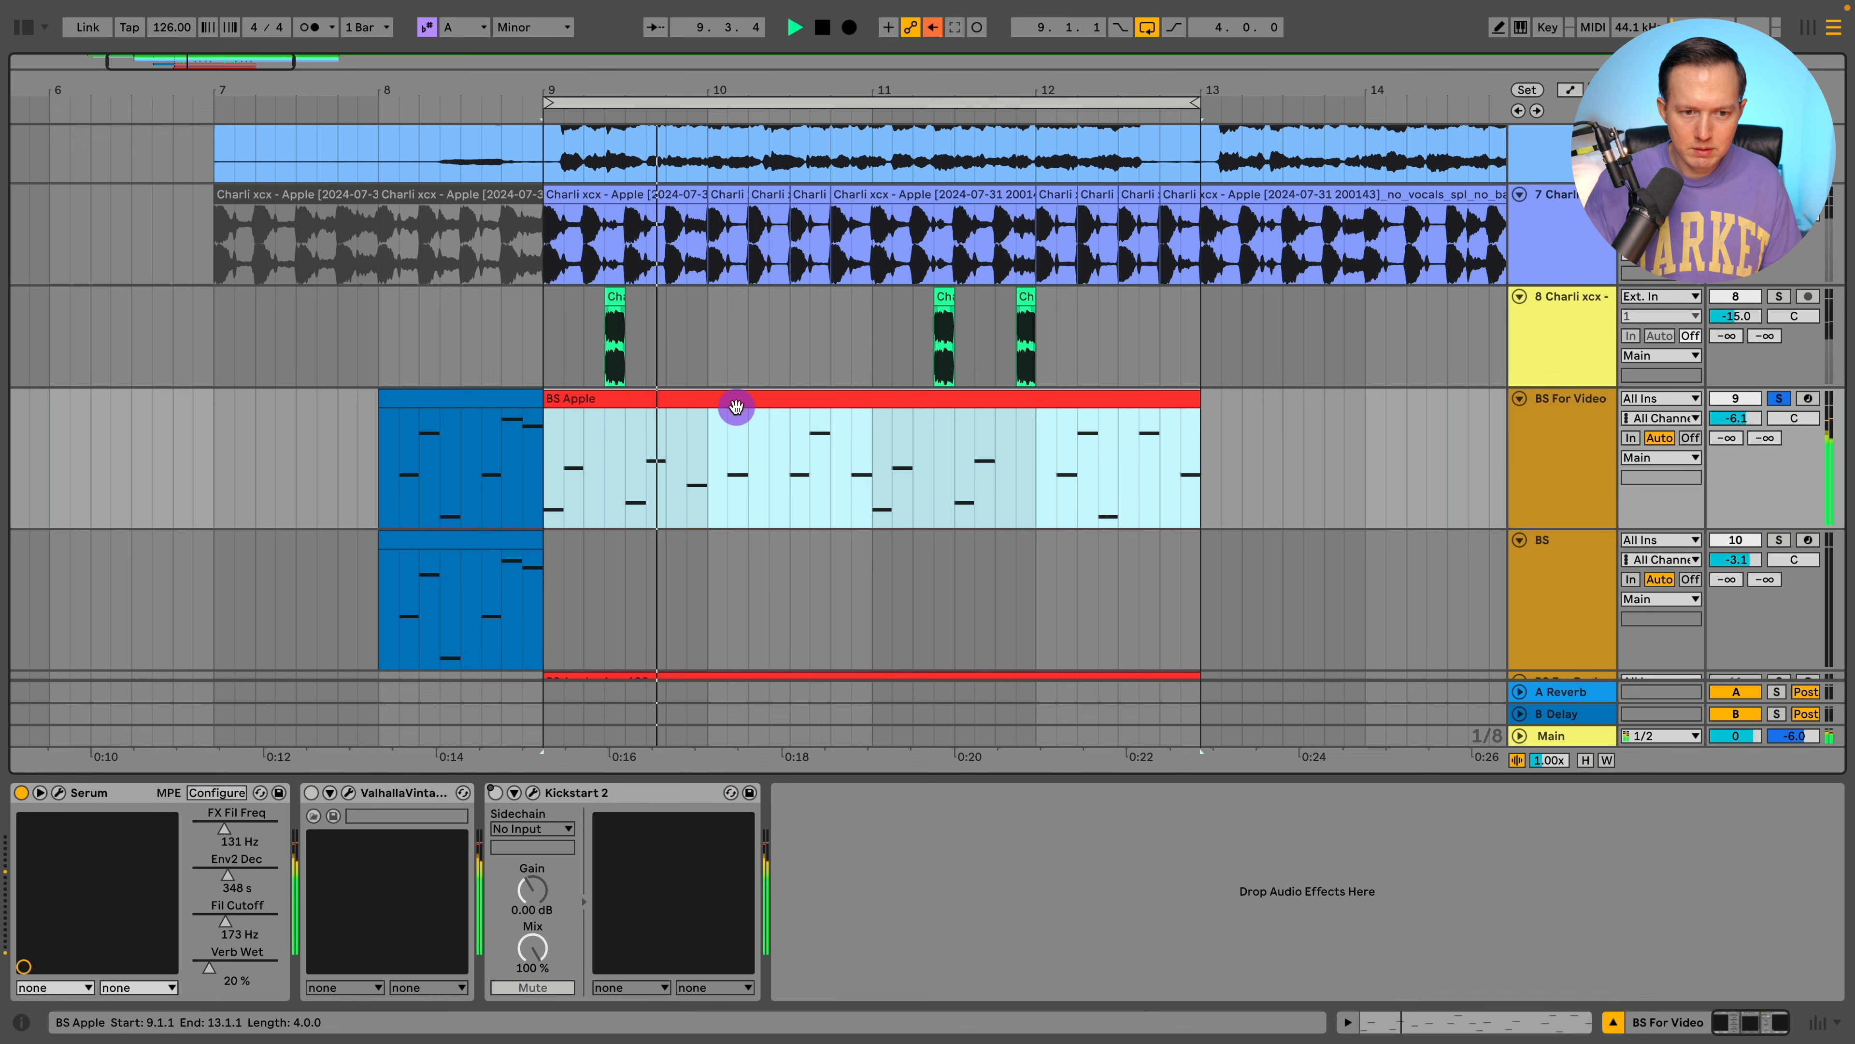
Step: Reset the Serum patch on the BS For Video track to the Init preset and enable Mono voicing
left_click(59, 794)
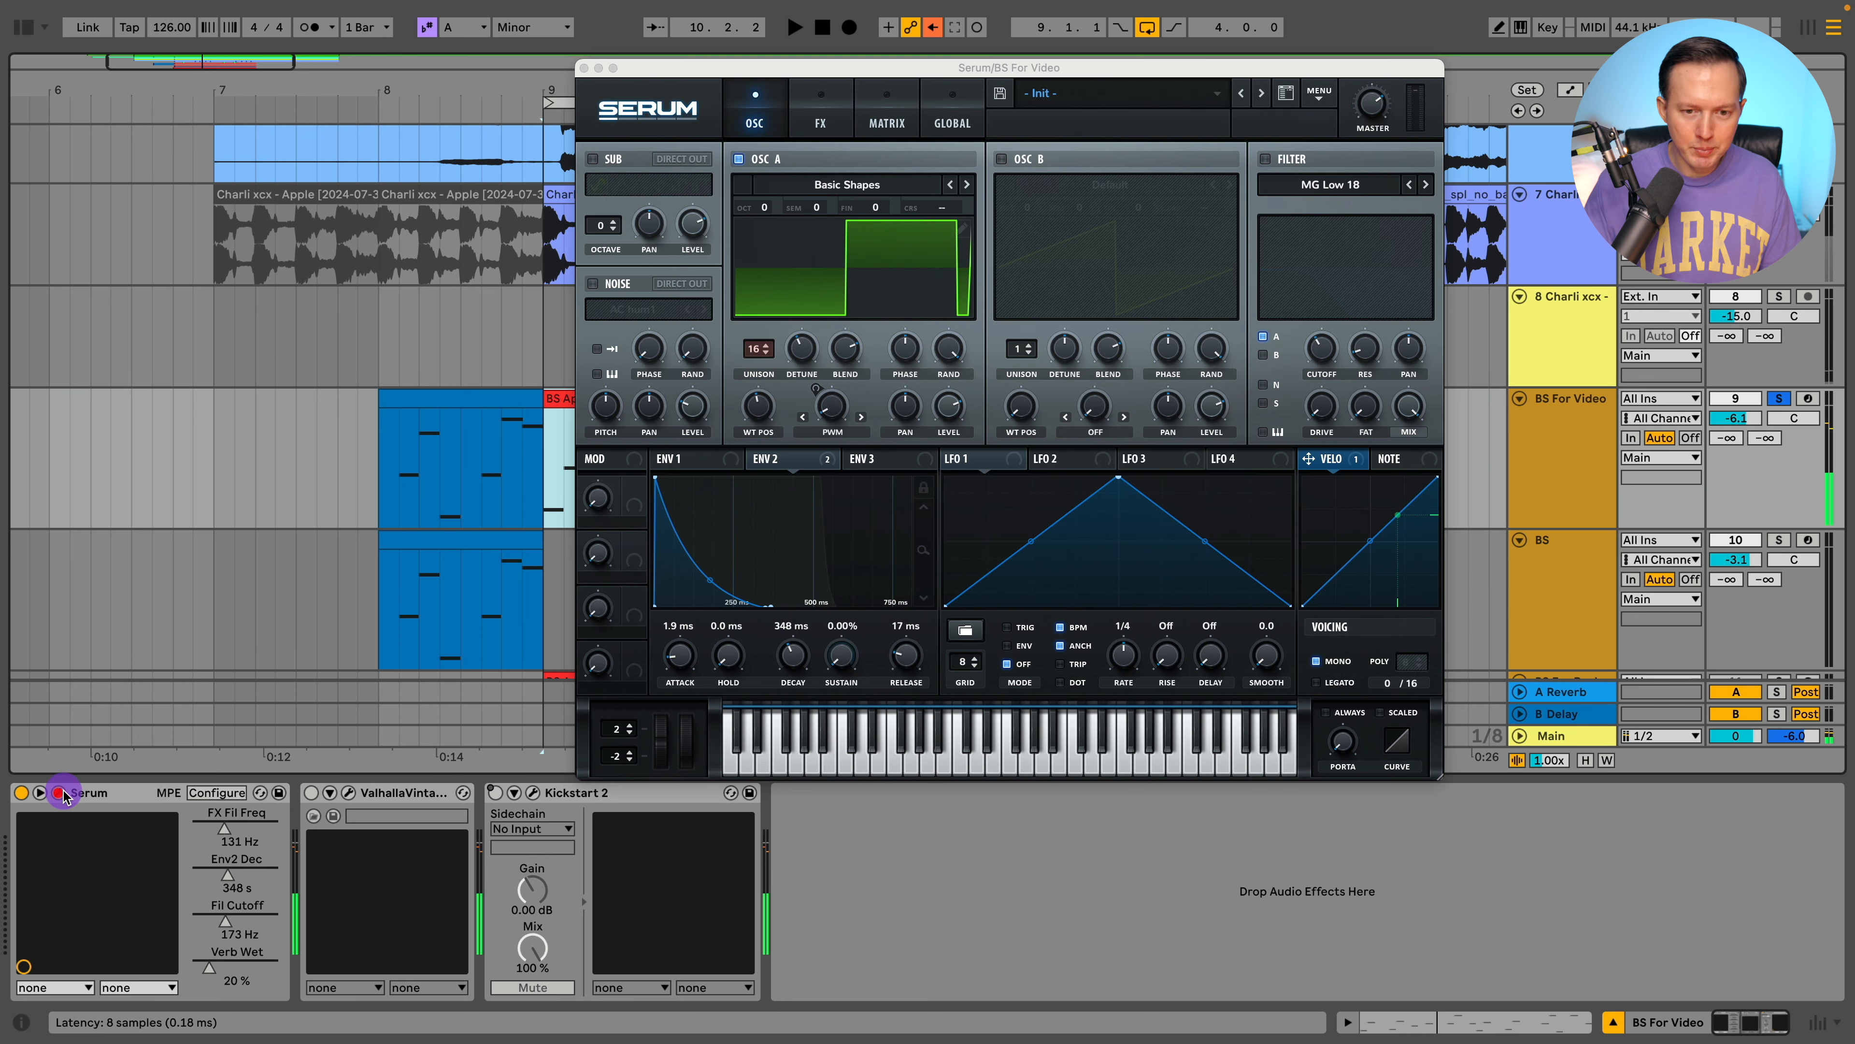
left_click_drag(1130, 70, 1003, 135)
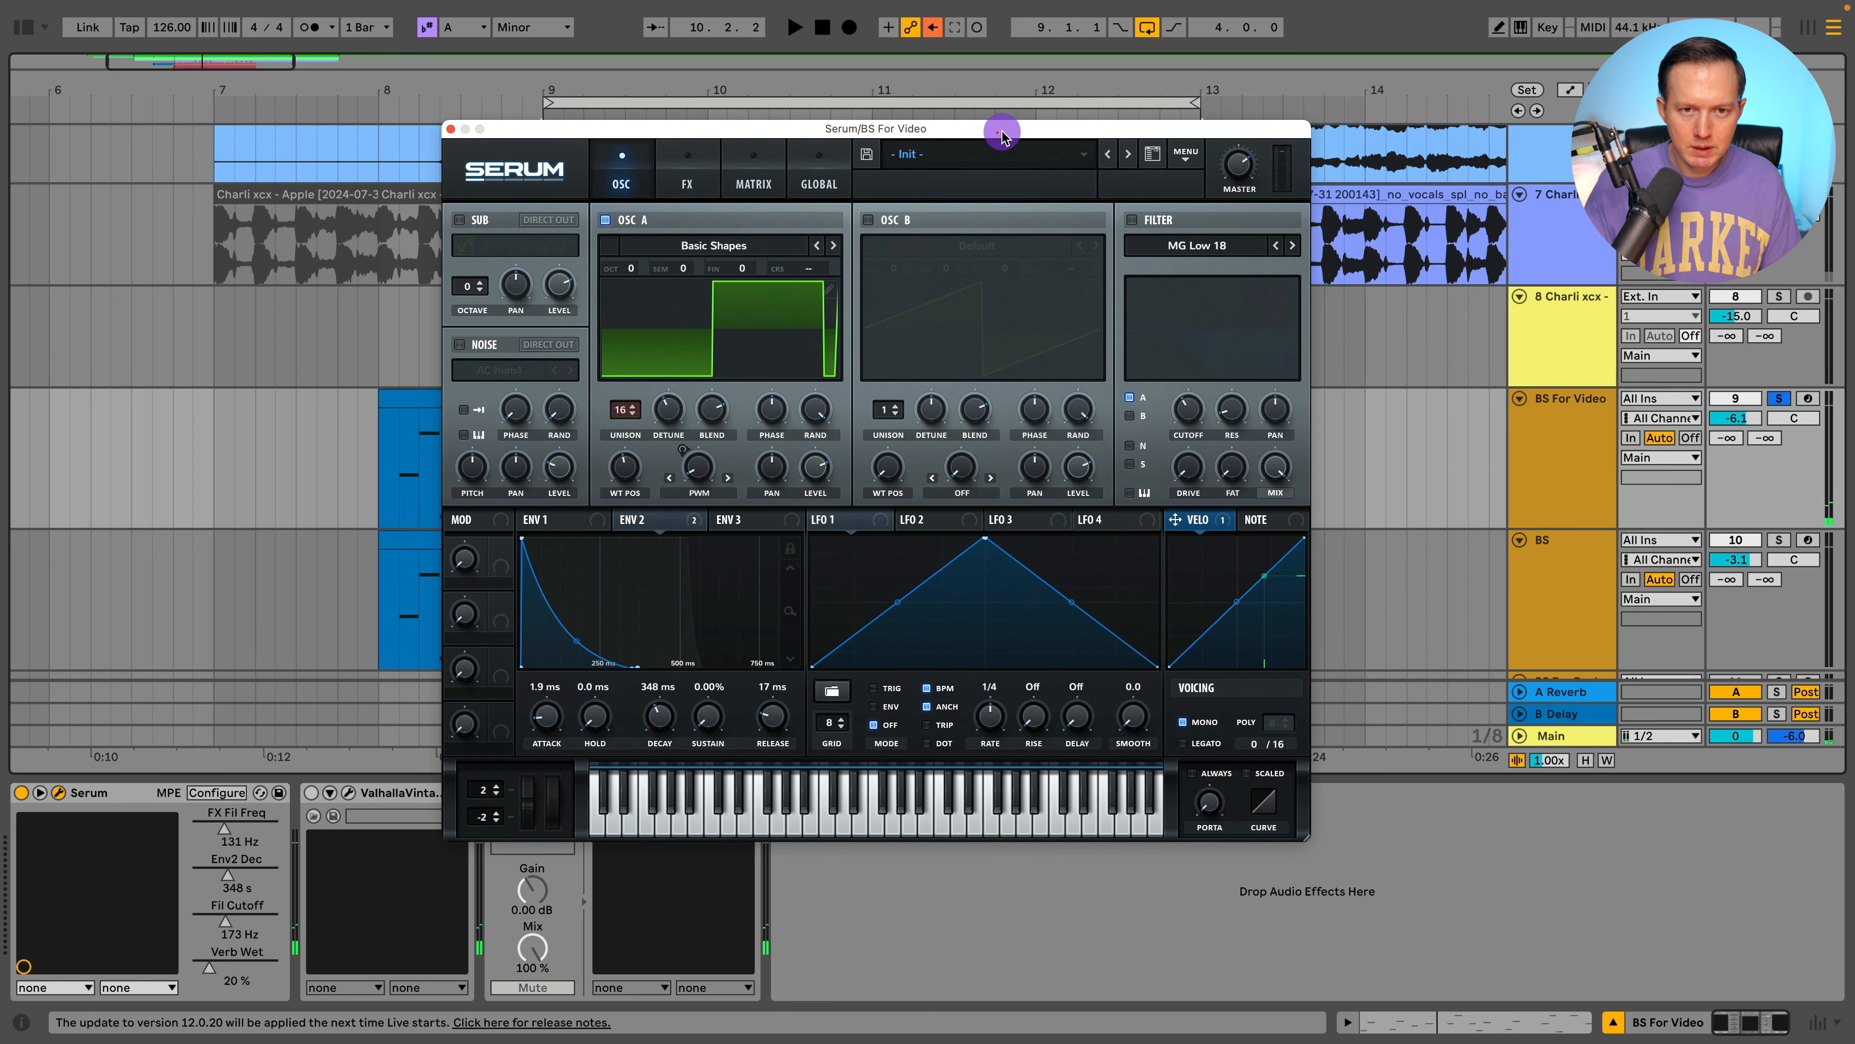
left_click(1186, 156)
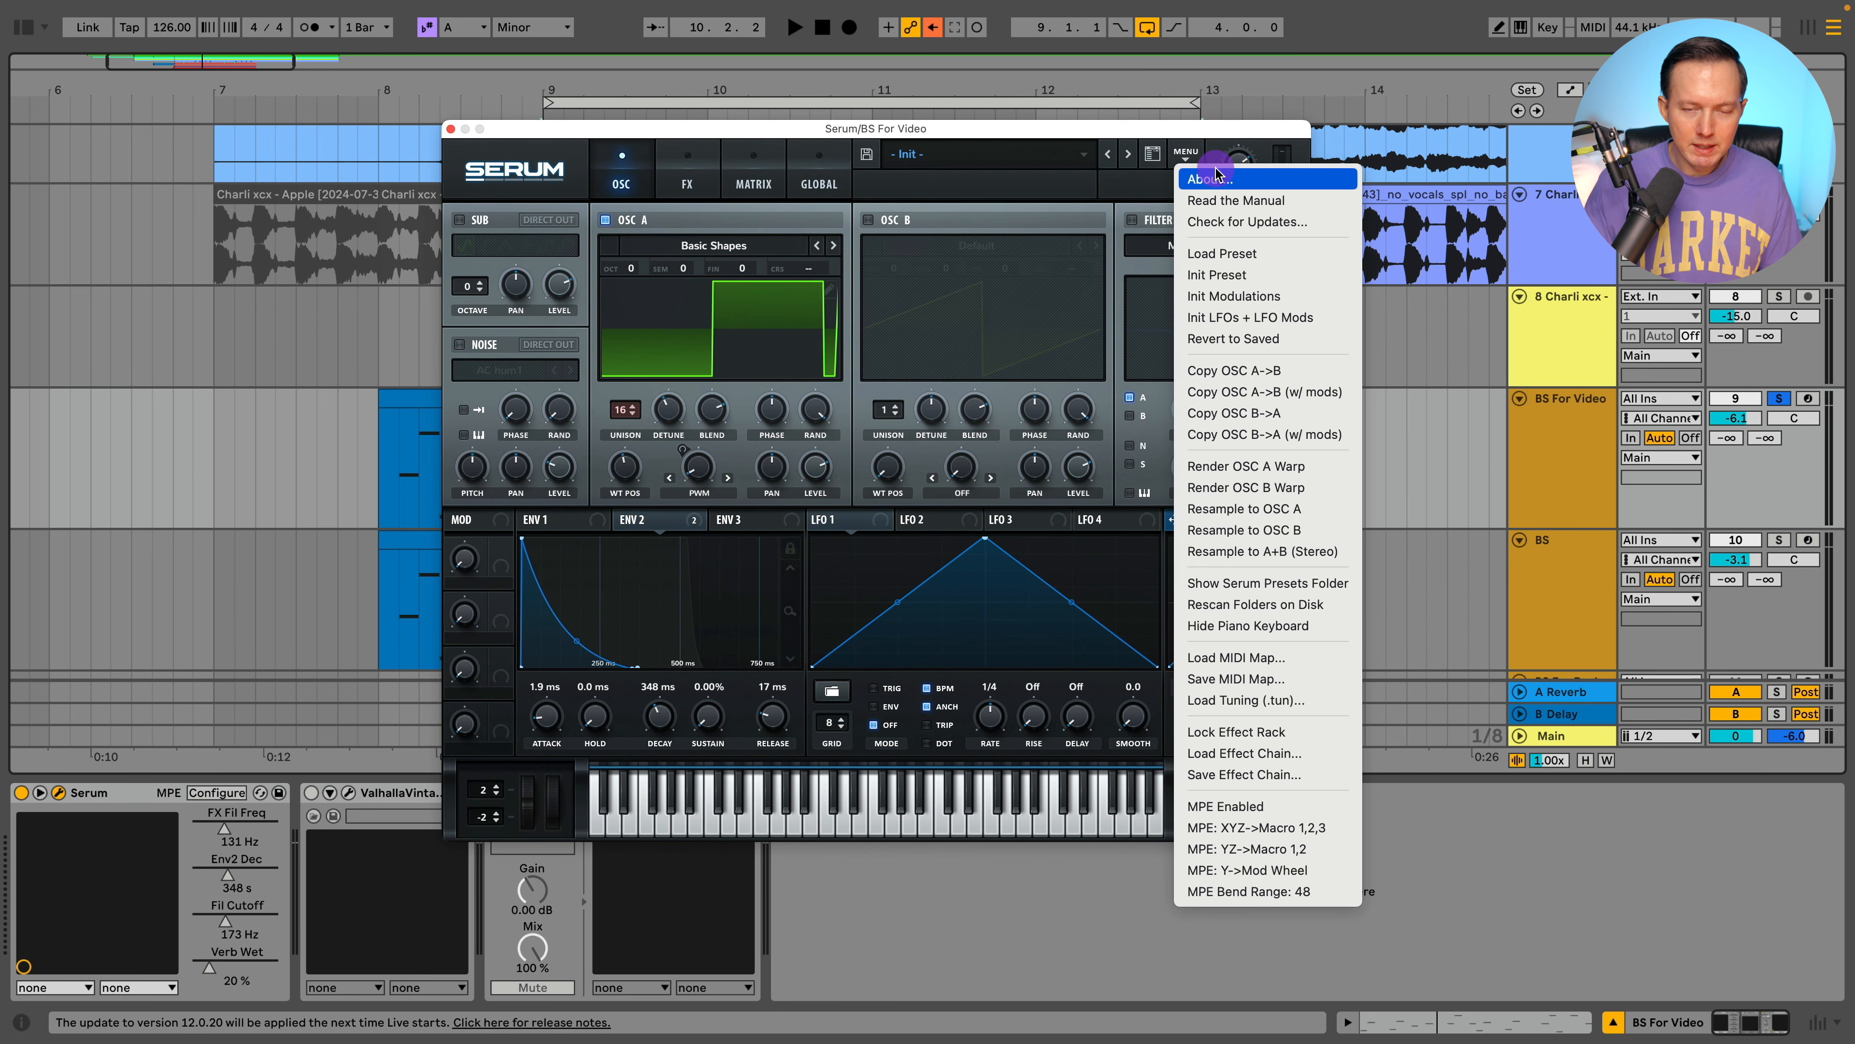
left_click(1273, 274)
left_click(1182, 721)
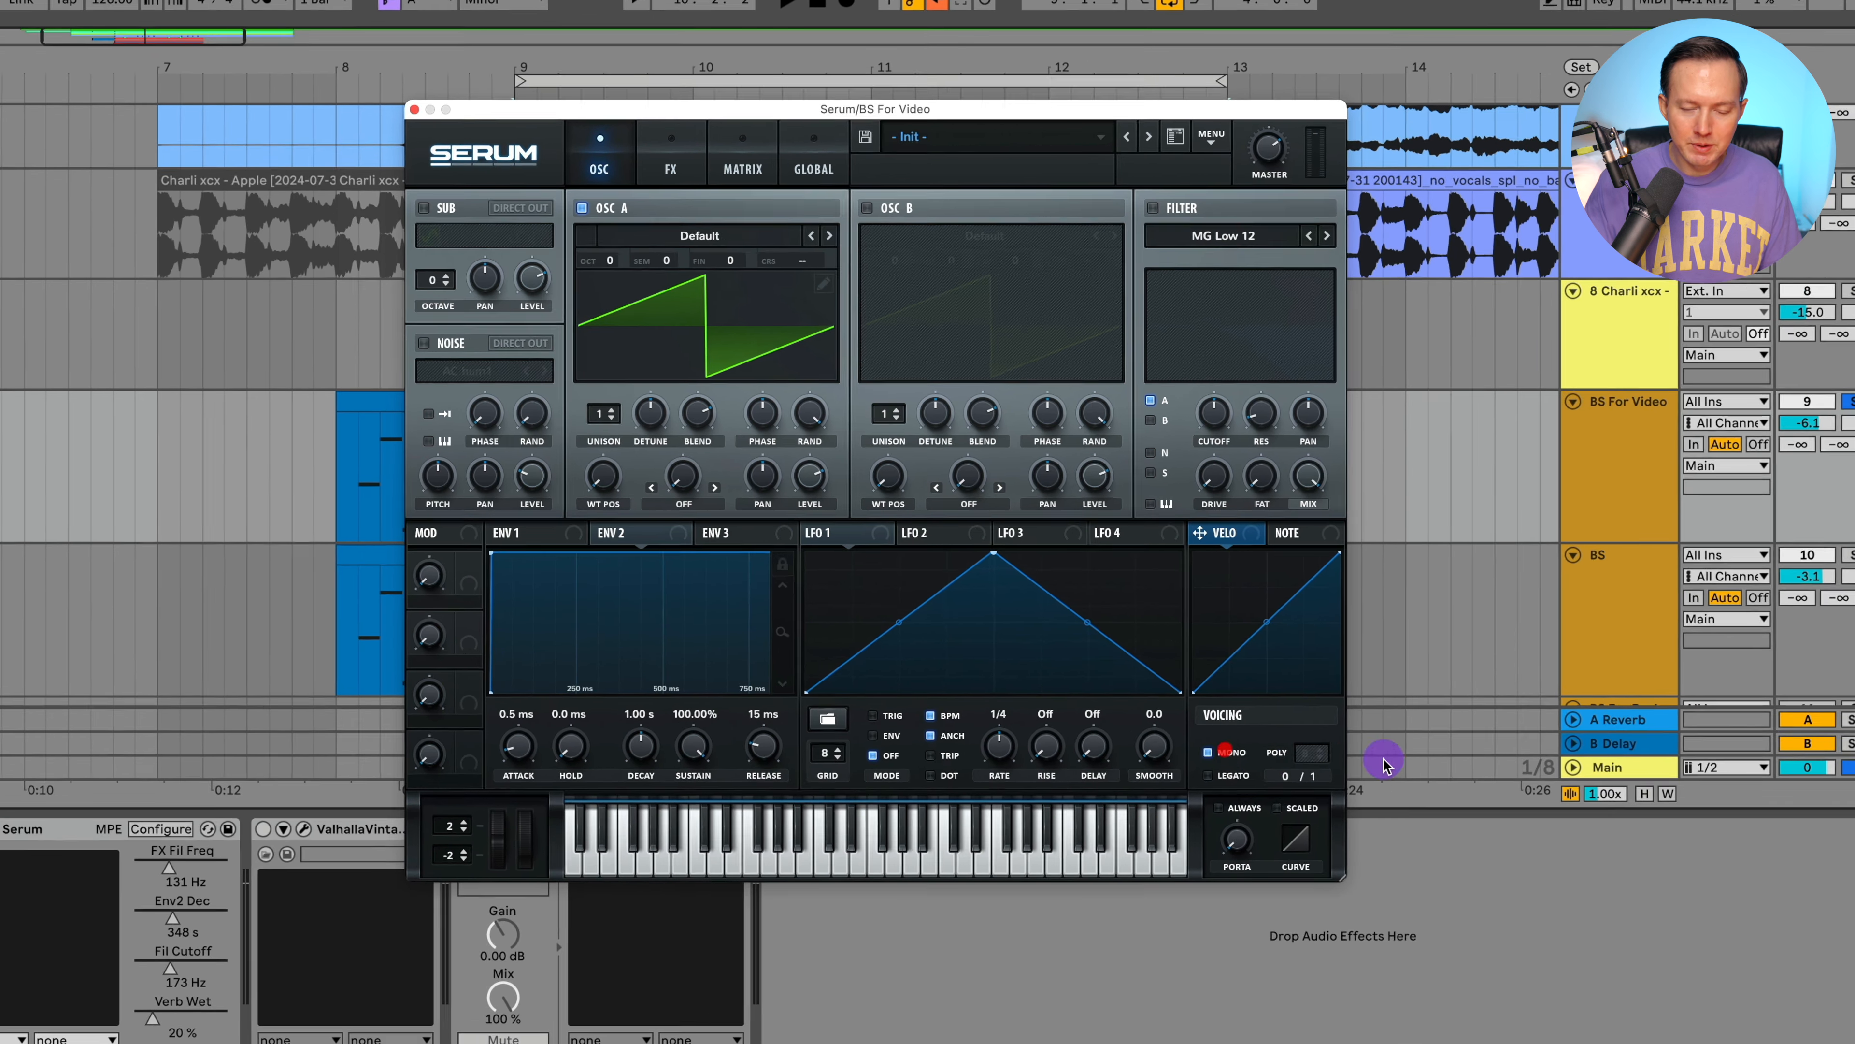
left_click(1200, 410)
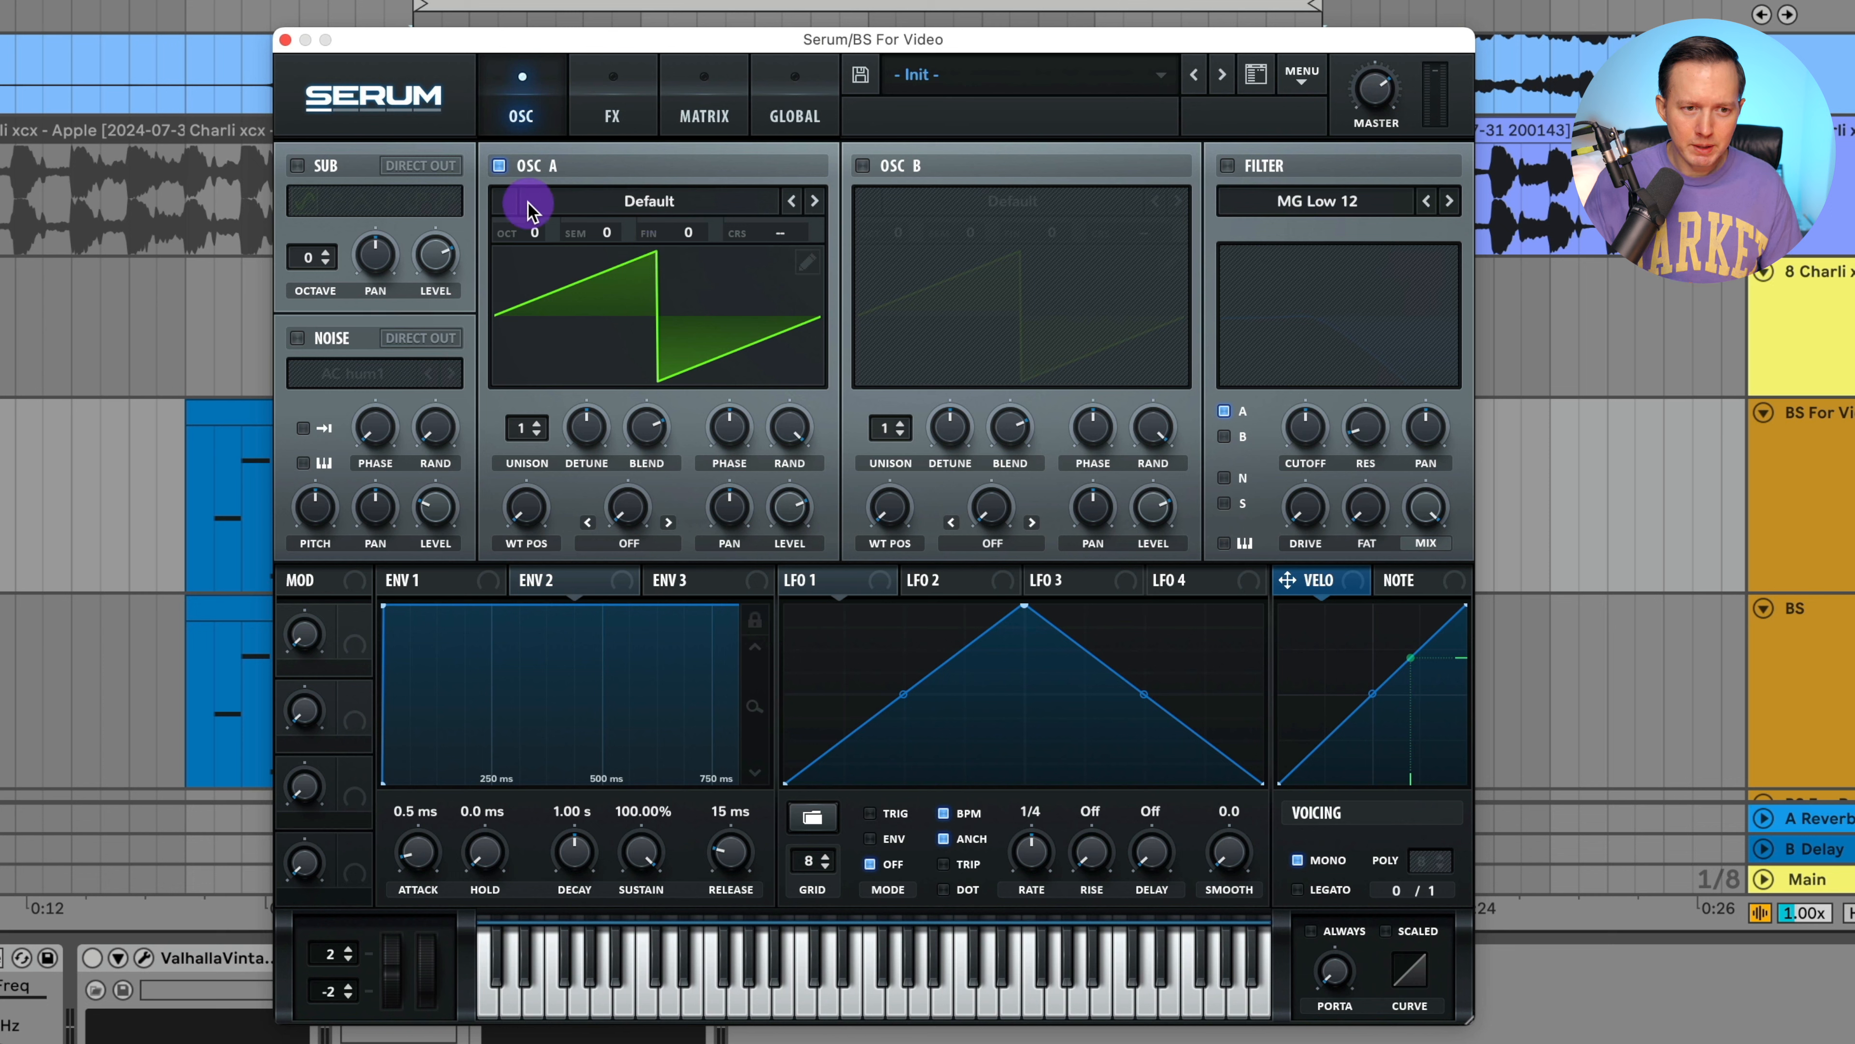
Step: Try lowering oscillator A by 2 octaves, and return its octave setting to 0
left_click_drag(537, 234, 538, 242)
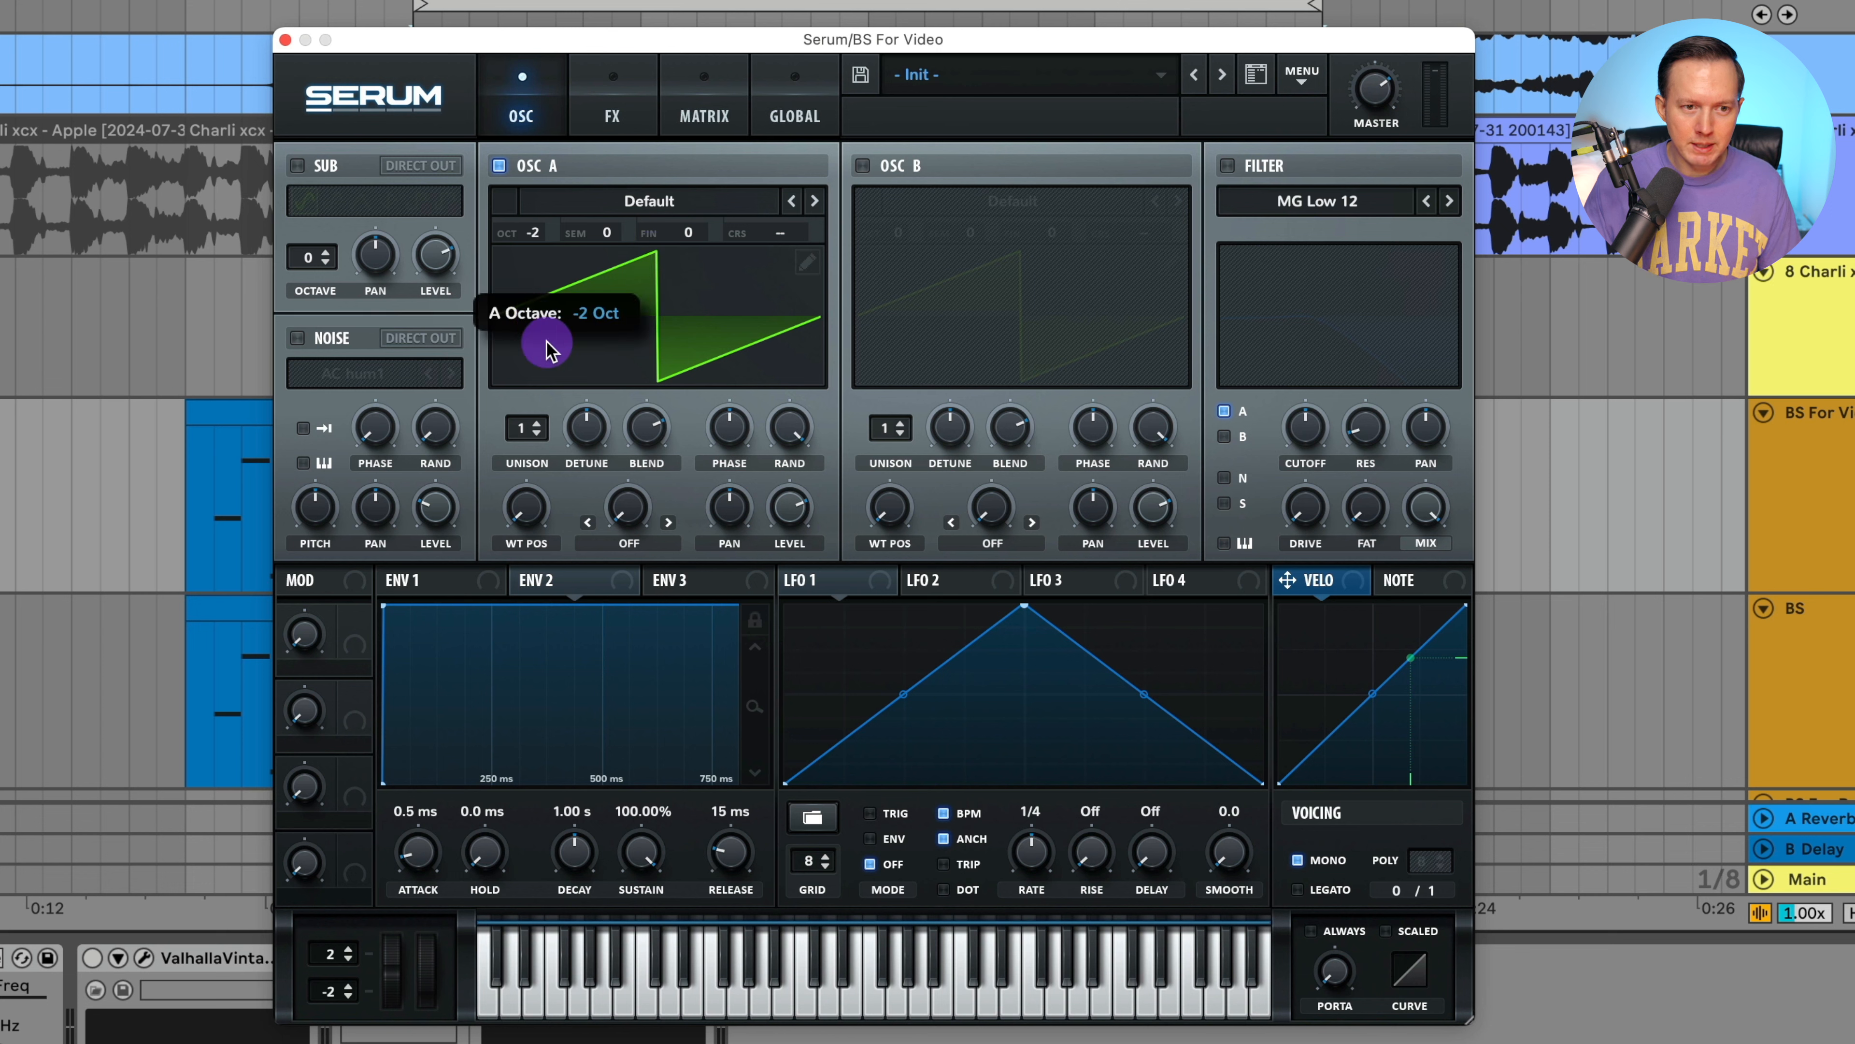
left_click_drag(548, 349, 544, 238)
left_click_drag(550, 372, 578, 256)
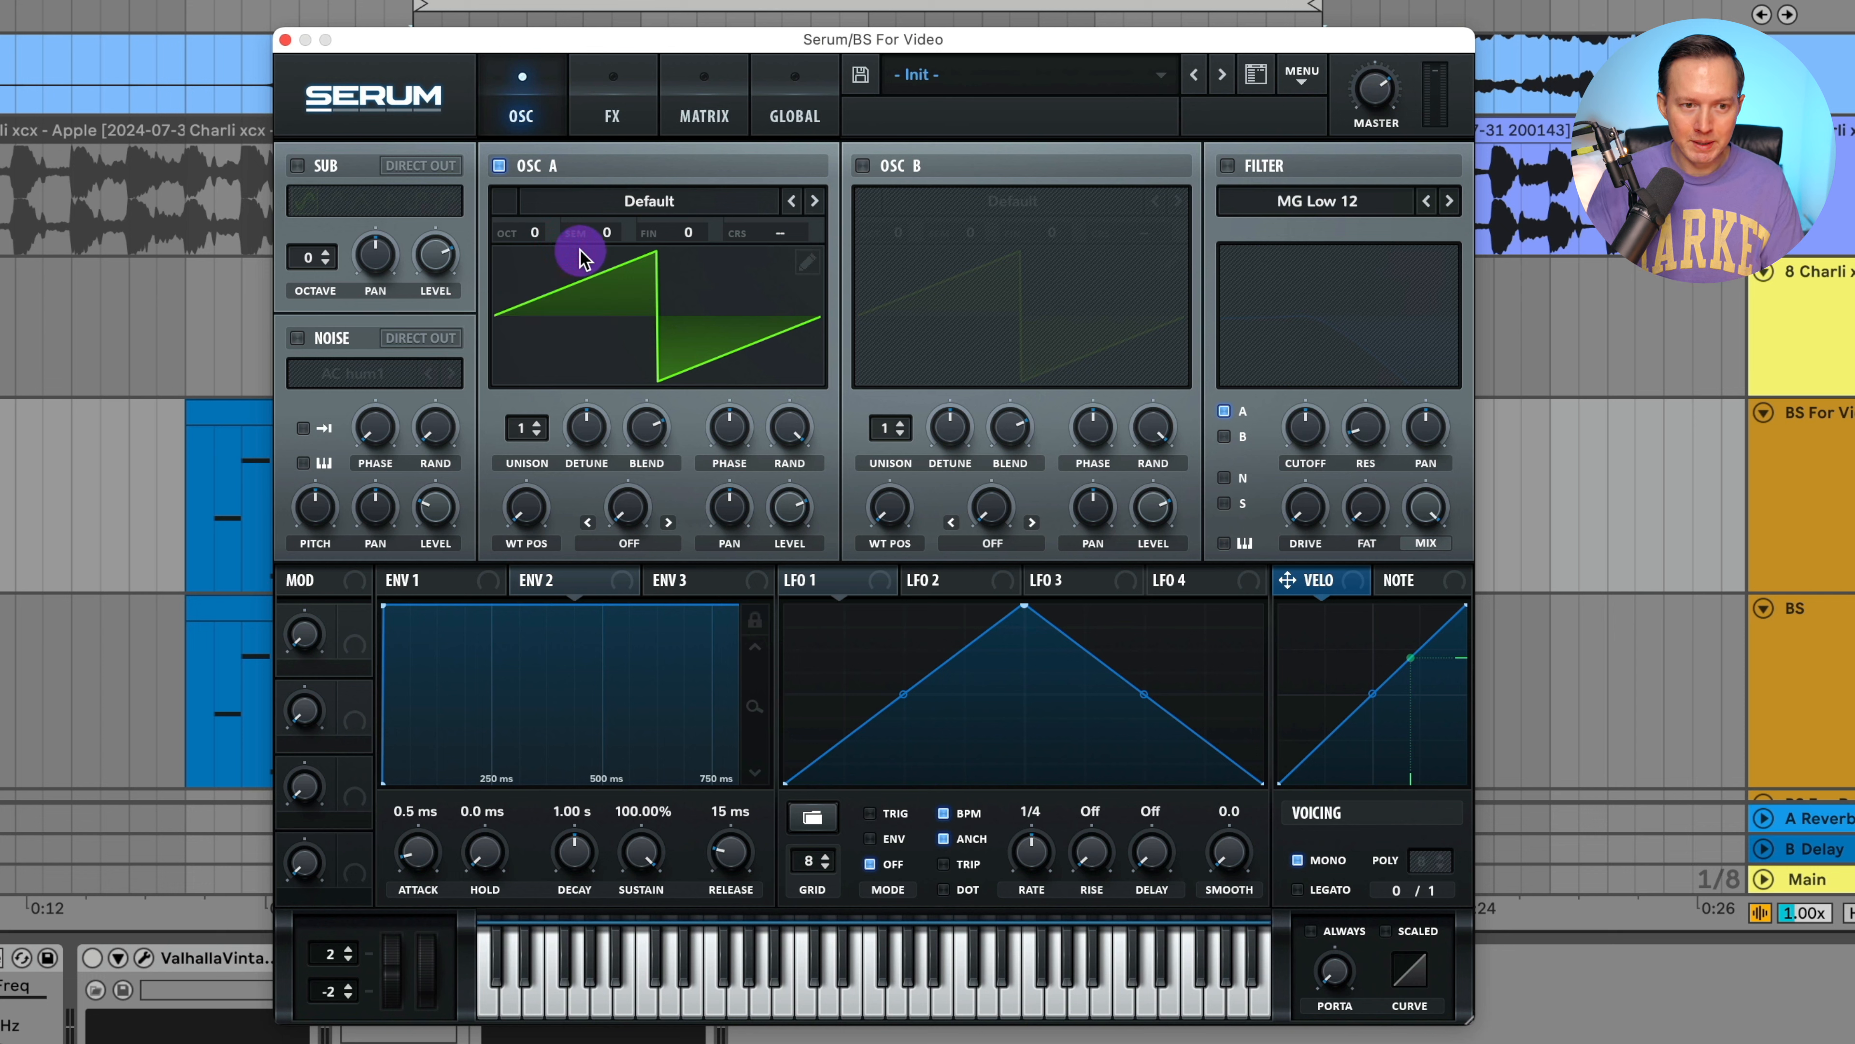
left_click_drag(534, 240, 550, 338)
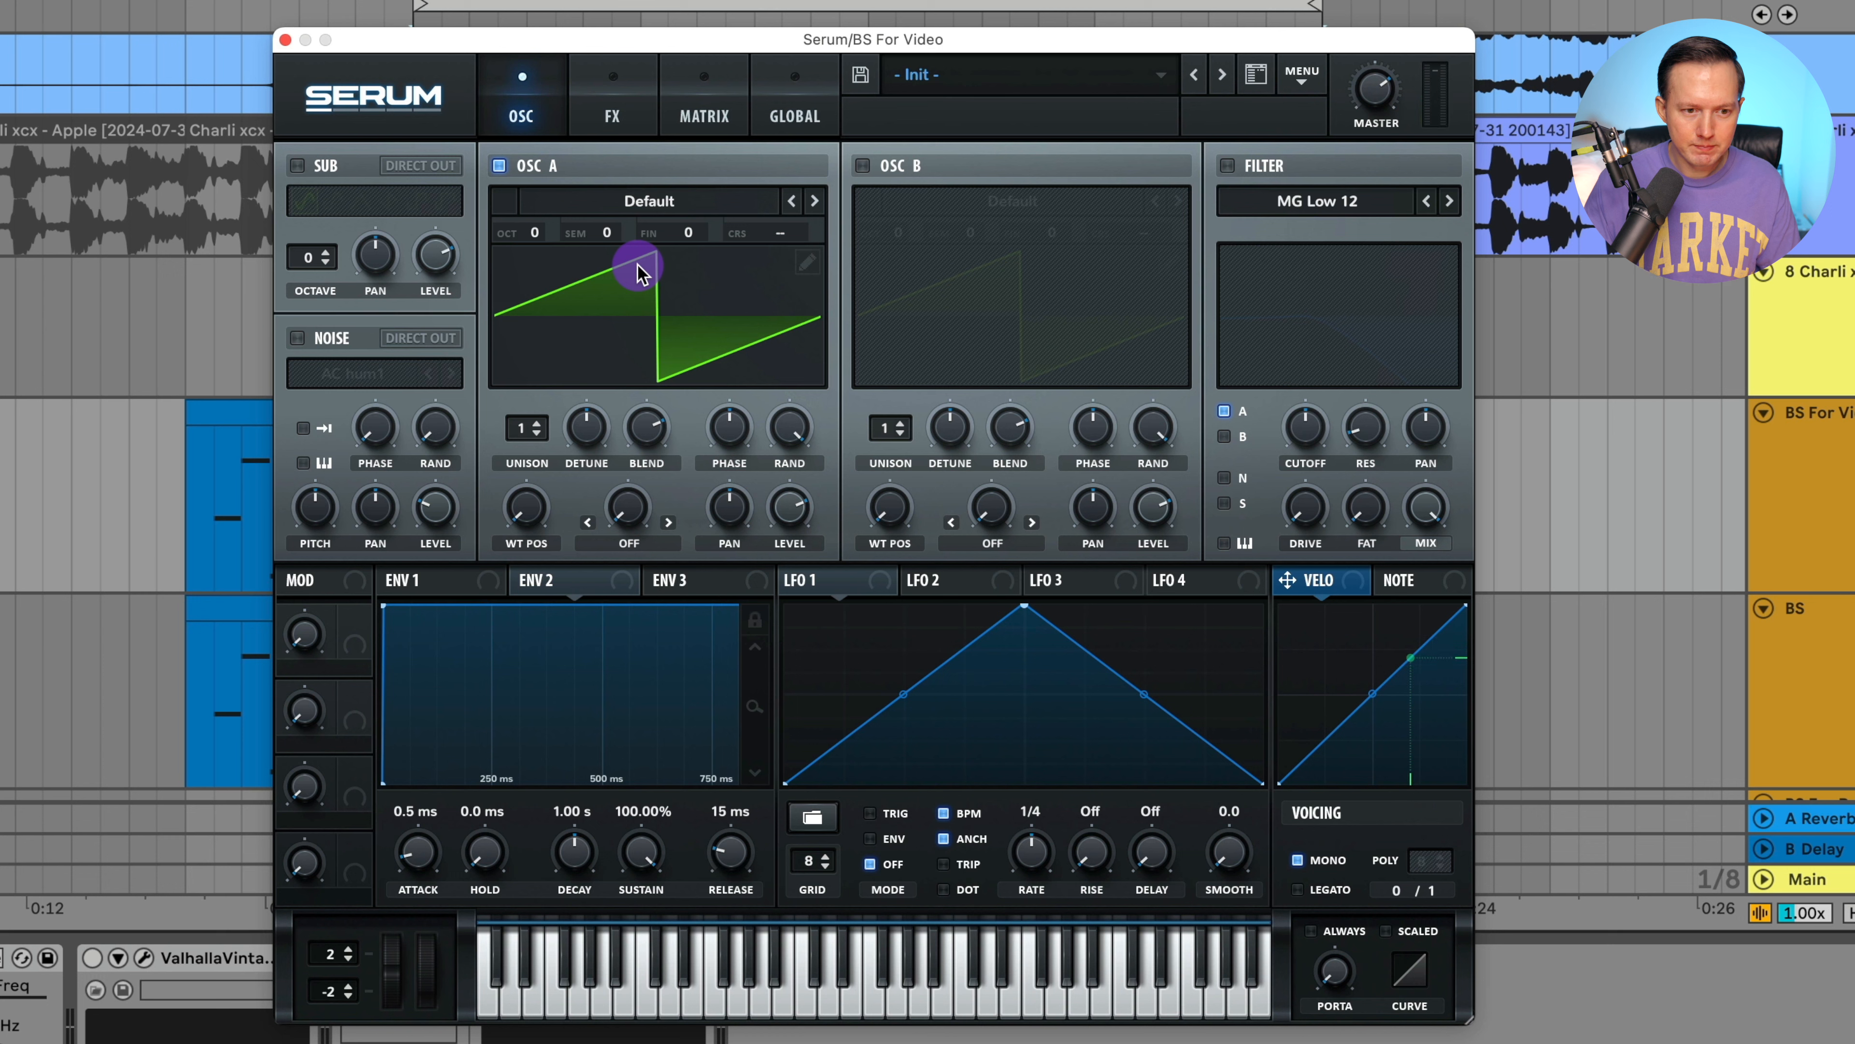
Step: Shape Env 1 with an attack of 1.7 ms, a decay of 513 ms and a release of 53 ms
left_click(430, 578)
left_click_drag(777, 707, 752, 771)
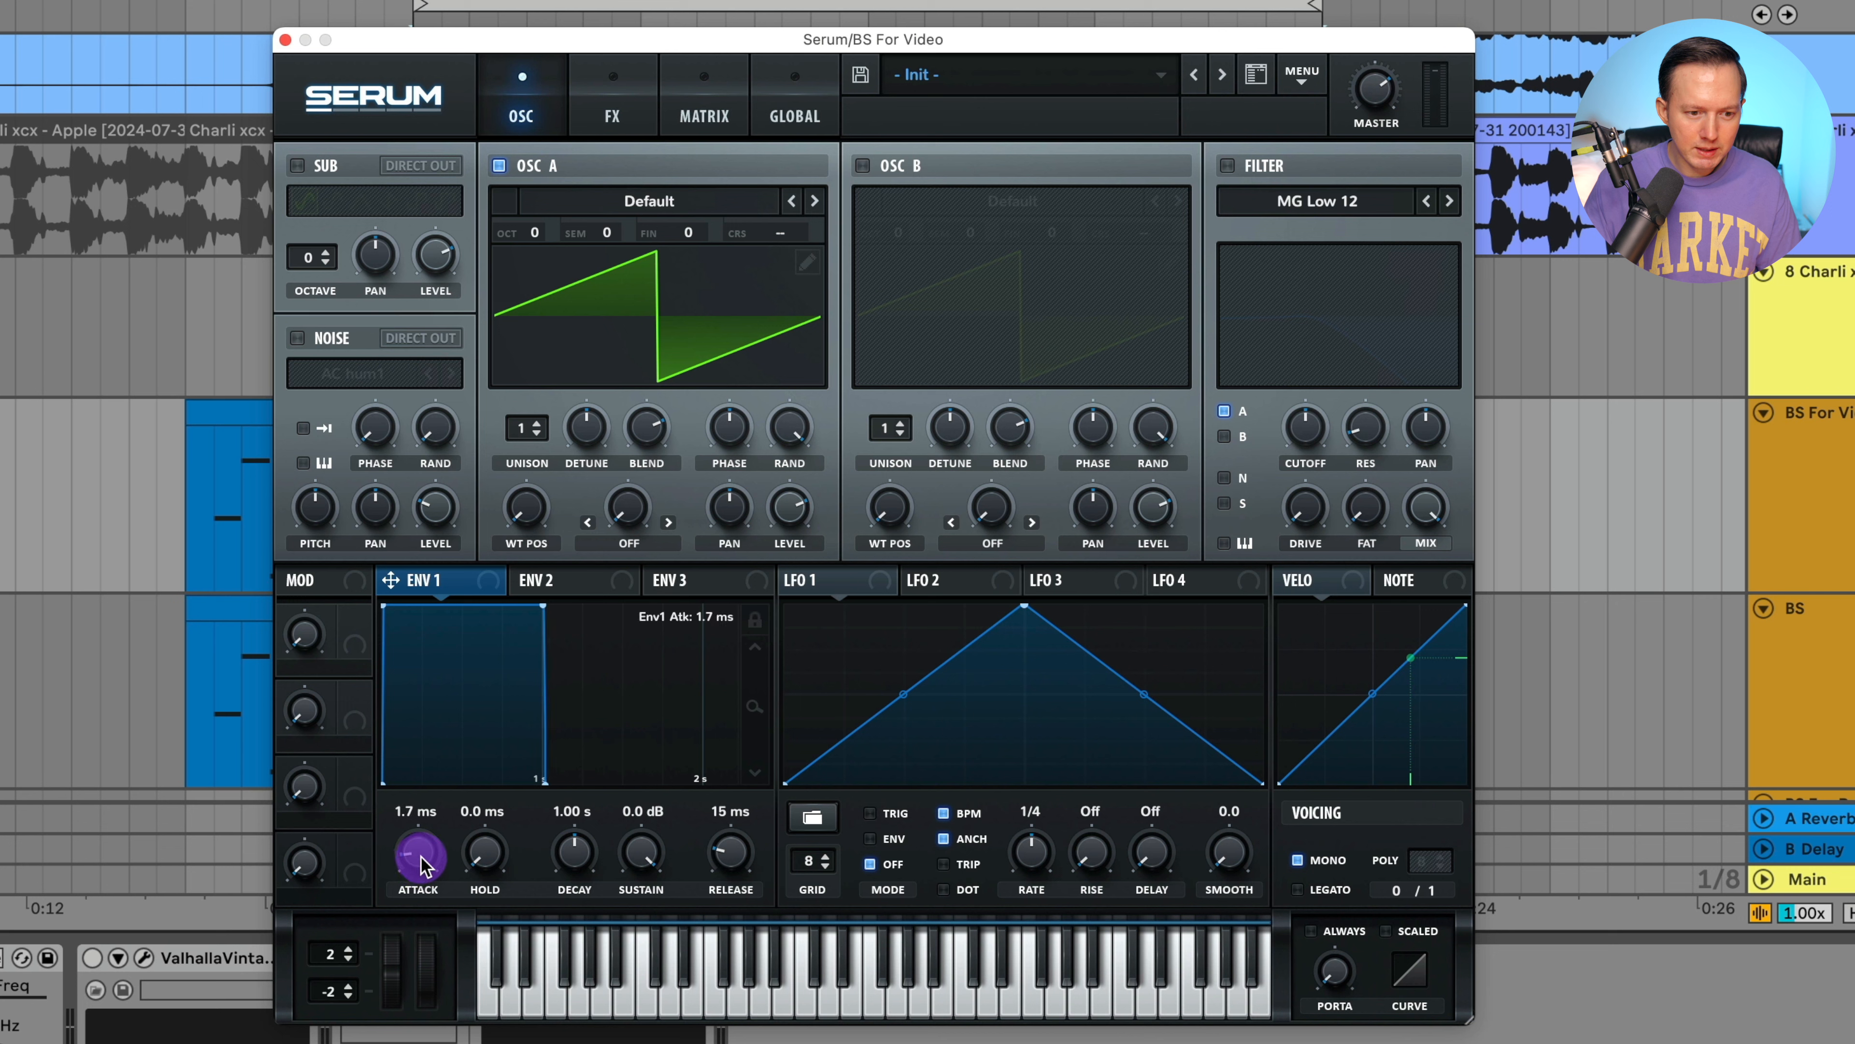
left_click_drag(583, 857, 585, 880)
left_click_drag(729, 866, 733, 851)
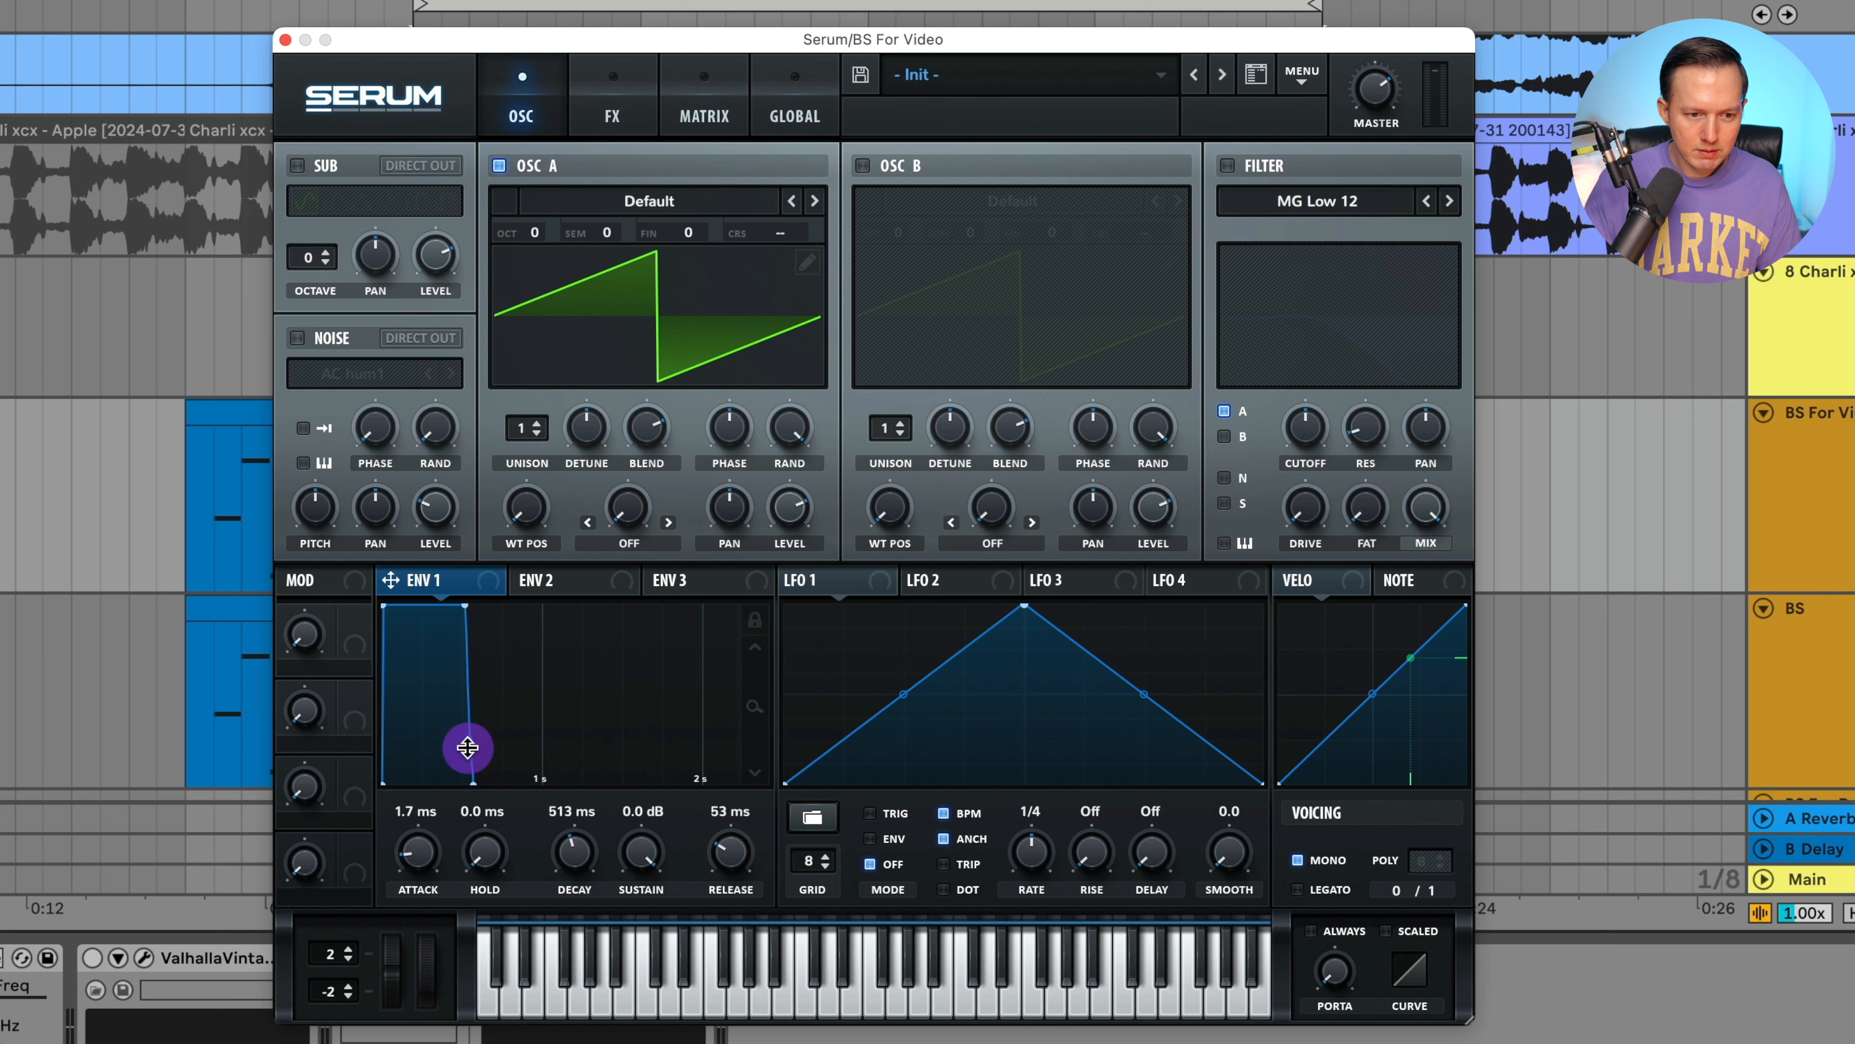
left_click_drag(468, 744, 468, 747)
Step: Shape Env 2 with an attack of 1.6 ms, a decay of 360 ms, zero sustain and a release of 18 ms
left_click(593, 582)
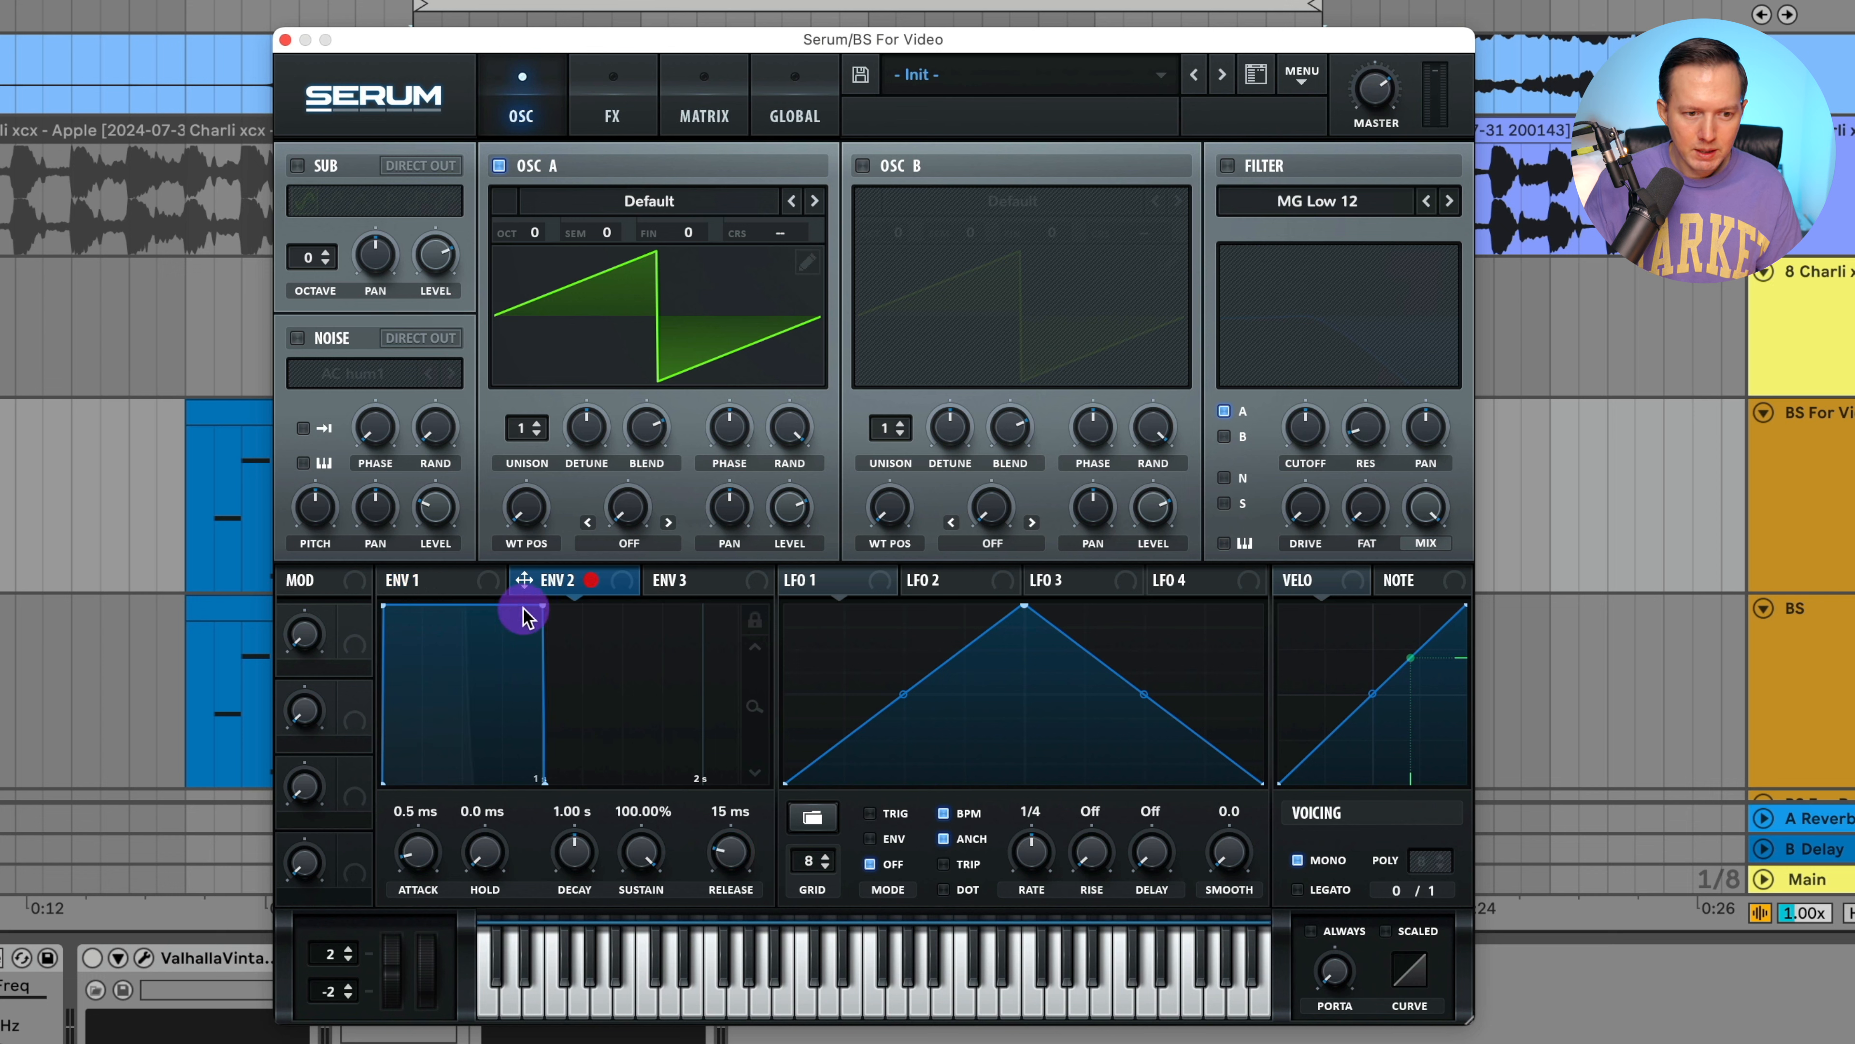
left_click_drag(446, 813, 420, 801)
left_click_drag(755, 706, 758, 799)
left_click_drag(431, 851, 435, 855)
left_click_drag(577, 851, 567, 829)
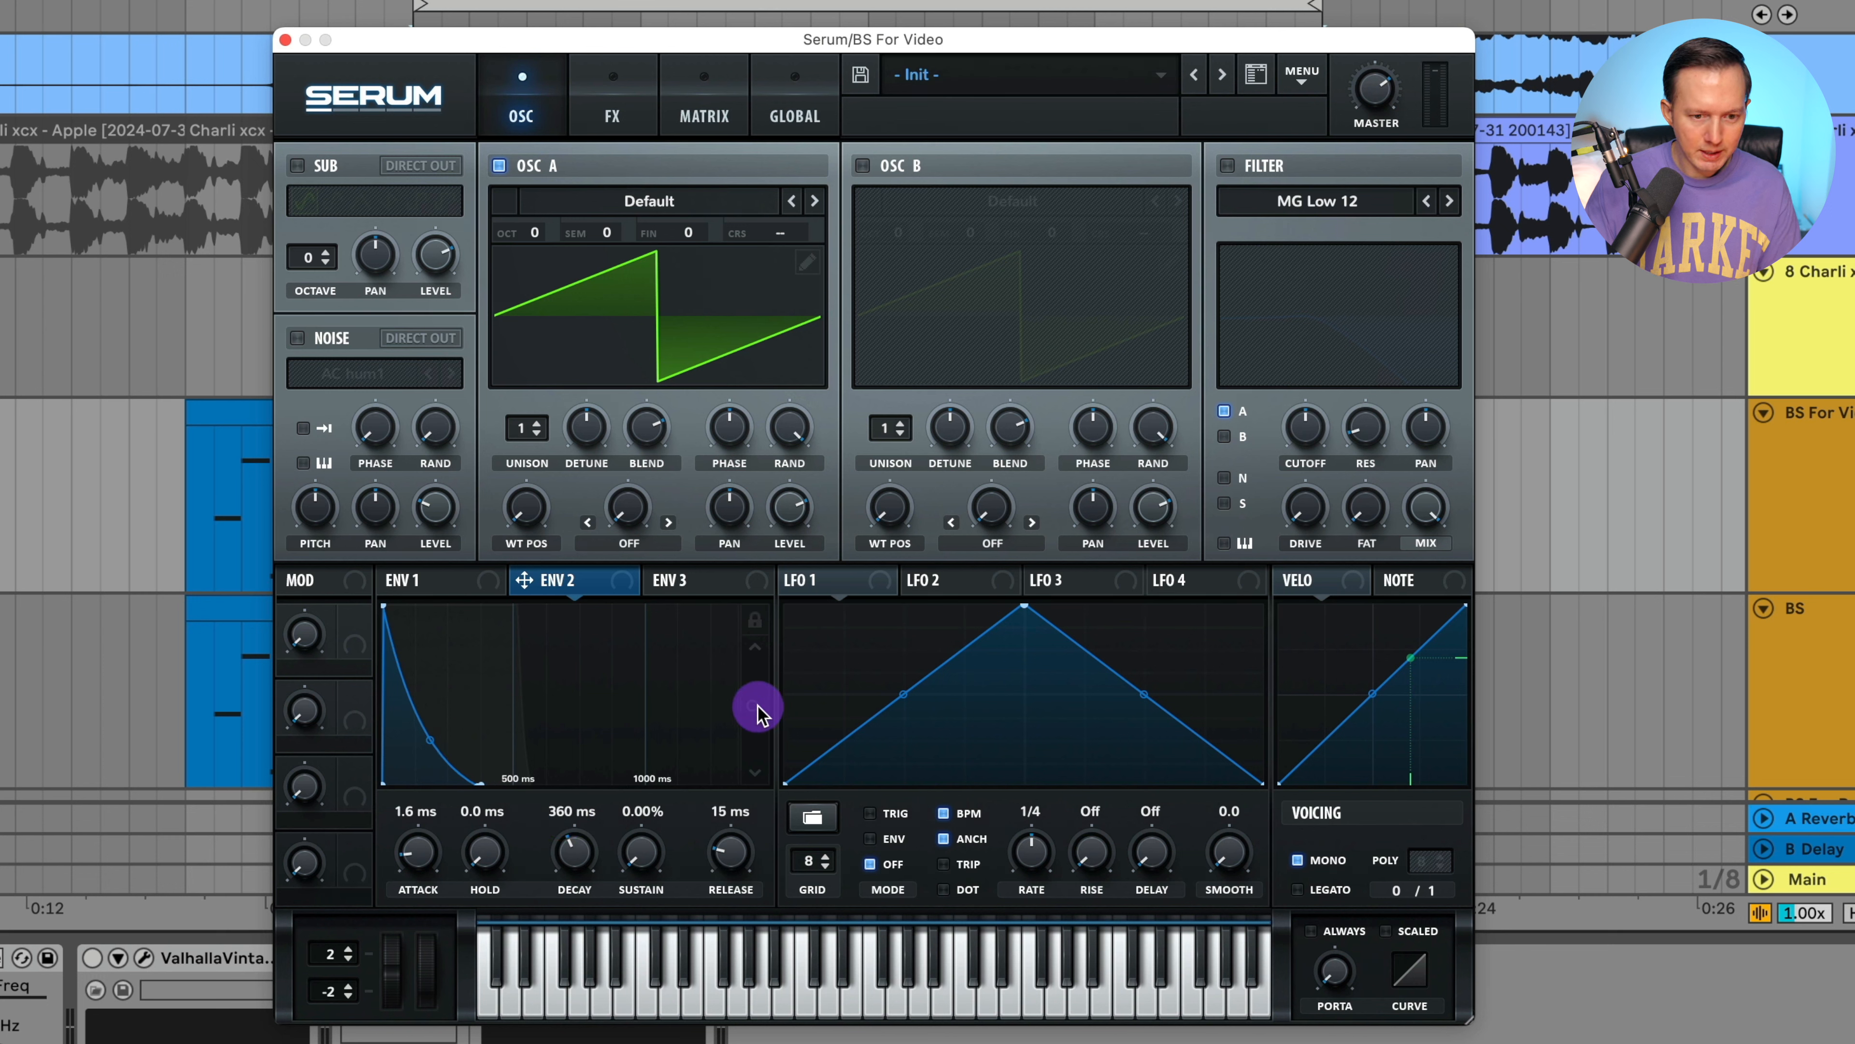
left_click_drag(757, 709, 774, 833)
left_click(471, 740)
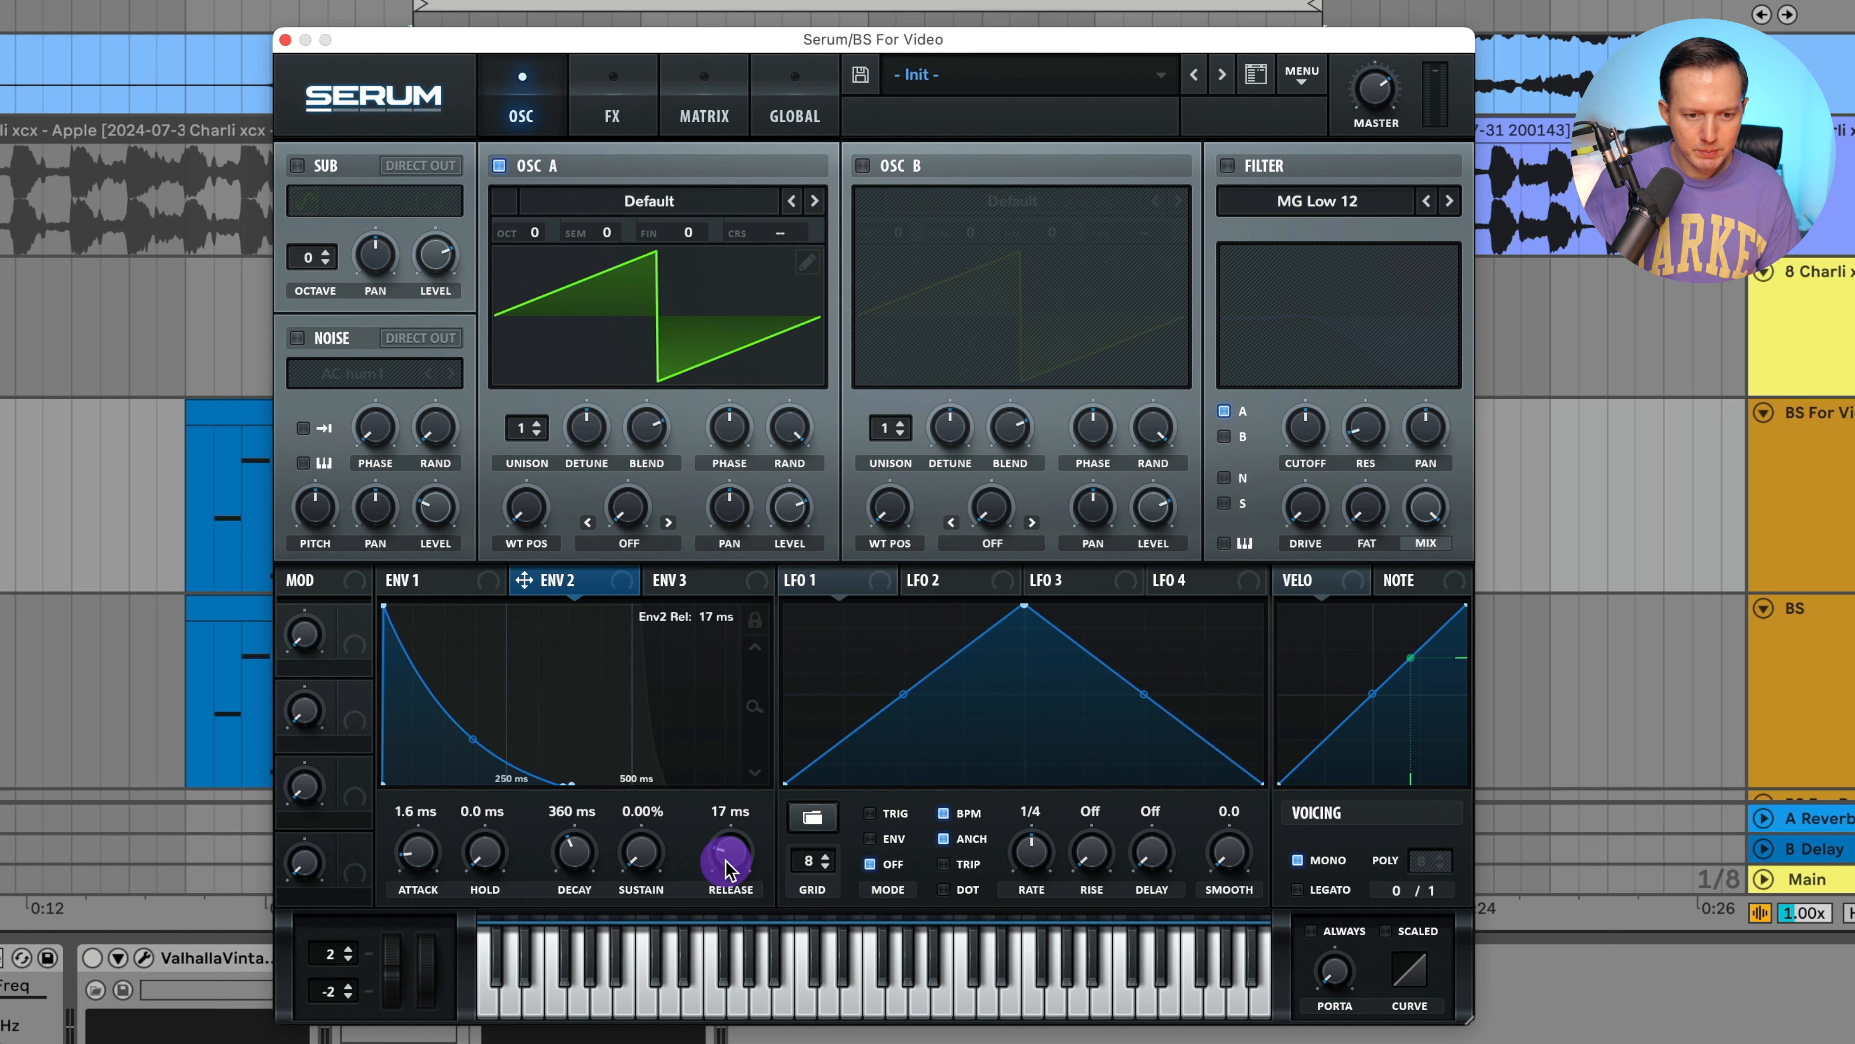
left_click_drag(725, 860, 725, 860)
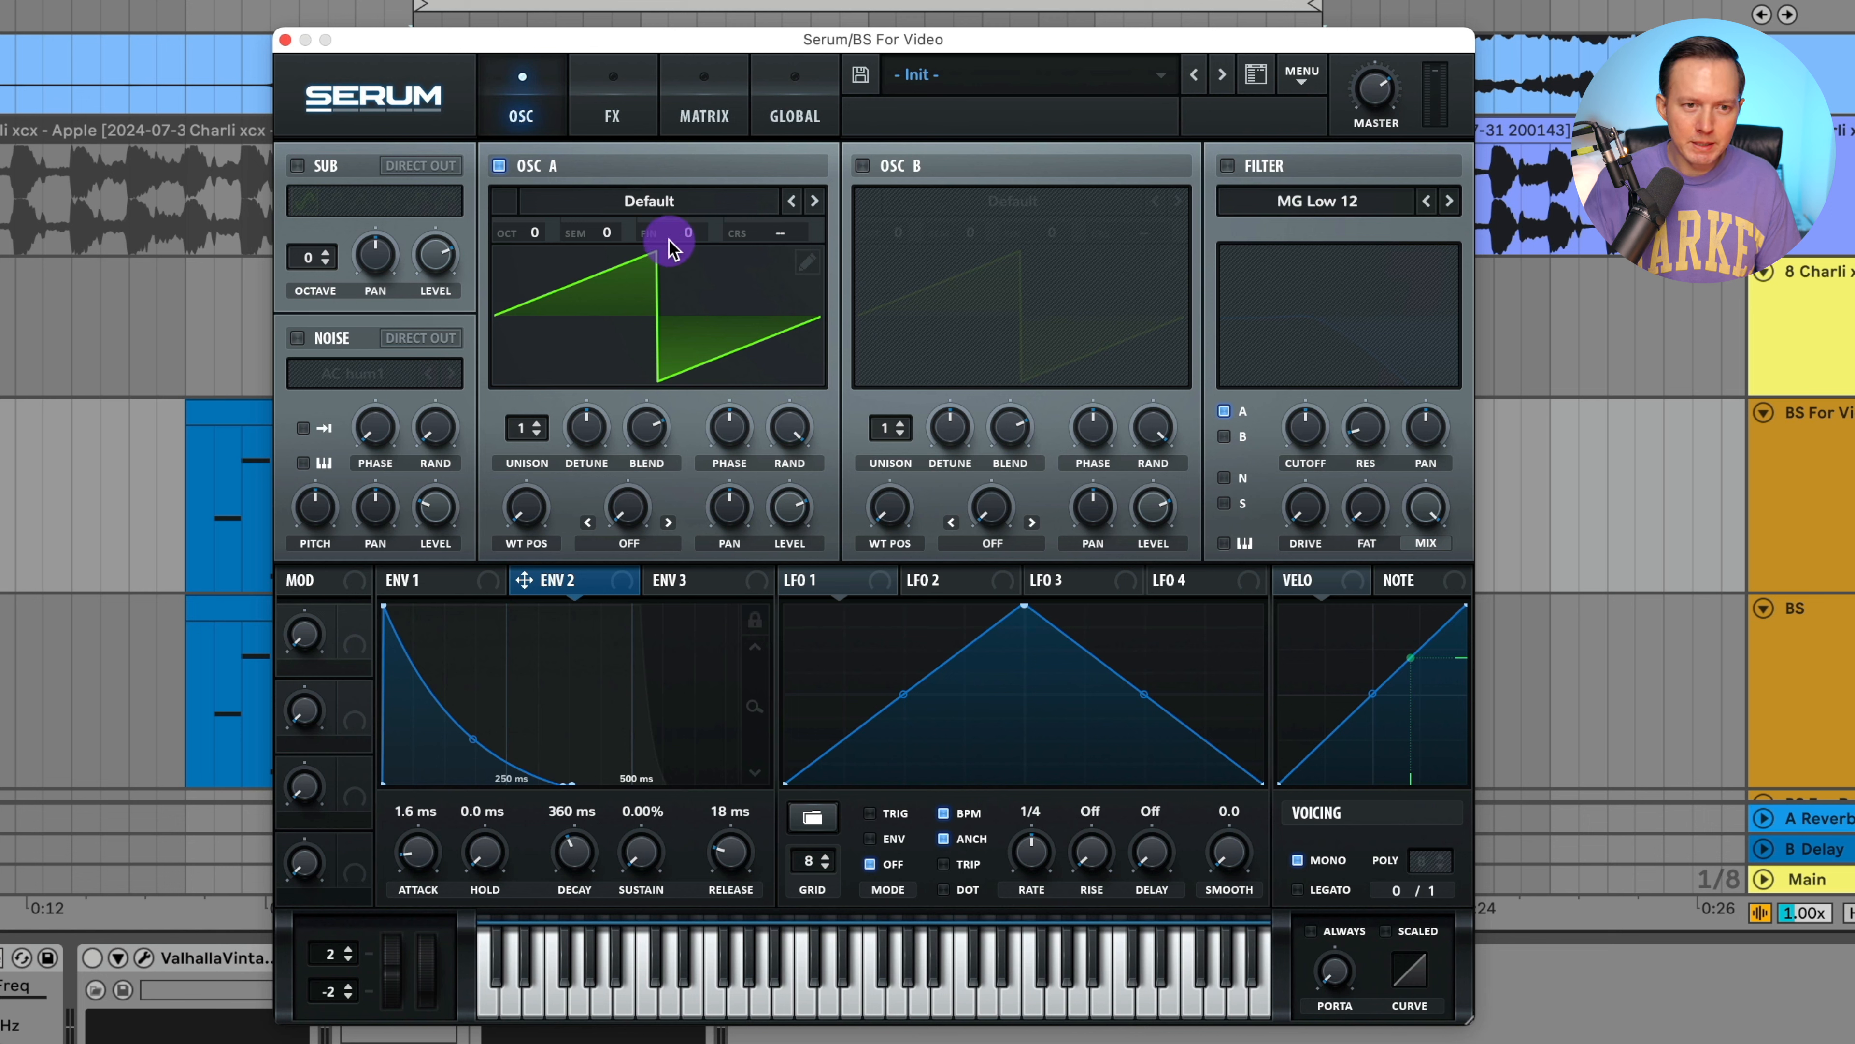
Step: Load the analog Basic Shapes wavetable into oscillator A and set its wavetable position to the square wave
left_click(646, 200)
mouse_move(670, 238)
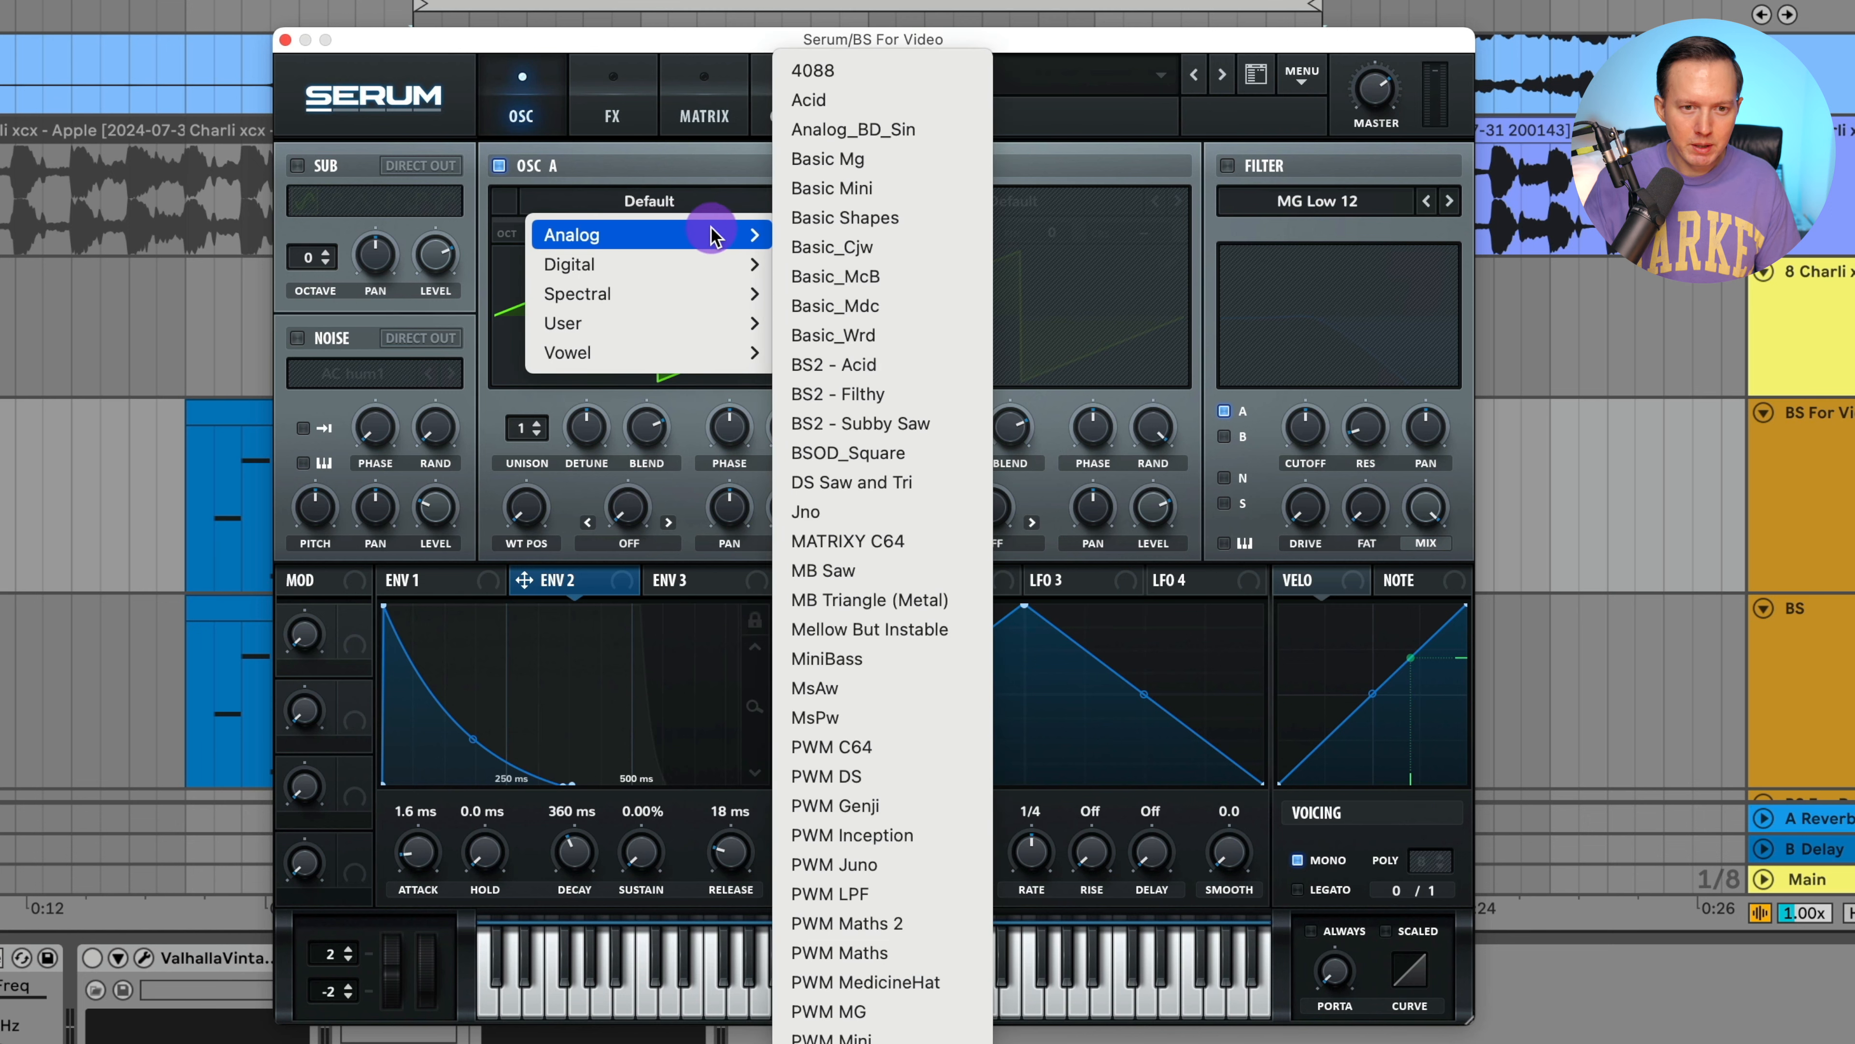
left_click(917, 217)
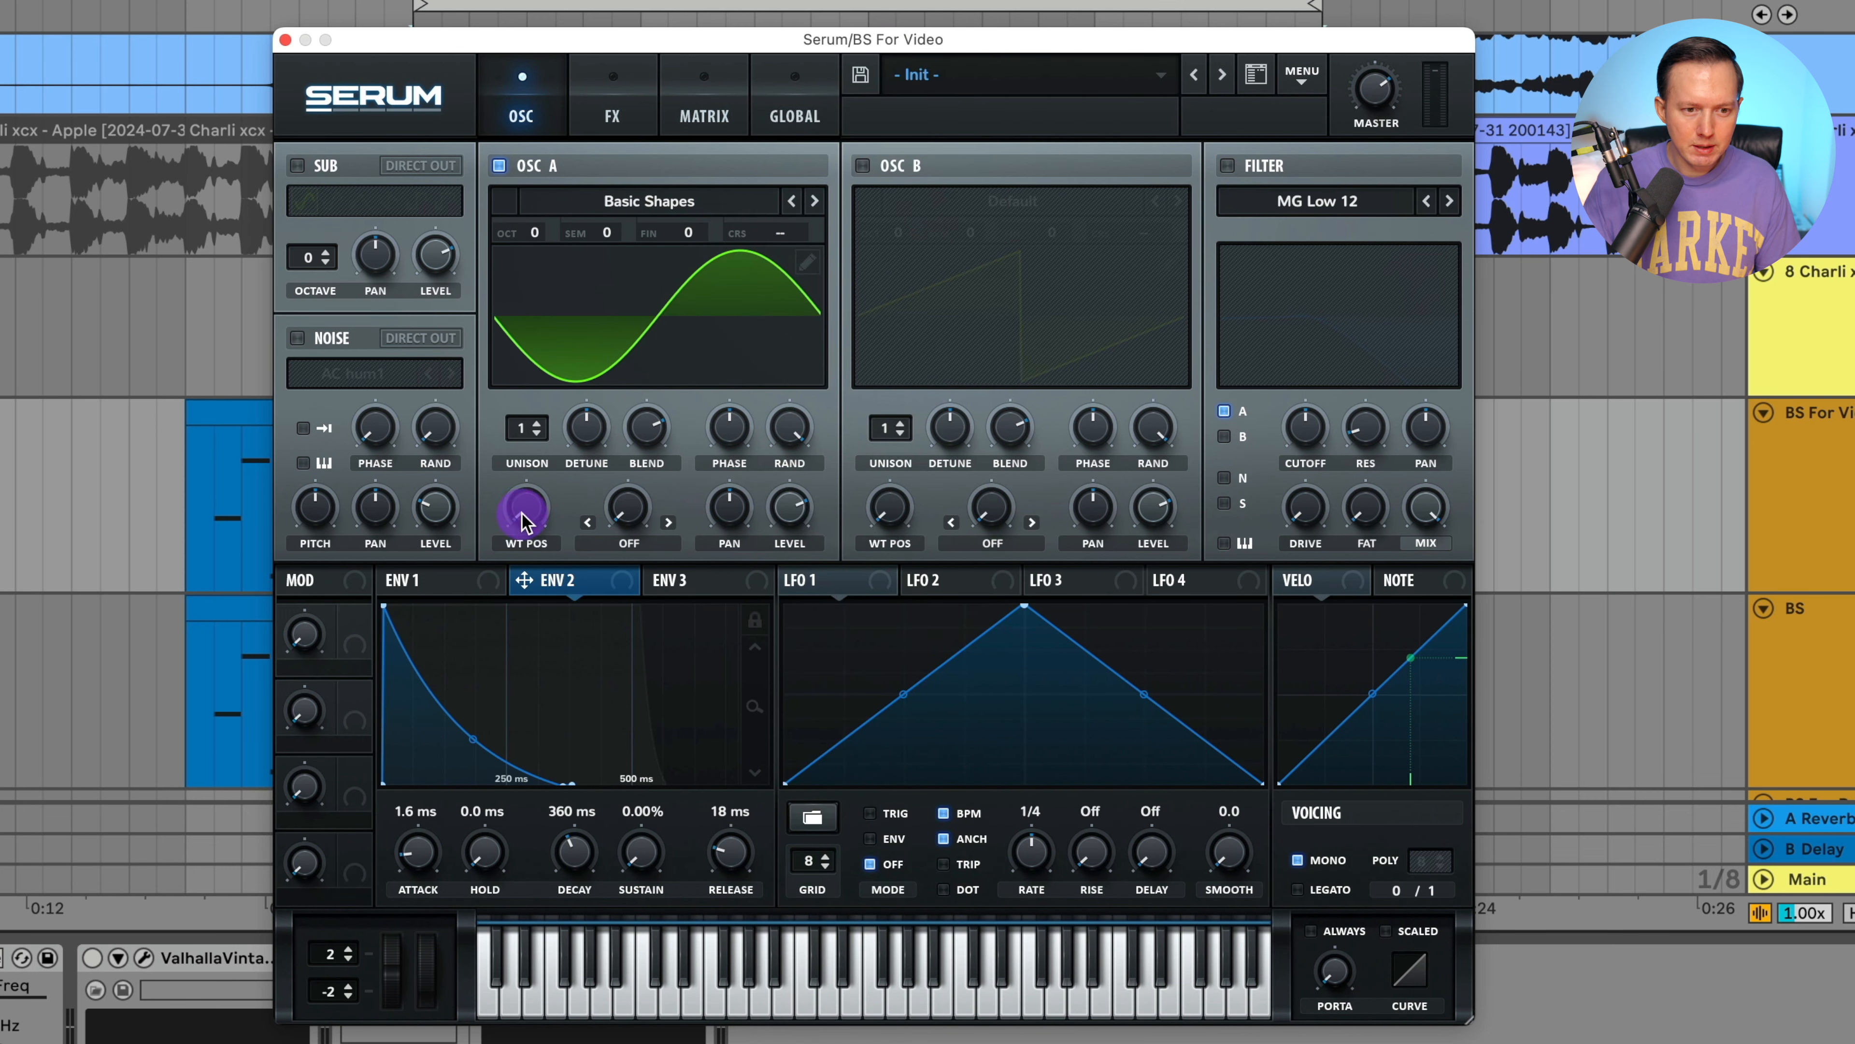
left_click_drag(526, 516, 580, 415)
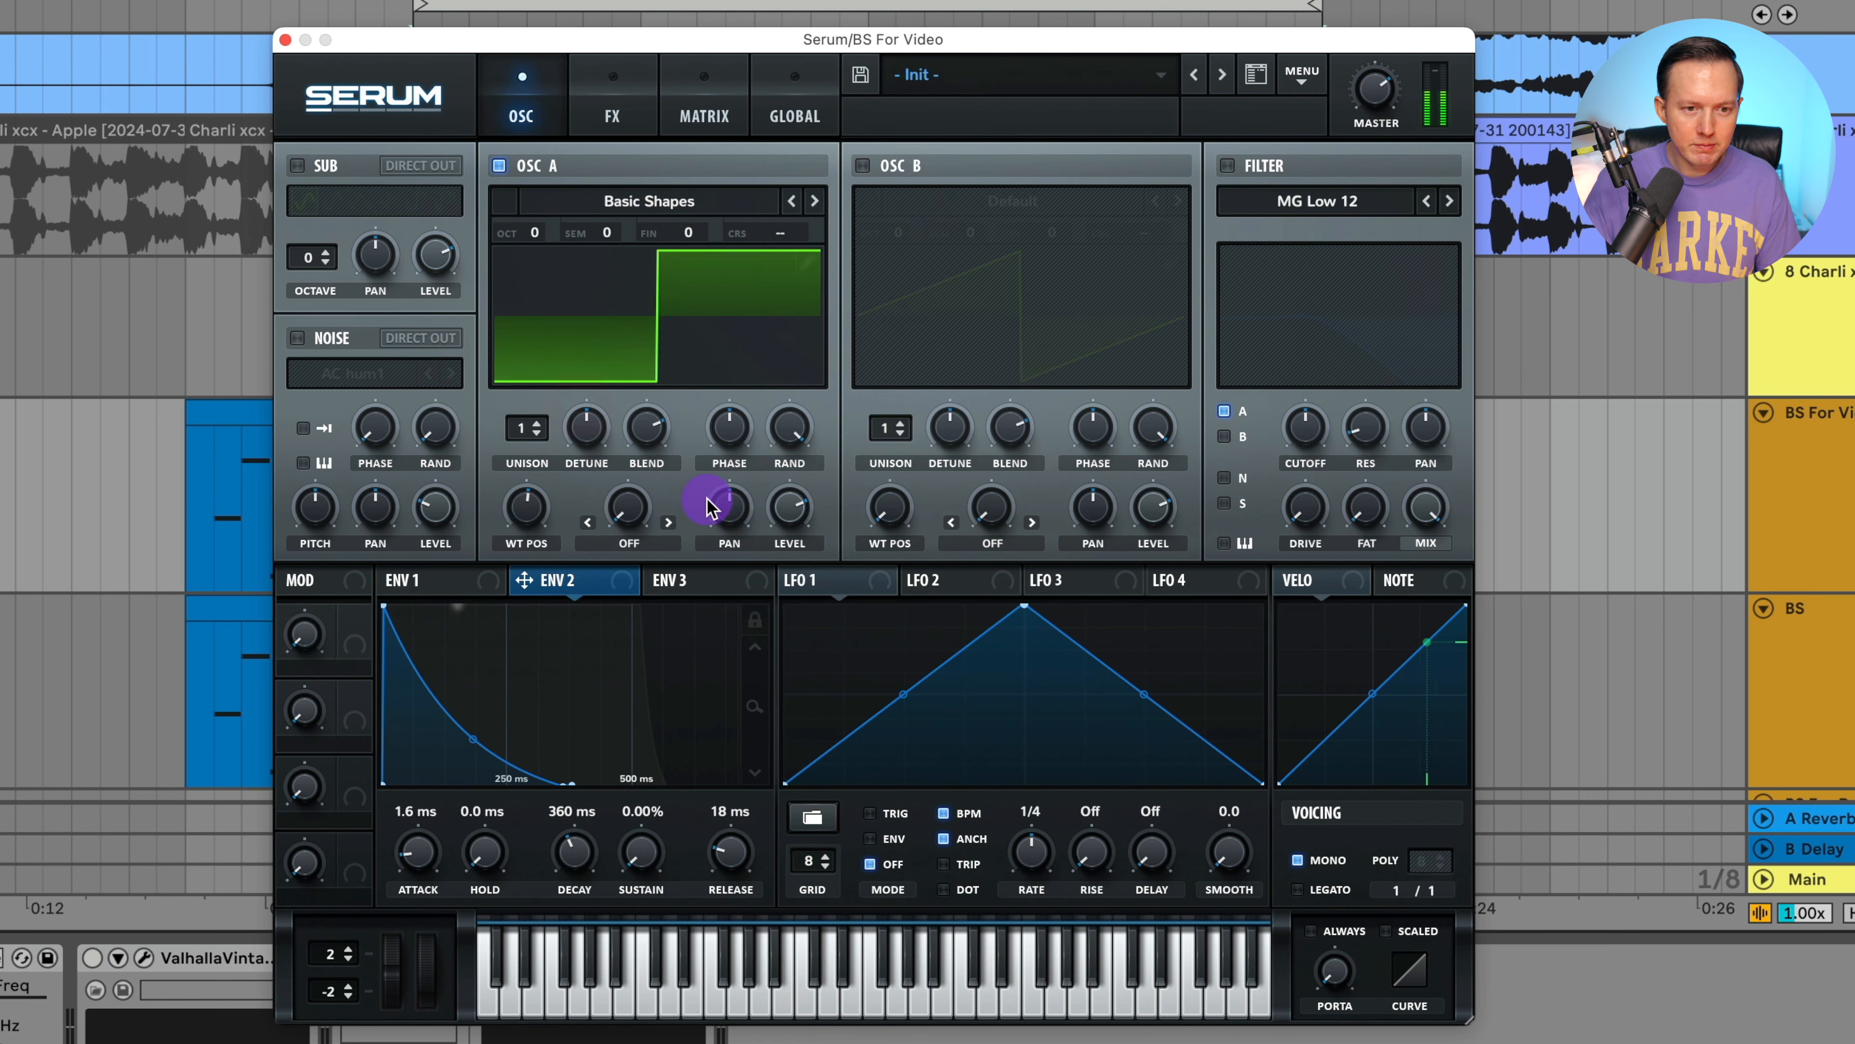
Step: Set oscillator A's warp mode to PWM and modulate the warp amount with Env 2 at a depth of 15
left_click(651, 548)
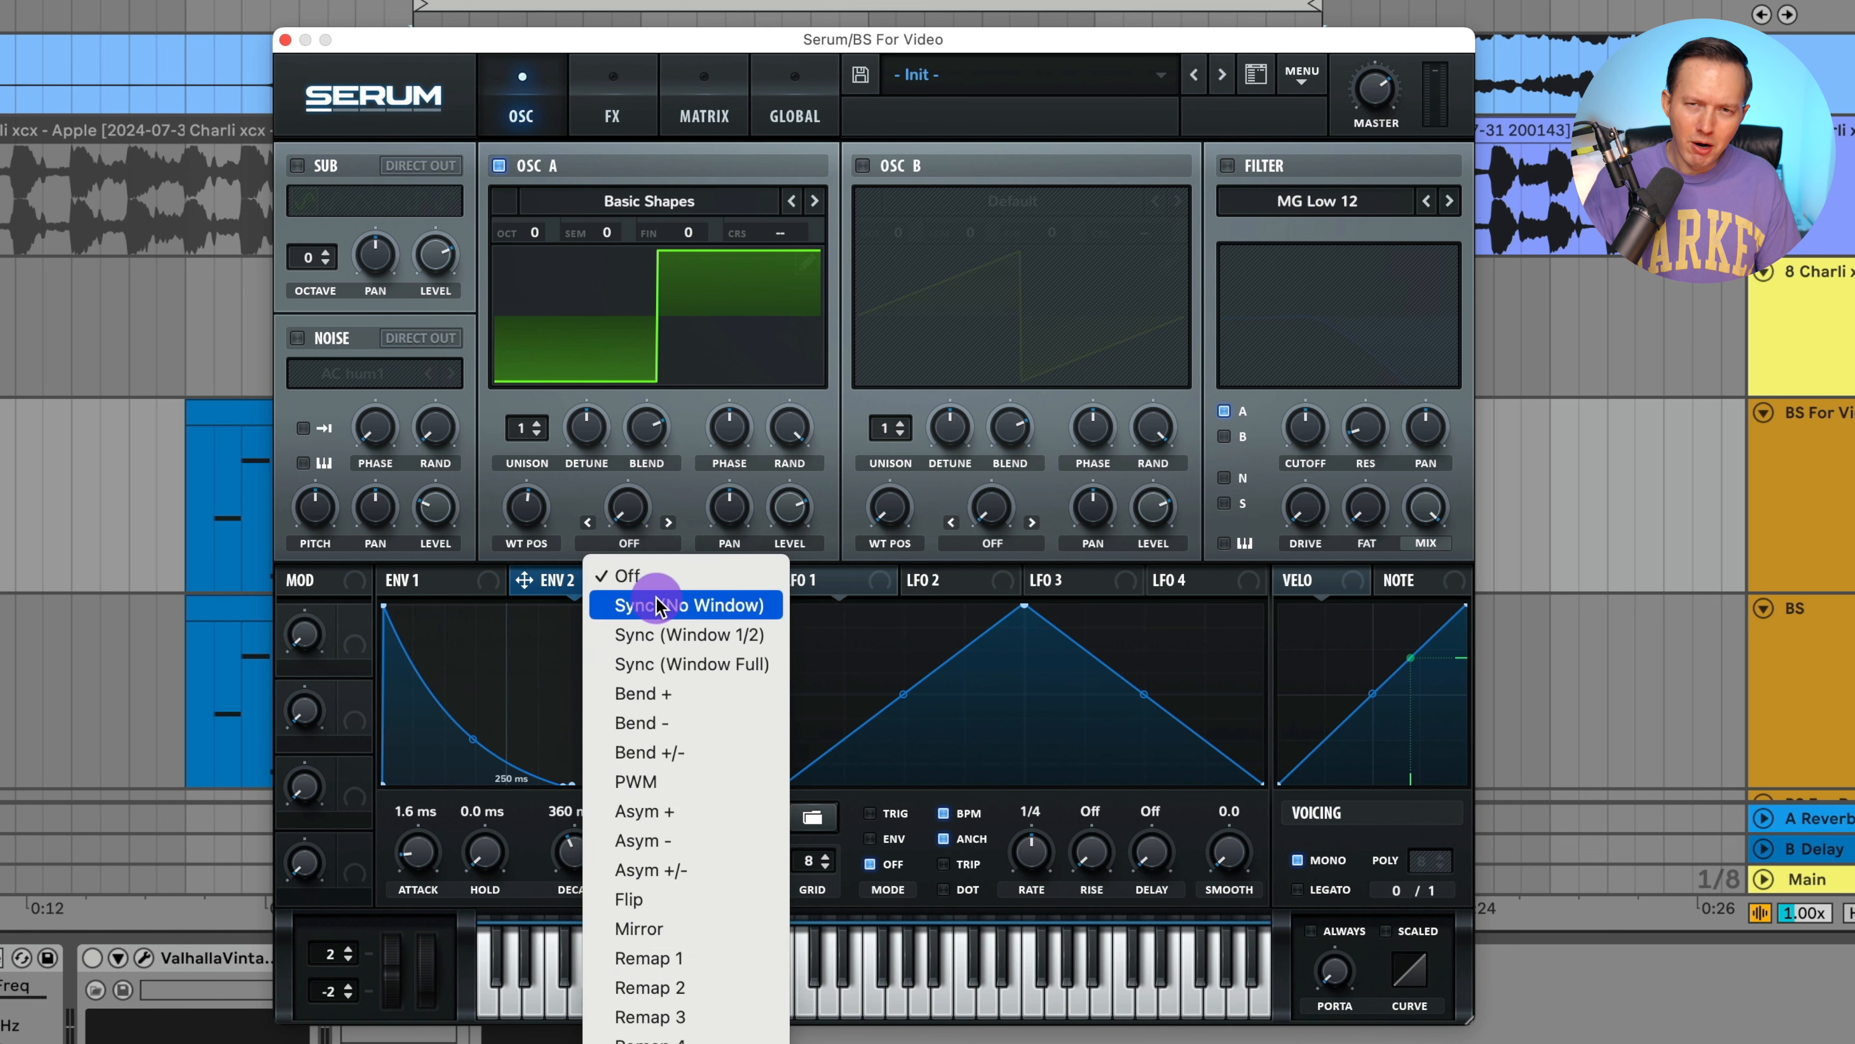
left_click(704, 785)
mouse_move(627, 509)
left_mouse_down()
mouse_move(655, 365)
mouse_move(633, 506)
mouse_move(652, 567)
mouse_move(630, 522)
mouse_move(642, 509)
mouse_move(621, 505)
left_mouse_up()
mouse_move(598, 583)
left_mouse_down()
mouse_move(621, 502)
mouse_move(605, 494)
mouse_move(600, 588)
left_mouse_up()
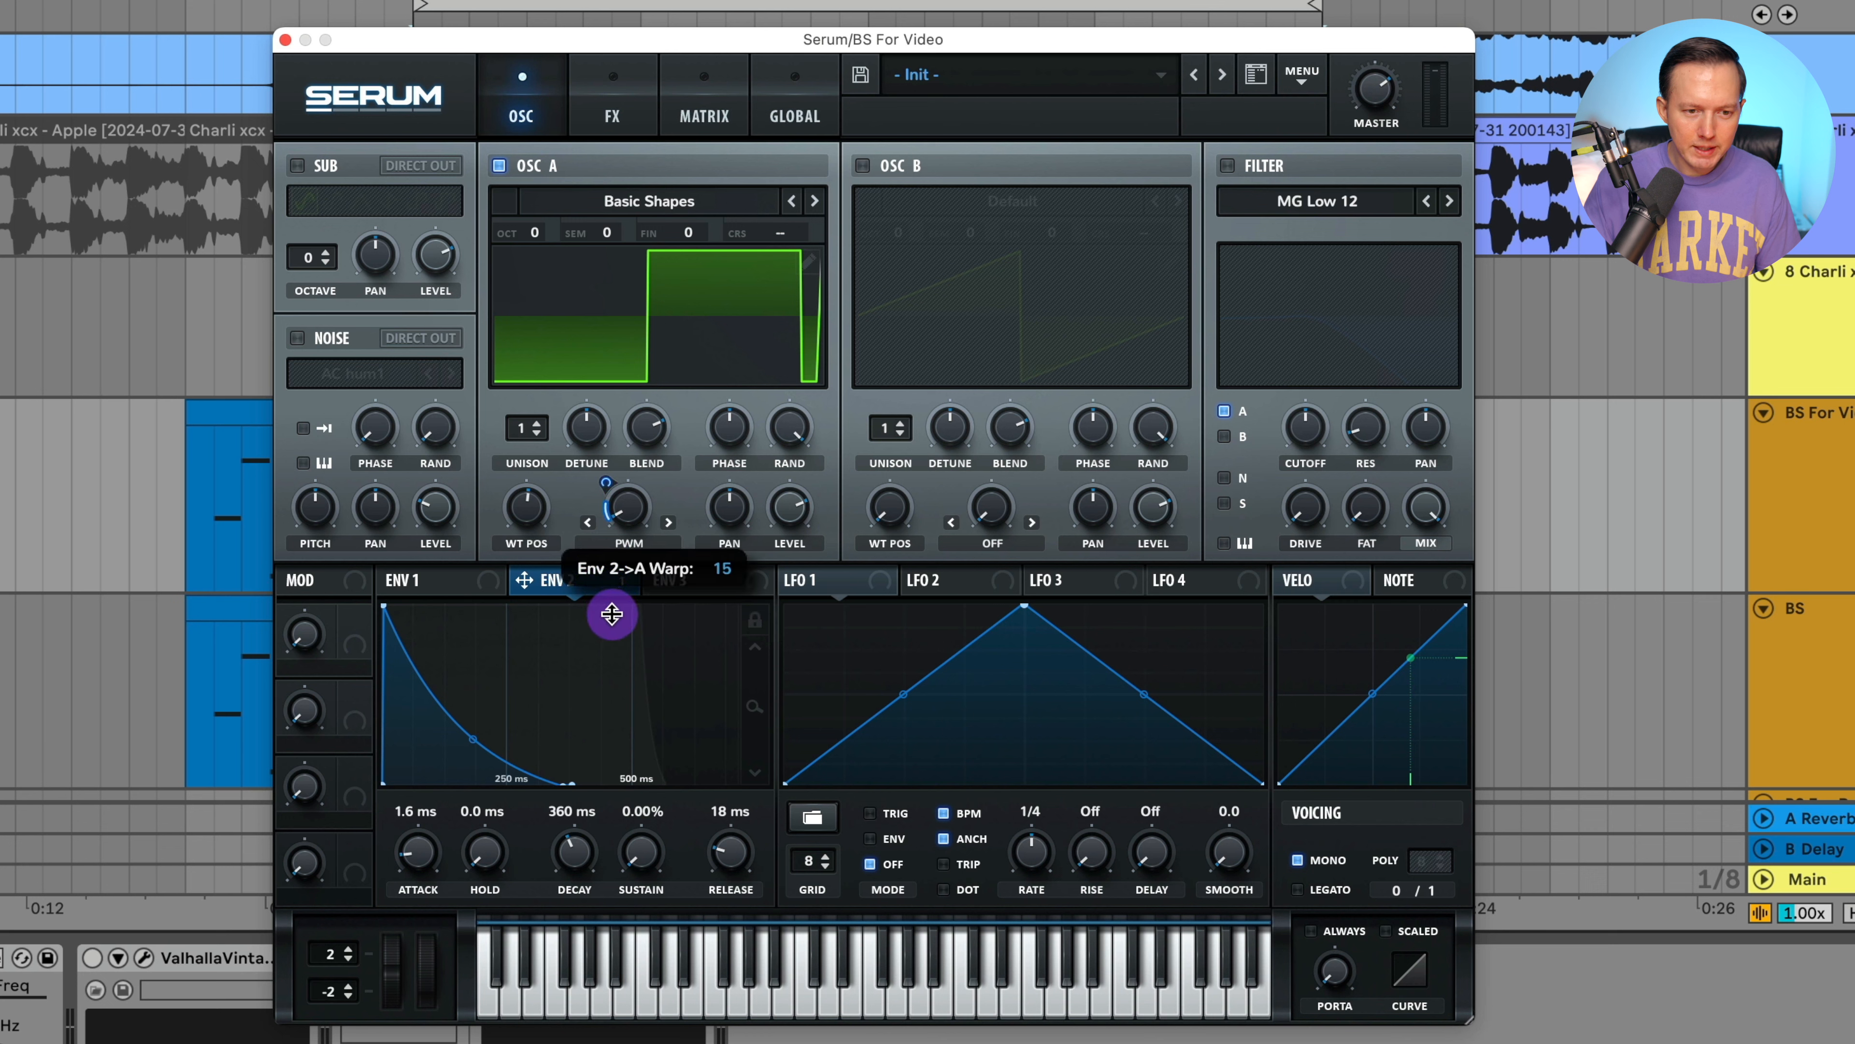
left_click_drag(612, 614, 612, 613)
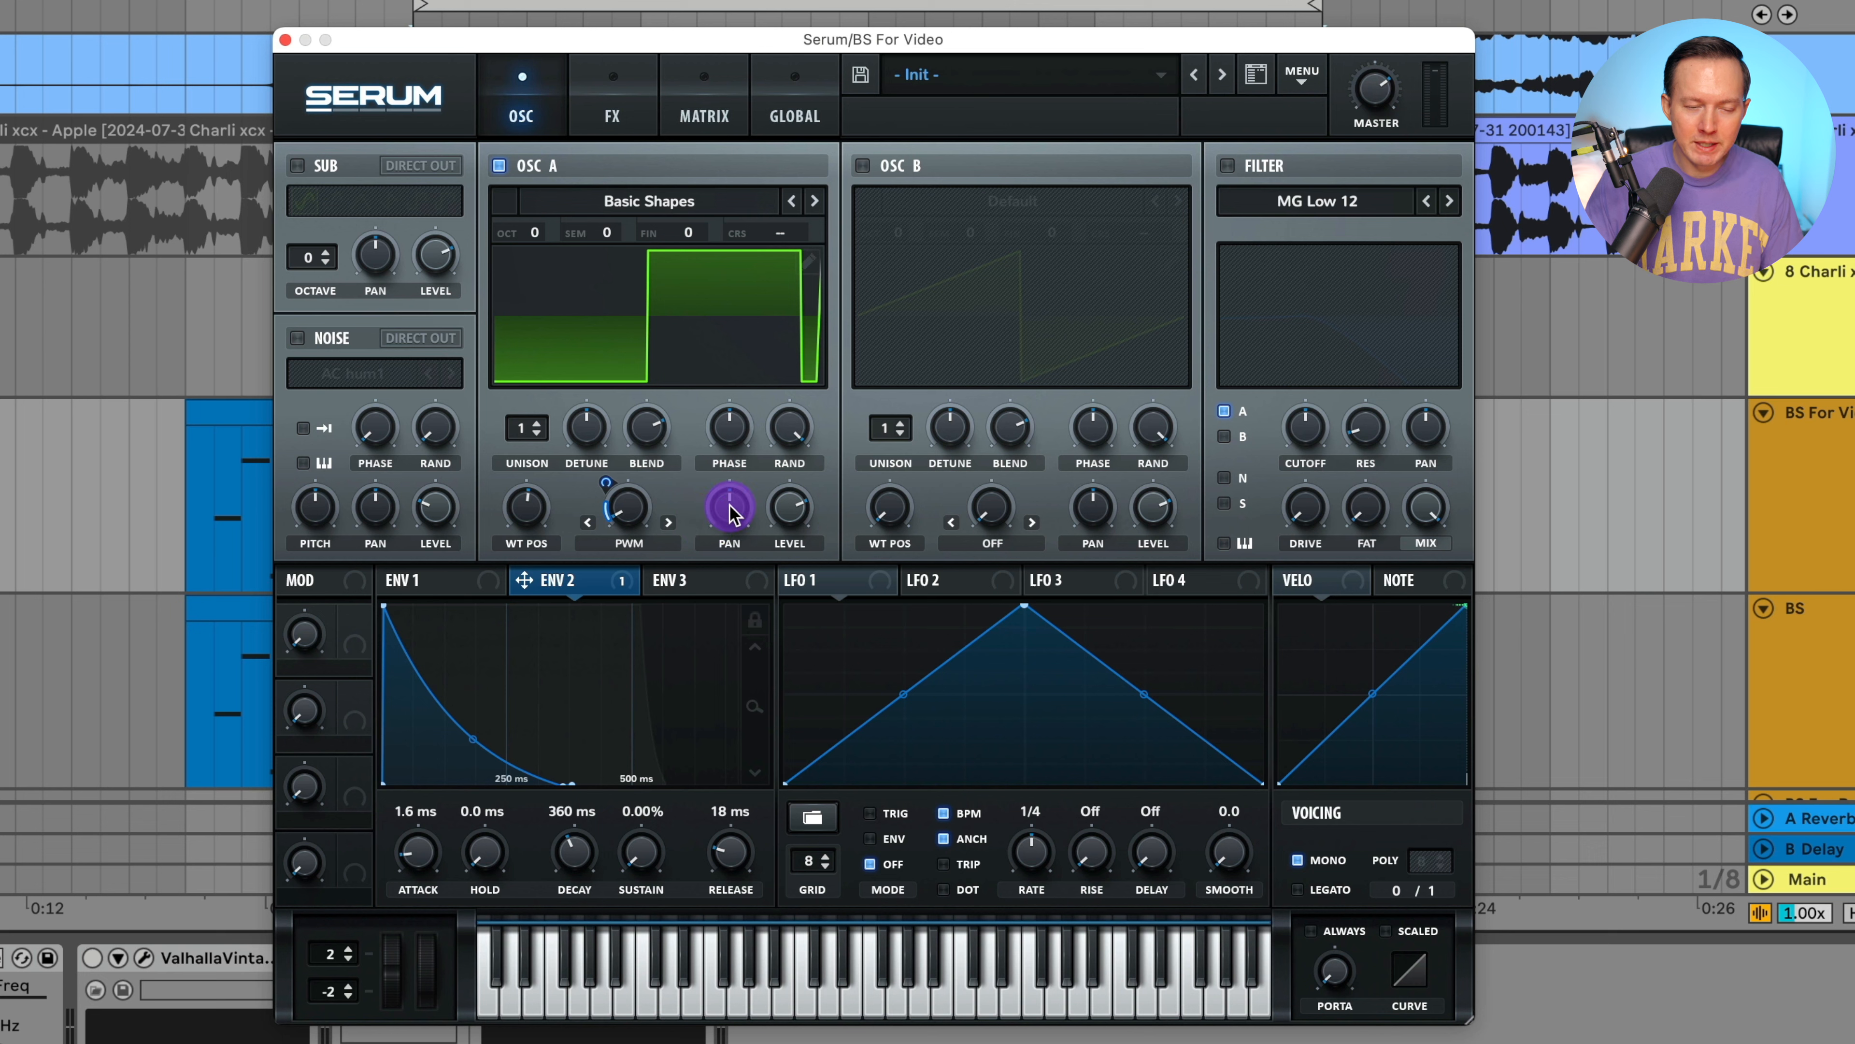
Step: Give oscillator A 16 unison voices with a unison width of 20, and lower its detune slightly
left_click_drag(530, 438, 588, 99)
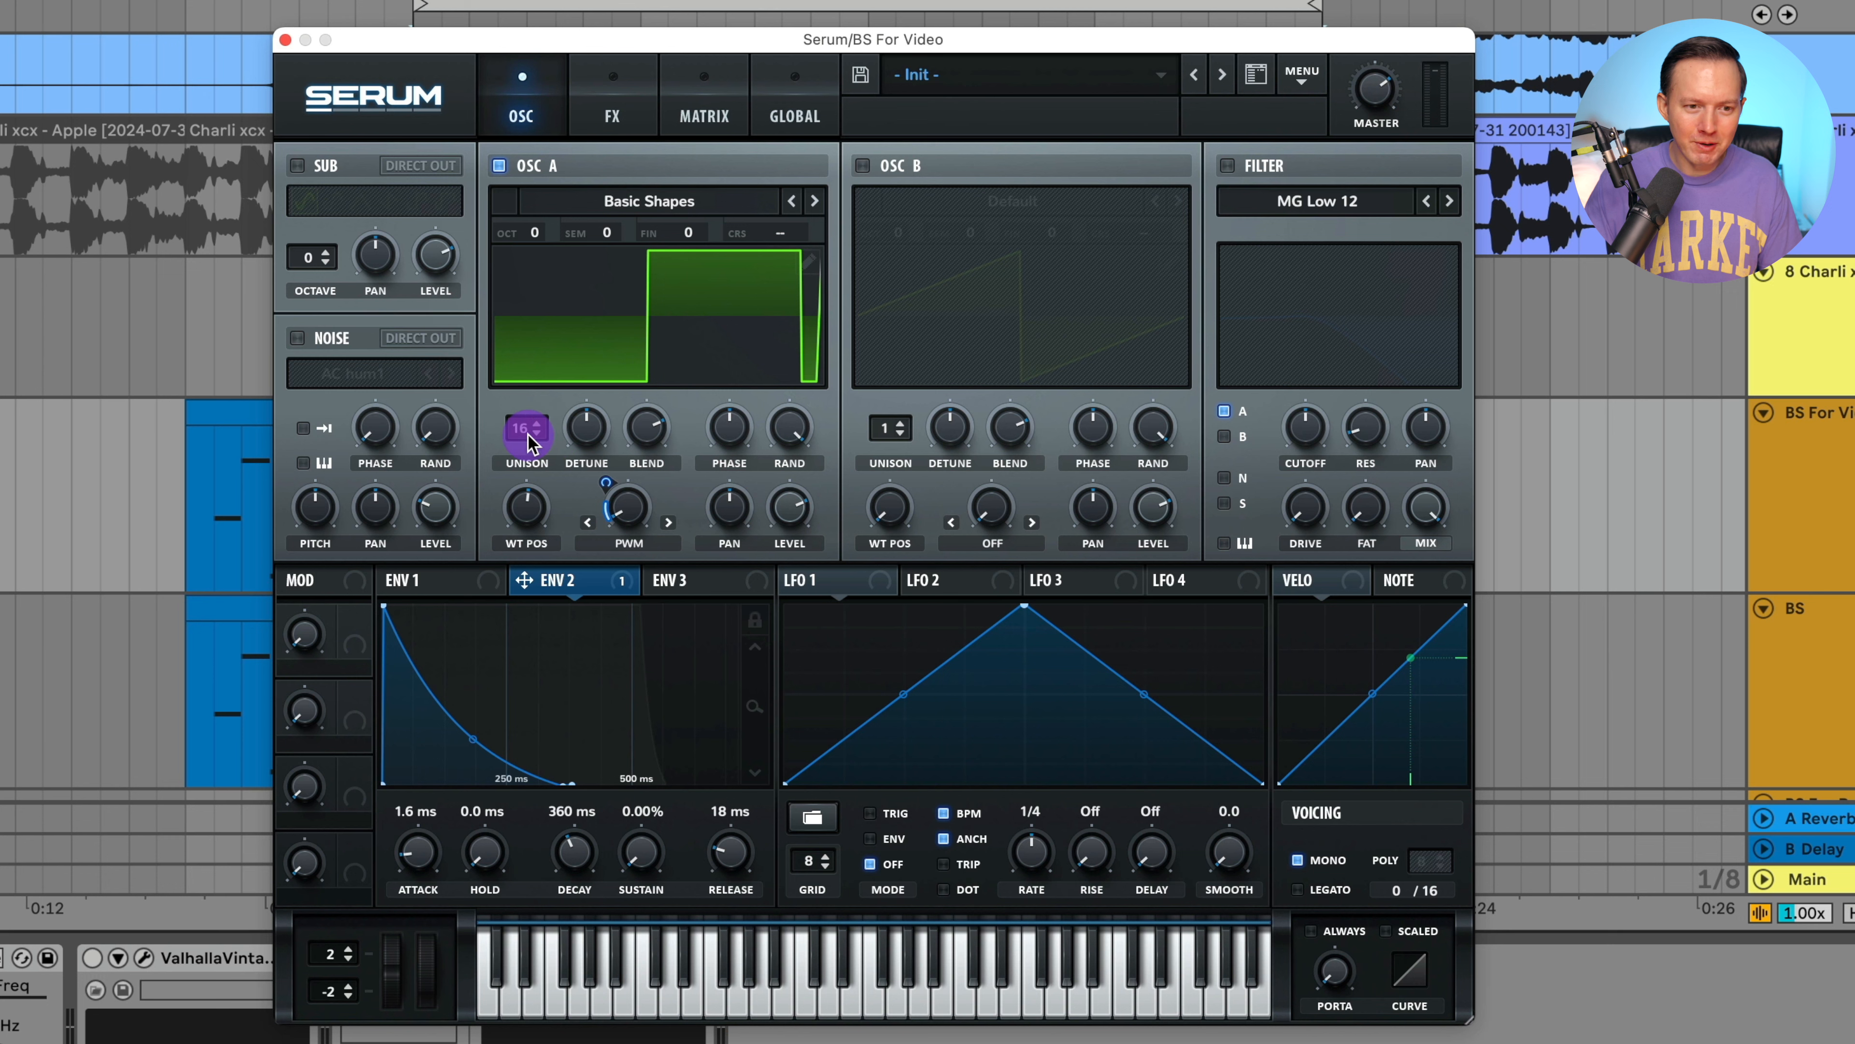
left_click(793, 121)
left_click_drag(456, 384, 522, 719)
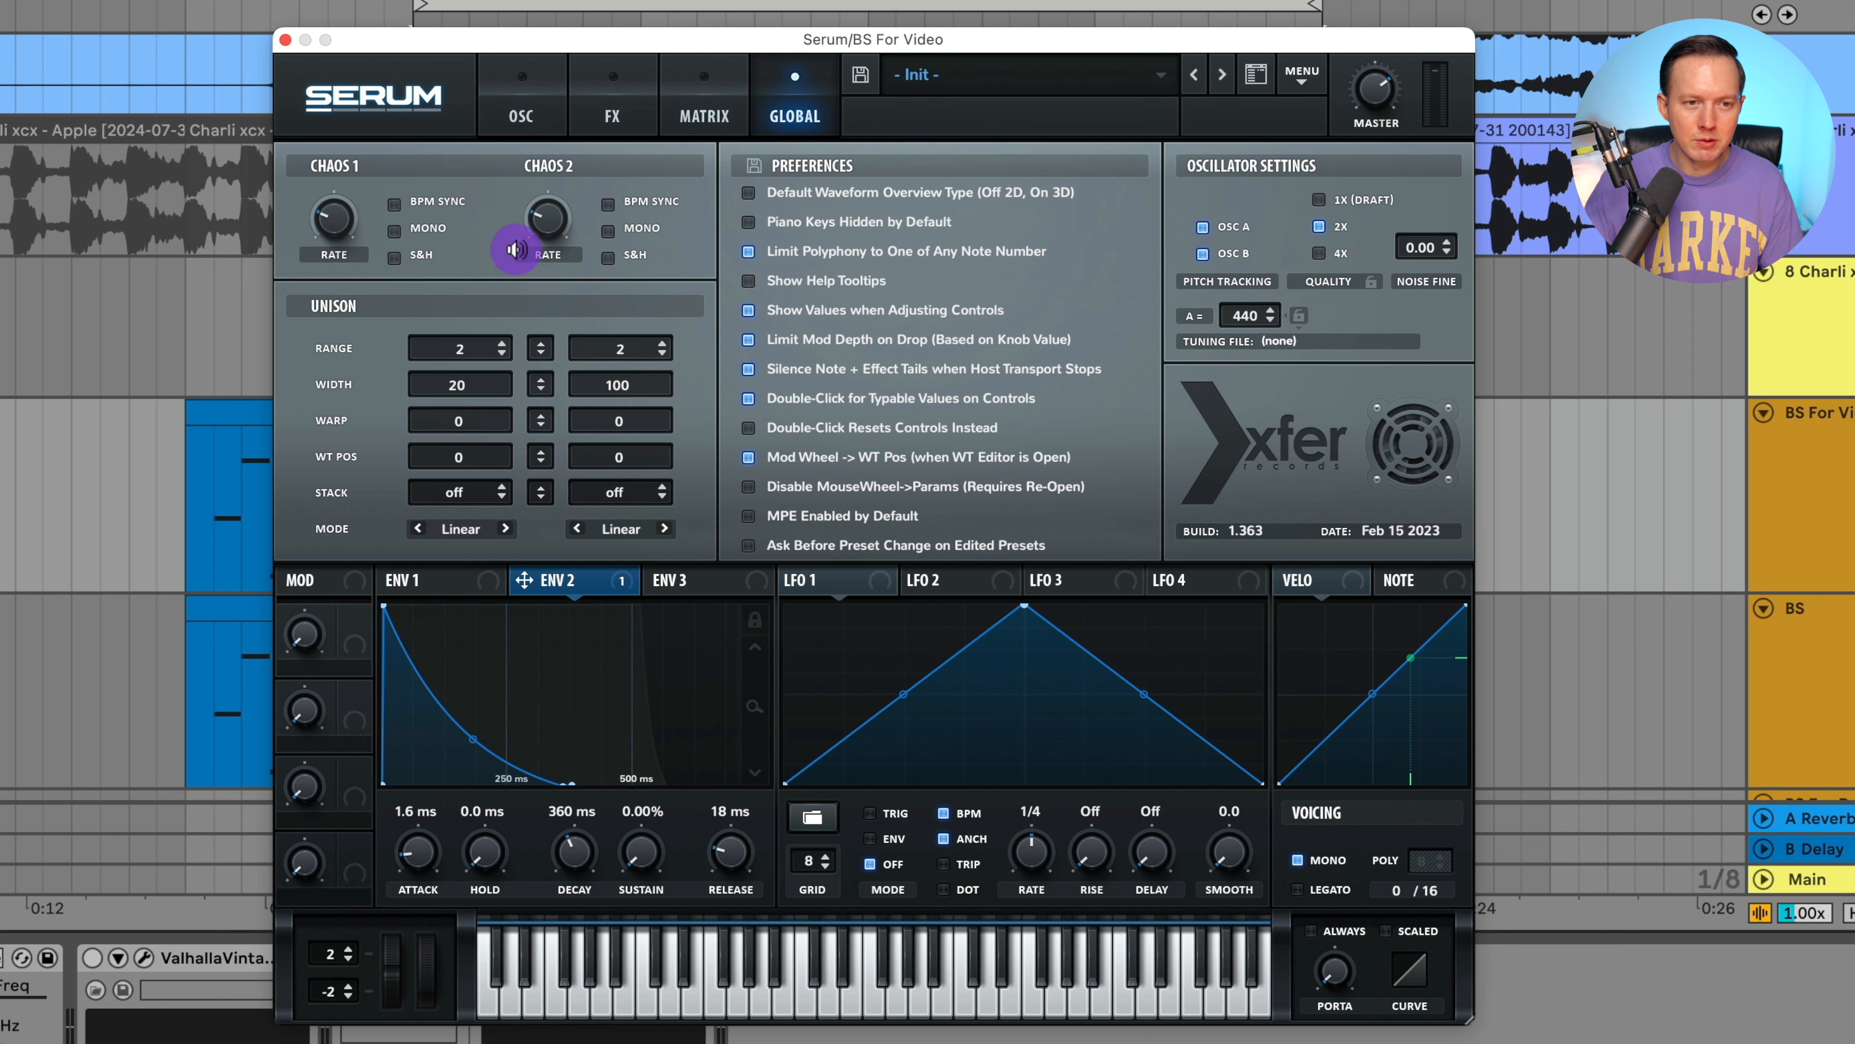
left_click(523, 111)
left_click_drag(588, 427, 591, 448)
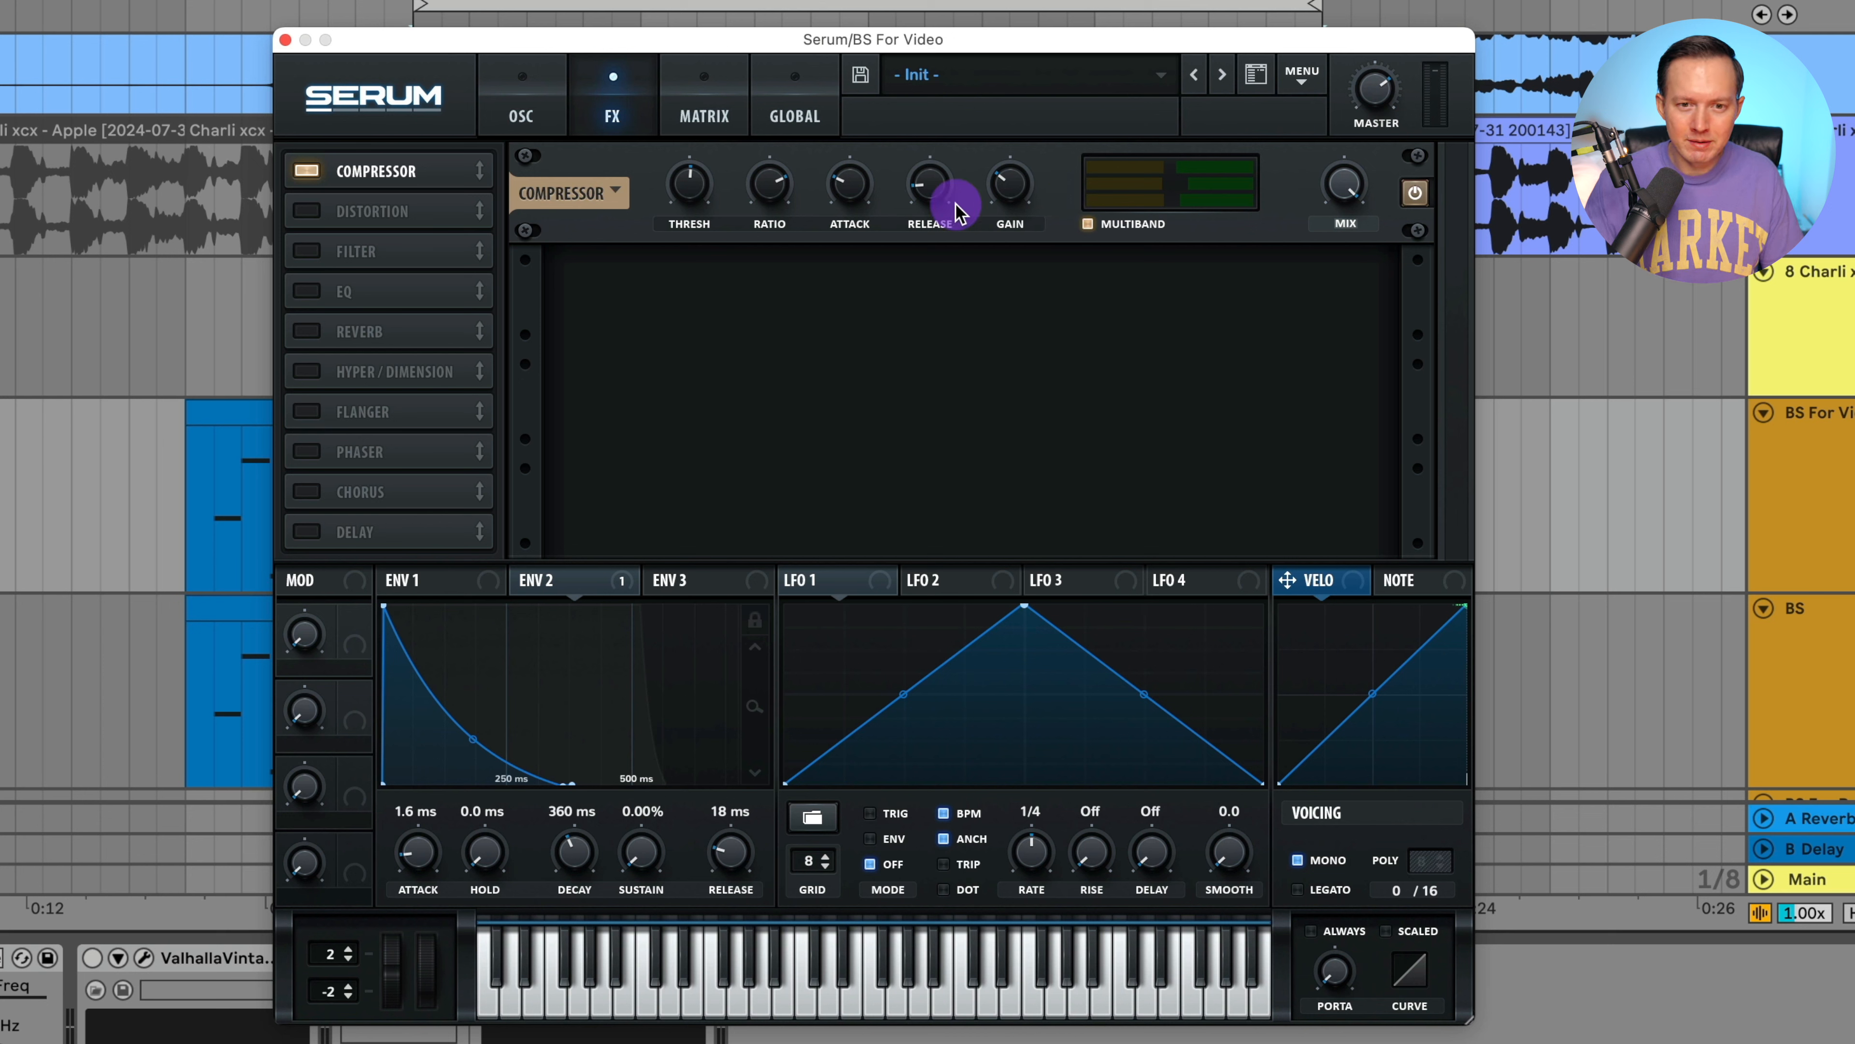
Step: Enable multiband compression and Tube distortion in Serum's effects, and adjust the distortion's drive and mix
left_click(1087, 223)
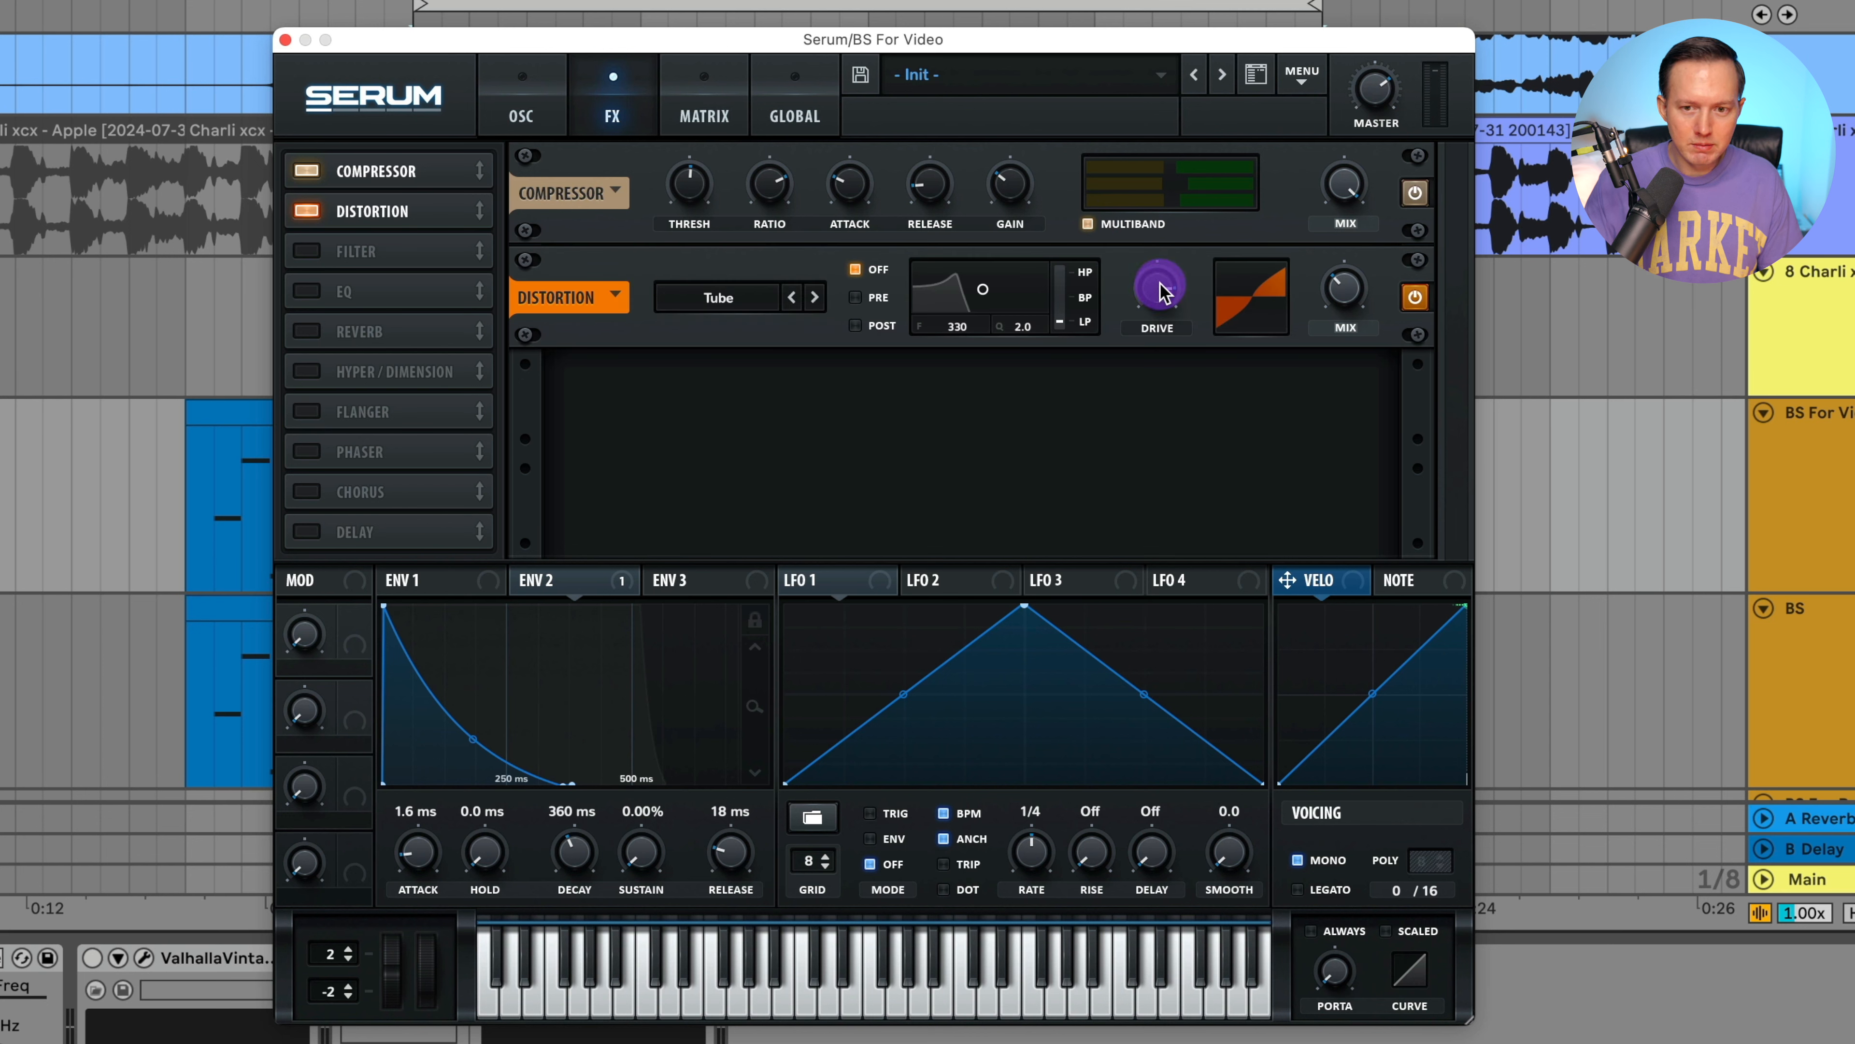
left_click(1162, 292)
left_click(1352, 293)
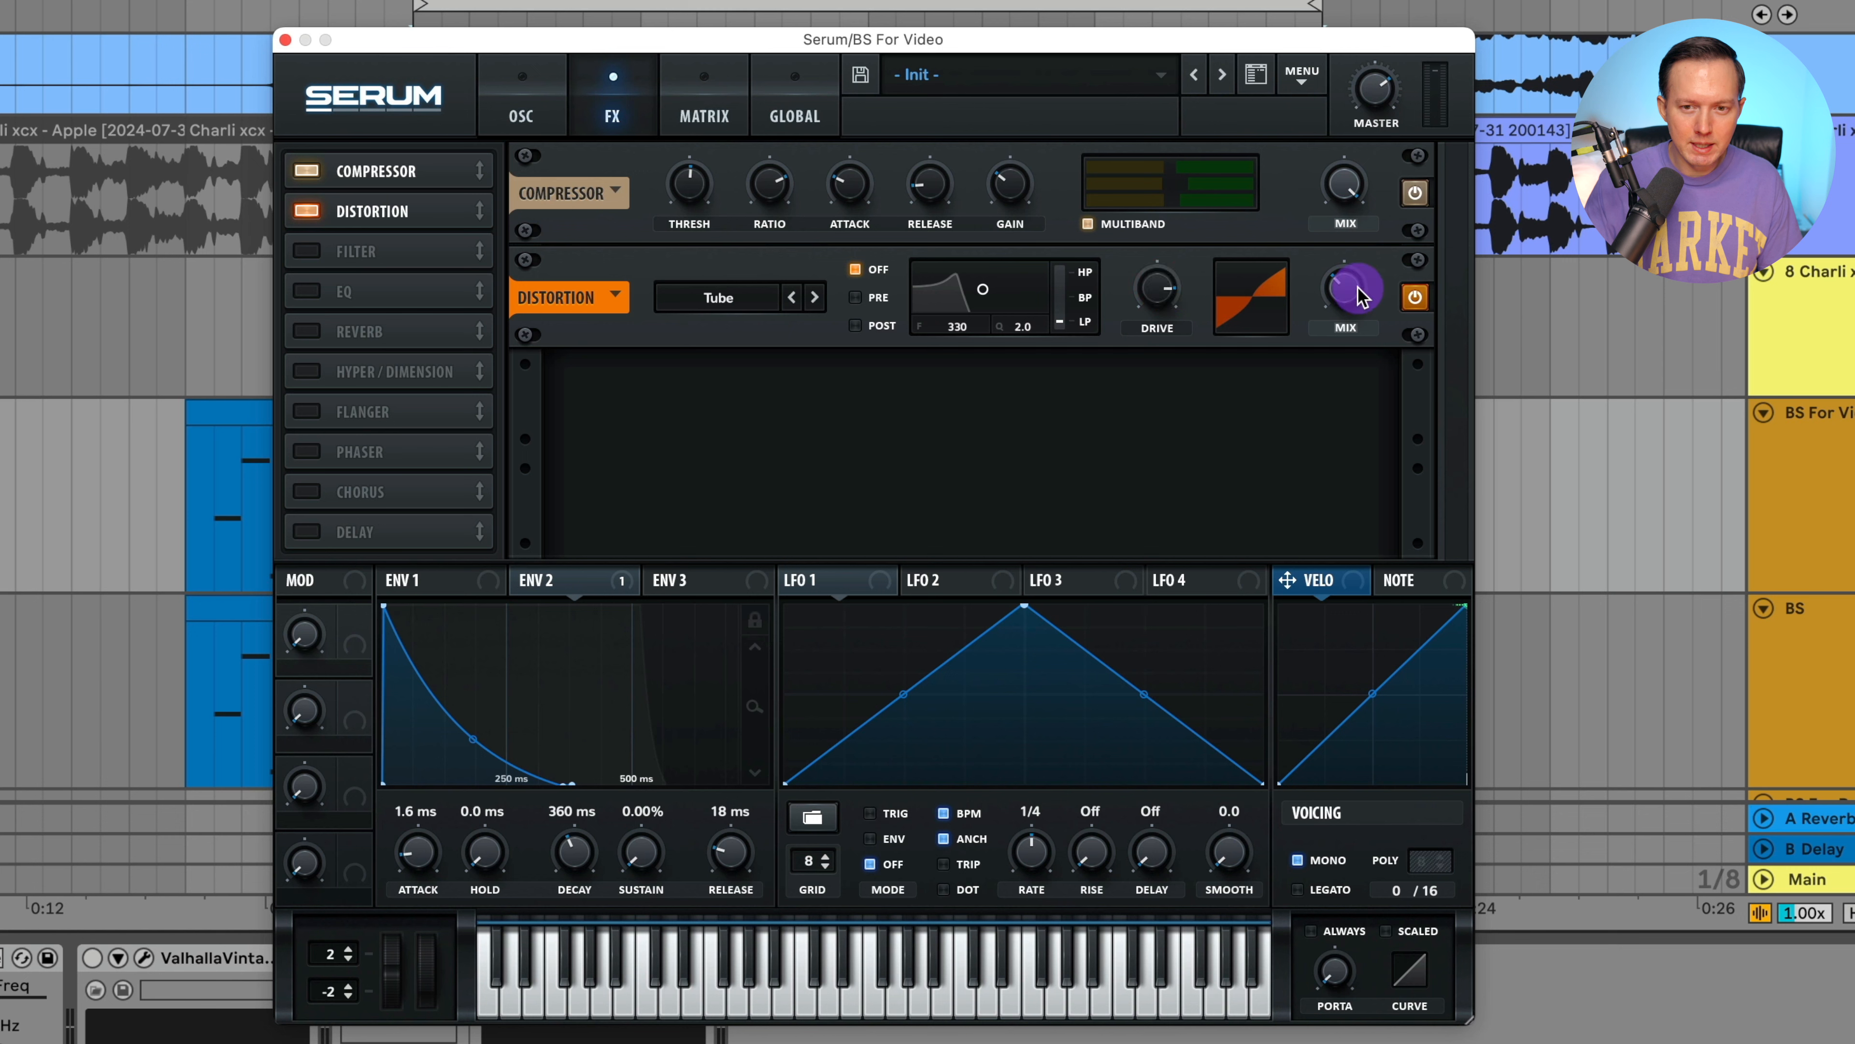
left_click(1355, 296)
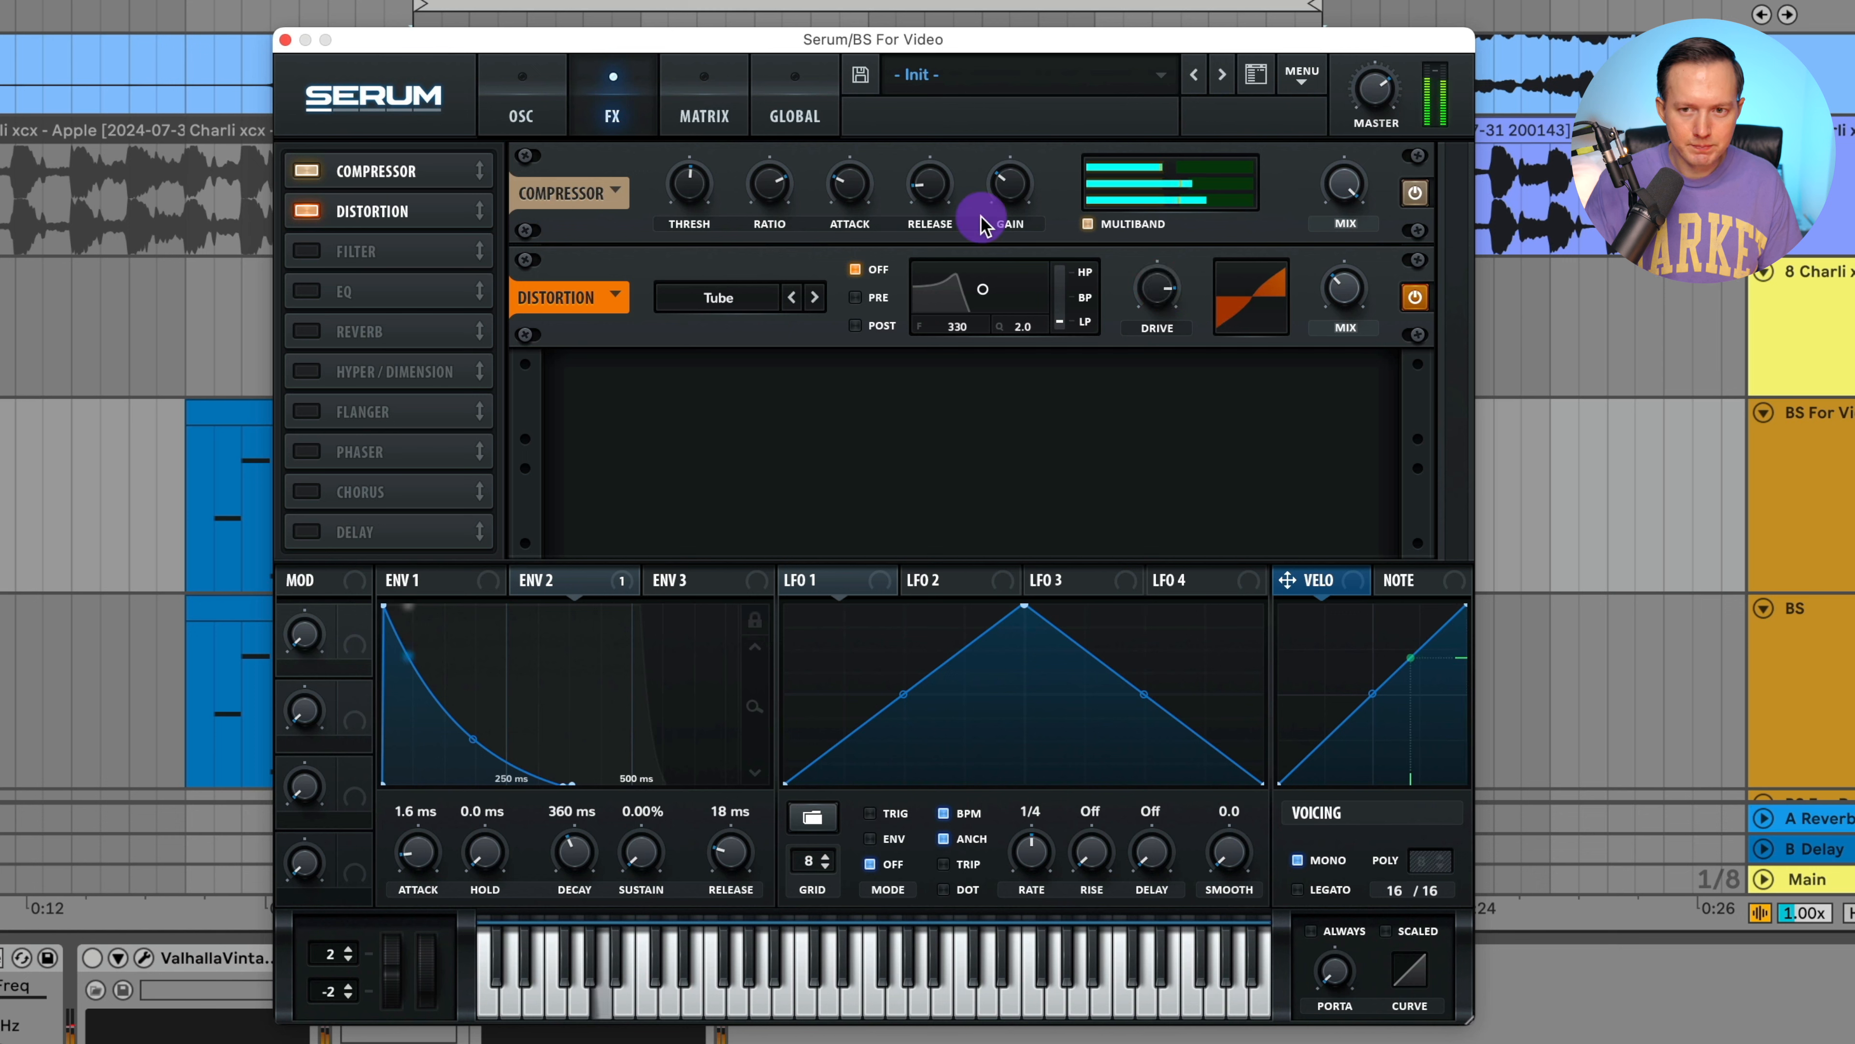
Step: Enable the MG Low 18 effects filter and modulate its cutoff with Env 2 at a depth of 33
left_click(305, 252)
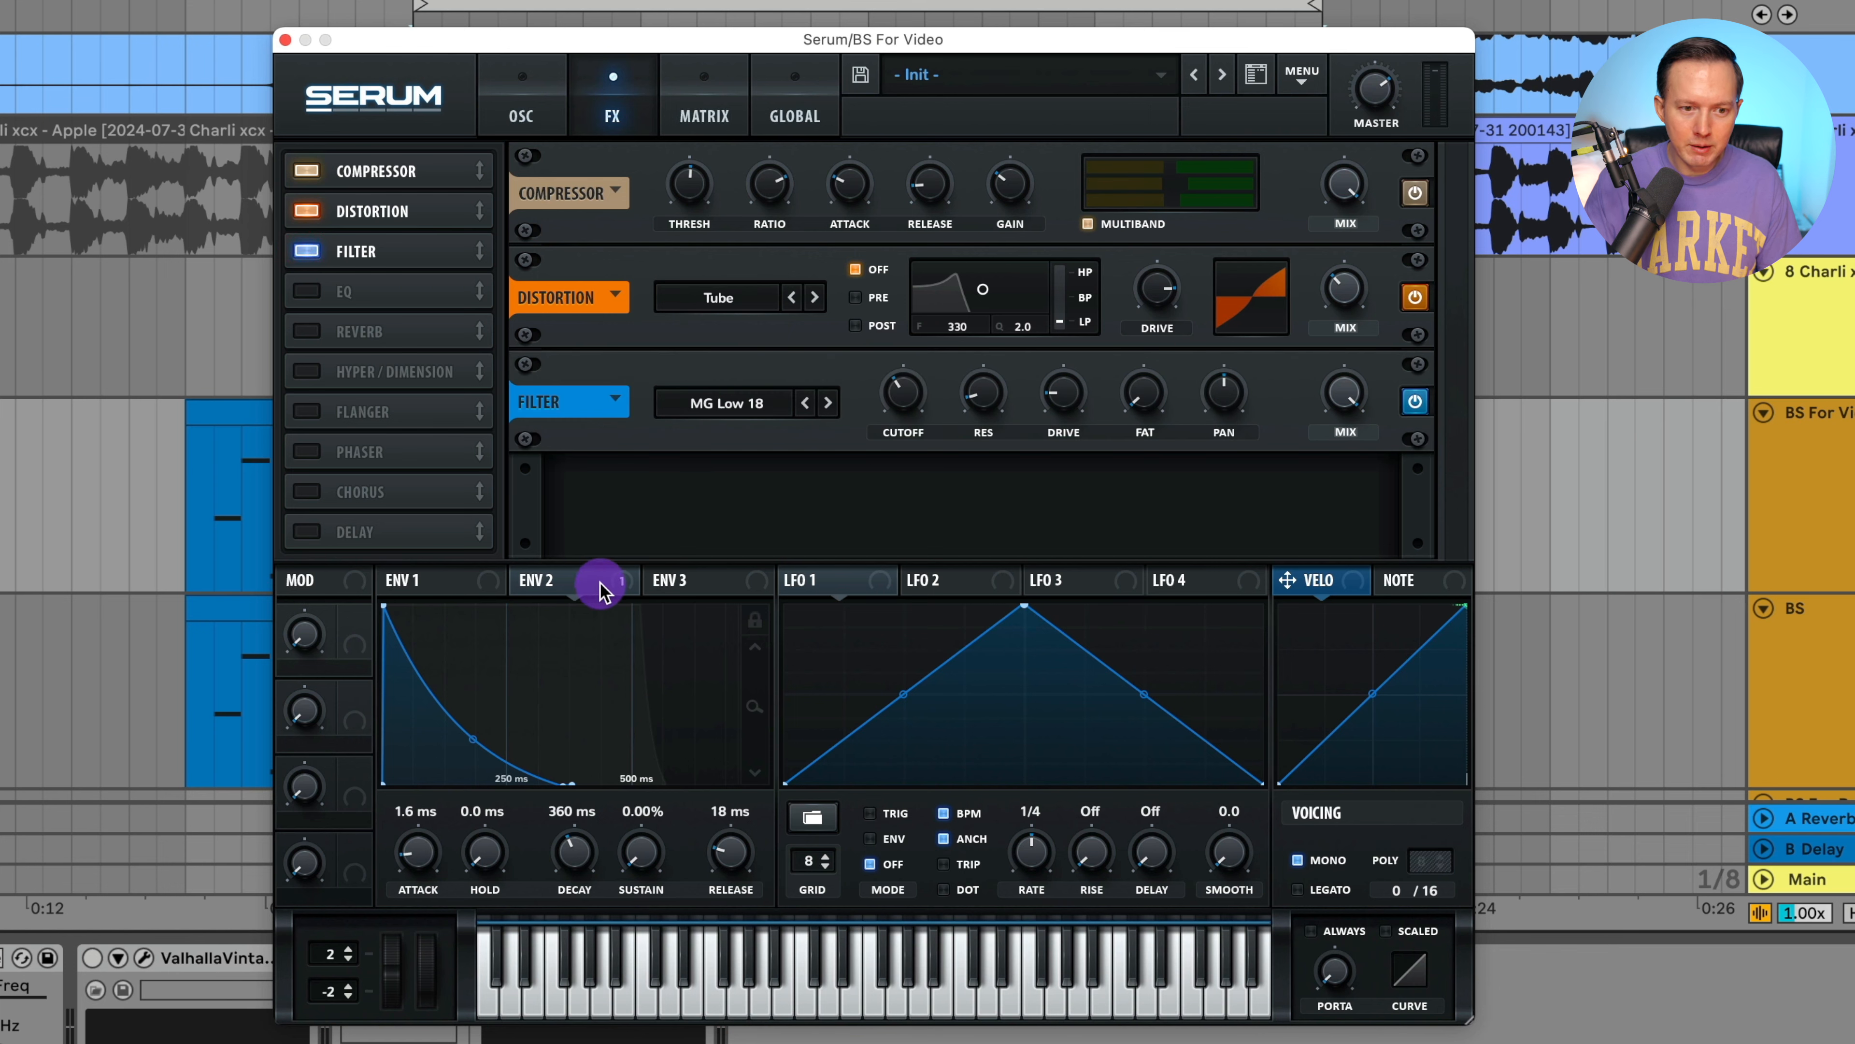
left_click_drag(619, 587, 882, 395)
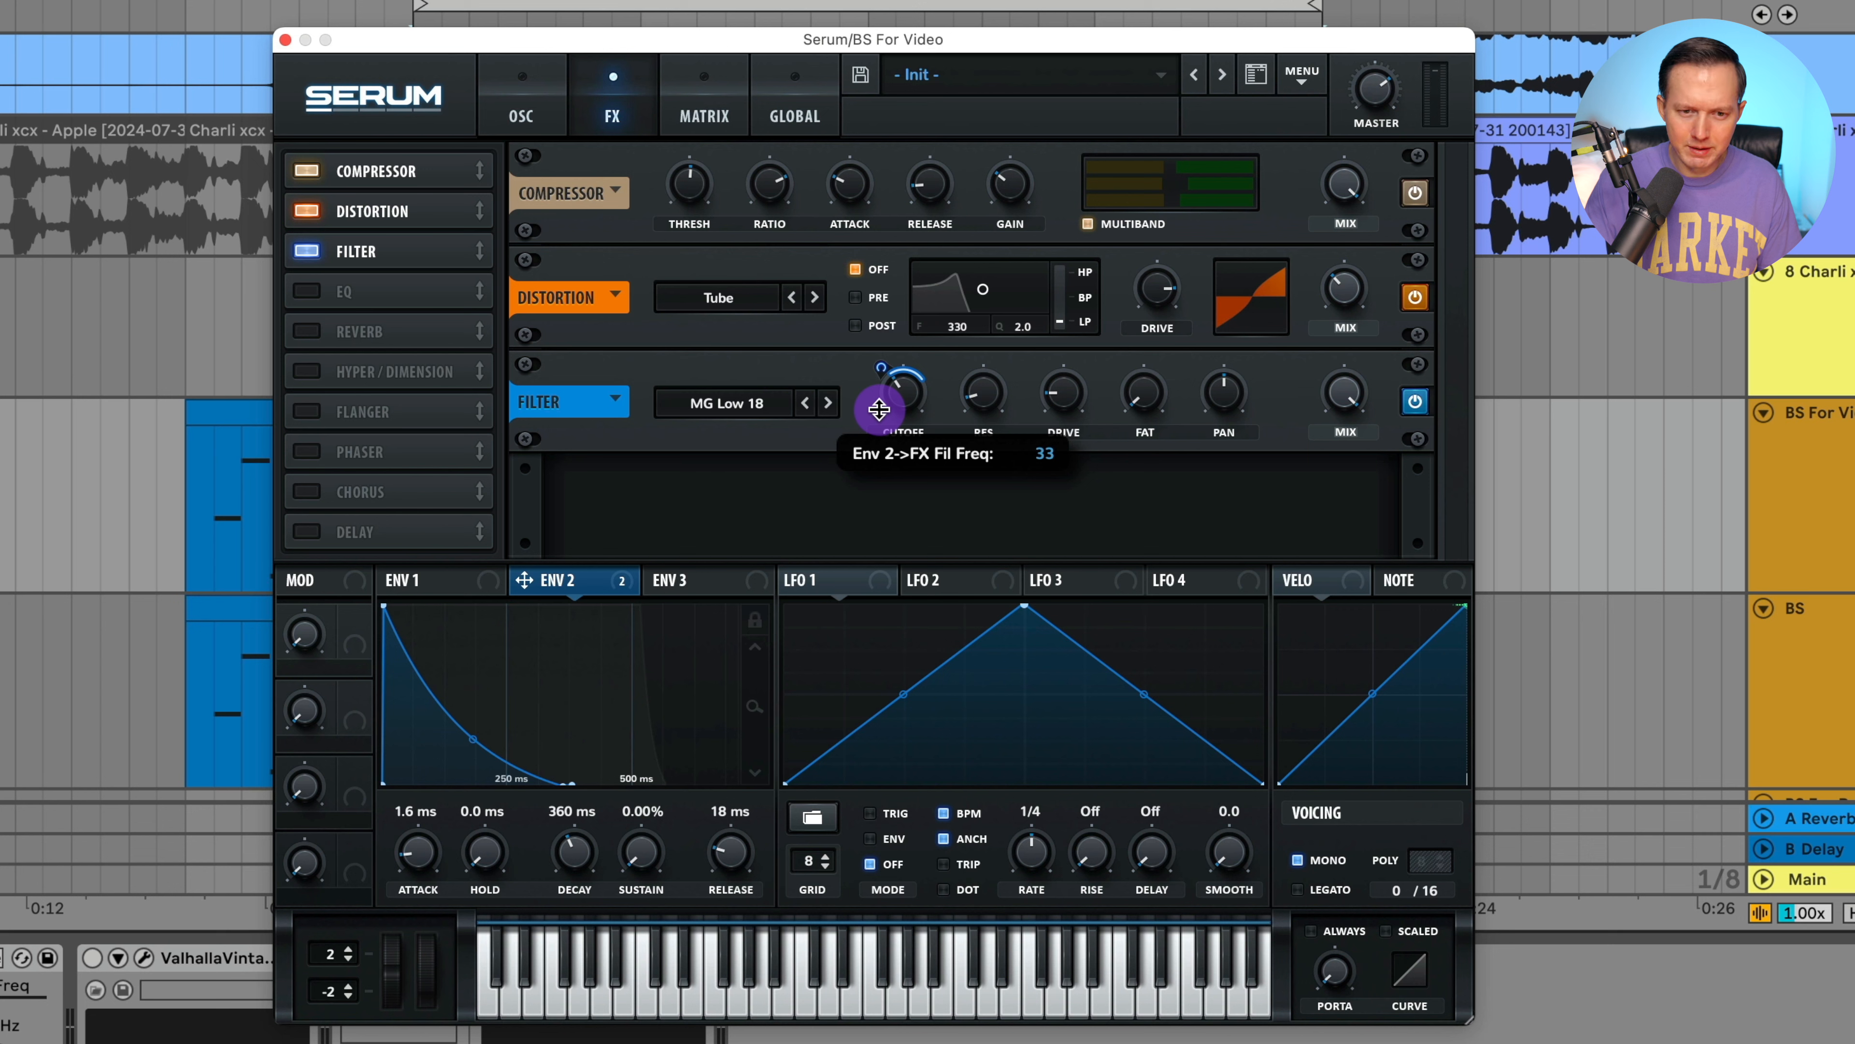
left_click_drag(879, 409, 879, 409)
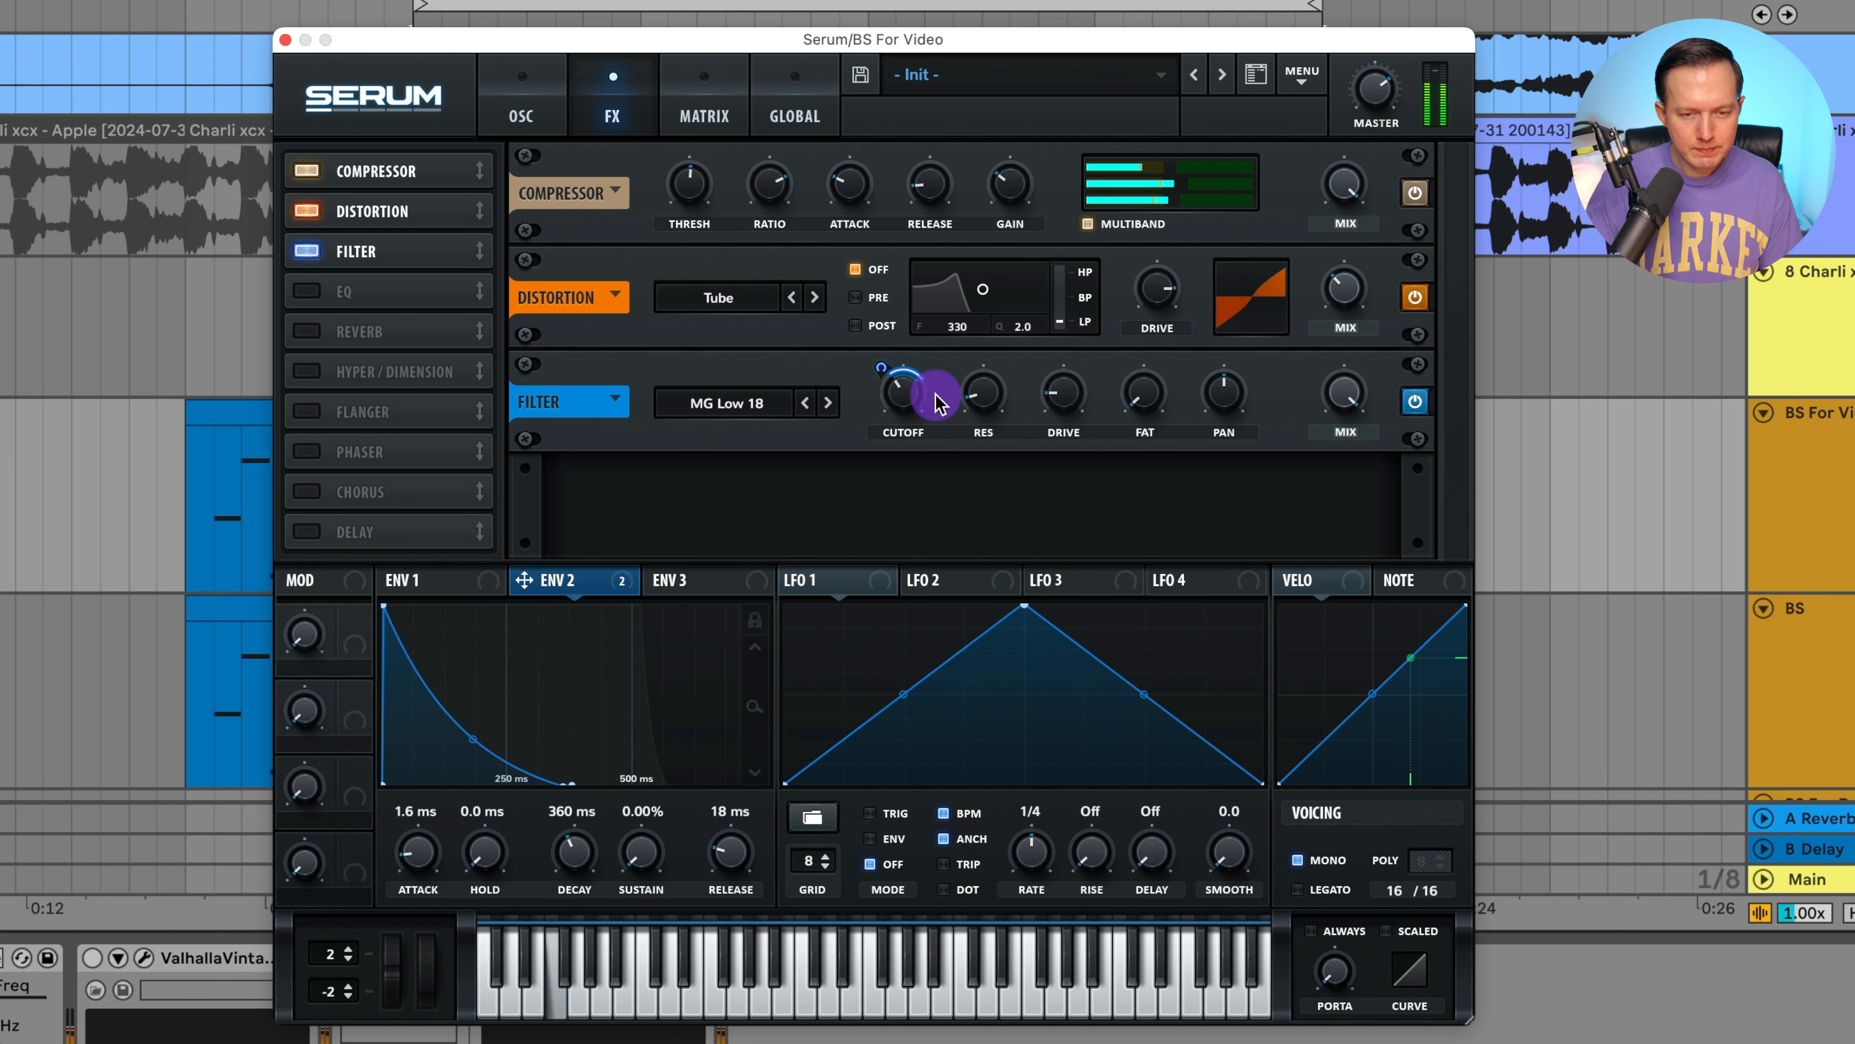
Step: Assign velocity to modulate the effects filter's cutoff at a depth of about 11
left_click(1329, 593)
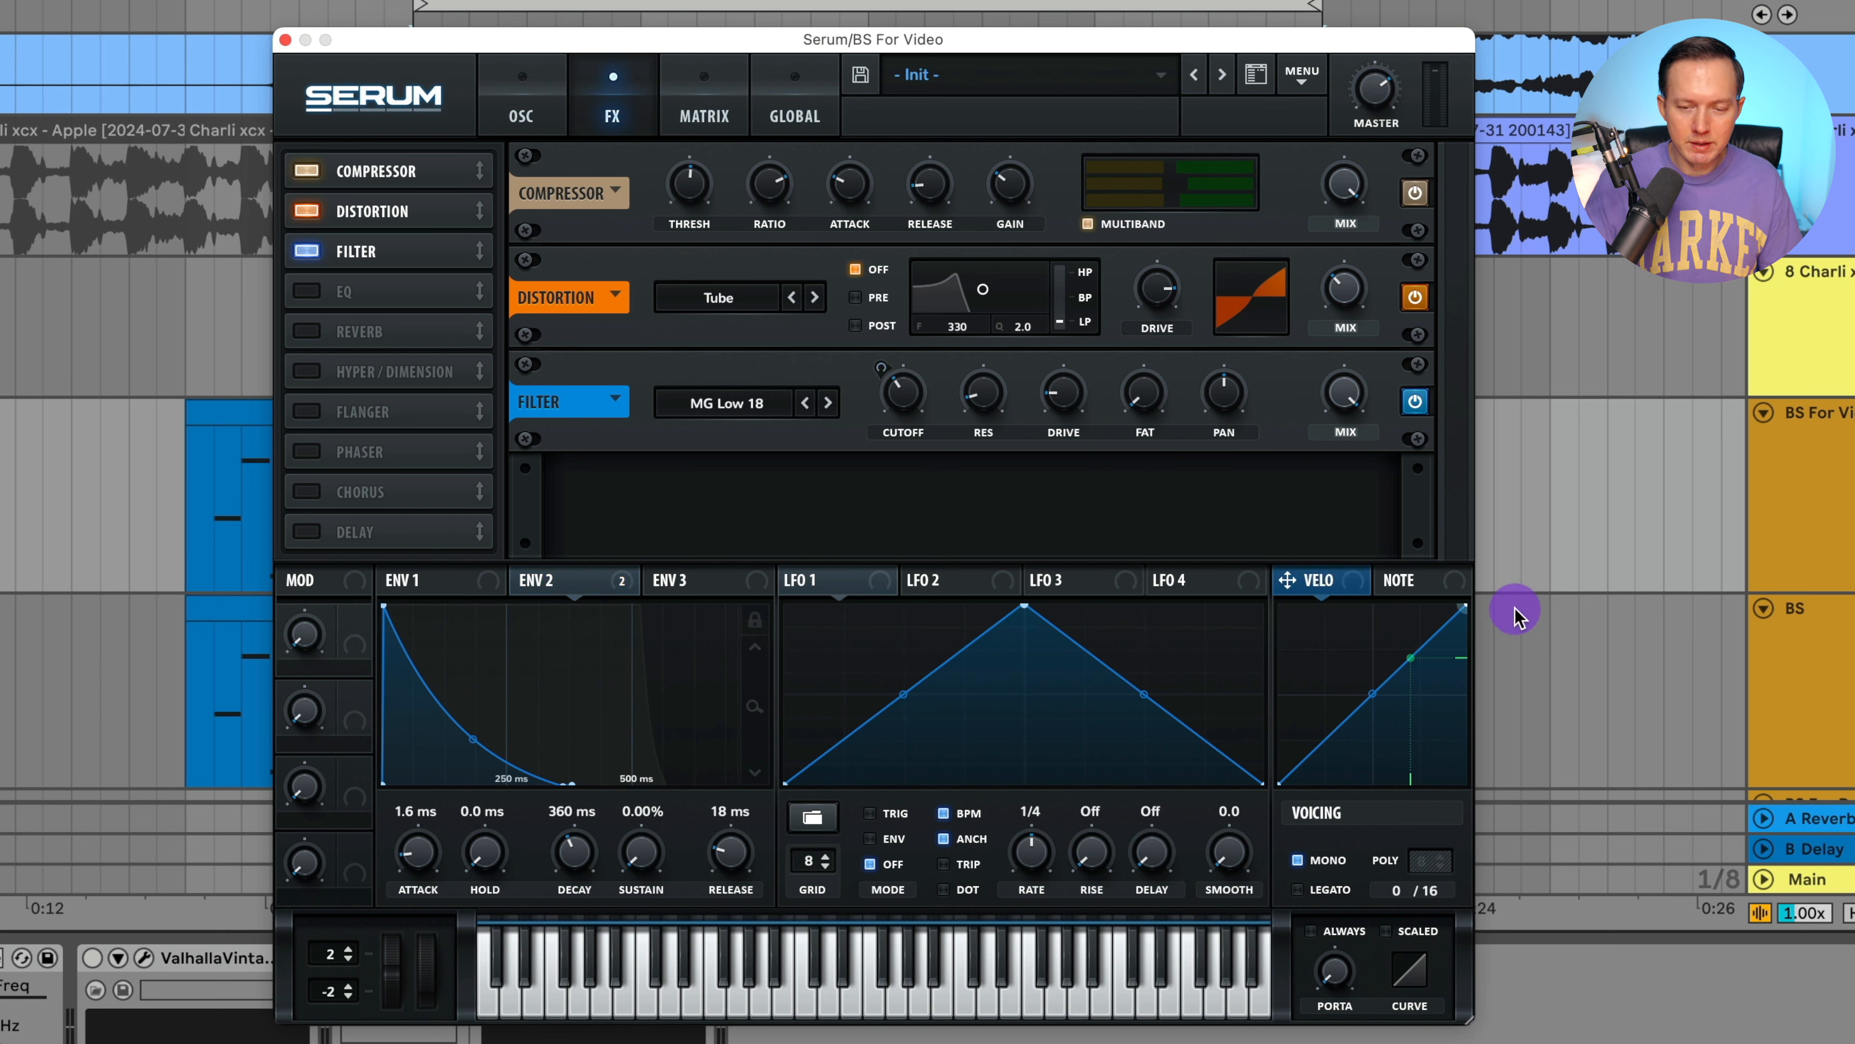
left_click_drag(1337, 585, 899, 388)
left_click_drag(882, 366, 879, 435)
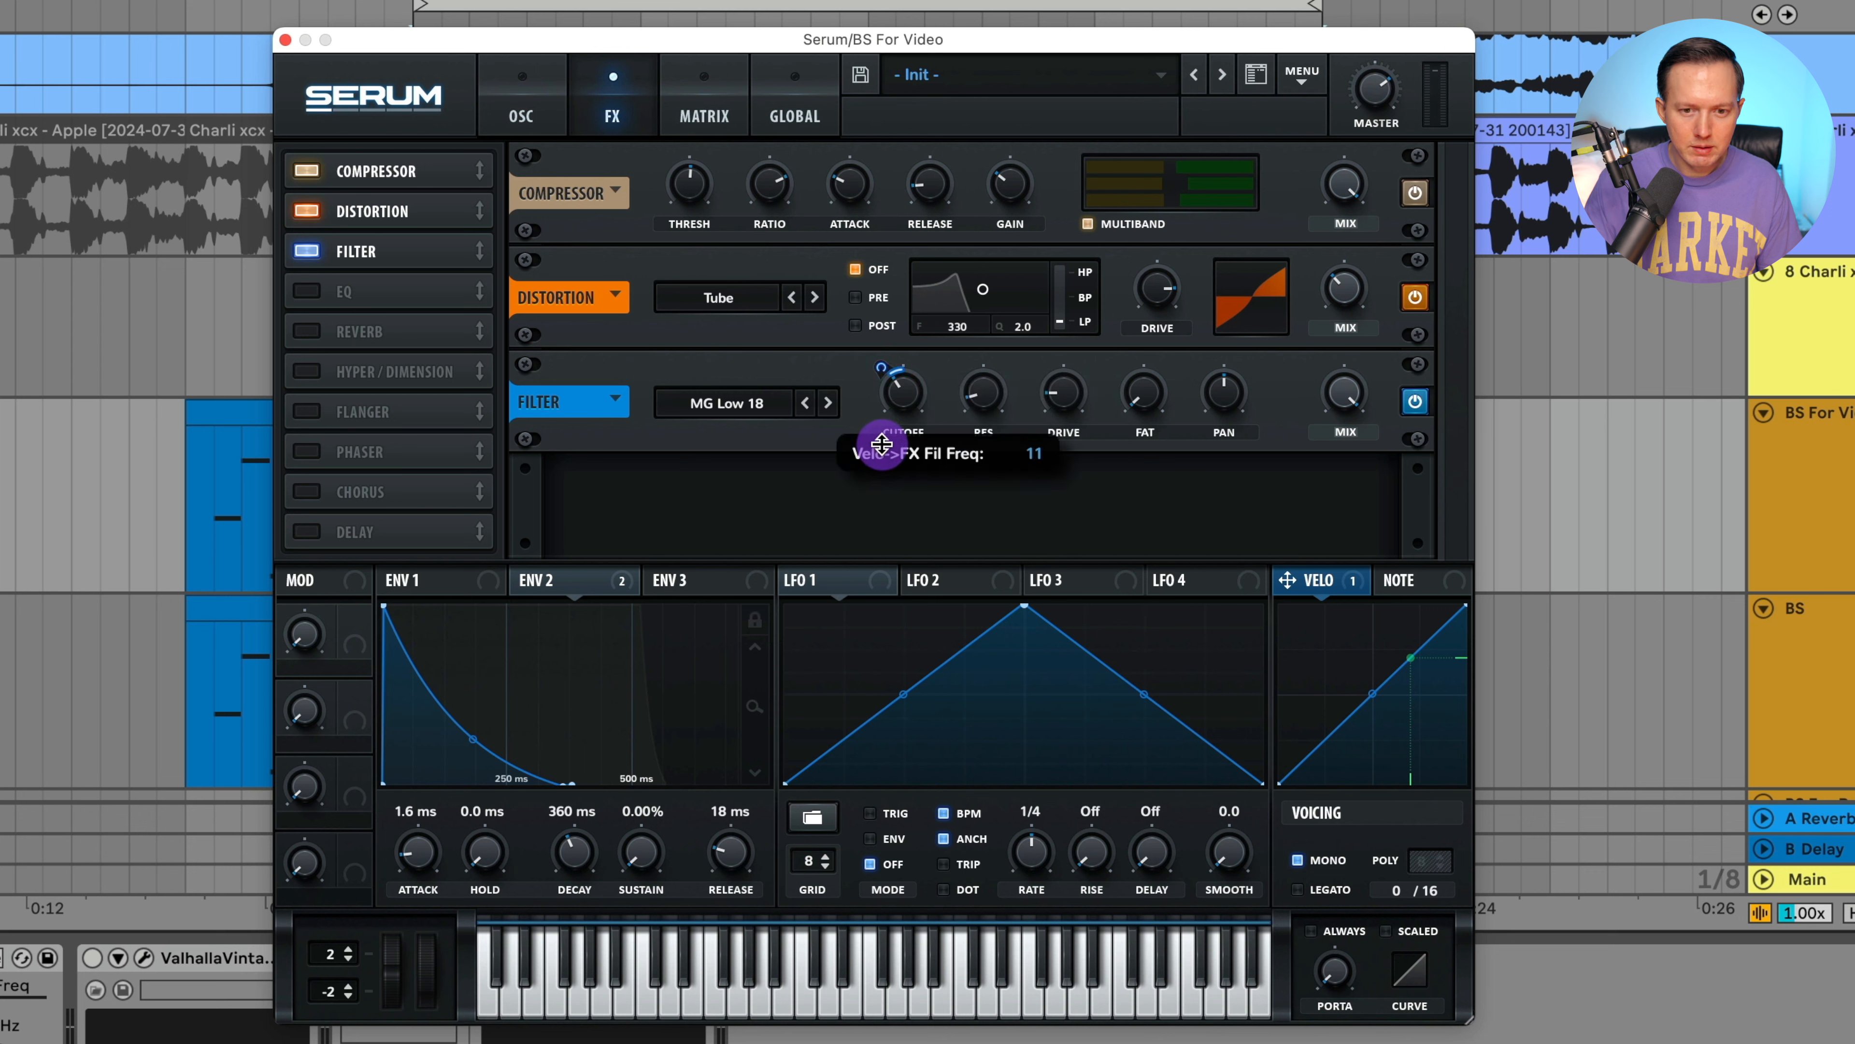
Step: Fine-tune the velocity modulation of the effects filter's cutoff to a depth of 11, and check the filter's resonance and drive
left_click_drag(882, 448, 882, 441)
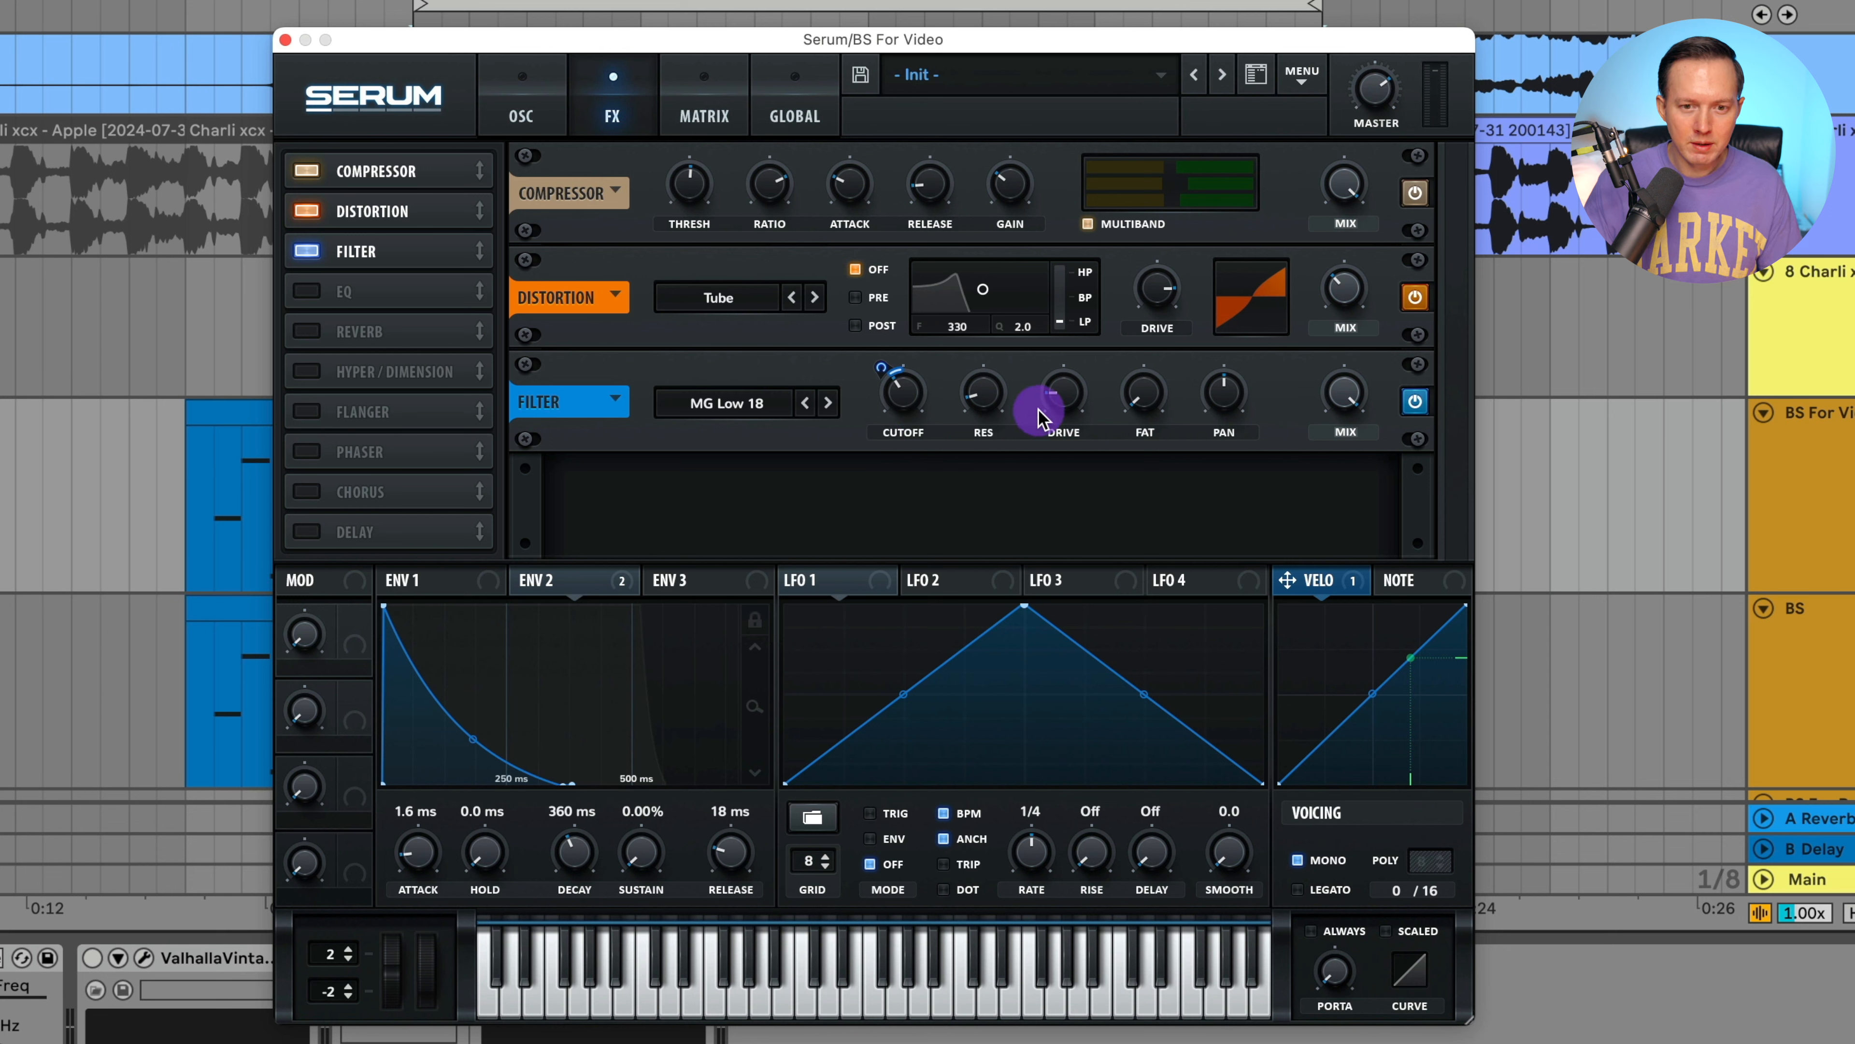
mouse_move(991, 404)
mouse_move(1068, 402)
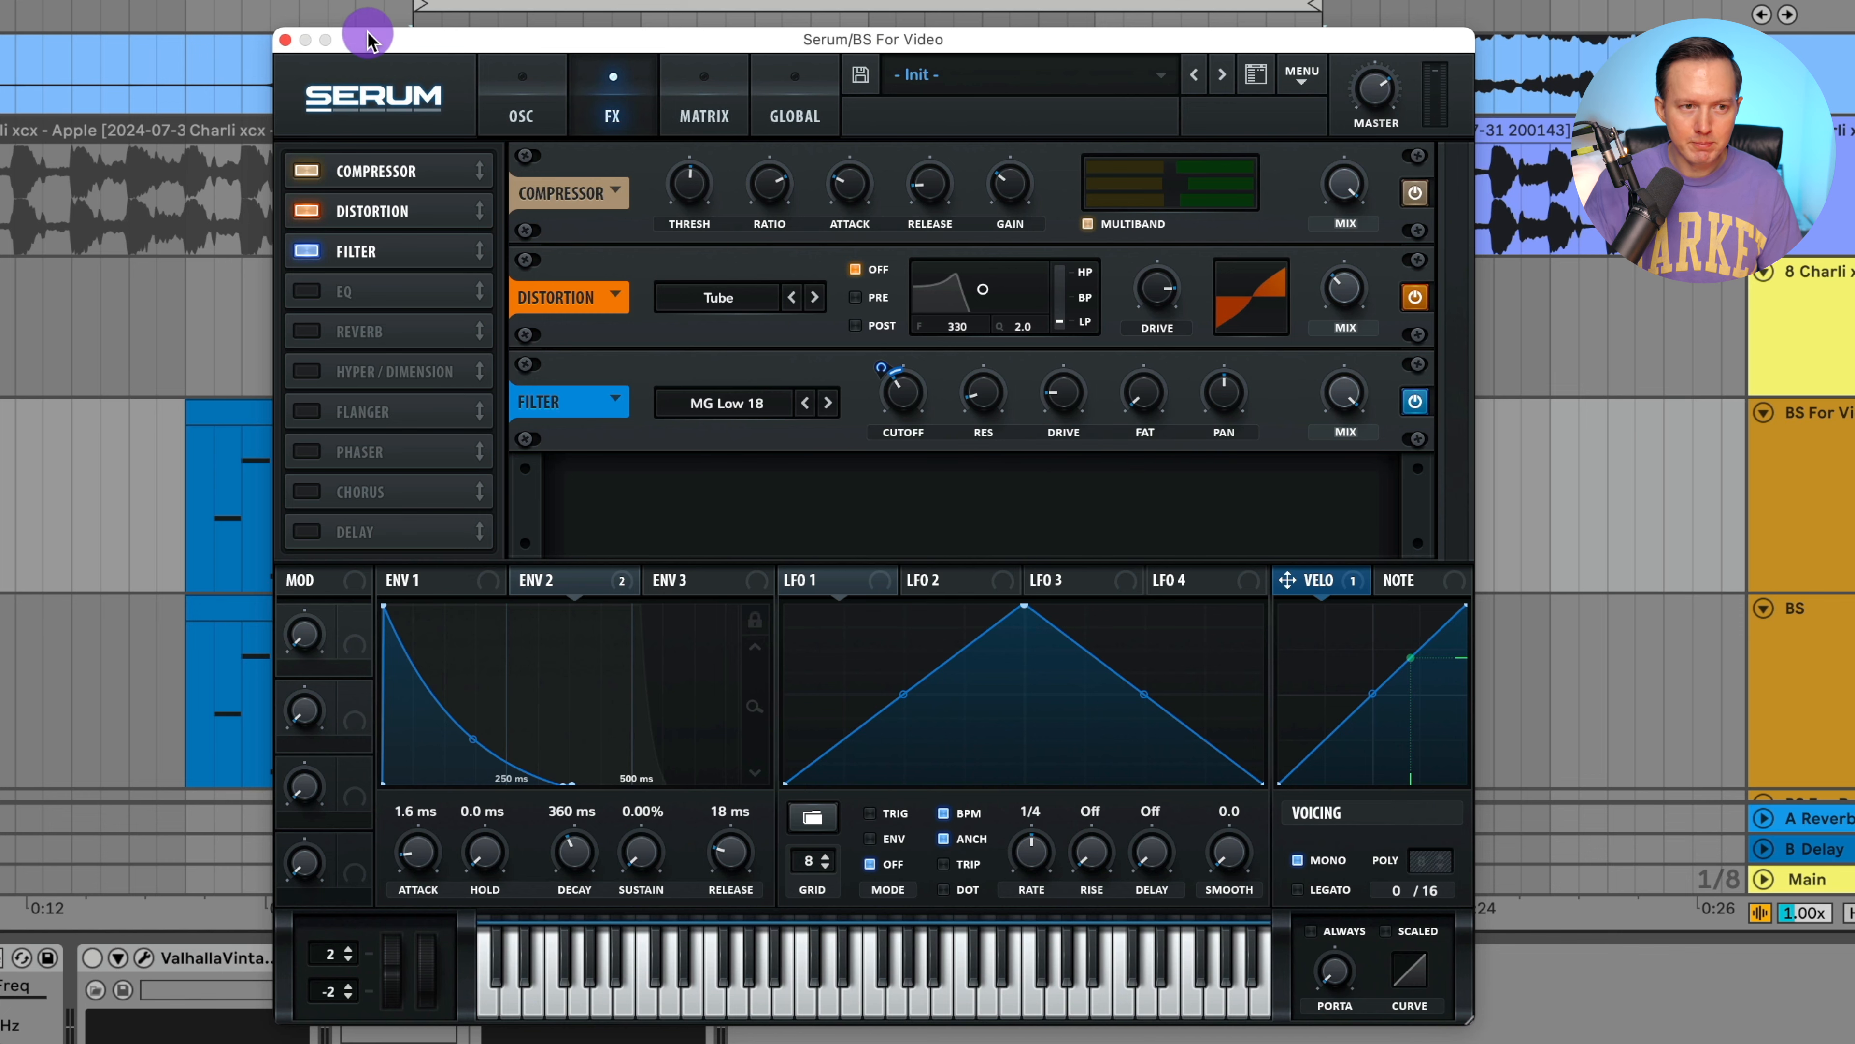
Step: Close the Serum window, open the notes of the BS Apple clip, and play the bassline to examine its high-velocity notes
left_click(285, 40)
double_click(603, 412)
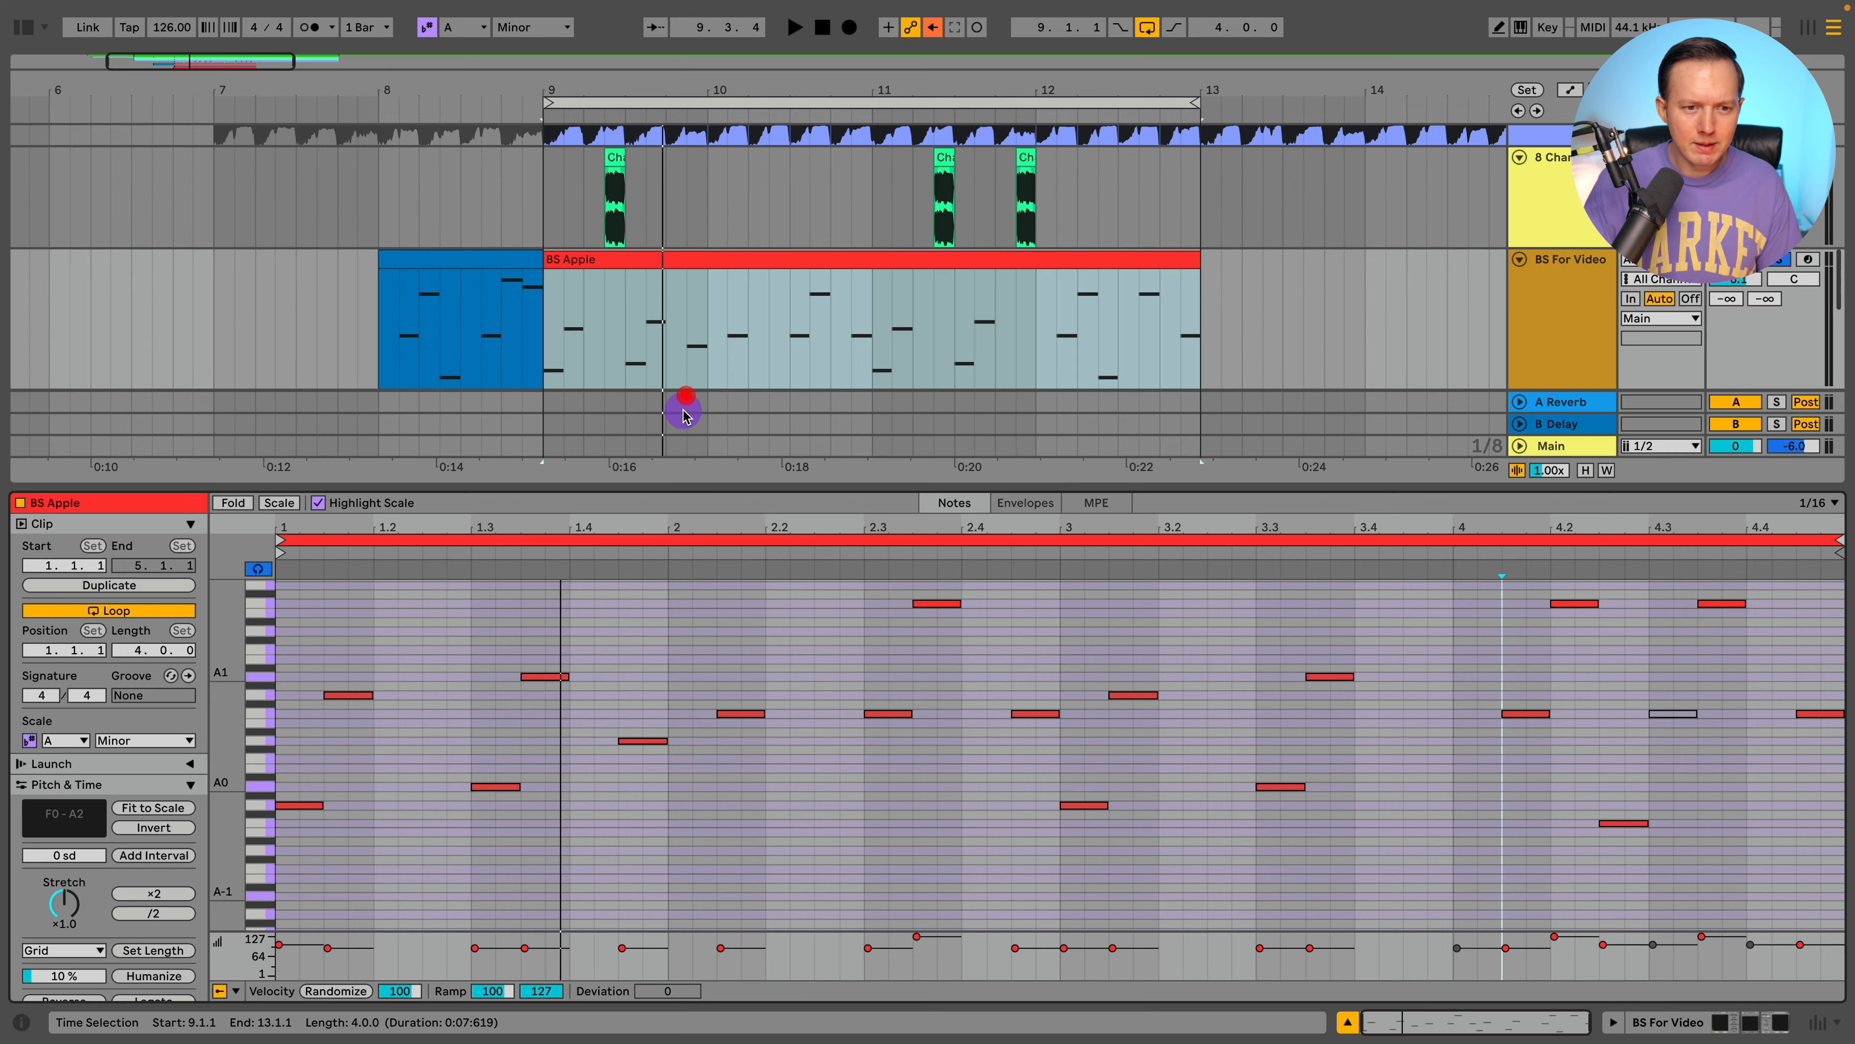
left_click(933, 620)
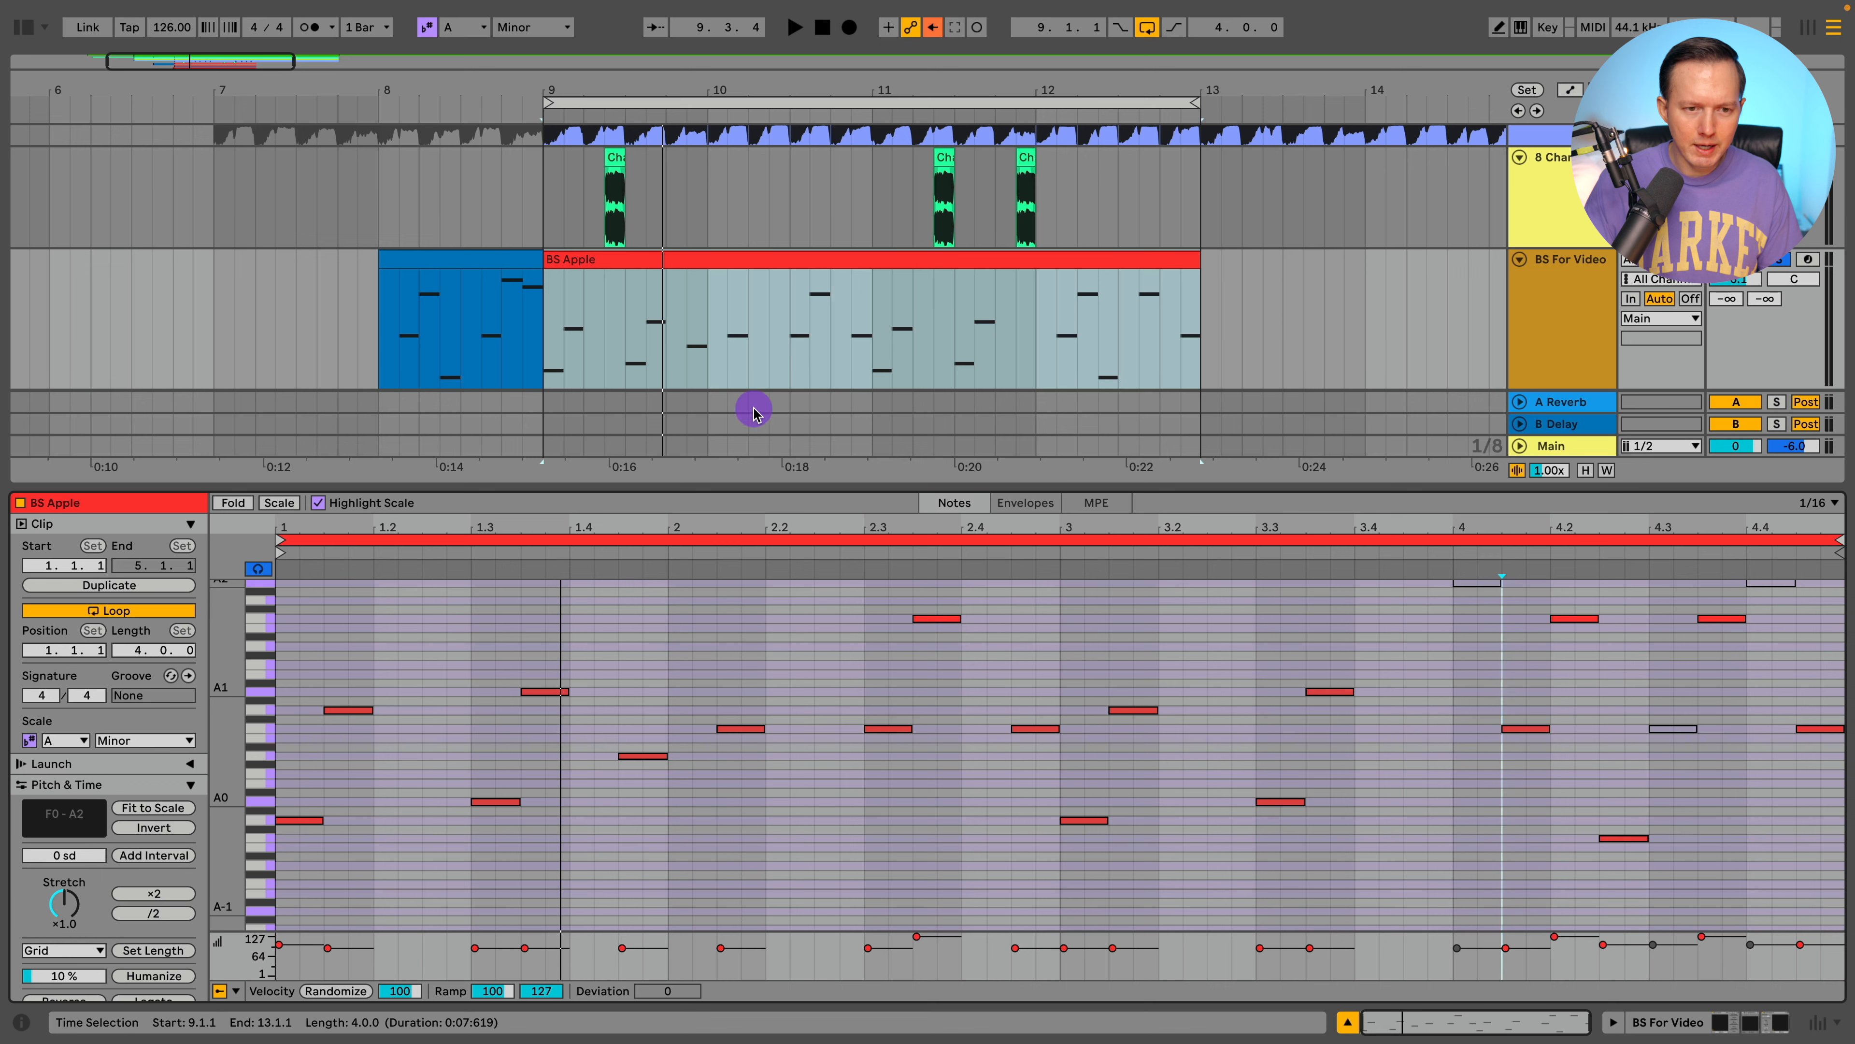
key("space")
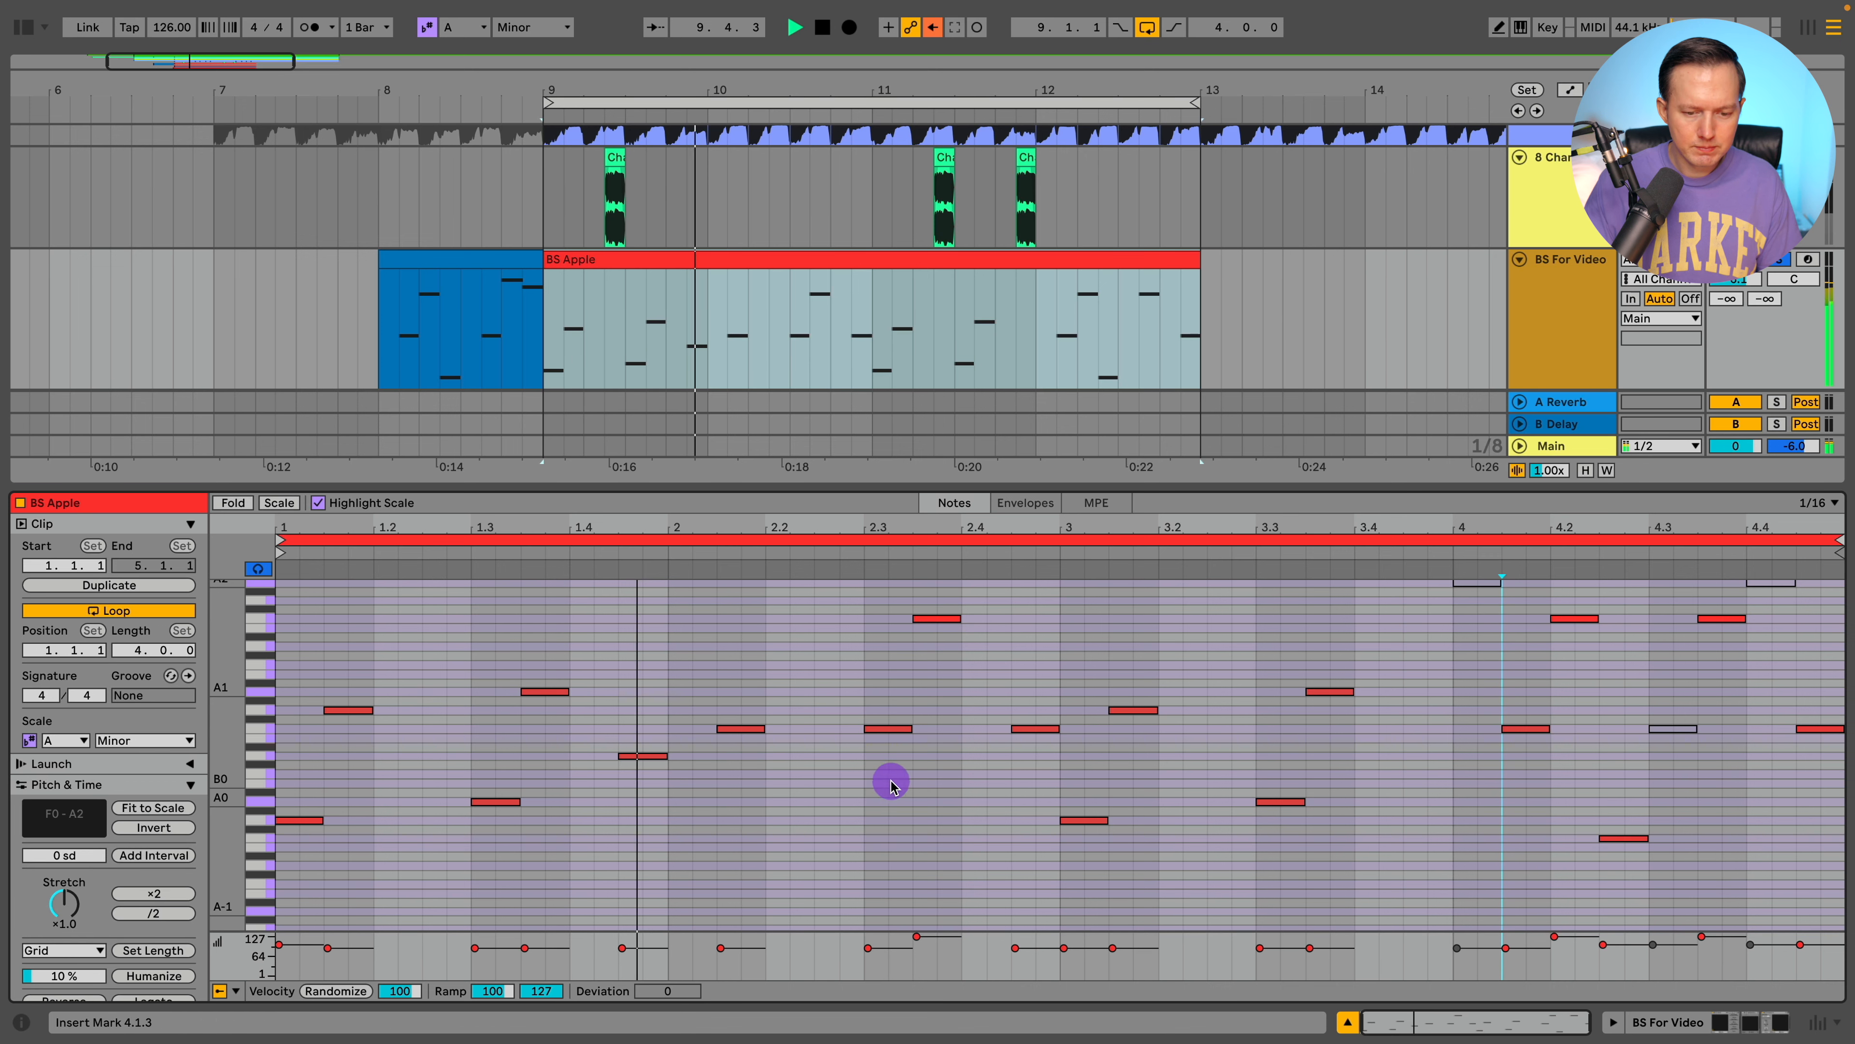
scroll(950, 676, "up", 1)
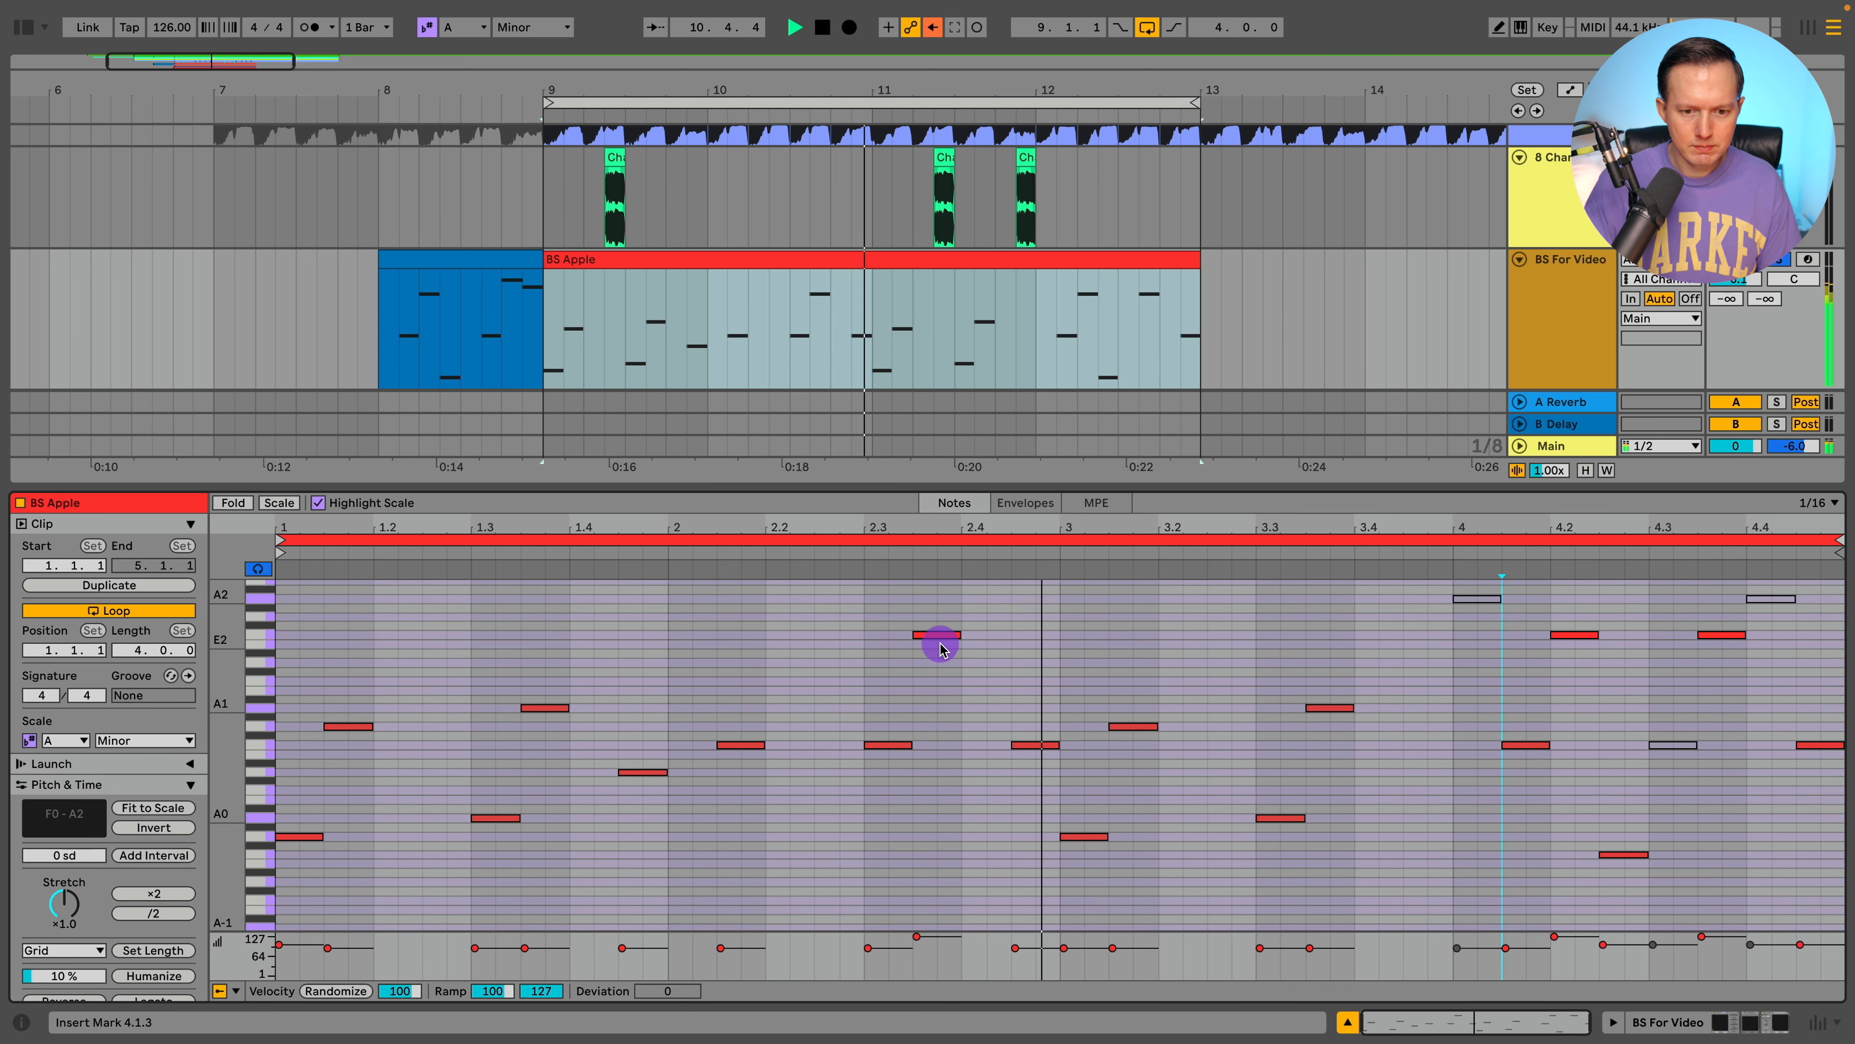
left_click_drag(935, 642, 956, 630)
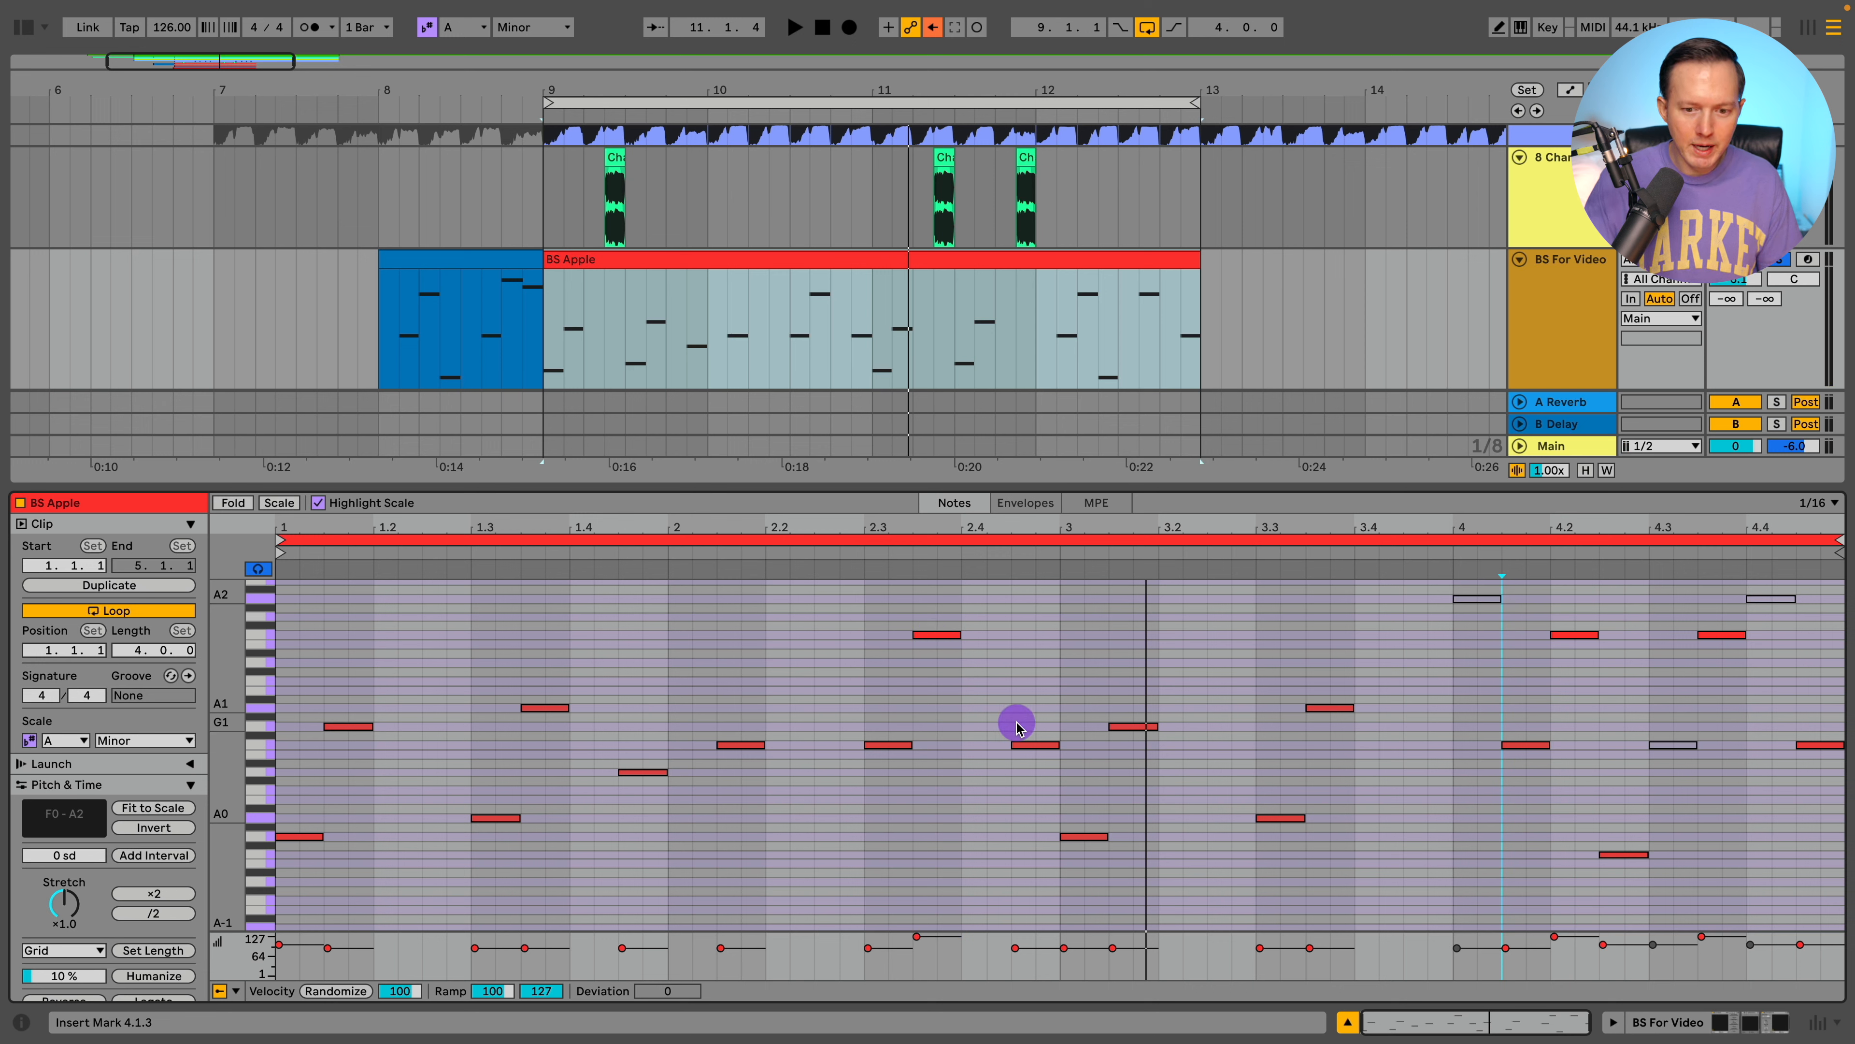
Step: Delete the deactivated notes in bar 4 of the BS Apple clip, and select its high accent notes for playback
double_click(1475, 602)
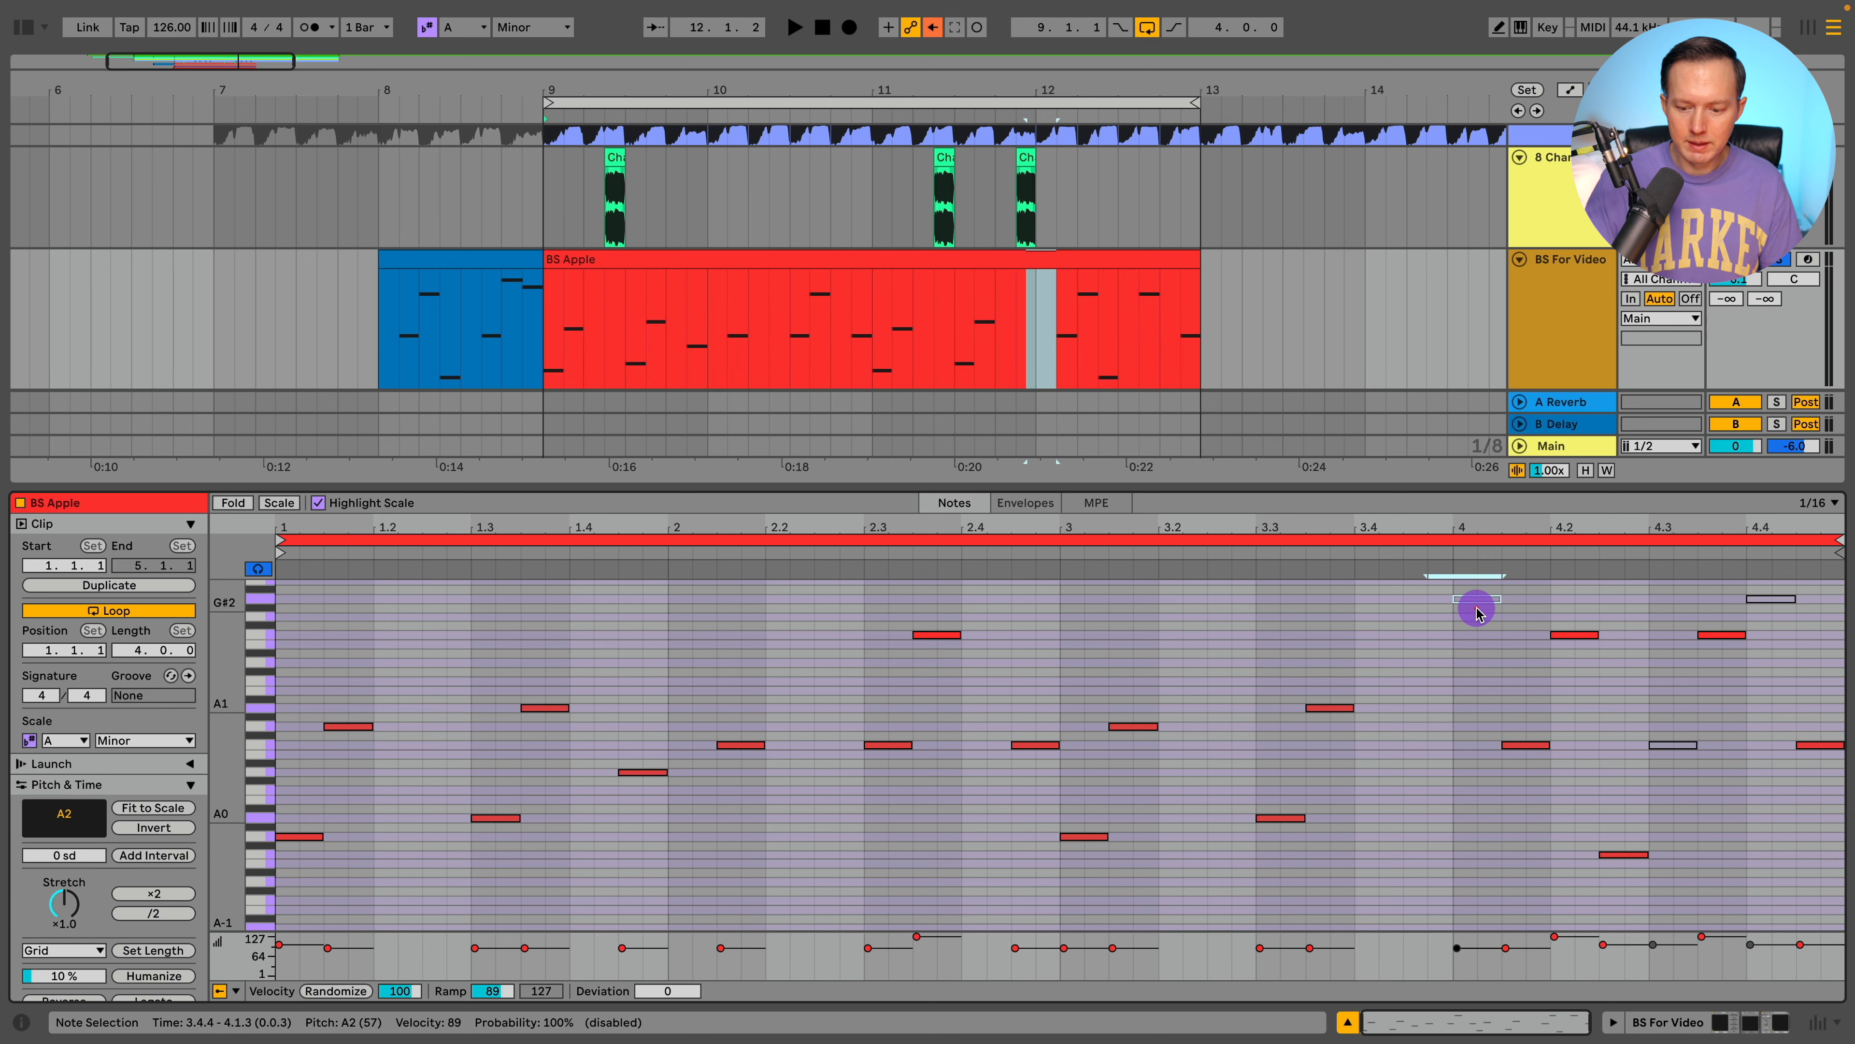
left_click_drag(1670, 738, 1724, 803)
key("Delete")
left_click_drag(1792, 633, 1778, 593)
key("Delete")
left_click_drag(1747, 662, 1549, 633)
key("space")
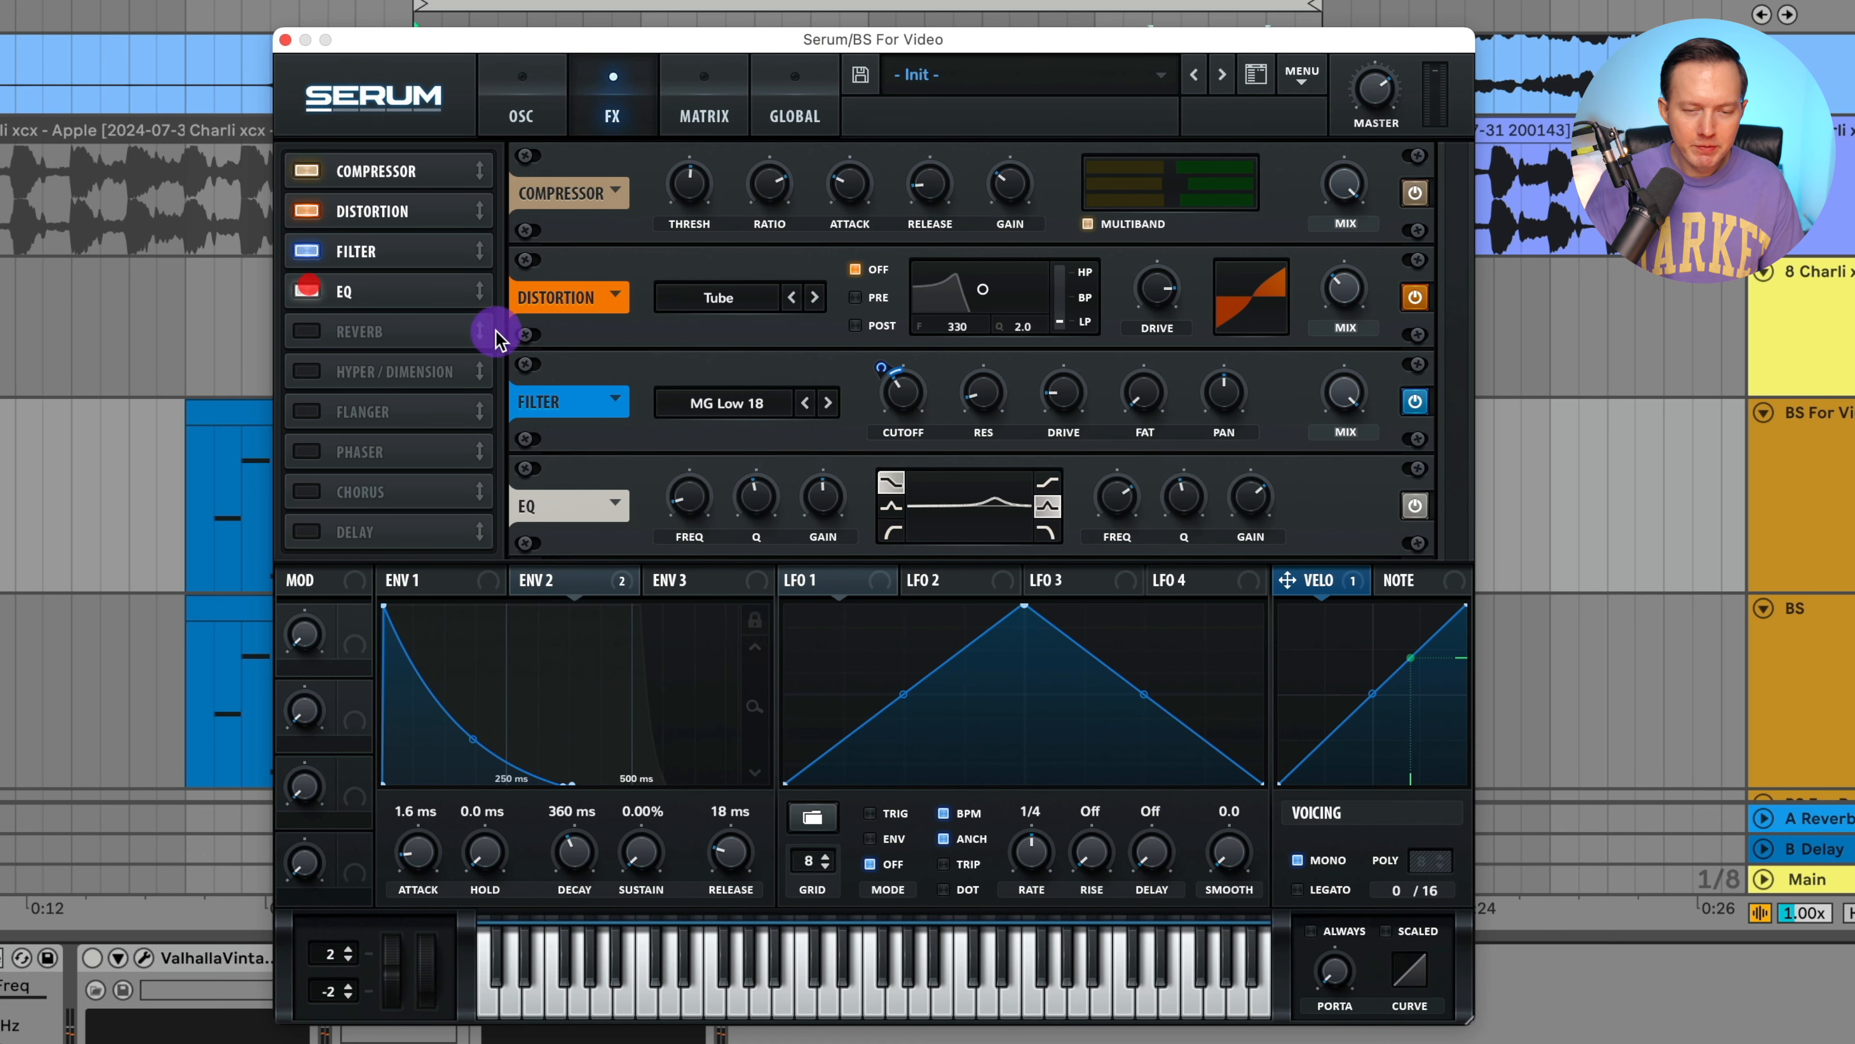
Step: Enable Serum's EQ effect with a high-band peak at 2681 Hz, a Q of 45% and raised gain
left_click(1112, 505)
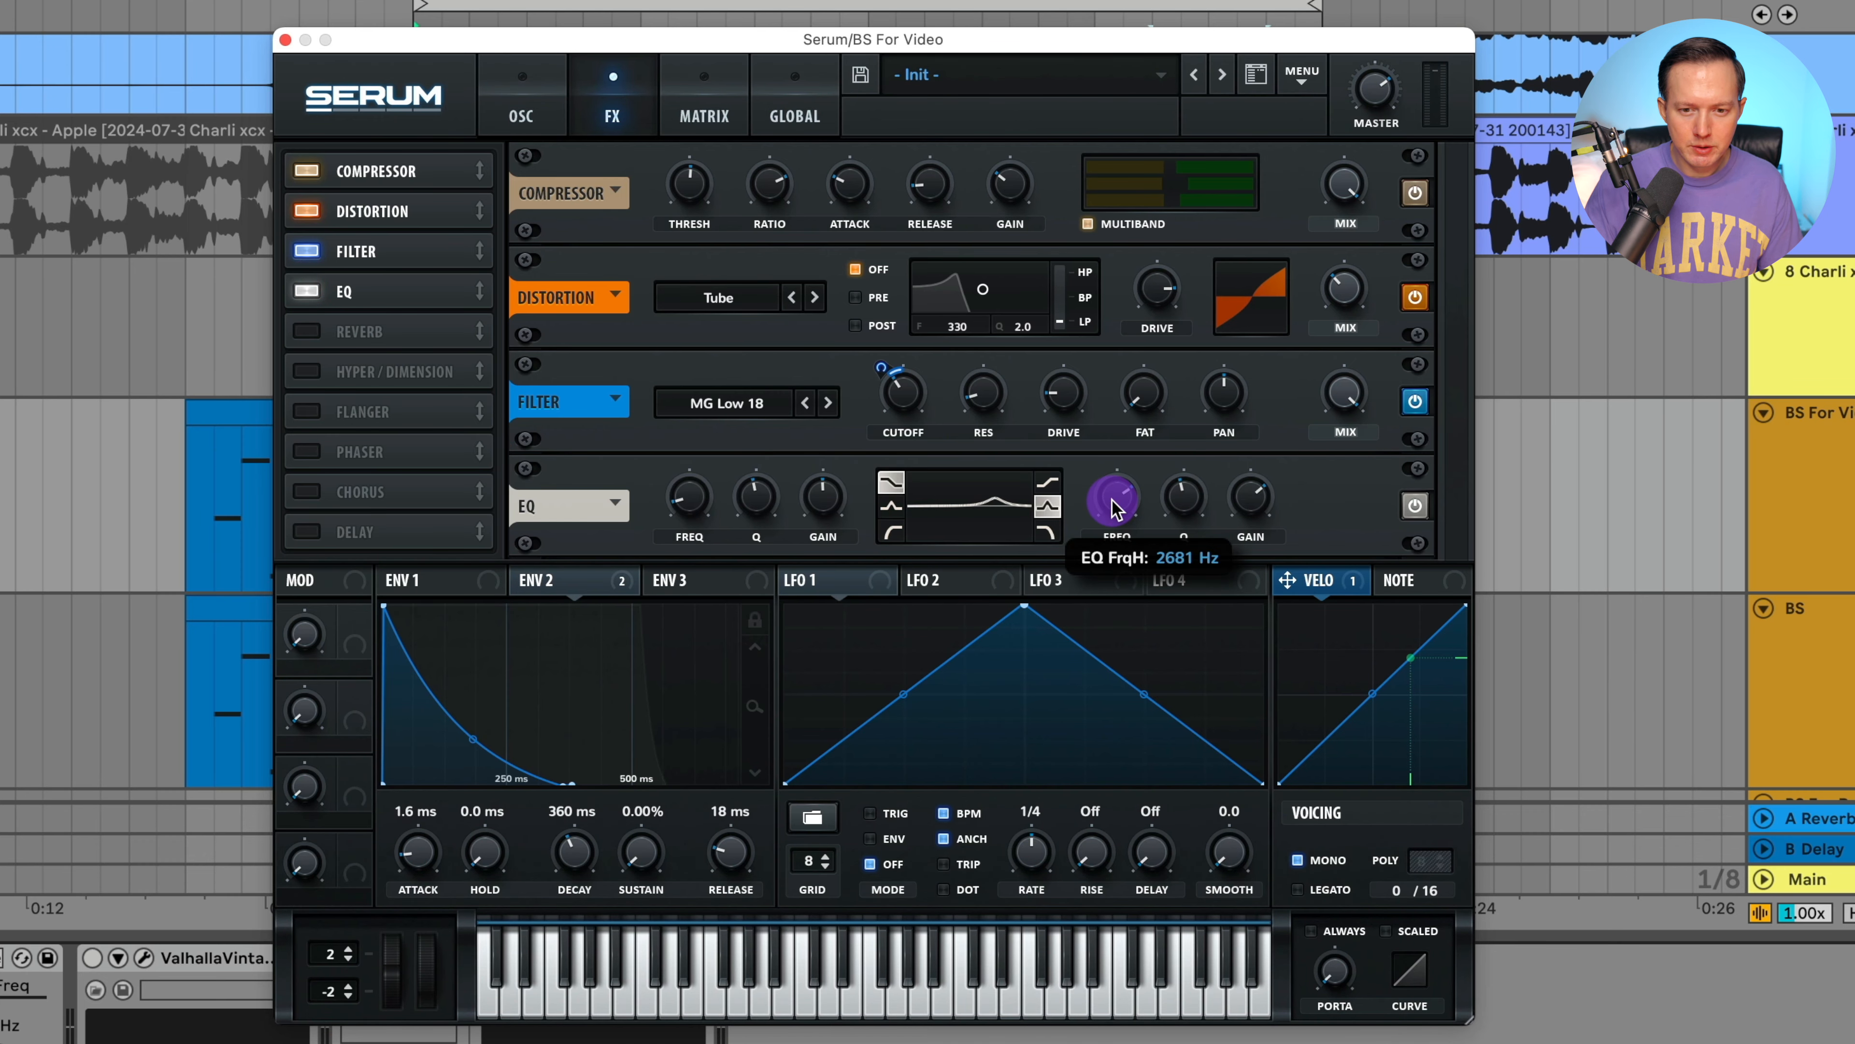
left_click(1116, 501)
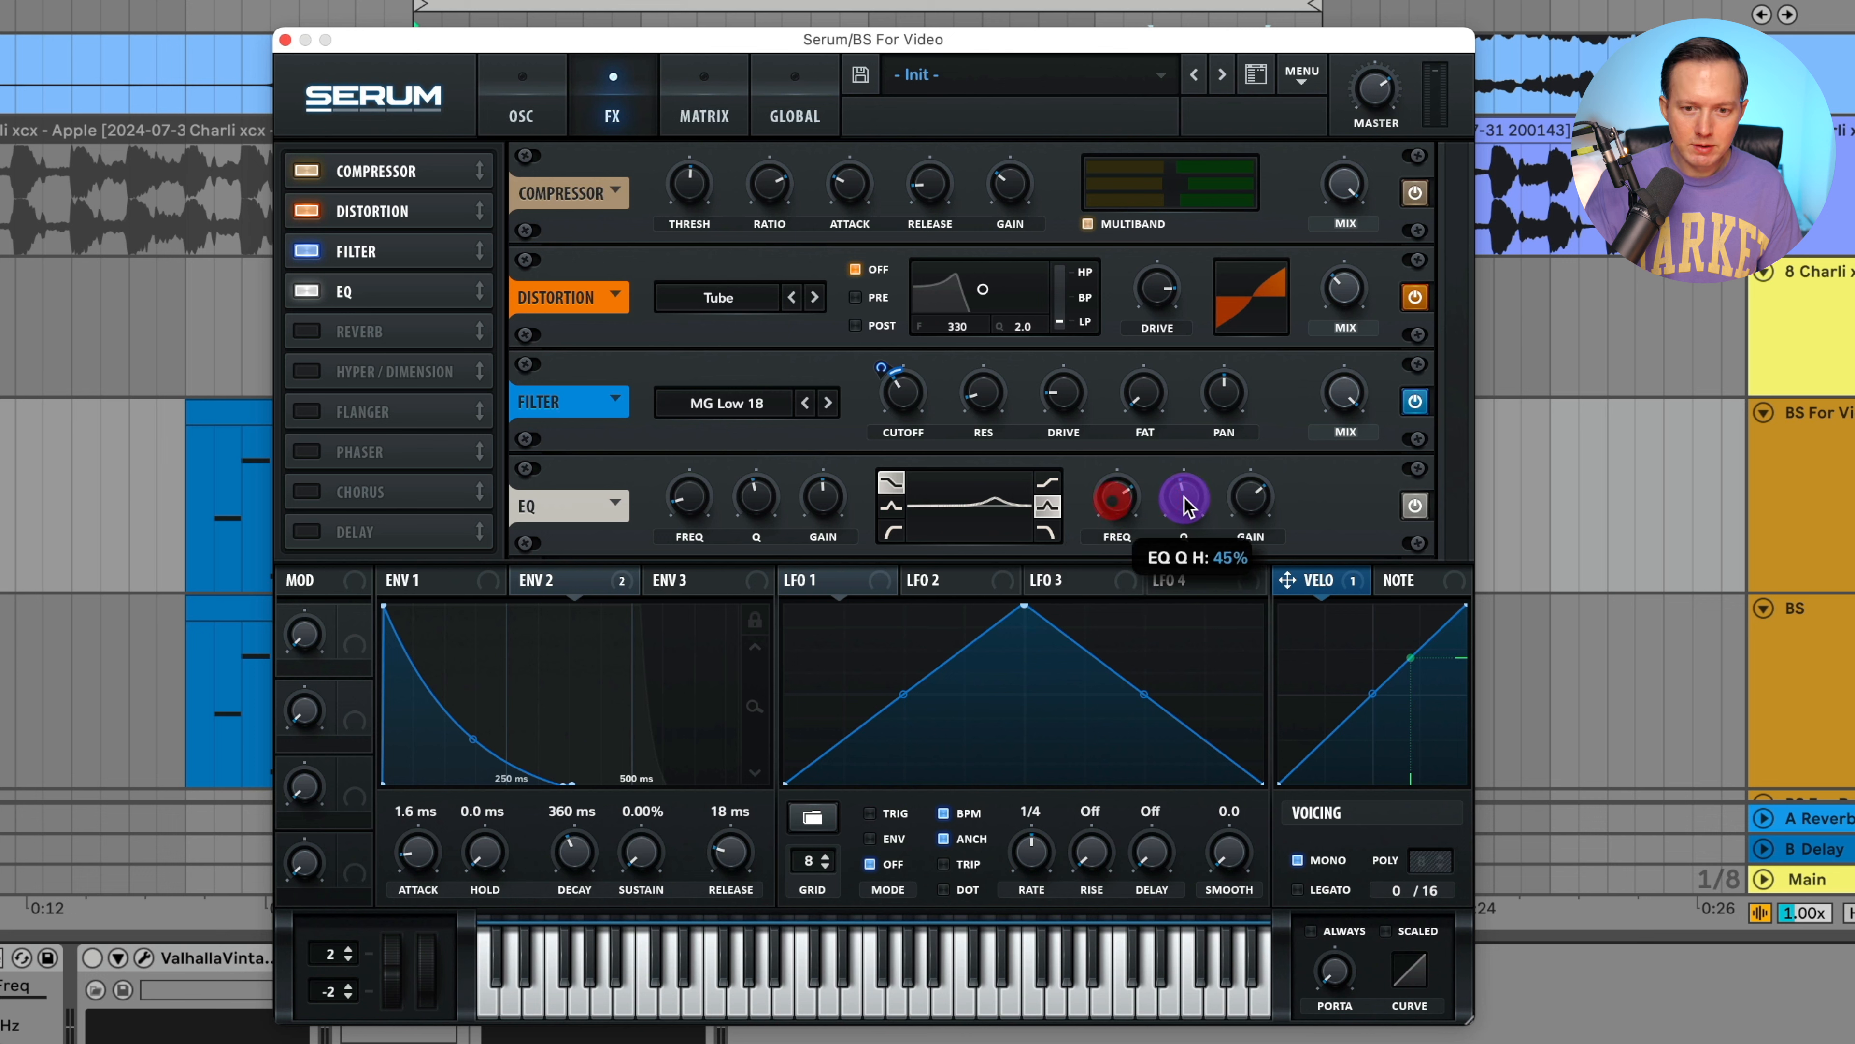
left_click(1184, 499)
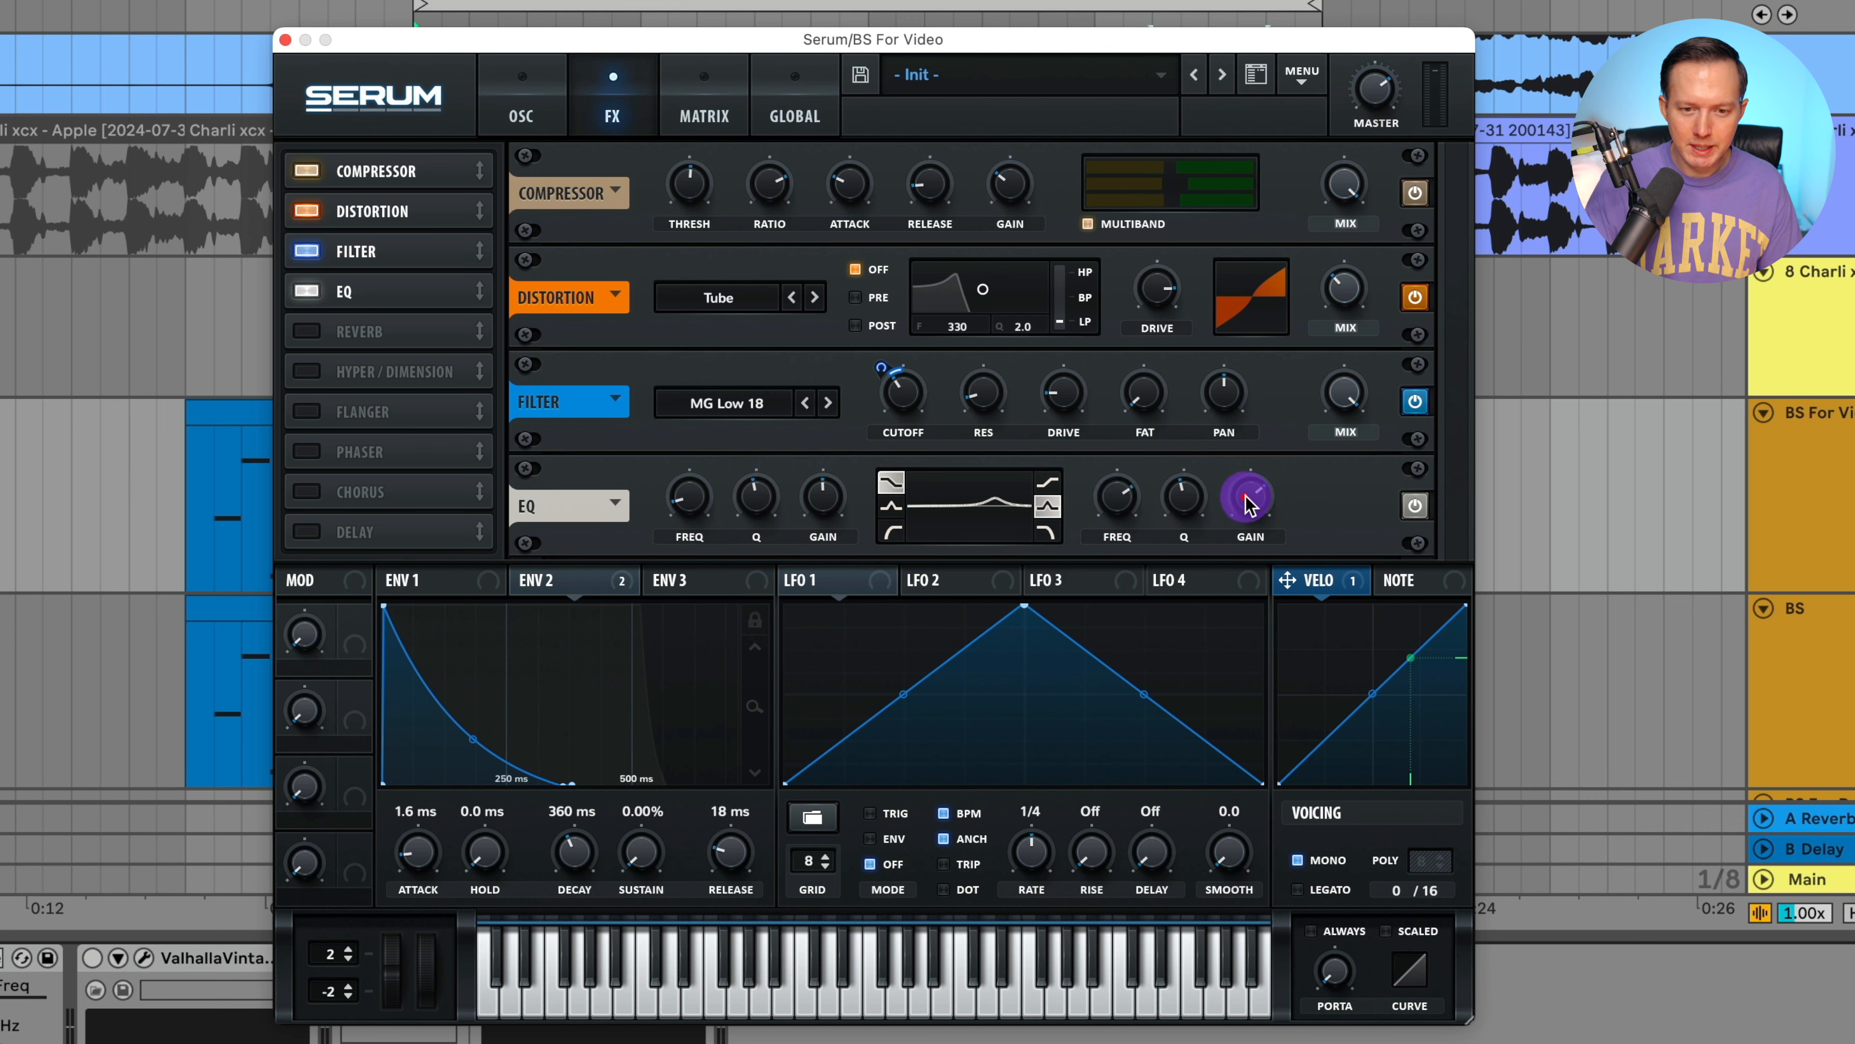
Step: Play the bass patch and toggle the EQ effect to compare the sound with and without the boost
key("space")
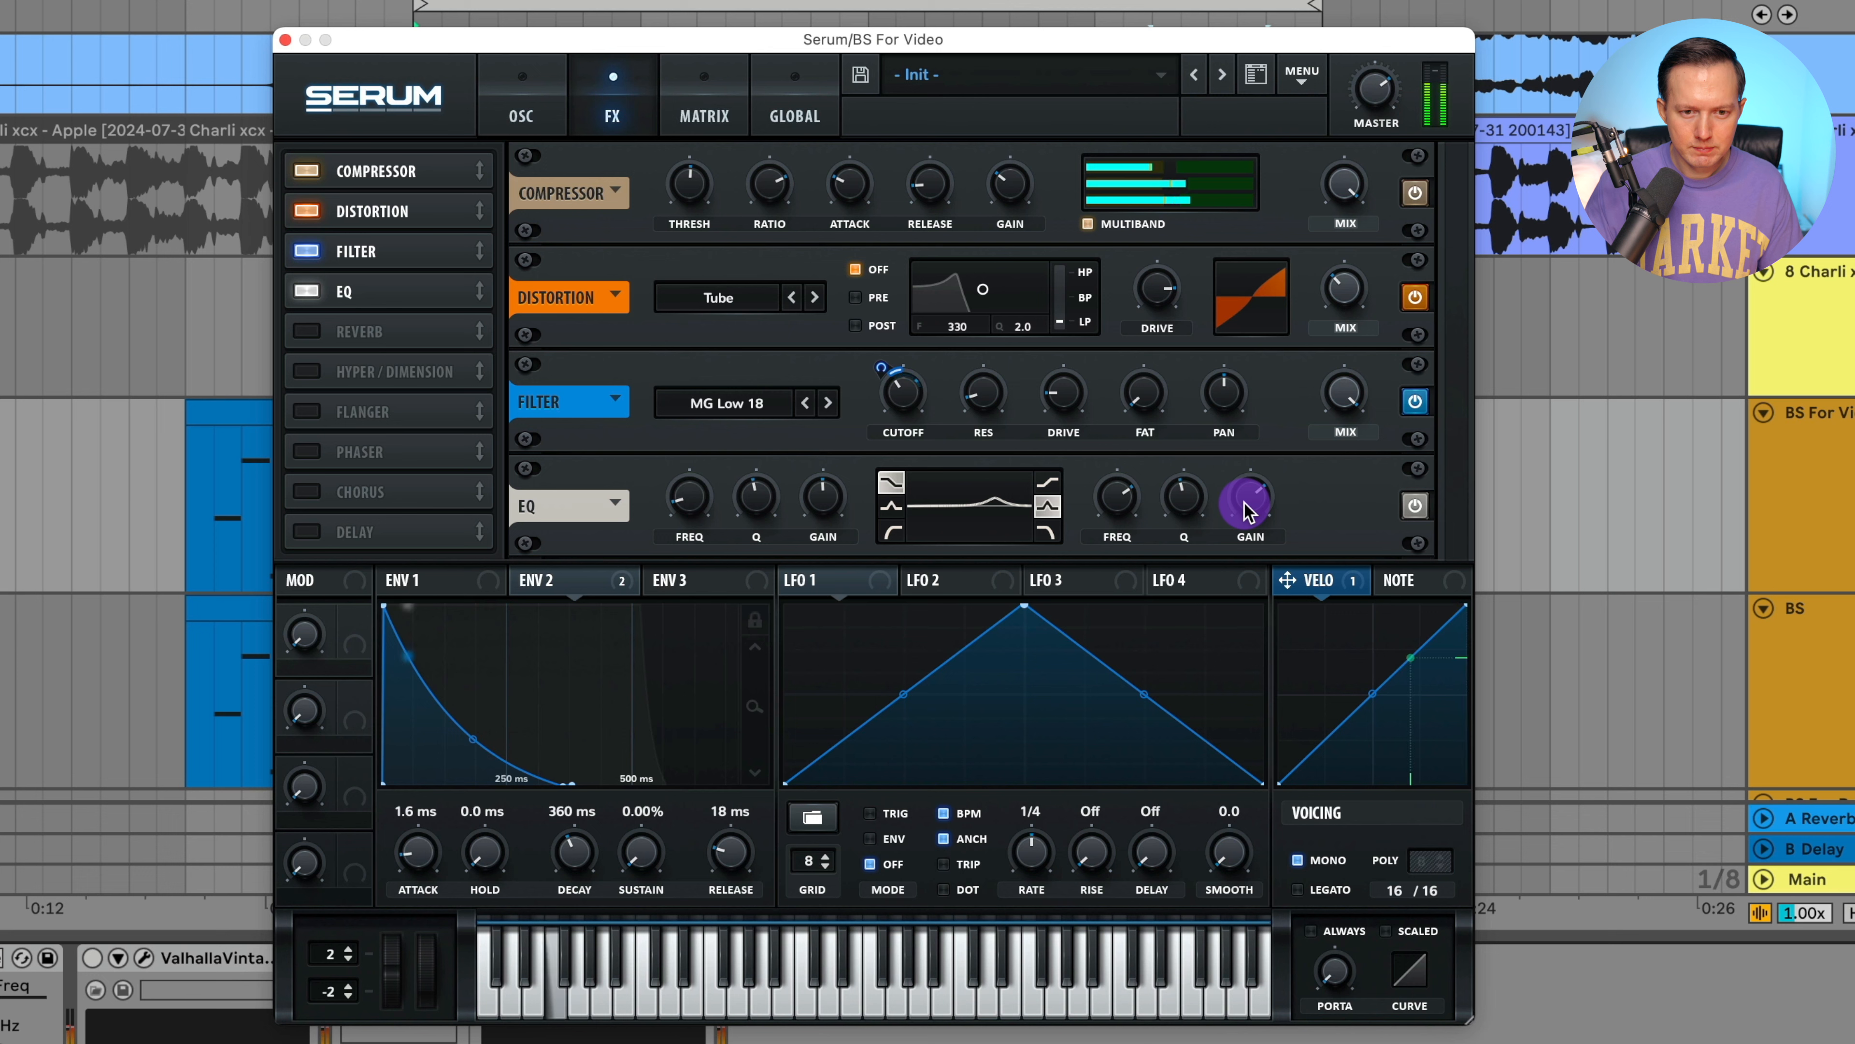
key("space")
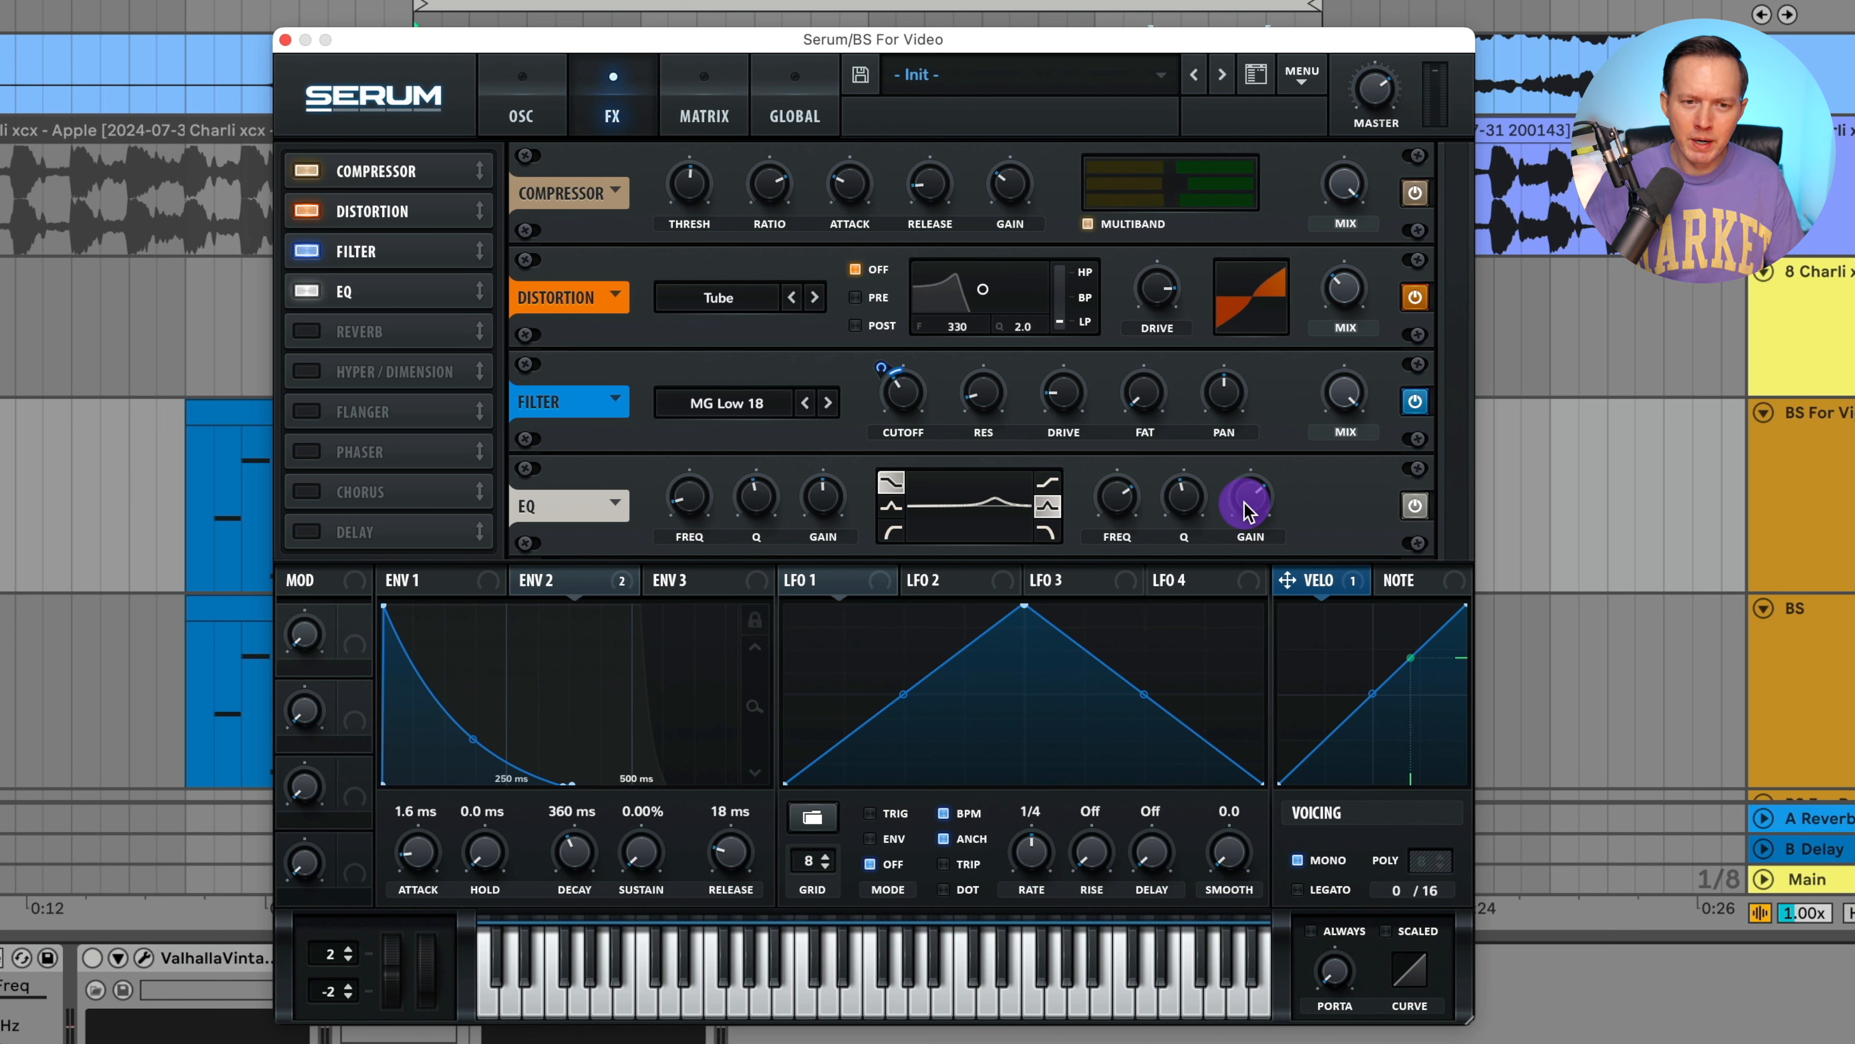
key("space")
key("space")
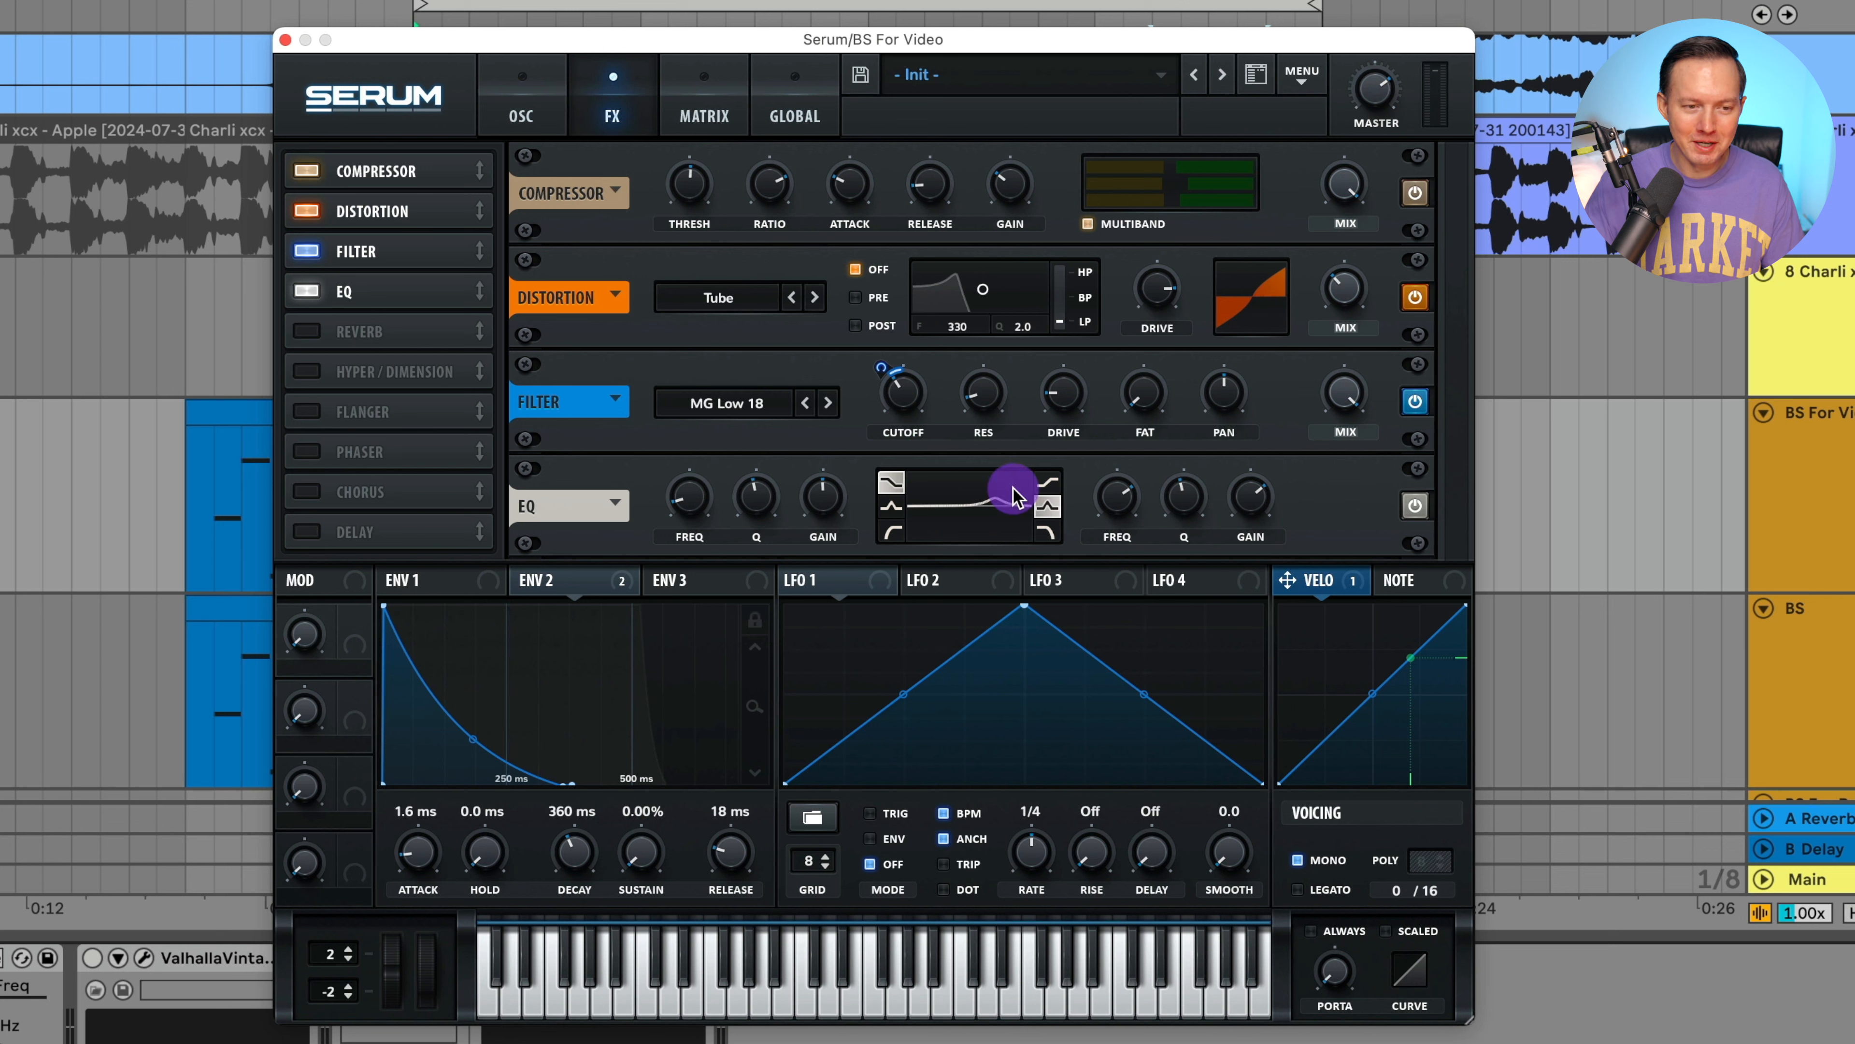
key("space")
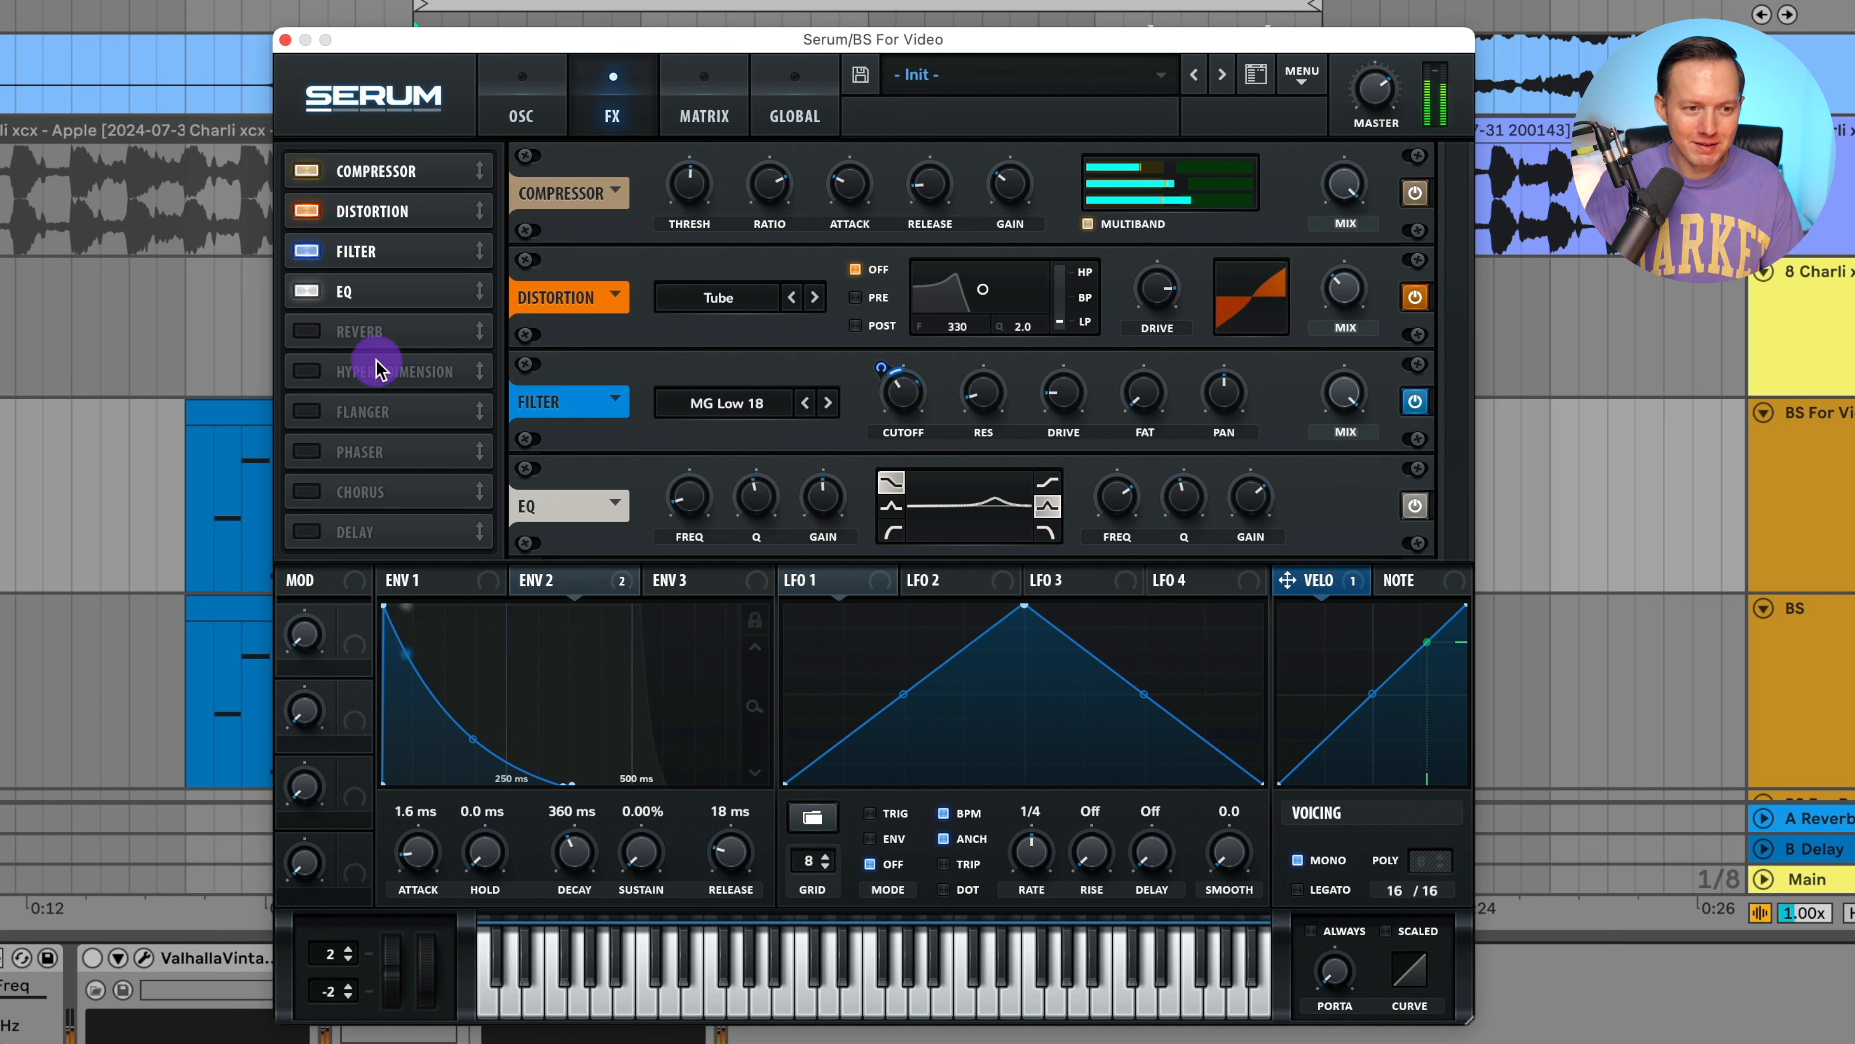
left_click(1413, 505)
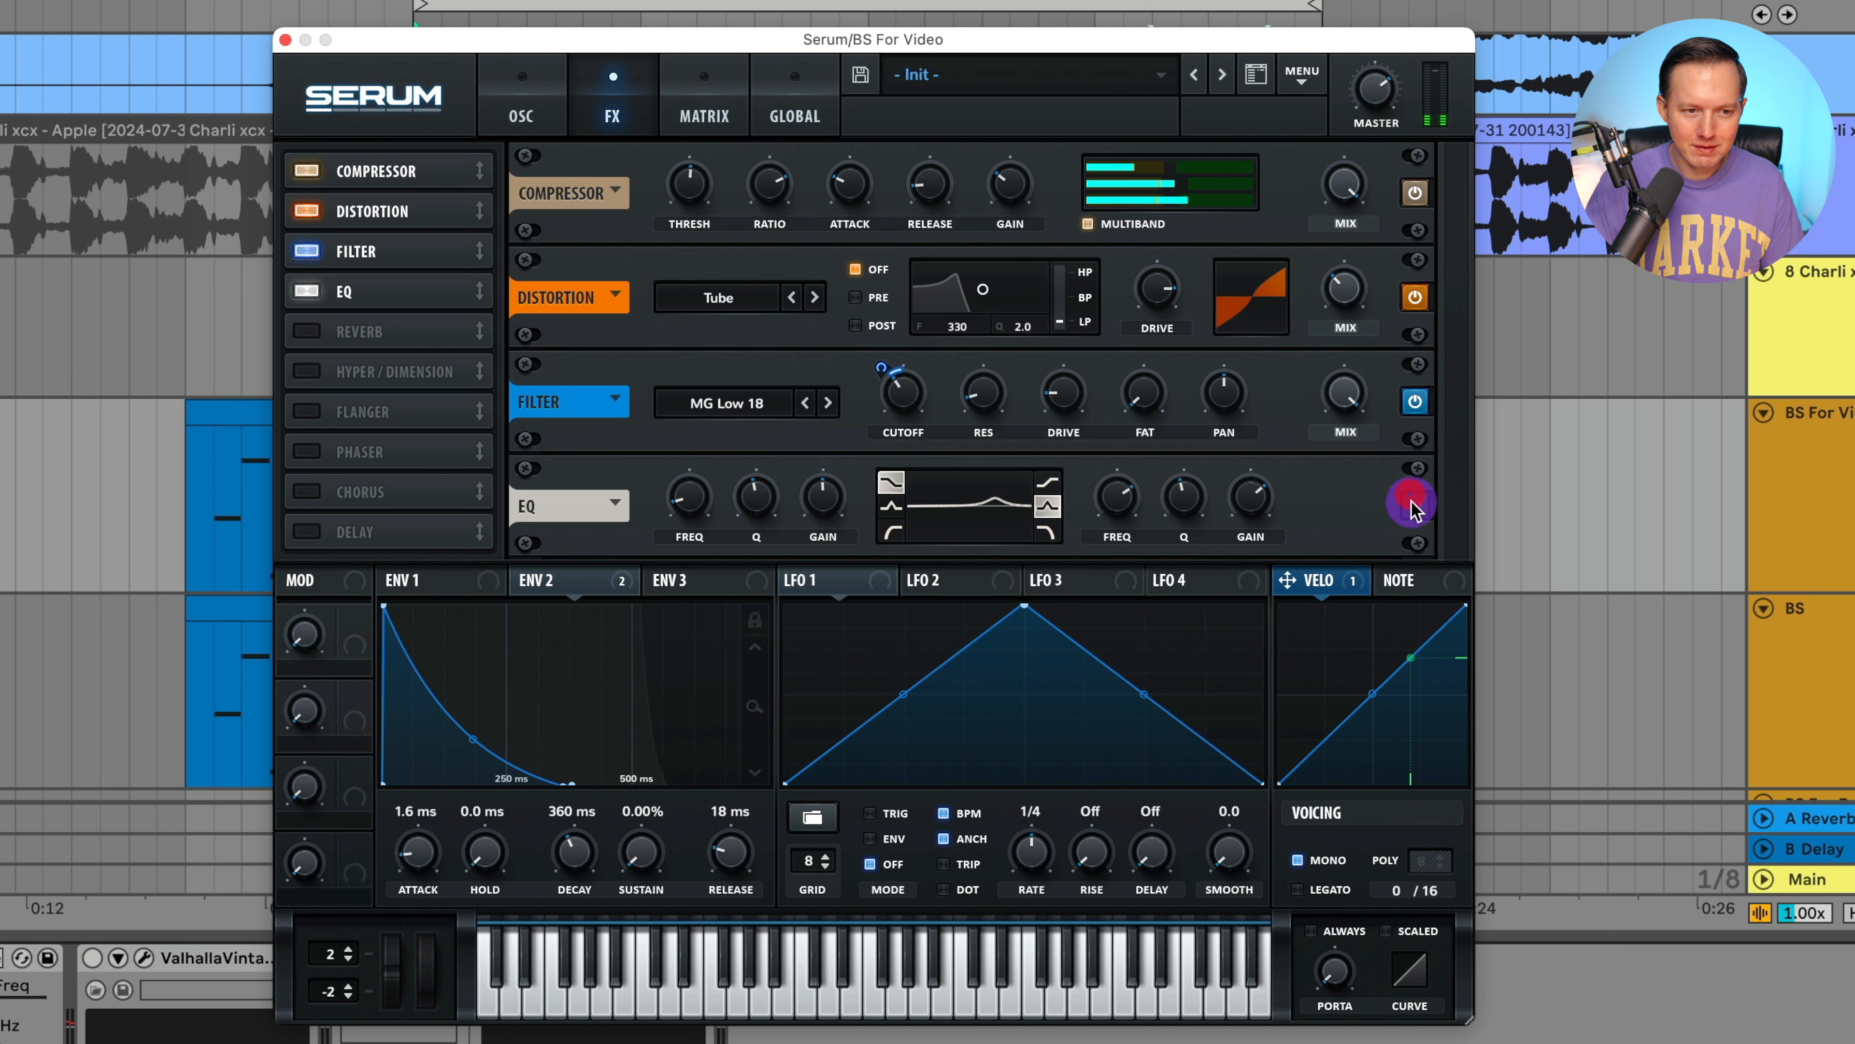
Step: Enable the Hall reverb at the end of Serum's effects chain with a low mix
left_click(311, 338)
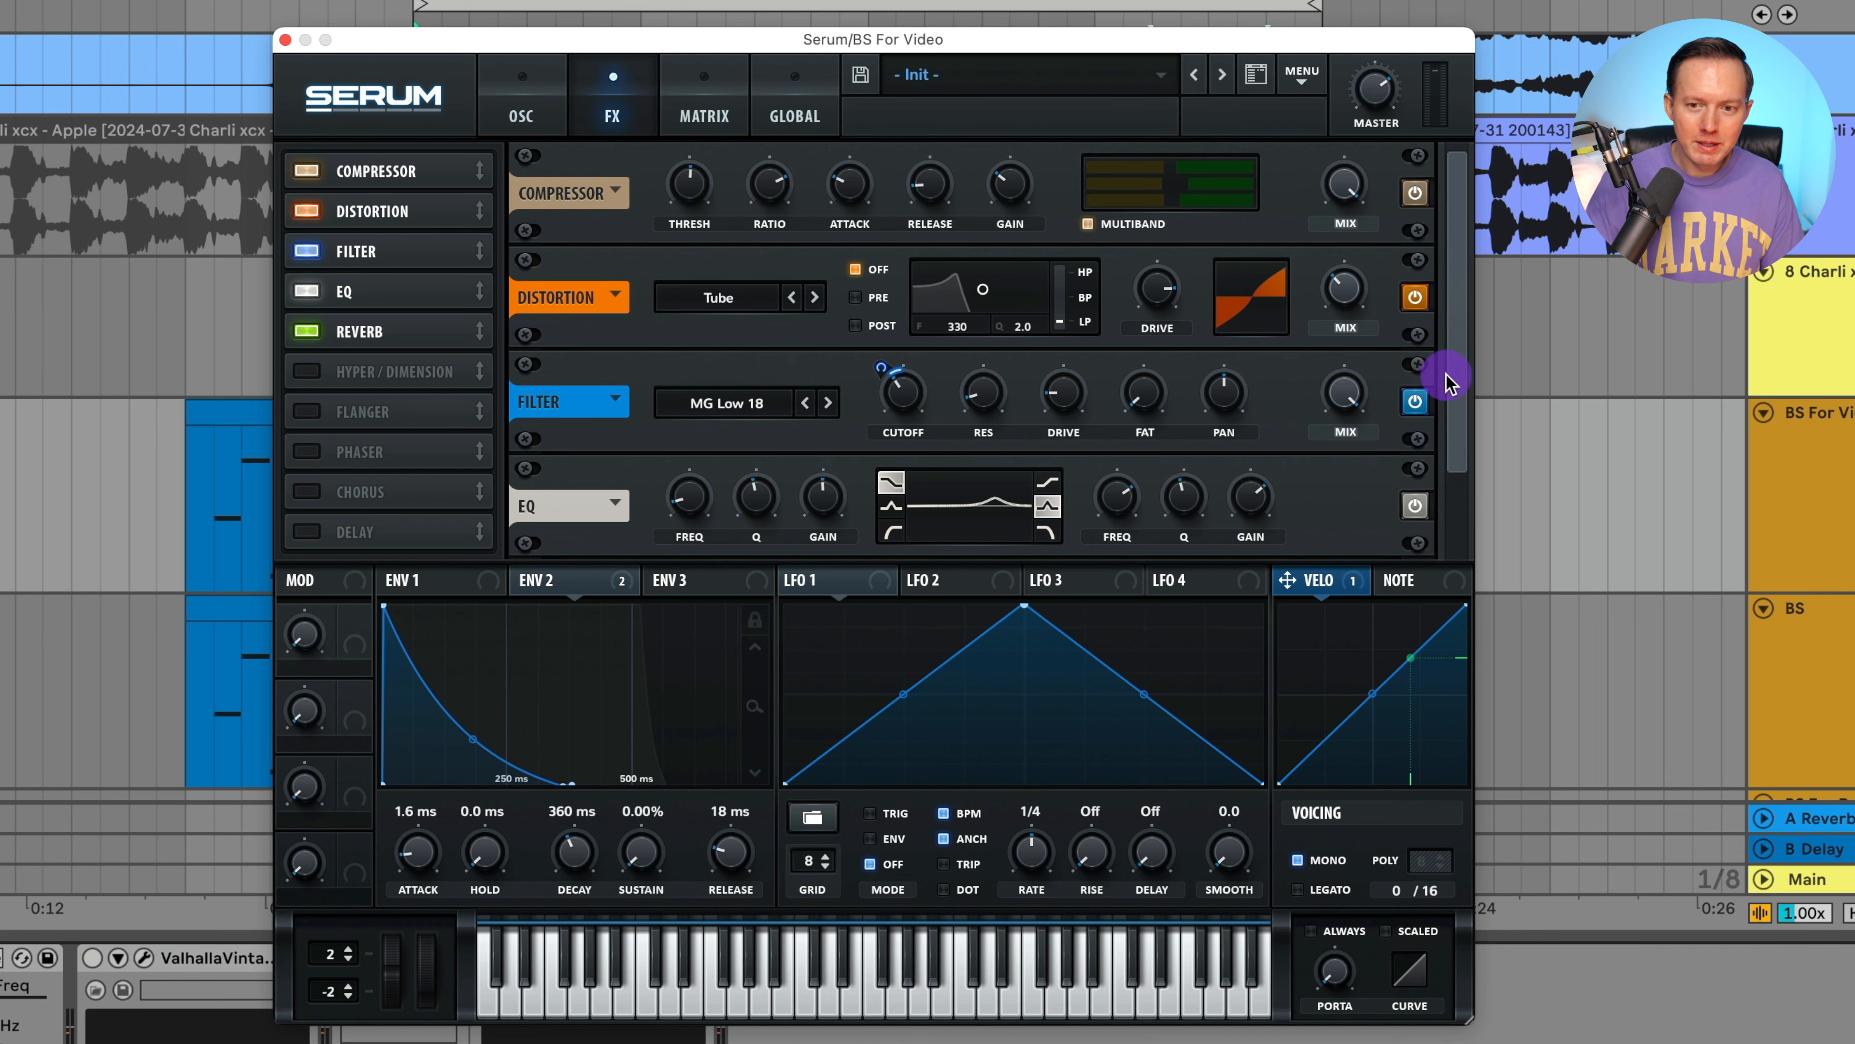
left_click_drag(1441, 382, 1450, 505)
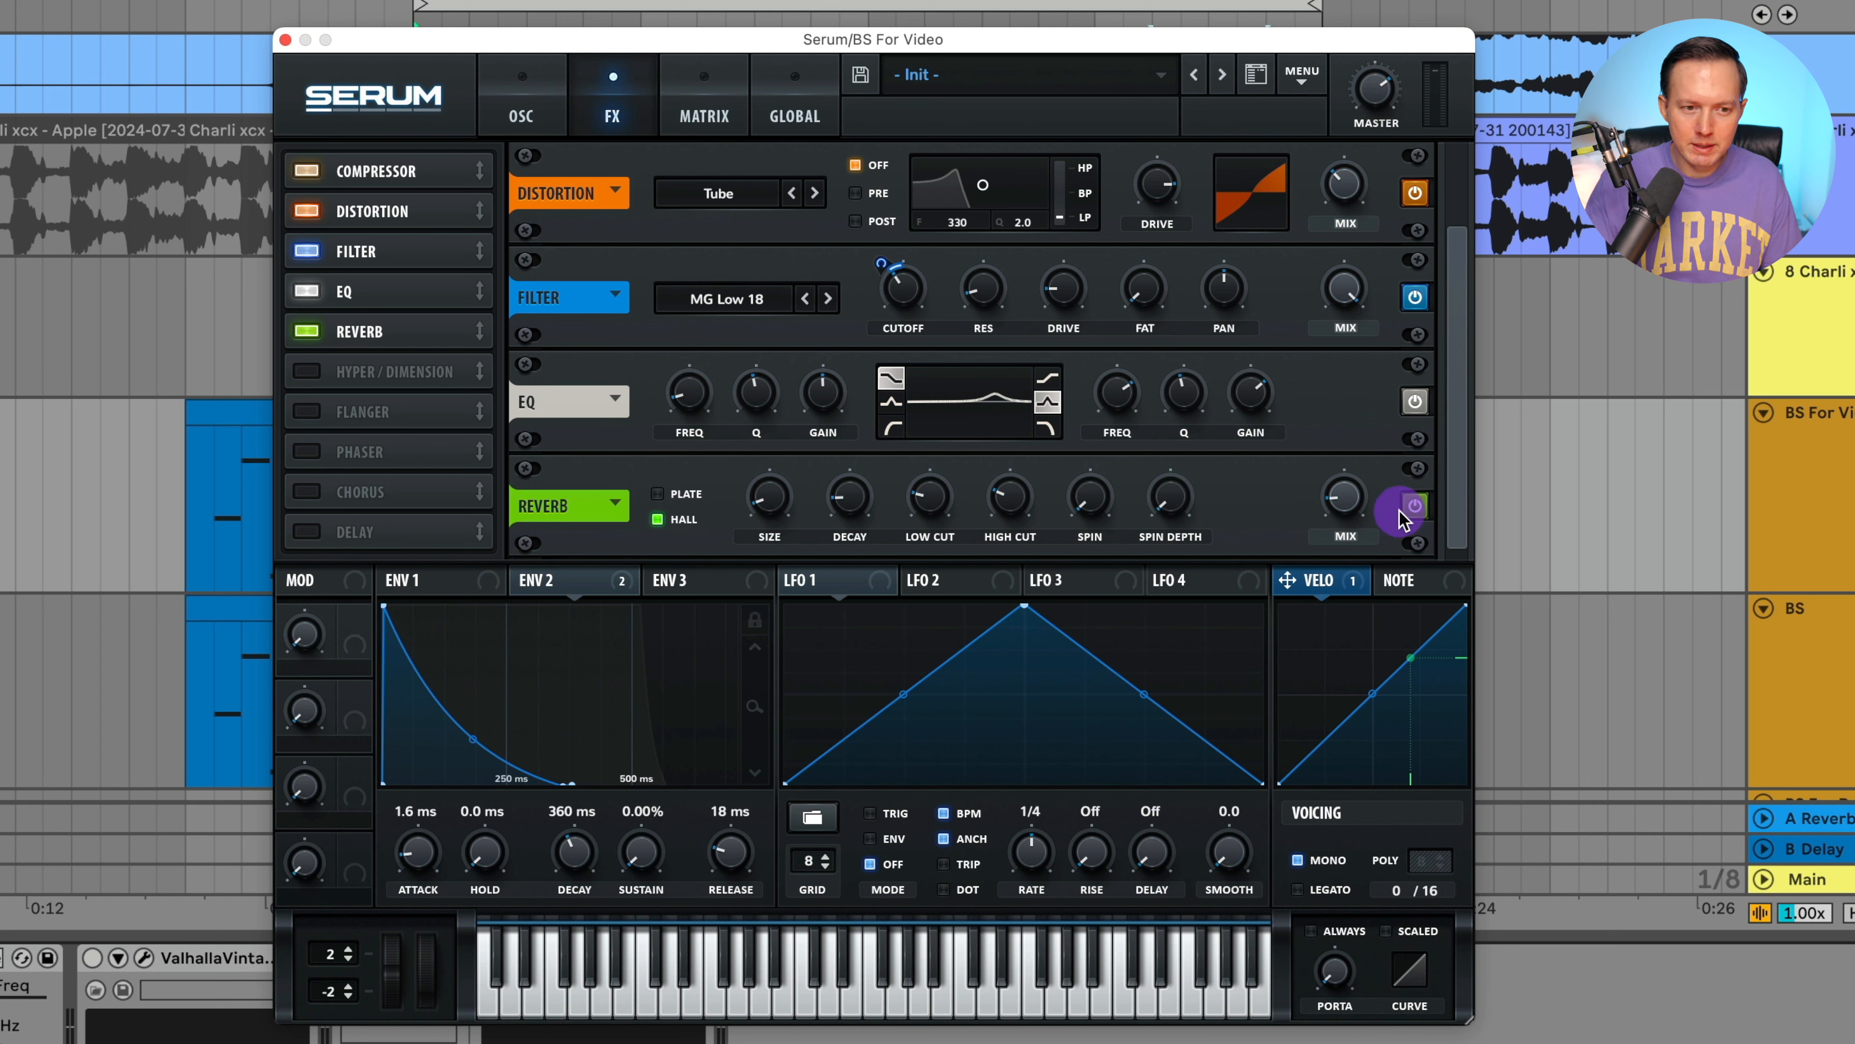
left_click(1350, 502)
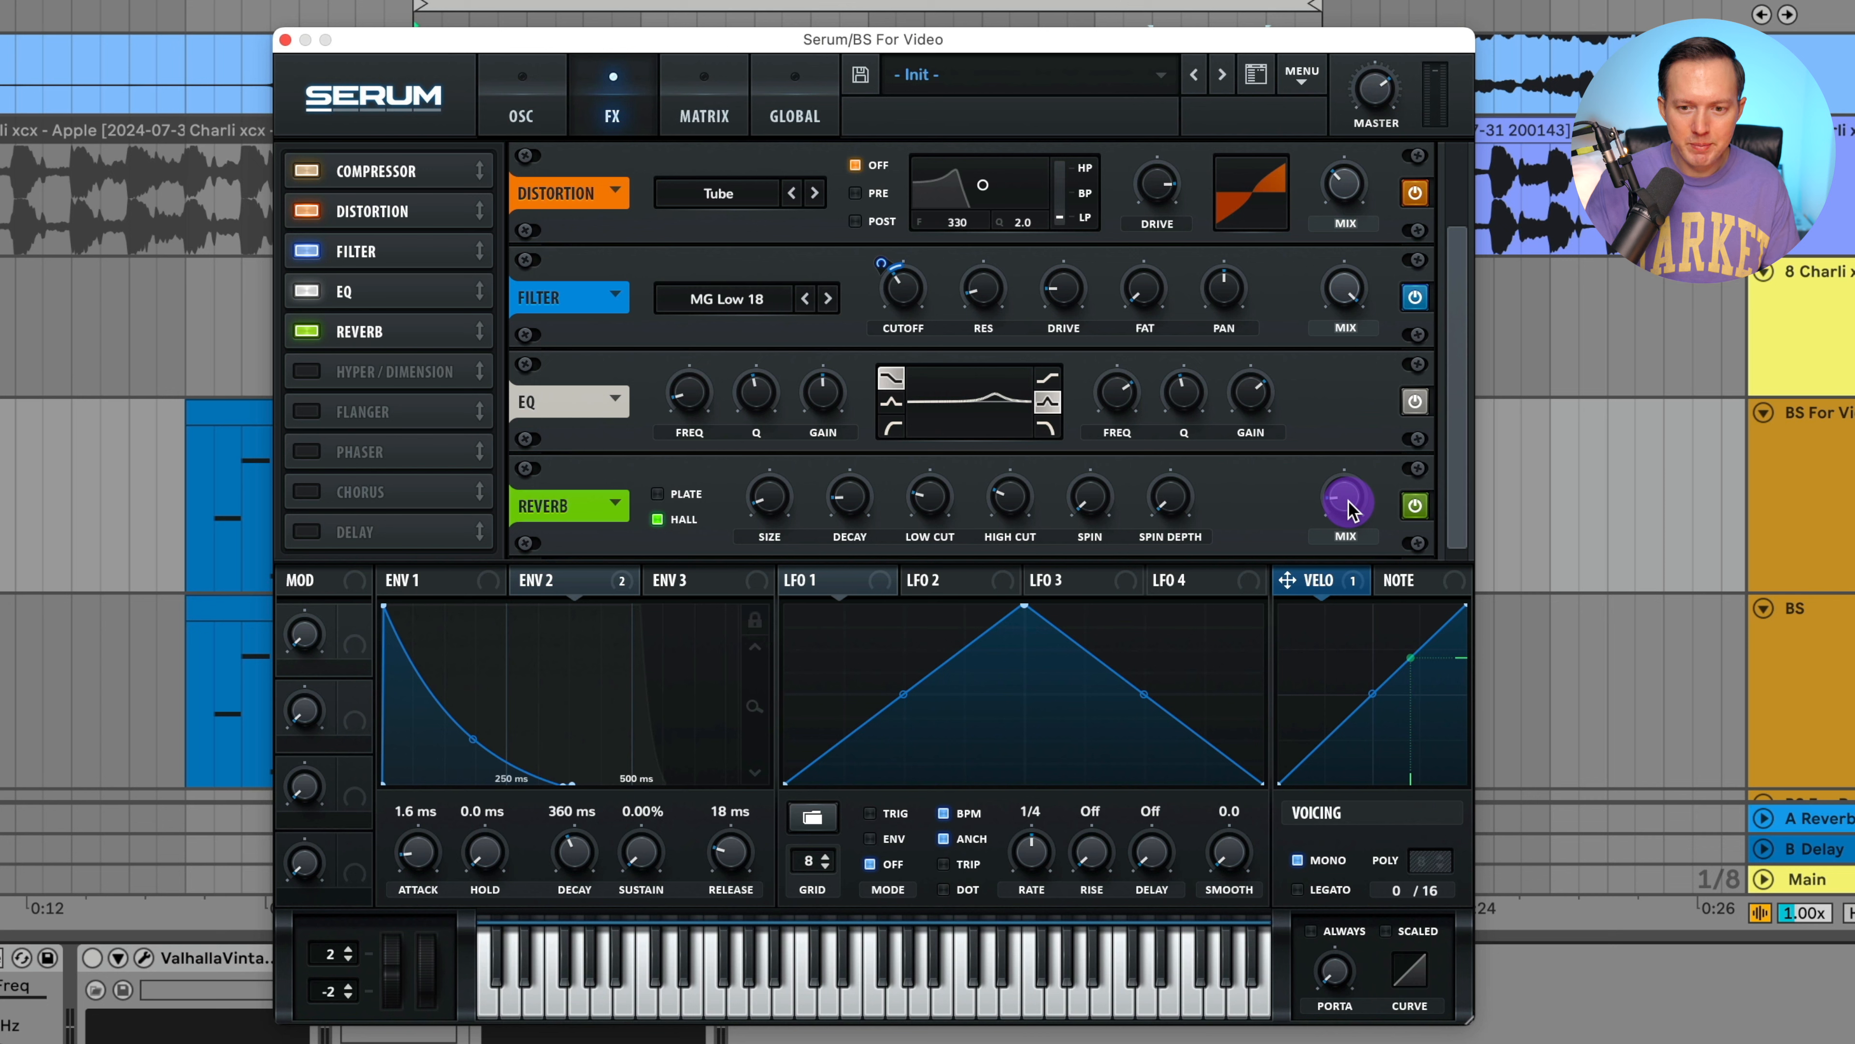
mouse_move(1348, 500)
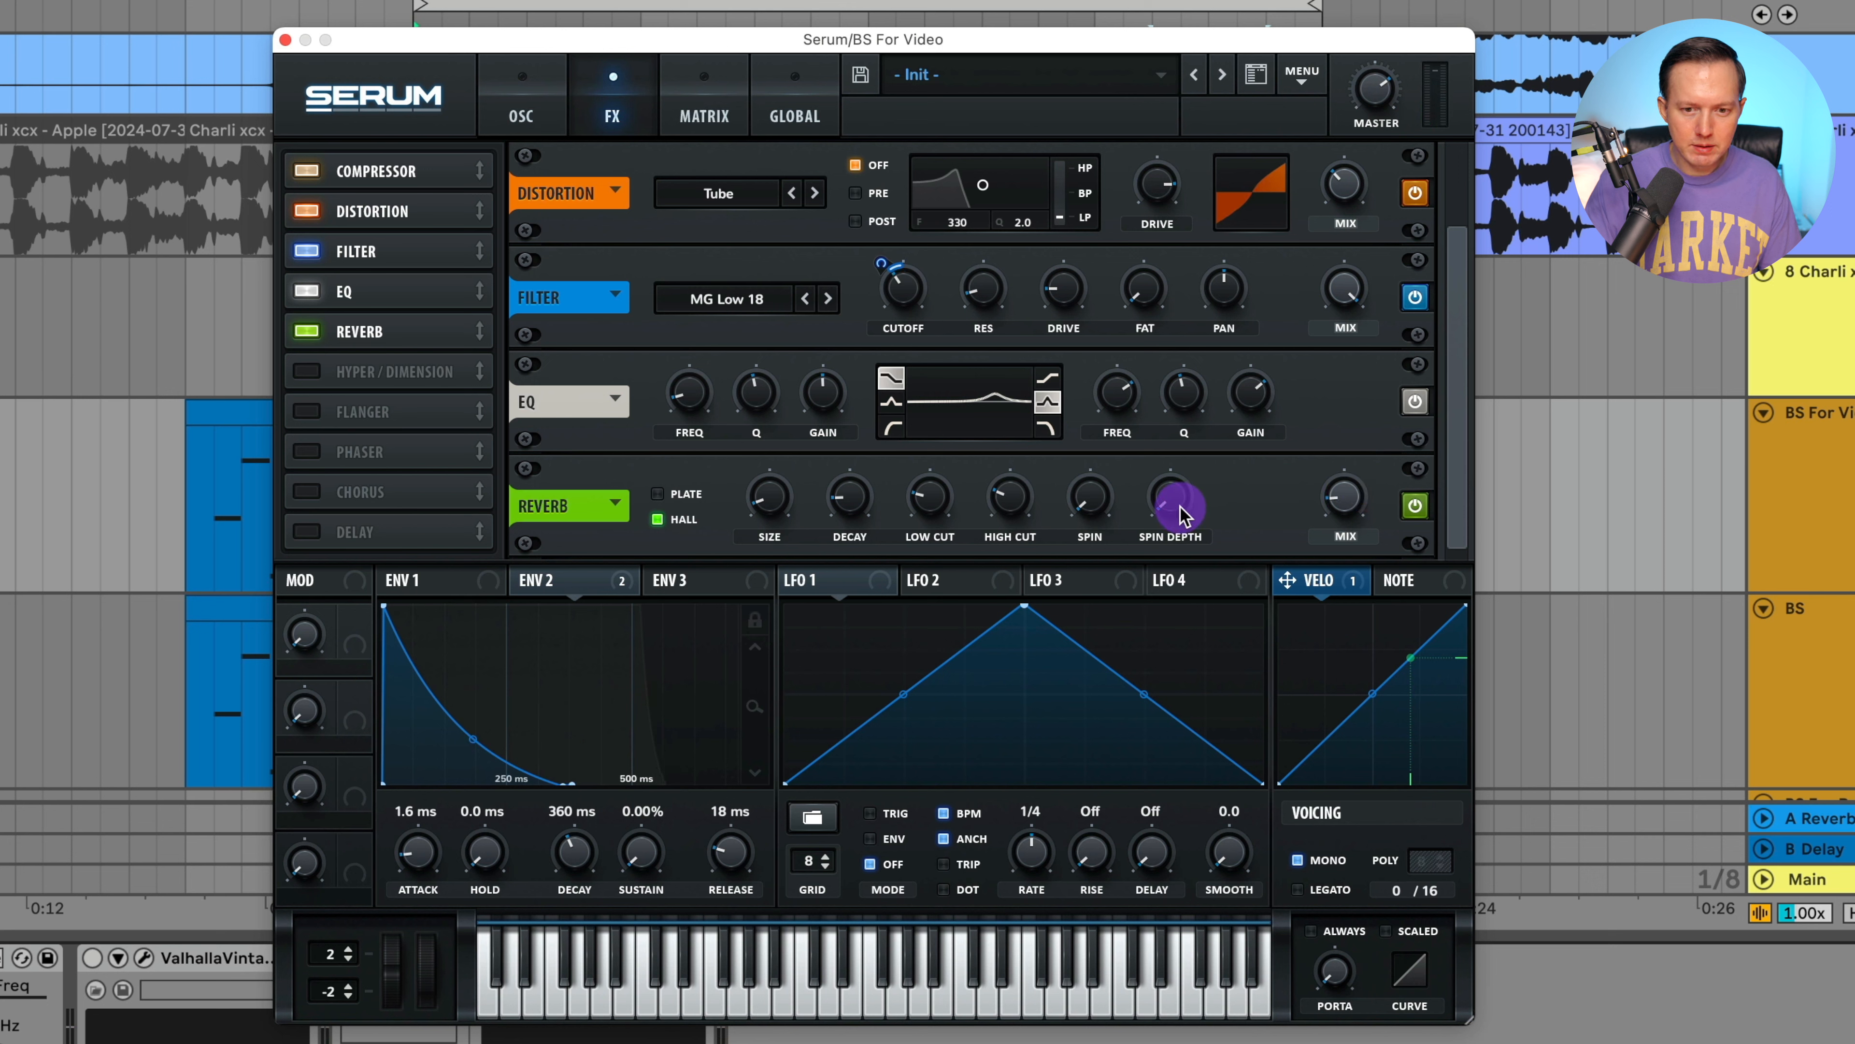
Step: Give the reverb a decay of 2.5 s, and check its size, low cut and high cut
left_click(767, 503)
left_click(851, 497)
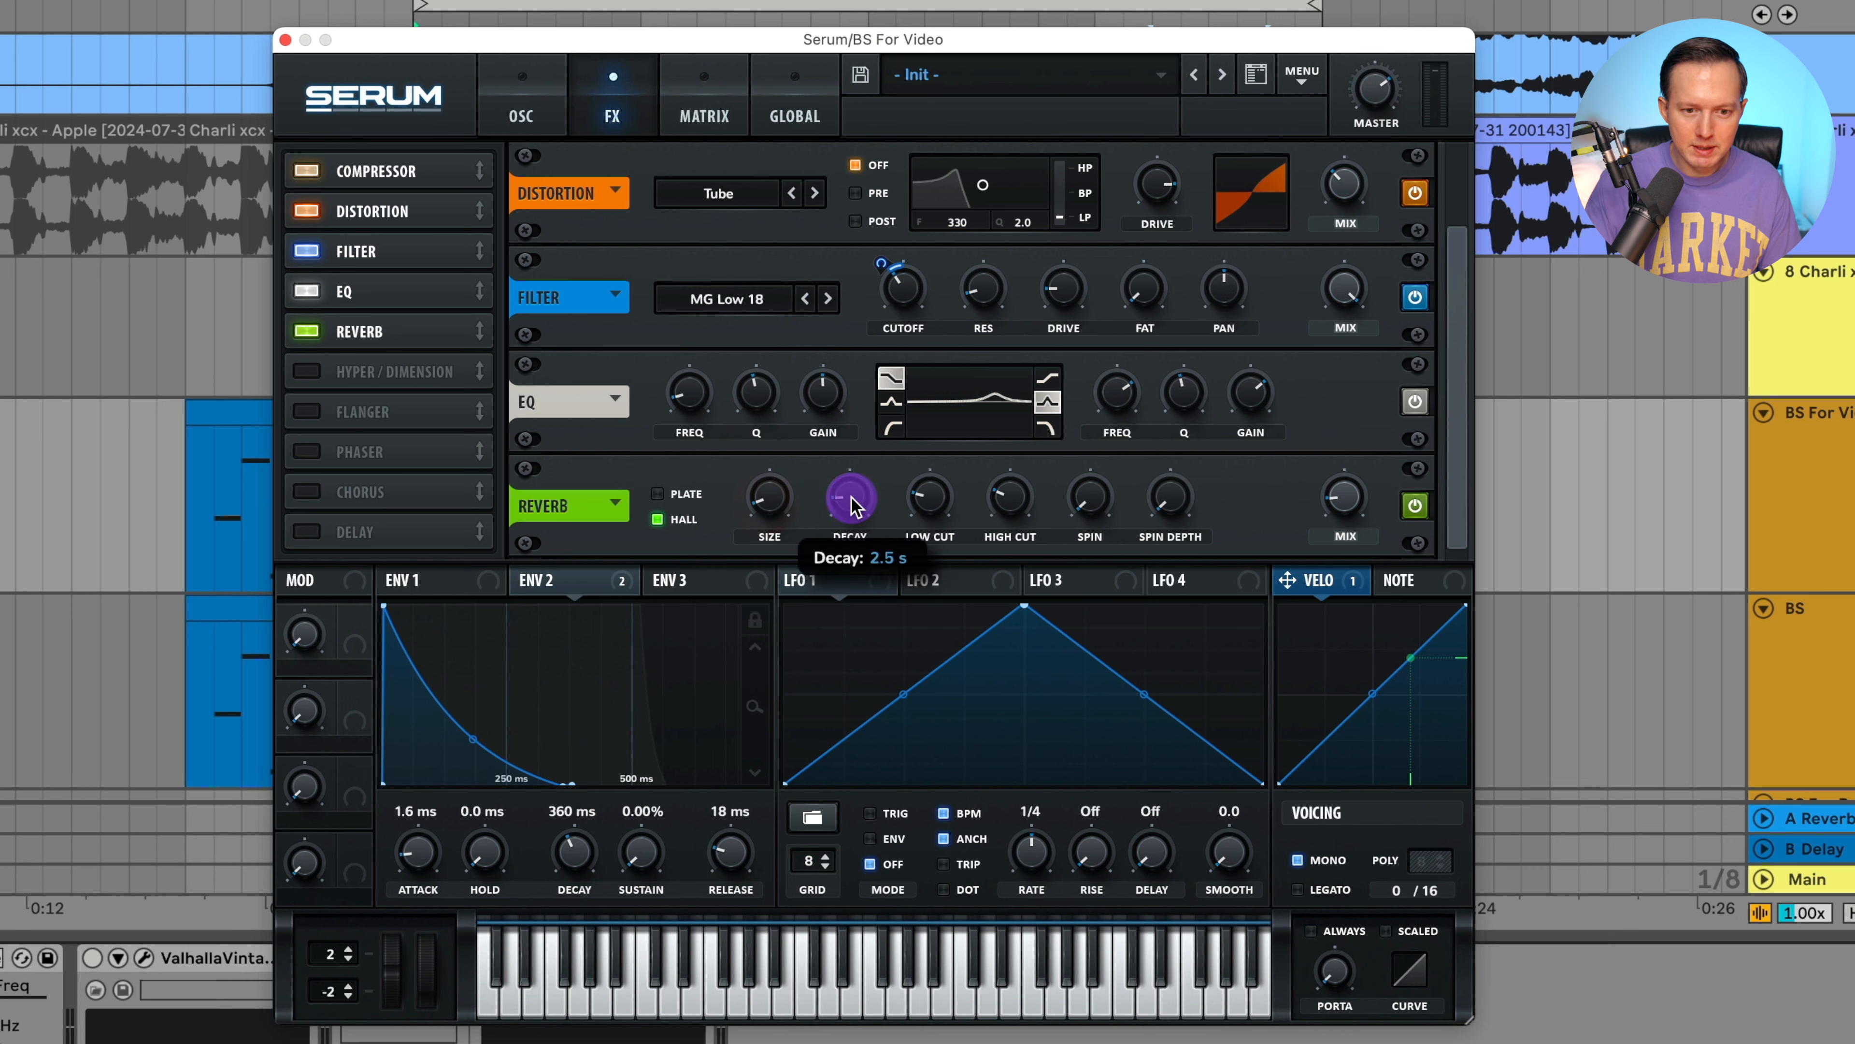
left_click(849, 499)
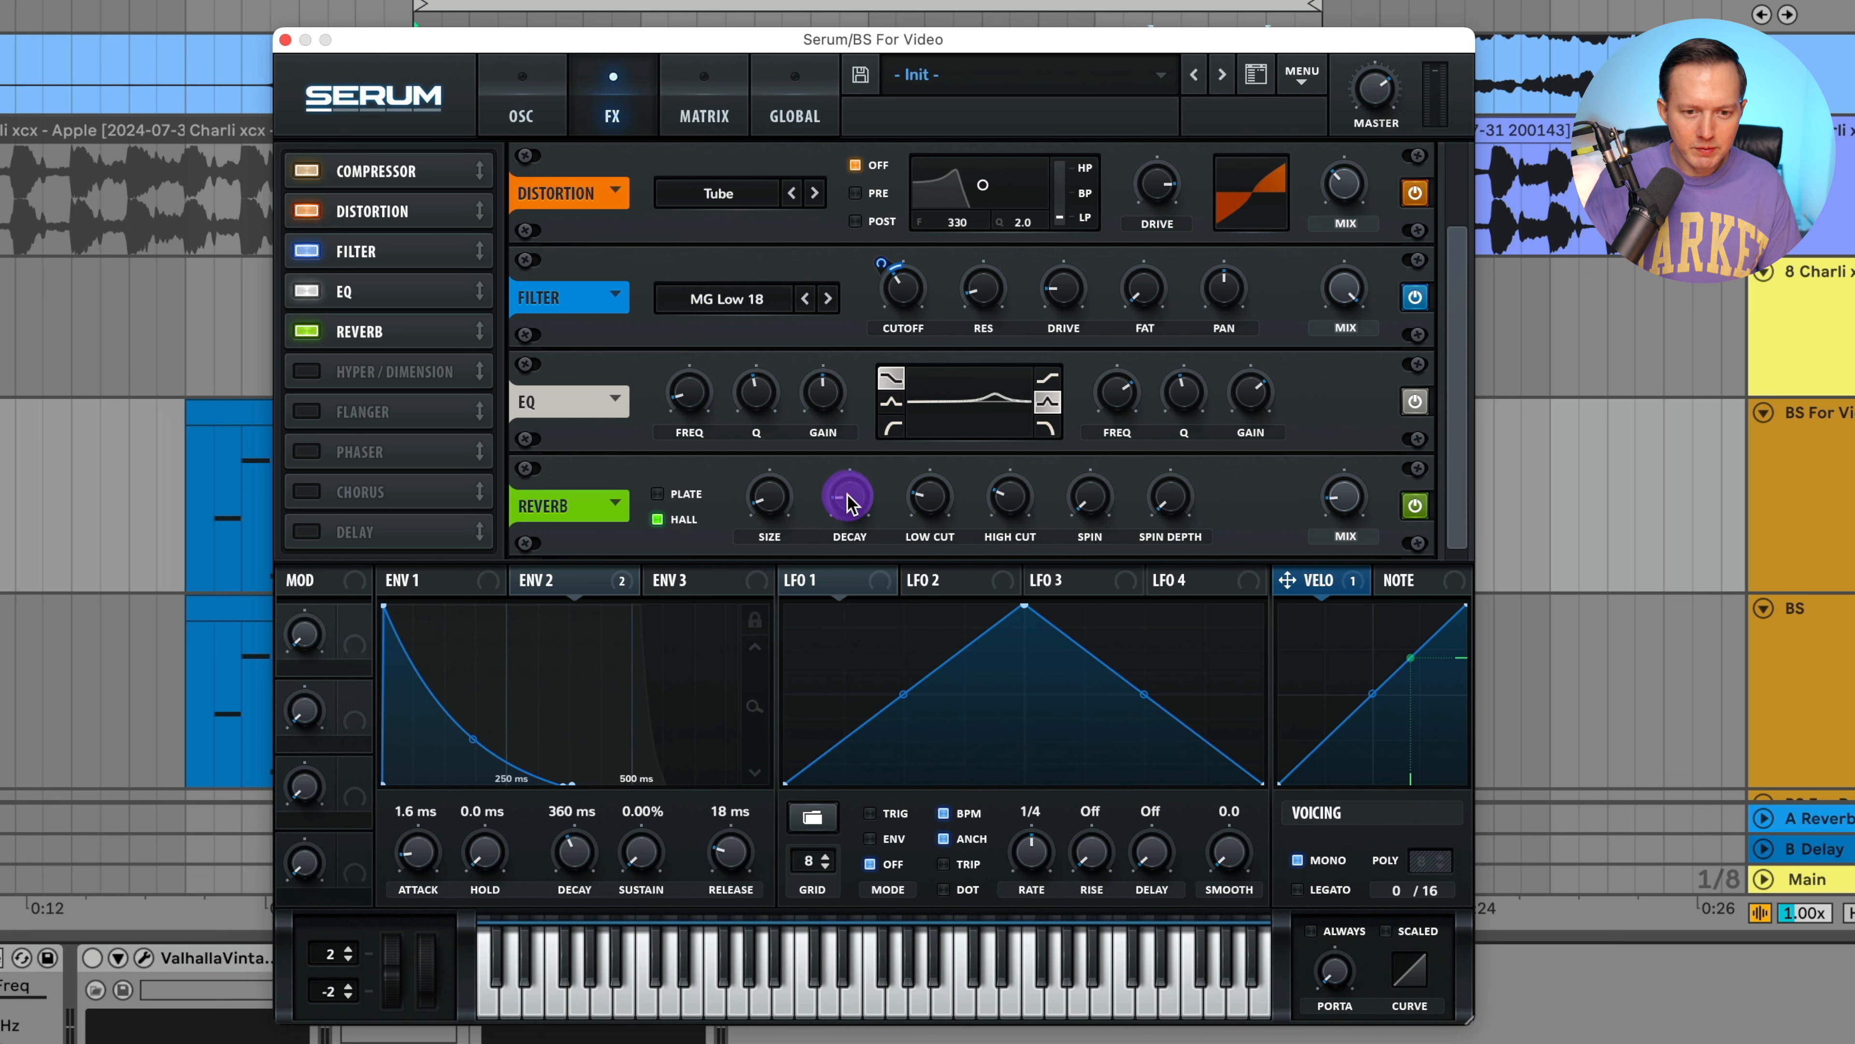
left_click(944, 504)
left_click(1012, 499)
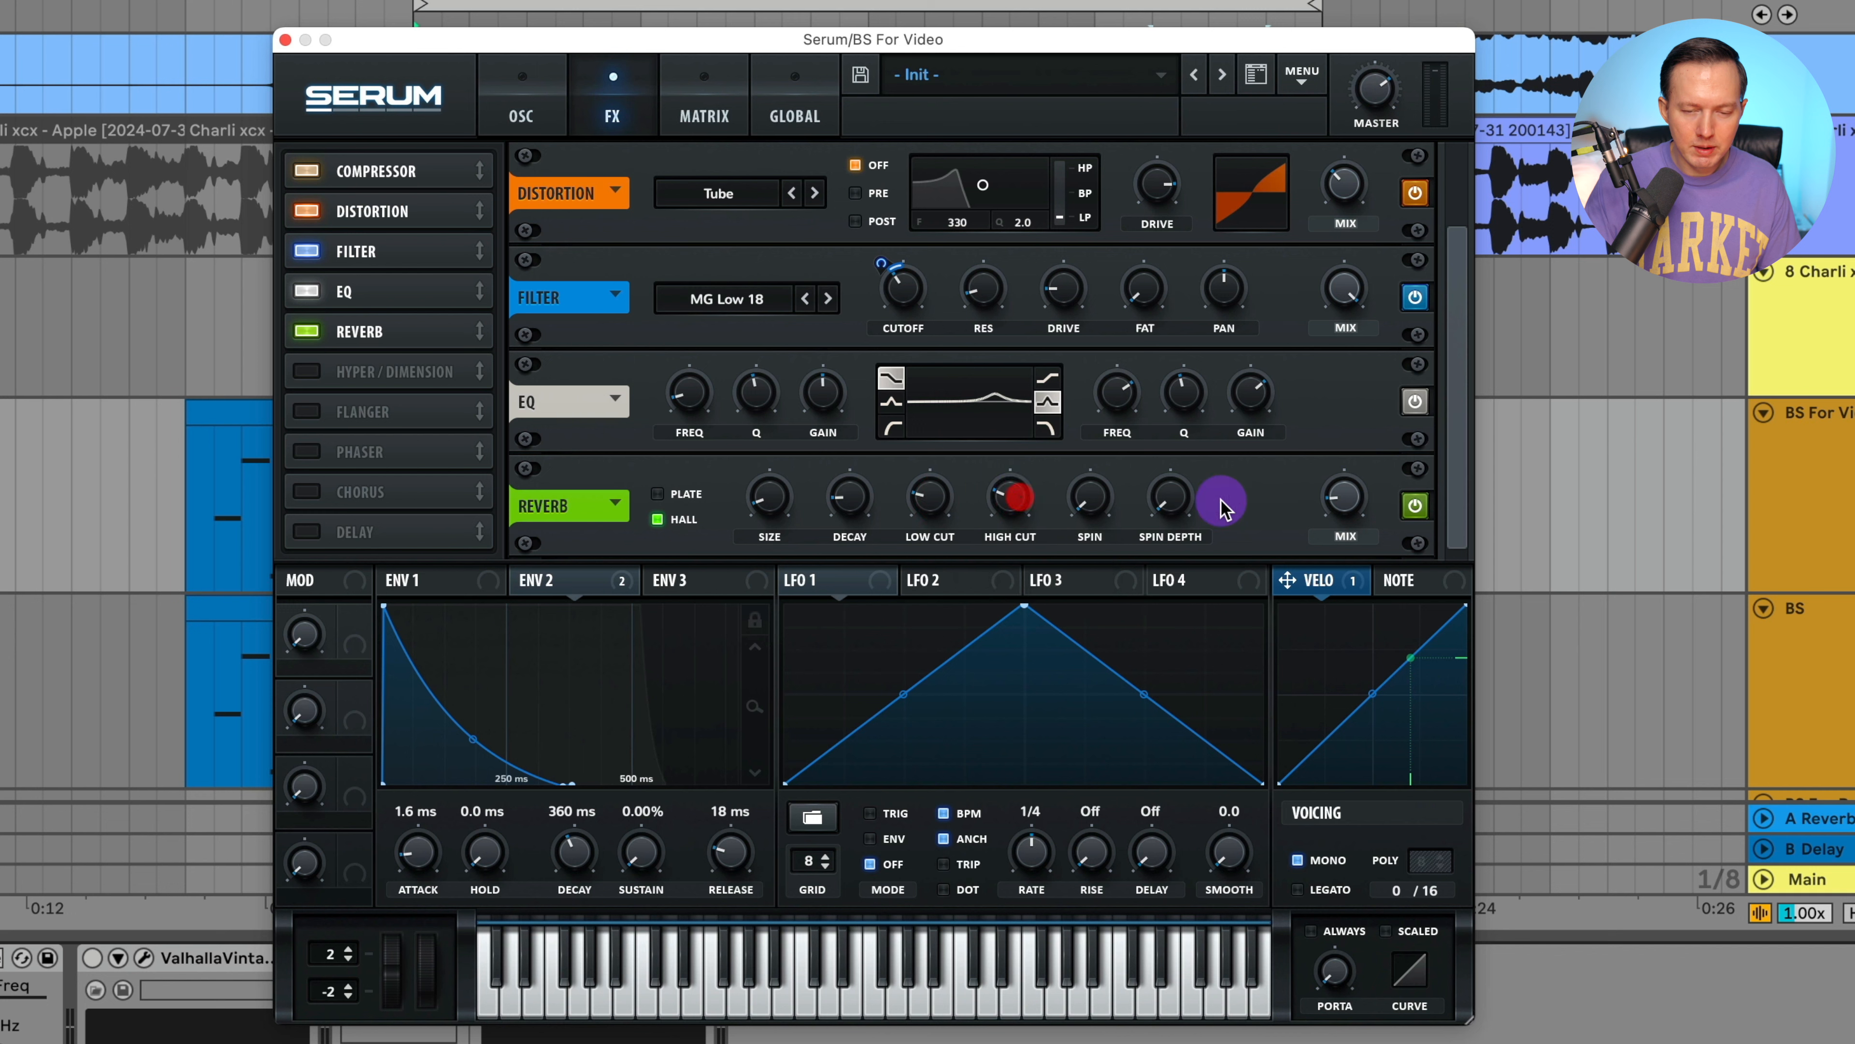
Step: Raise the reverb mix to maximum to audition the effect, and bring it back down to 14%
mouse_move(1328, 497)
left_mouse_down()
mouse_move(1388, 503)
mouse_move(1340, 502)
mouse_move(1452, 119)
left_mouse_up()
mouse_move(1346, 499)
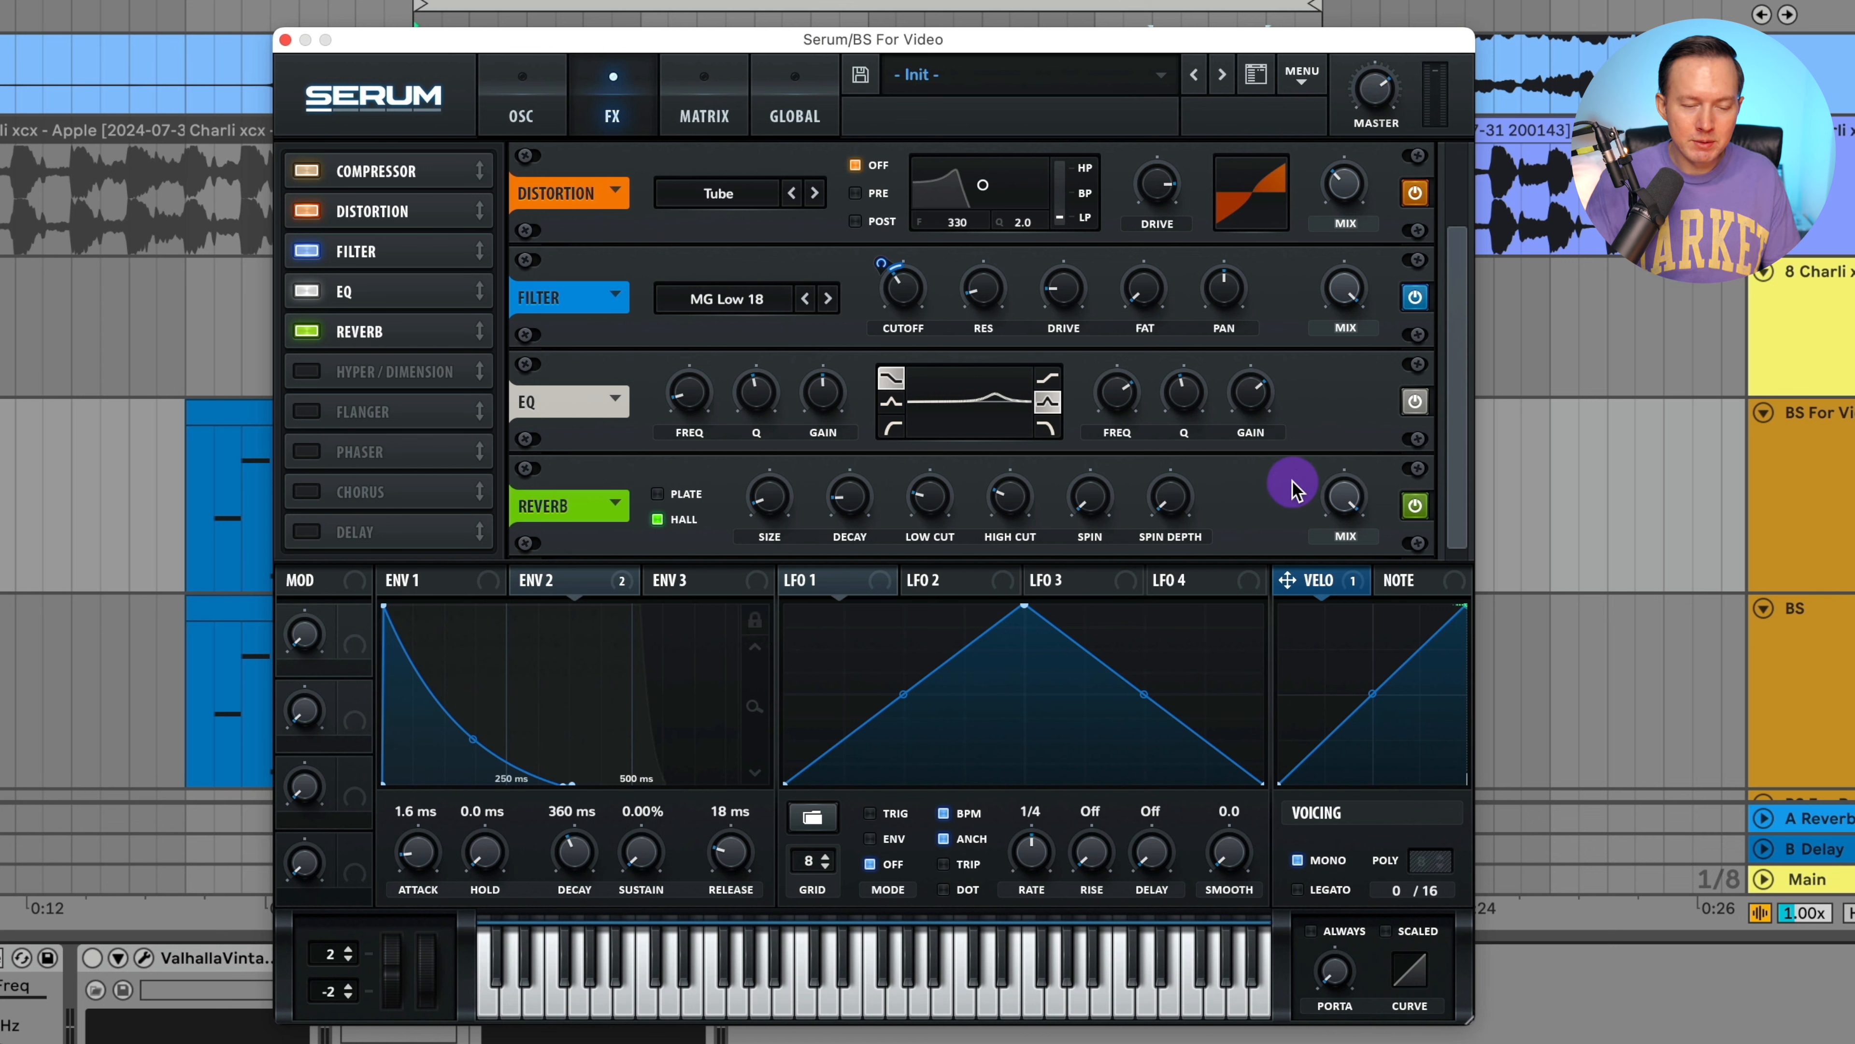
left_click_drag(1341, 488, 1411, 833)
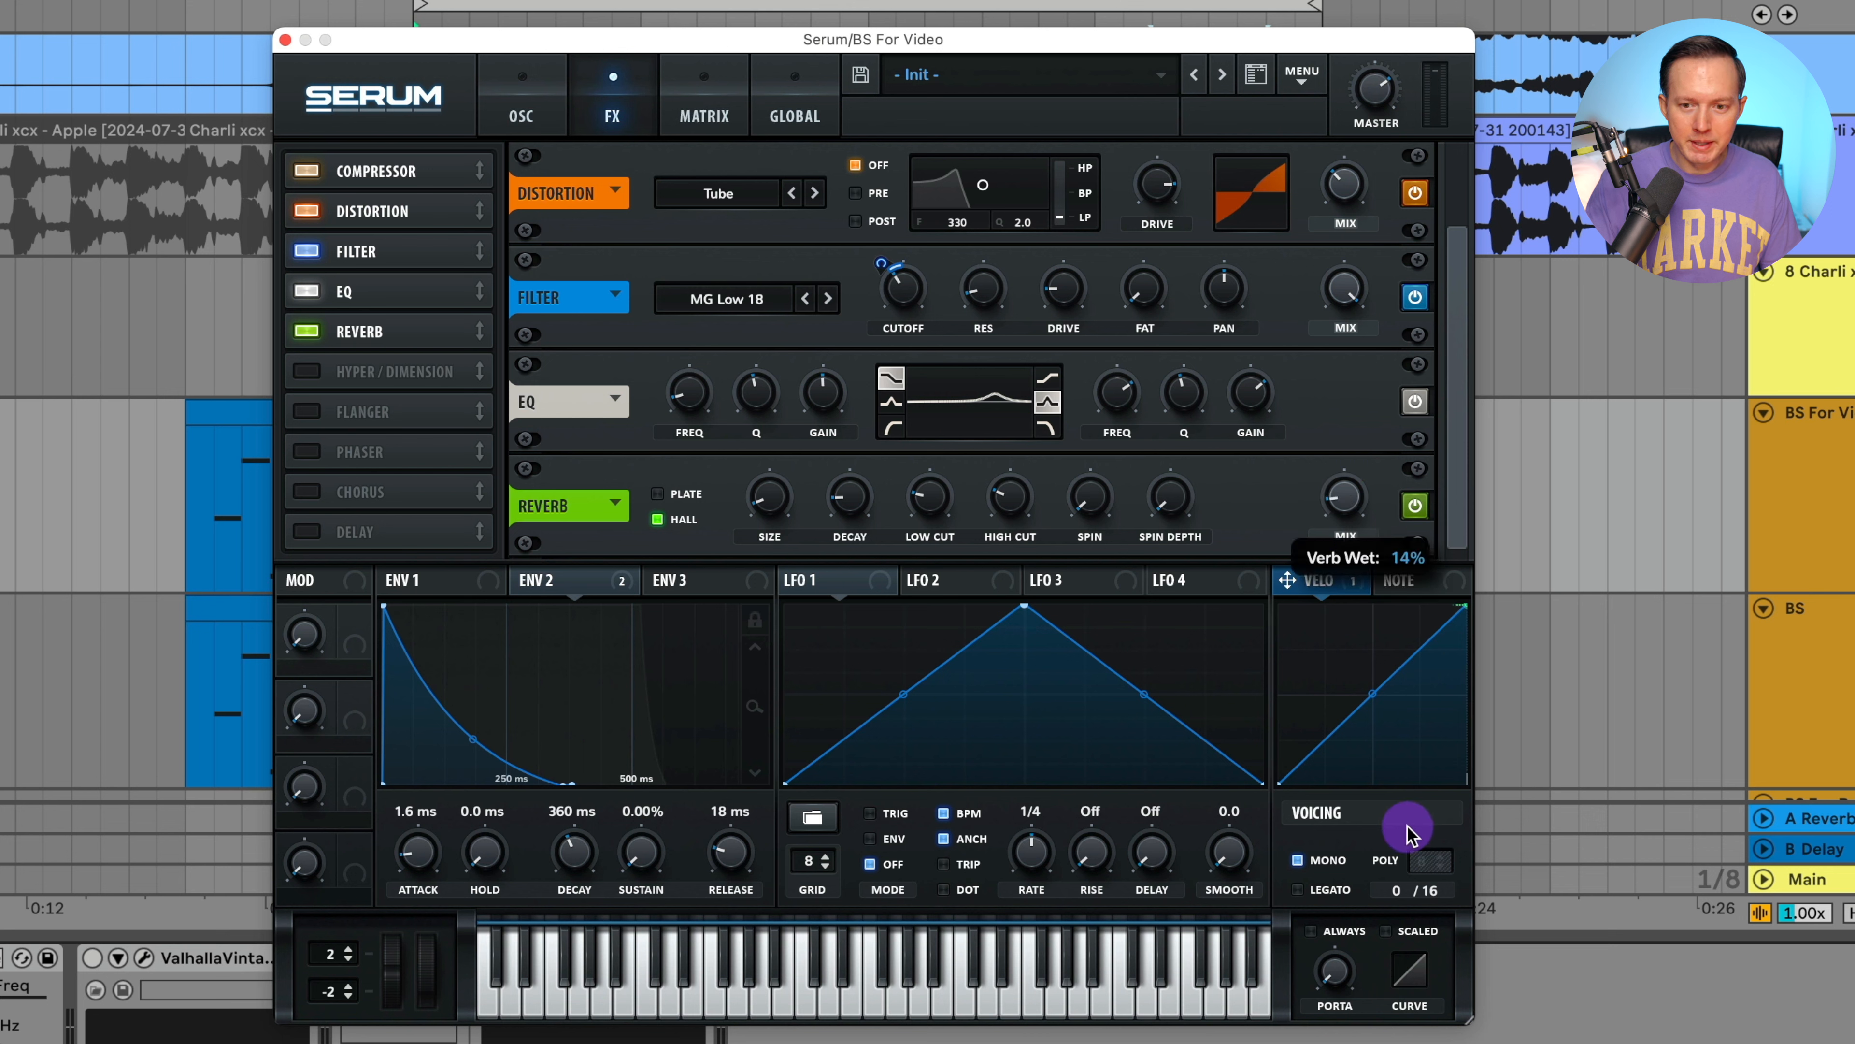